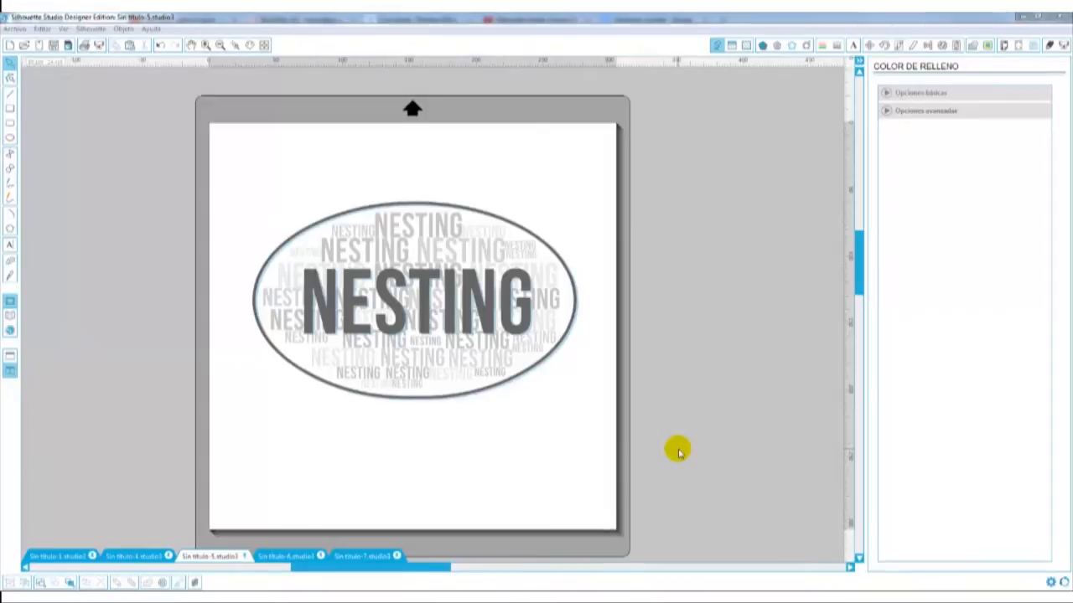
Move the large NESTING word below the oval and back over the oval's centre to demonstrate the layering.
{"action": "left_click", "coordinate": [475, 321]}
{"action": "left_click_drag", "start_coordinate": [475, 321], "coordinate": [548, 505]}
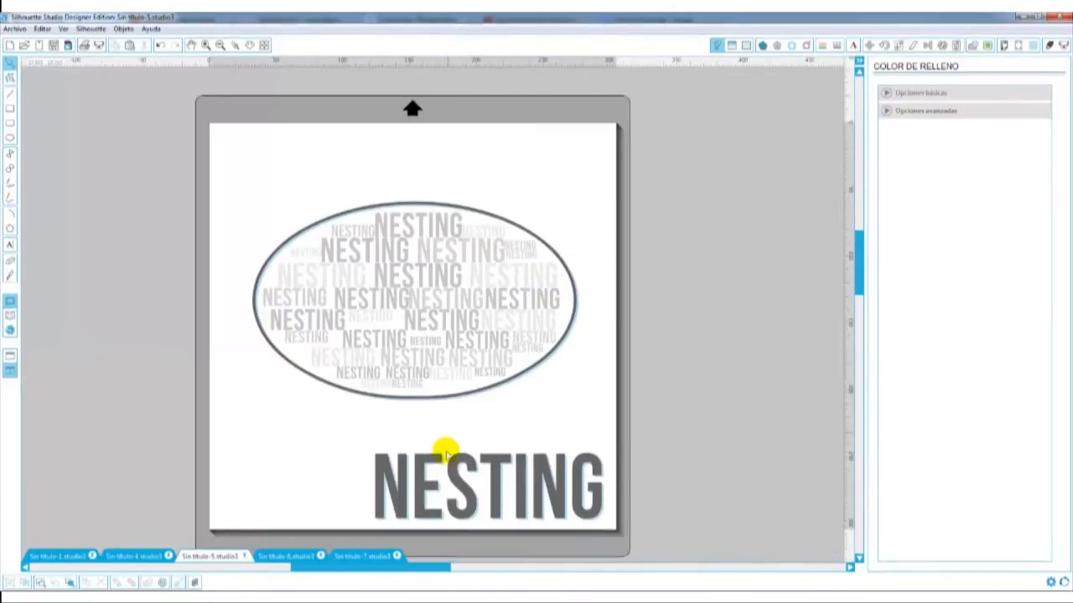
{"action": "left_click_drag", "start_coordinate": [451, 470], "coordinate": [380, 286]}
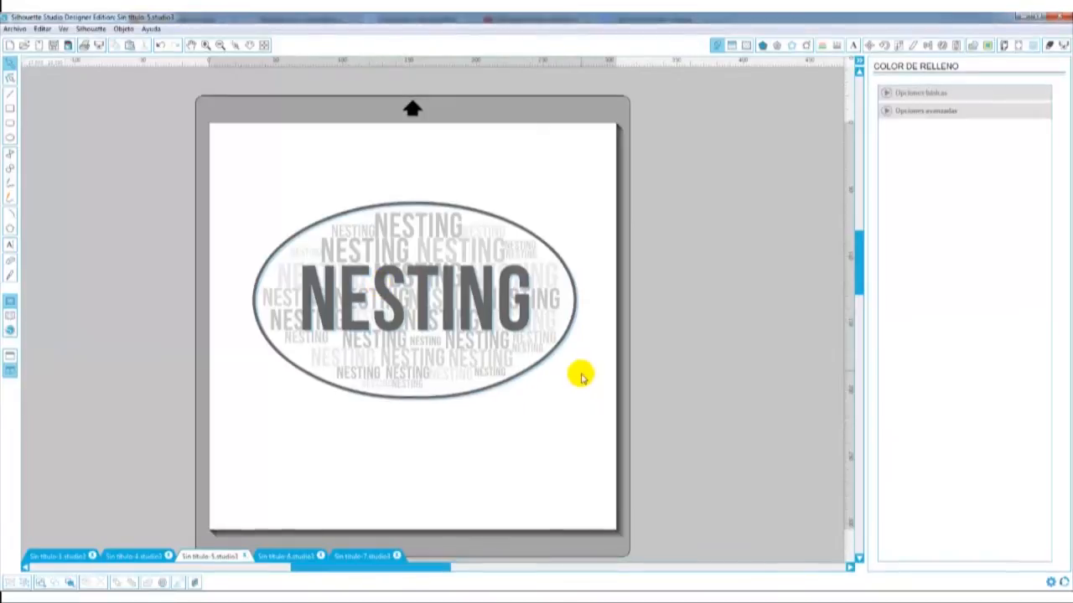
{"action": "left_click", "coordinate": [523, 486]}
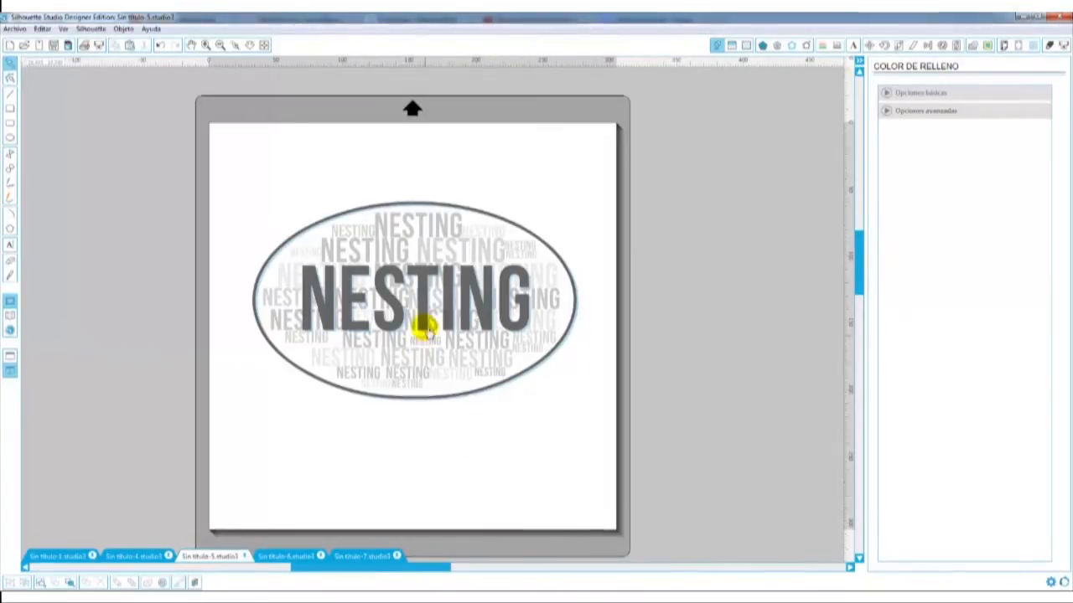
{"action": "left_click_drag", "start_coordinate": [414, 307], "coordinate": [444, 472]}
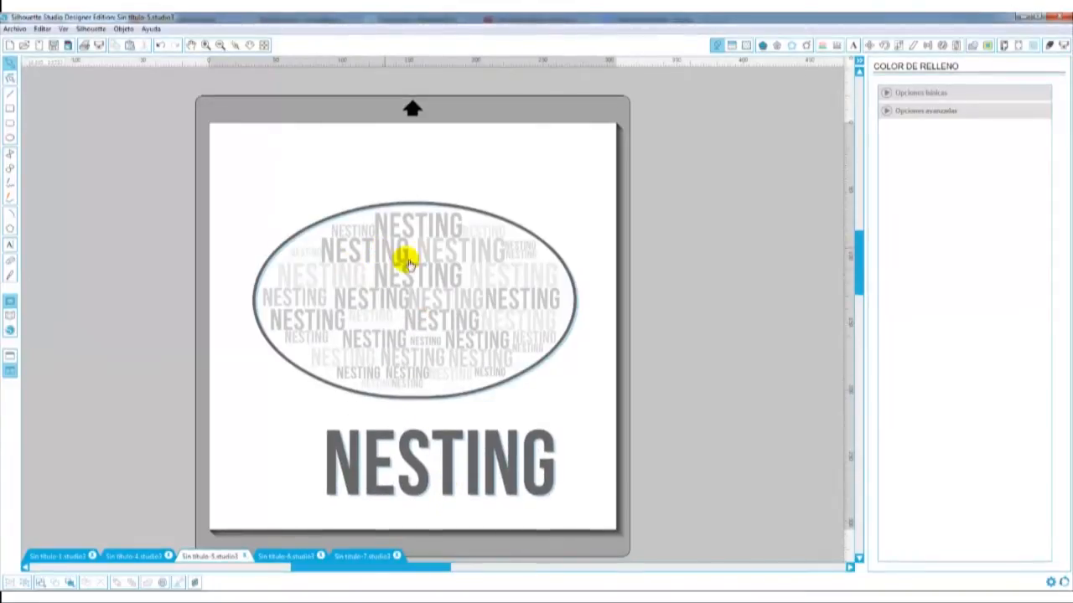
{"action": "left_click_drag", "start_coordinate": [446, 451], "coordinate": [412, 283]}
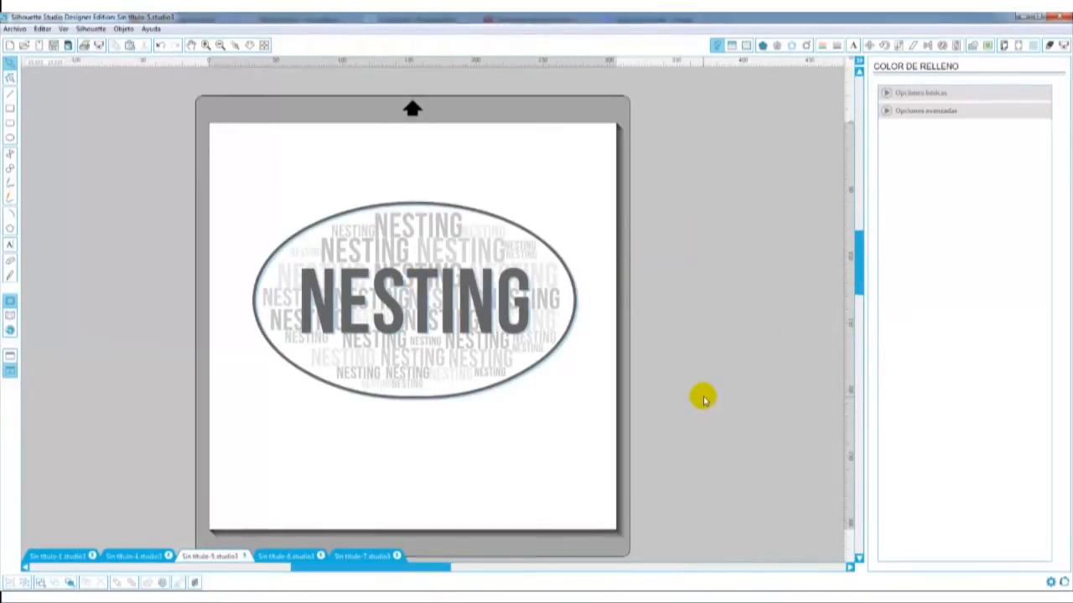
In document Sin título-4, show the nesting options and insert the stars design from the library's recent downloads.
{"action": "left_click", "coordinate": [127, 558]}
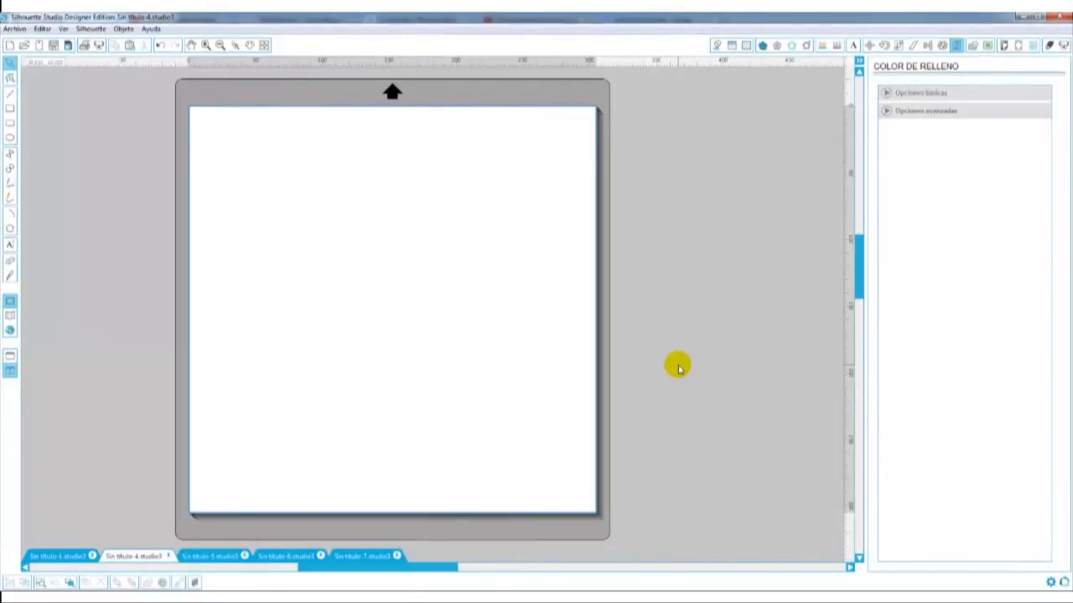
{"action": "left_click", "coordinate": [955, 45]}
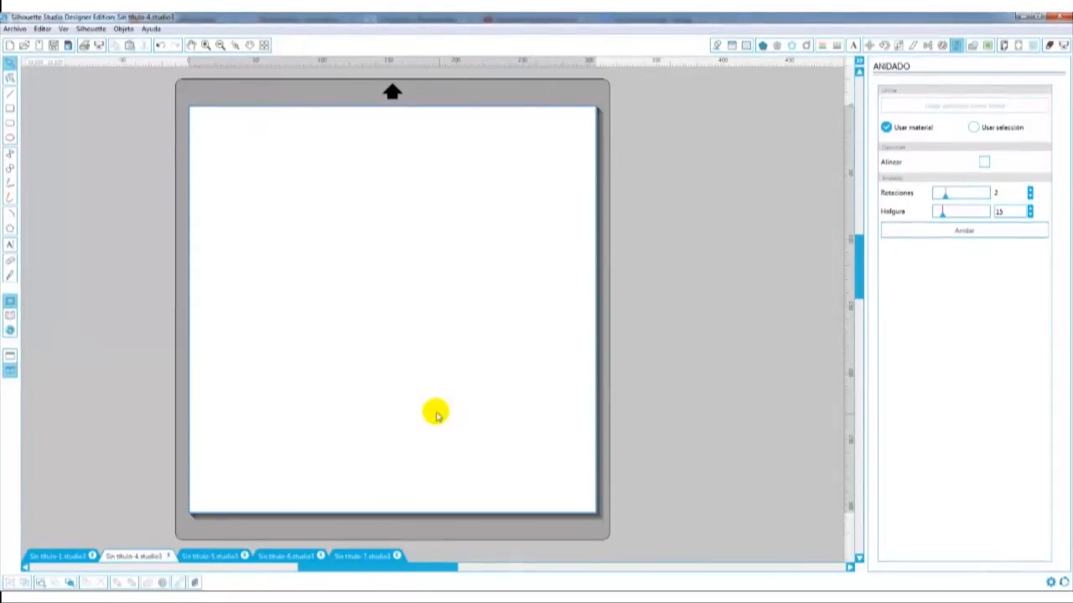
{"action": "left_click", "coordinate": [10, 315]}
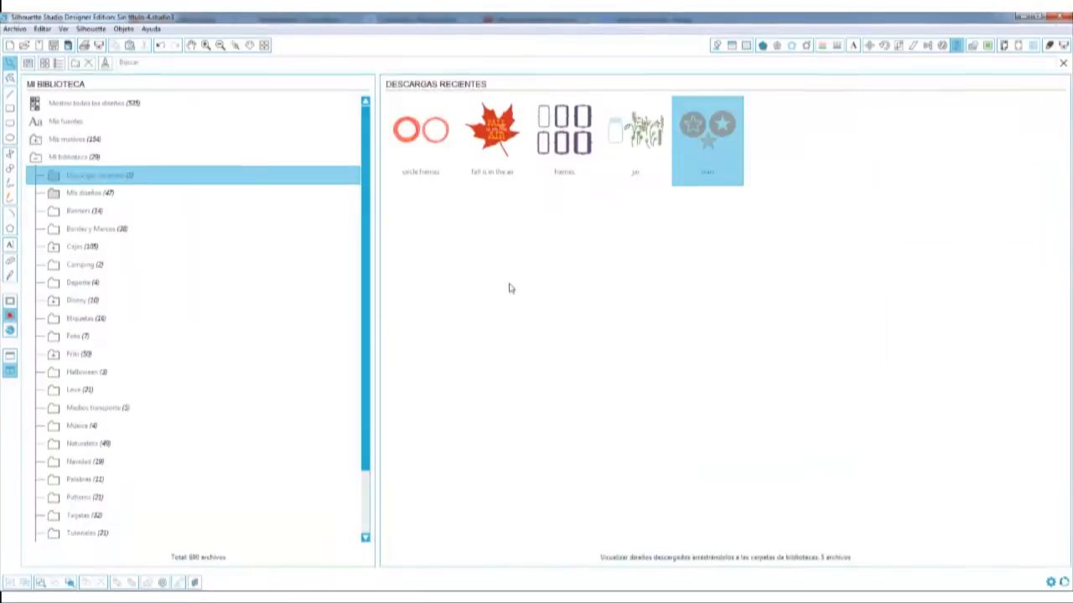
{"action": "double_click", "coordinate": [697, 131]}
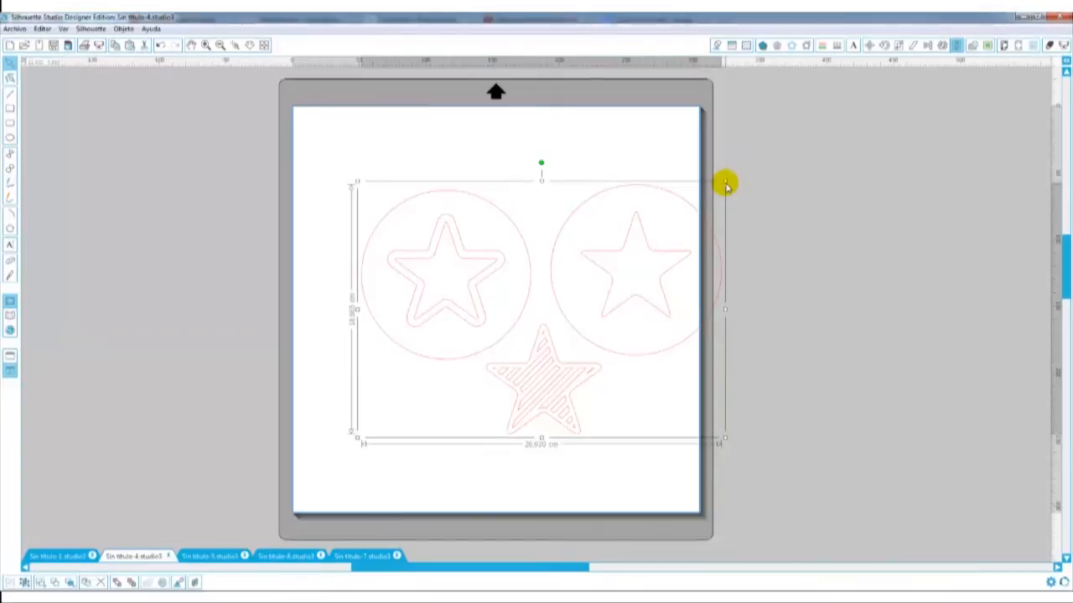
Scale the stars design to about 15.9 cm wide and ungroup it into separate figures.
{"action": "left_click_drag", "start_coordinate": [725, 183], "coordinate": [574, 279]}
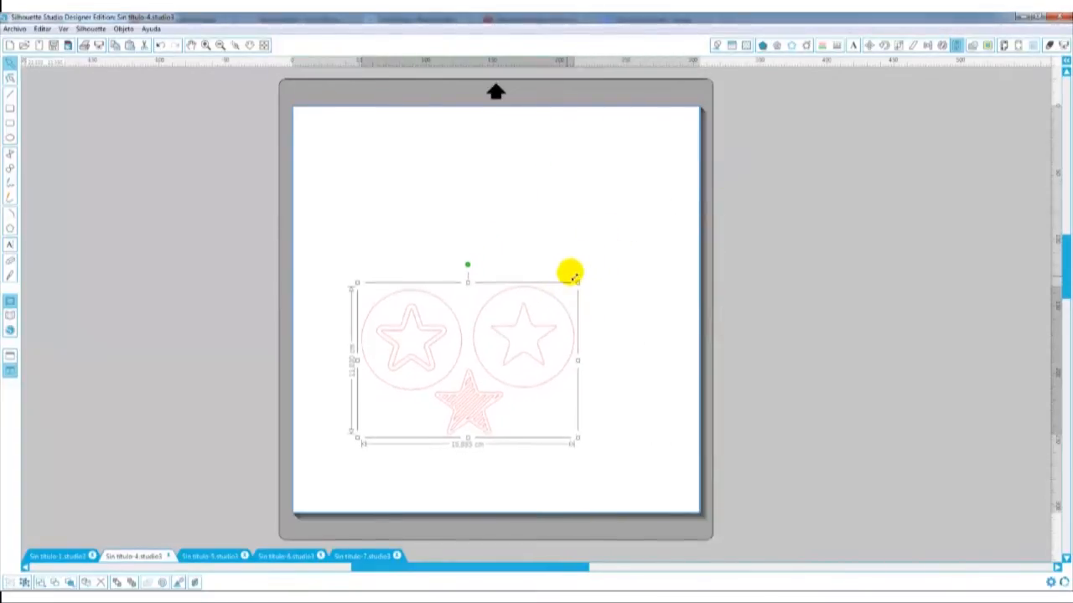
{"action": "left_click", "coordinate": [507, 295]}
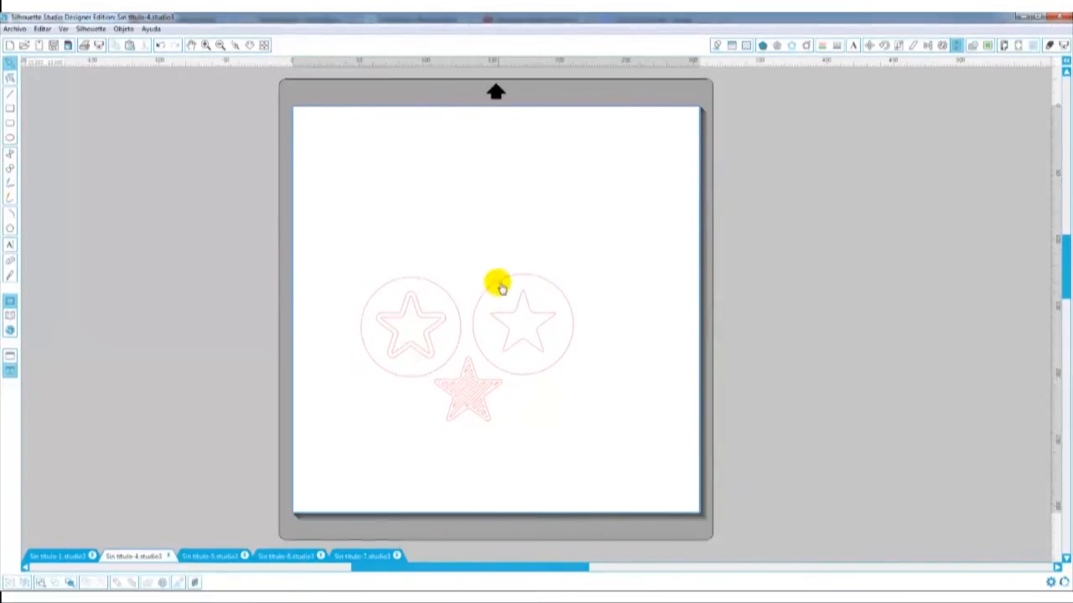
{"action": "right_click", "coordinate": [498, 281]}
{"action": "left_click", "coordinate": [541, 466]}
{"action": "left_click", "coordinate": [590, 351]}
{"action": "right_click", "coordinate": [575, 352]}
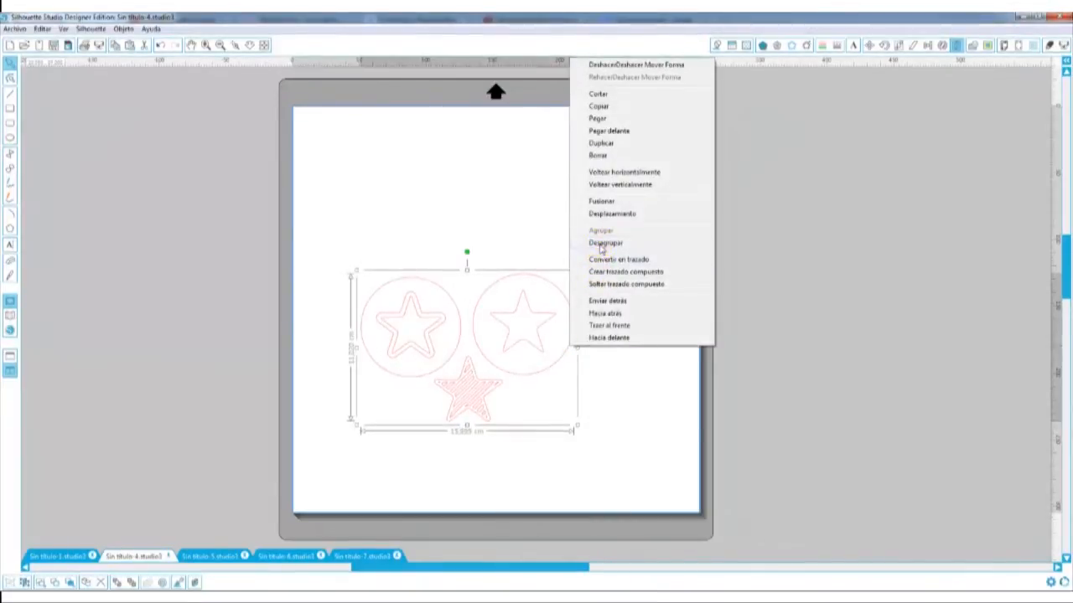
{"action": "left_click", "coordinate": [601, 245]}
{"action": "right_click", "coordinate": [557, 294]}
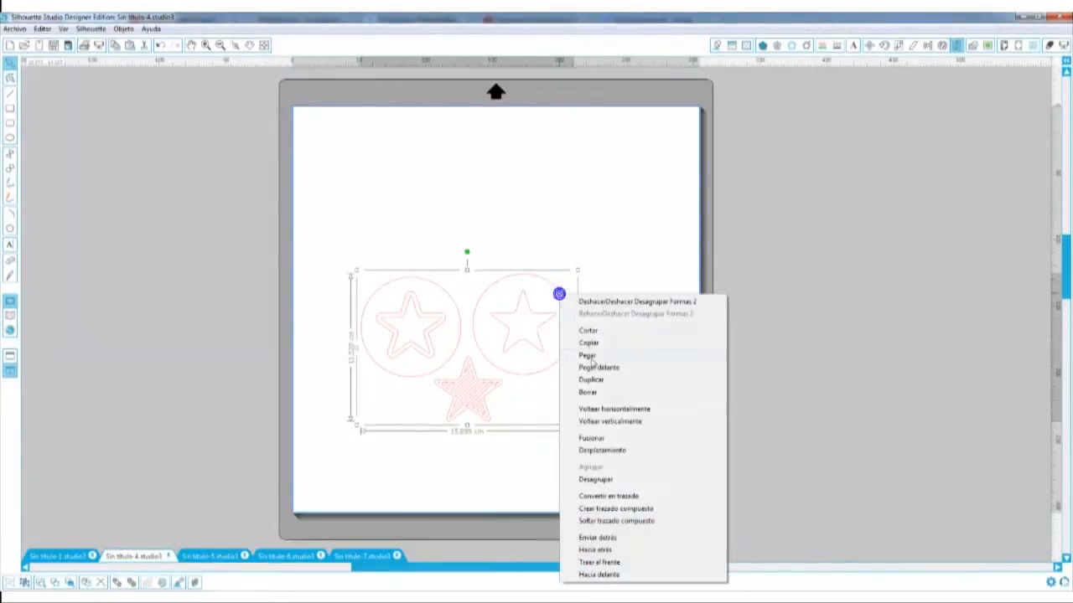
{"action": "left_click", "coordinate": [586, 479]}
Reduce the three-figure star set to about 9.1 cm wide and scatter copies of it over and beside the page.
{"action": "left_click_drag", "start_coordinate": [596, 225], "coordinate": [343, 464]}
{"action": "left_click_drag", "start_coordinate": [577, 270], "coordinate": [817, 331]}
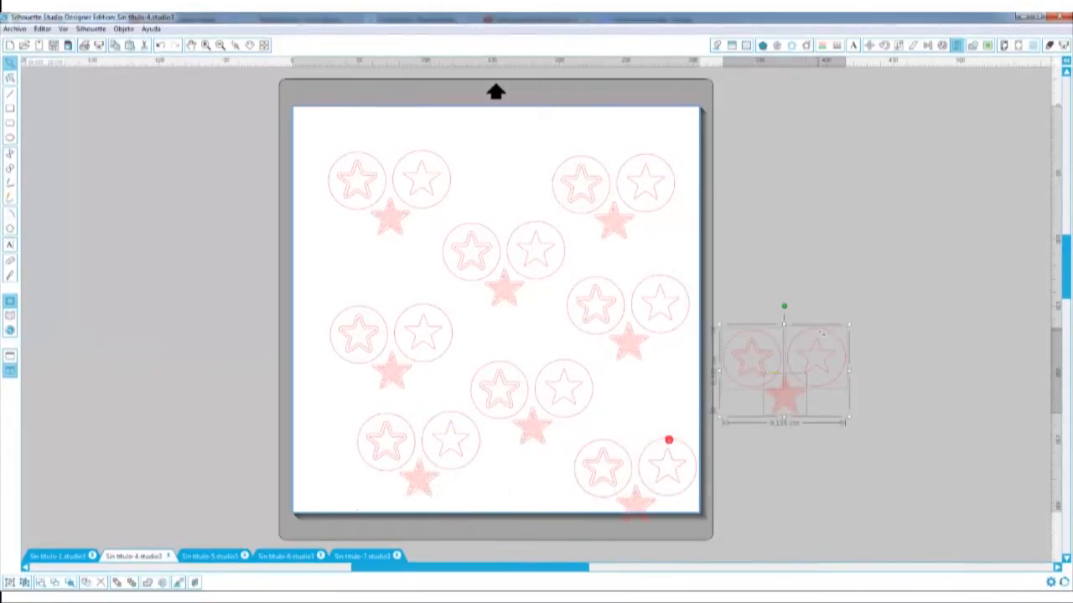
{"action": "left_click", "coordinate": [790, 191]}
Place extra copies of the small striped star in the gaps between the star sets.
{"action": "left_click", "coordinate": [614, 228]}
{"action": "left_click_drag", "start_coordinate": [616, 232], "coordinate": [348, 278]}
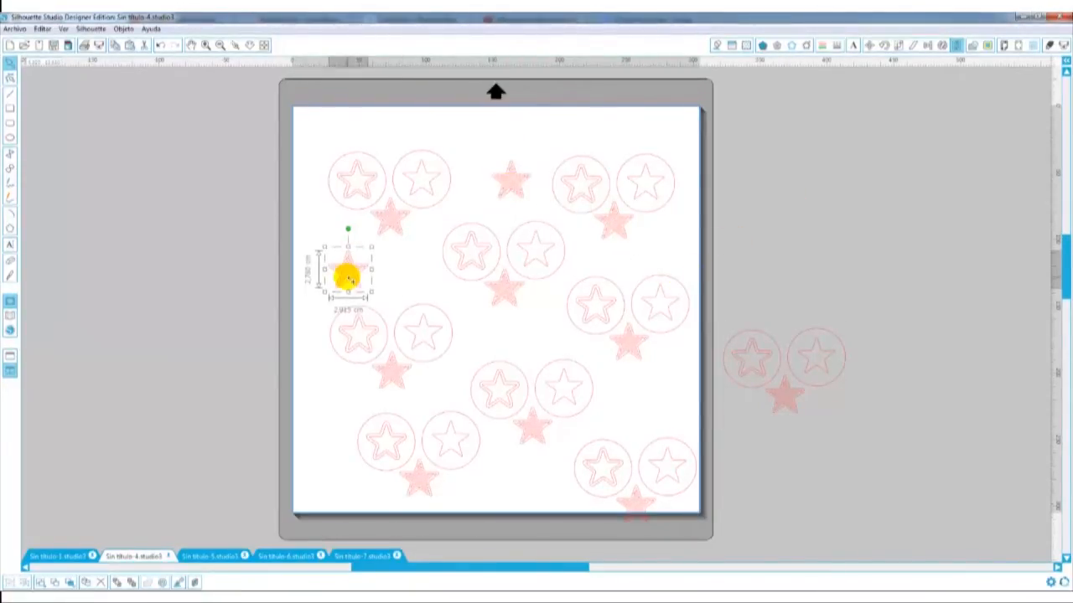
{"action": "left_click_drag", "start_coordinate": [782, 401], "coordinate": [487, 330]}
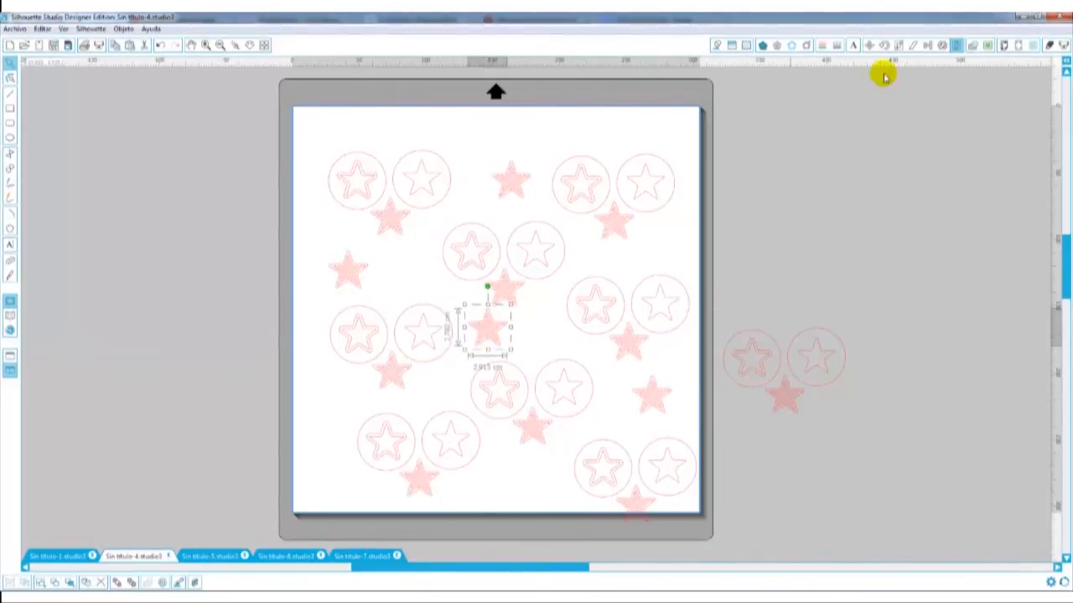
Set the page size to A4.
{"action": "left_click", "coordinate": [1003, 46]}
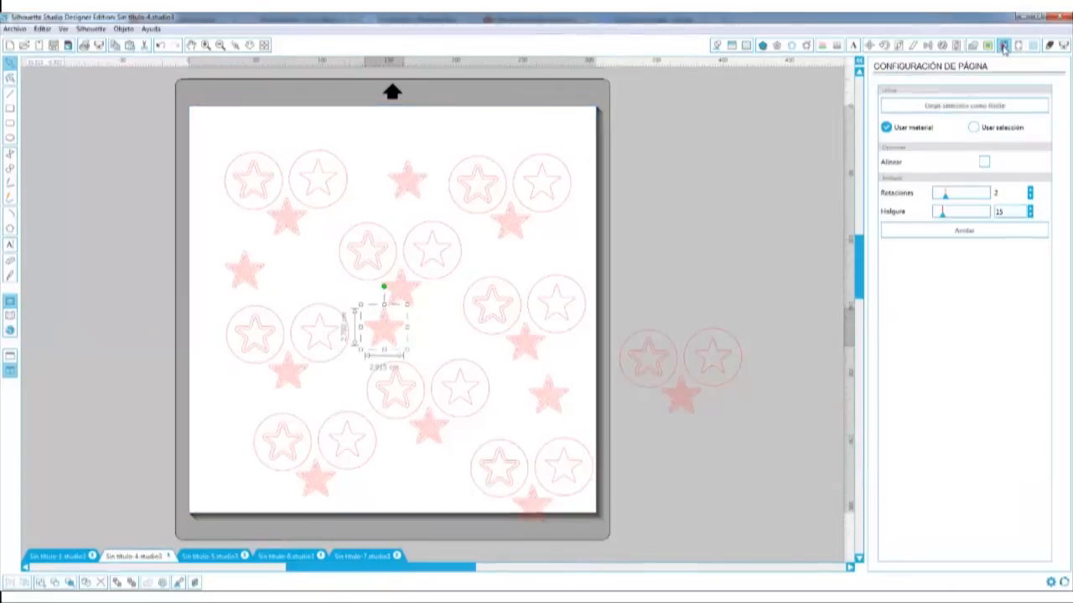
{"action": "left_click", "coordinate": [942, 146]}
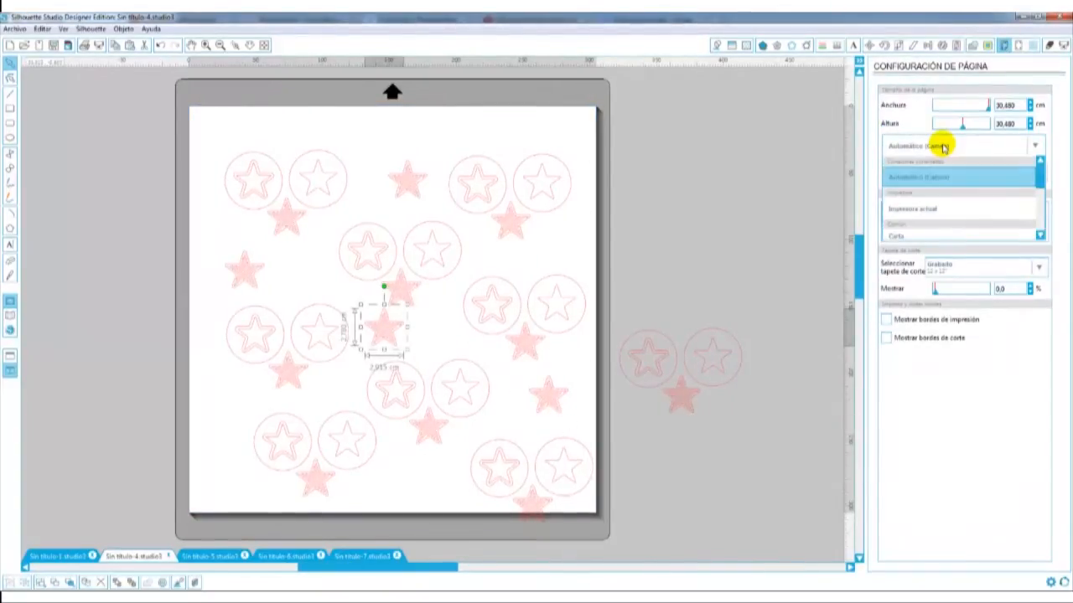
{"action": "scroll", "coordinate": [902, 227], "scroll_direction": "down", "scroll_amount": 5}
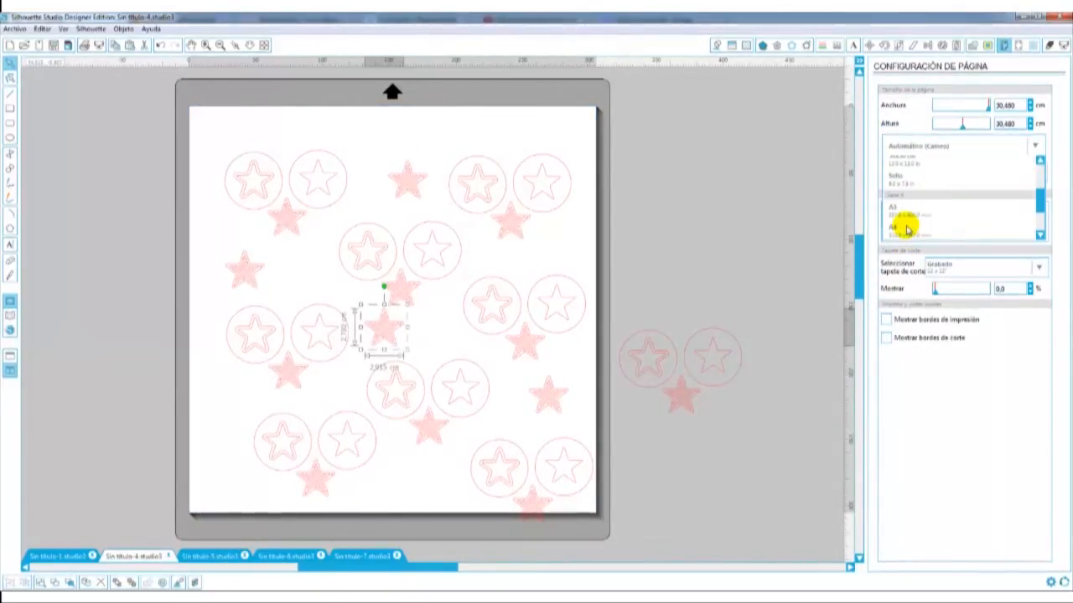
{"action": "left_click", "coordinate": [901, 227]}
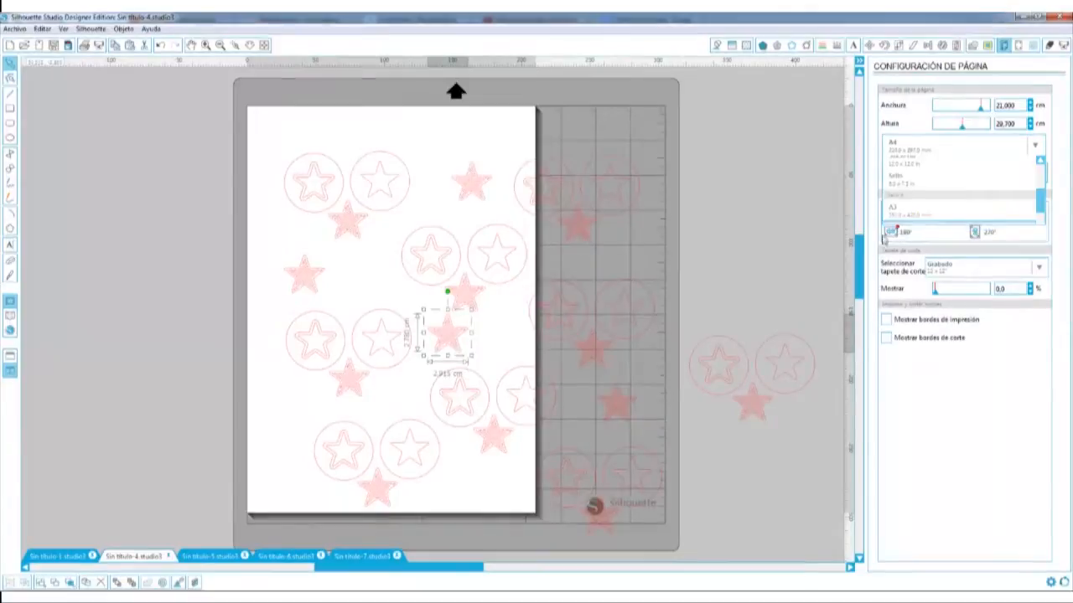
{"action": "left_click", "coordinate": [771, 178]}
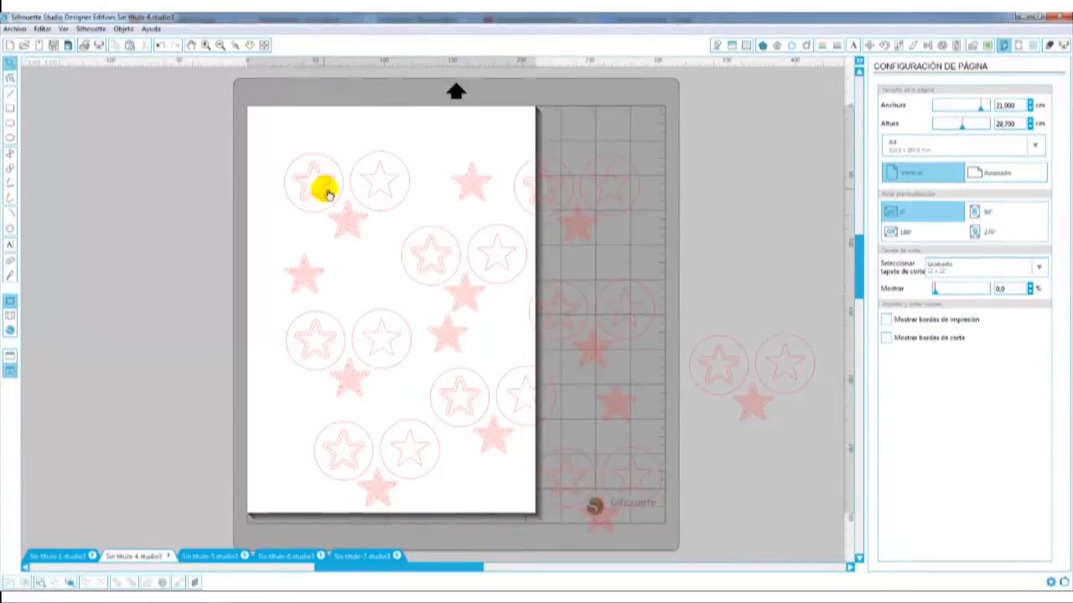
Manually pack several circled stars and striped stars close together along the page's upper edge.
{"action": "left_click_drag", "start_coordinate": [318, 179], "coordinate": [290, 144]}
{"action": "left_click_drag", "start_coordinate": [366, 180], "coordinate": [336, 144]}
{"action": "left_click_drag", "start_coordinate": [467, 188], "coordinate": [312, 187]}
{"action": "left_click_drag", "start_coordinate": [345, 216], "coordinate": [400, 132]}
{"action": "left_click_drag", "start_coordinate": [414, 210], "coordinate": [388, 160]}
{"action": "left_click_drag", "start_coordinate": [479, 230], "coordinate": [448, 132]}
{"action": "left_click_drag", "start_coordinate": [512, 185], "coordinate": [454, 224]}
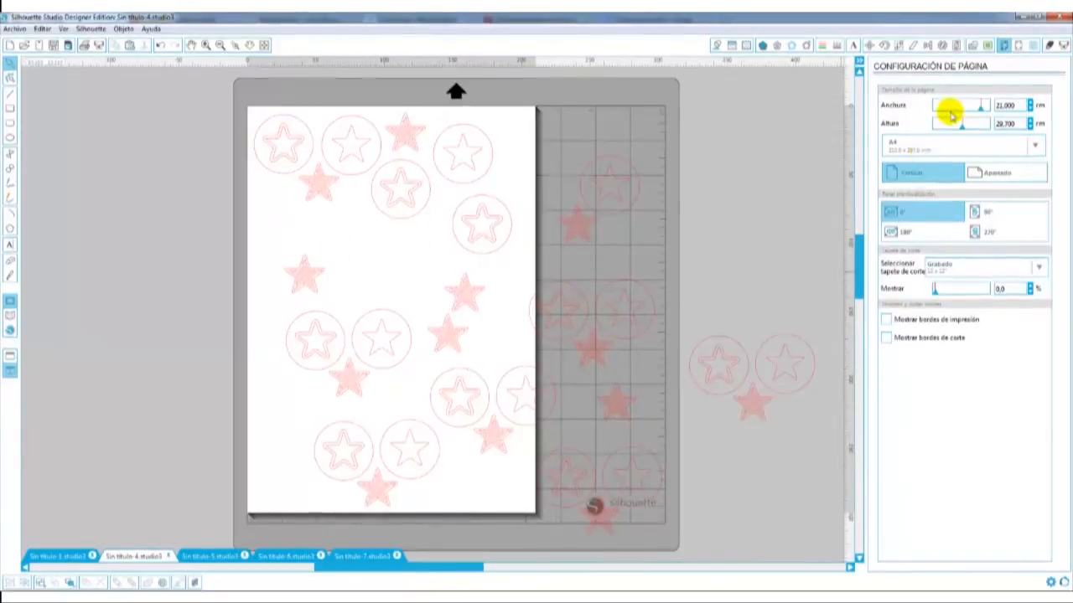
Set both the nesting rotations and the clearance (Holgura) to 0.
{"action": "left_click", "coordinate": [956, 46]}
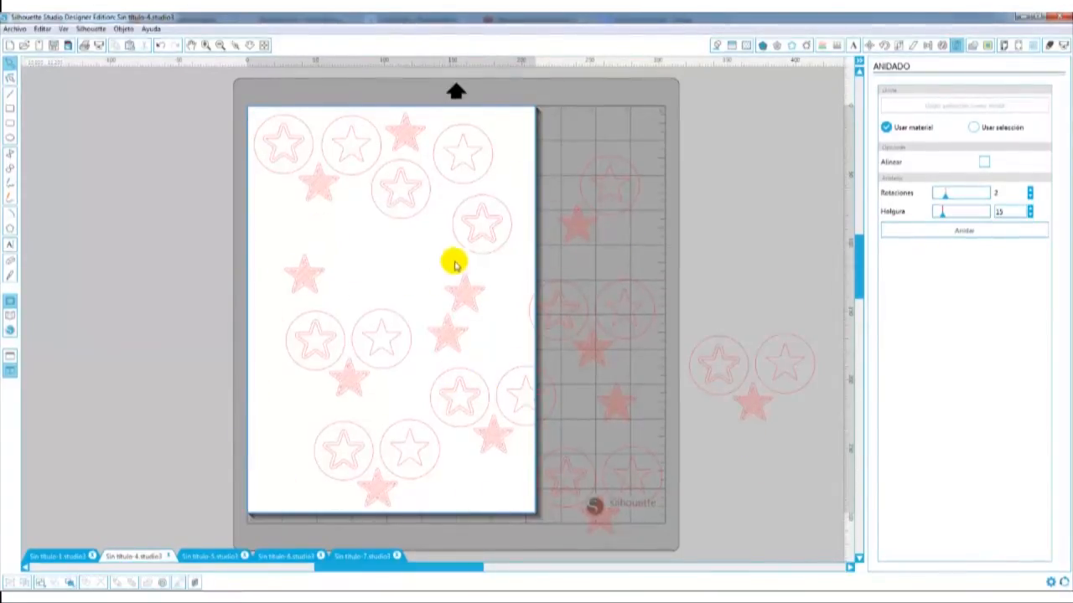
{"action": "left_click", "coordinate": [943, 215]}
{"action": "left_click_drag", "start_coordinate": [935, 220], "coordinate": [916, 226]}
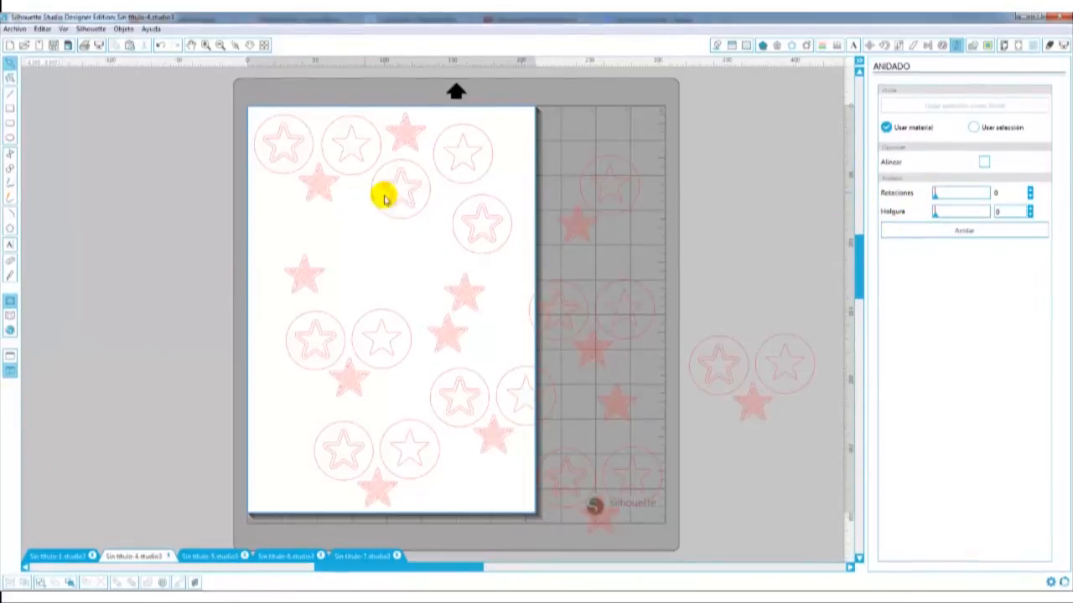
Select all the figures on and around the page and nest them on the material.
{"action": "scroll", "coordinate": [394, 196], "scroll_direction": "down", "scroll_amount": 1}
{"action": "left_click_drag", "start_coordinate": [210, 89], "coordinate": [825, 553]}
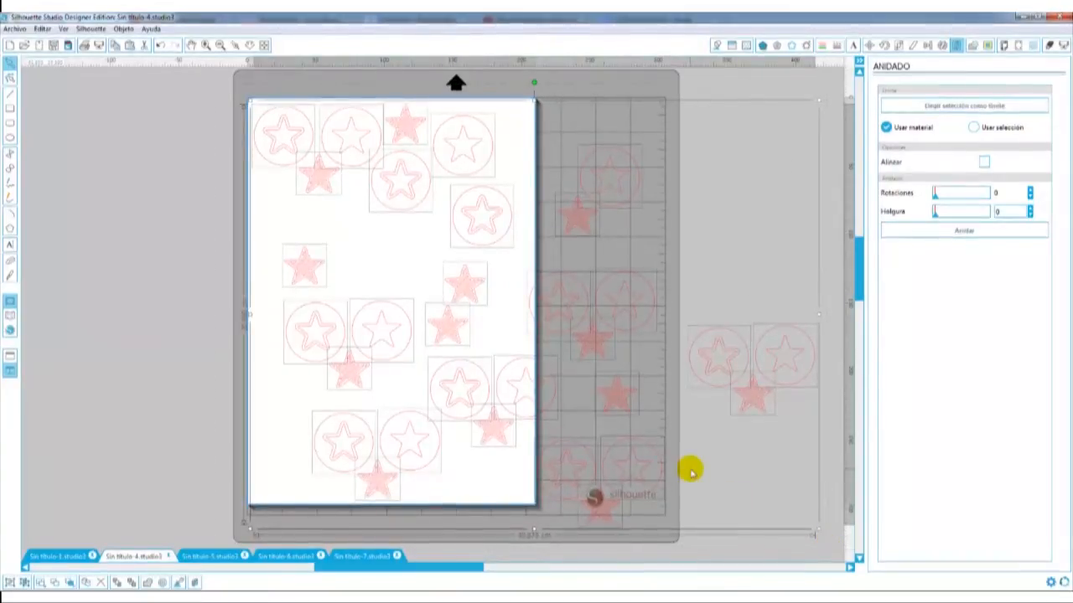
{"action": "left_click", "coordinate": [938, 235]}
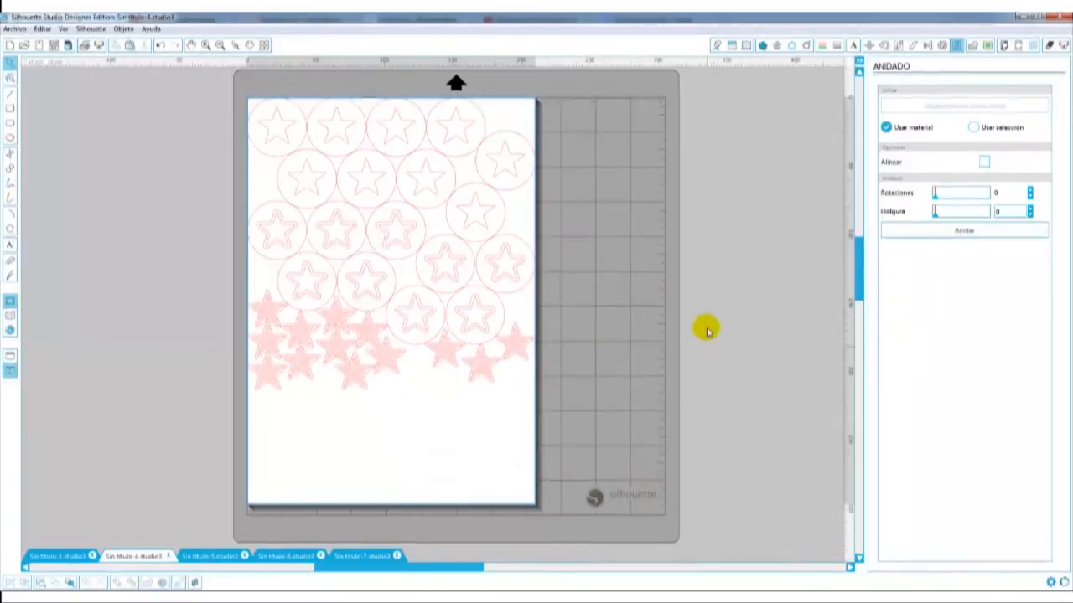
Copy a block of the nested figures to the area beside the page, then nest all figures together again.
{"action": "scroll", "coordinate": [714, 321], "scroll_direction": "up", "scroll_amount": 1}
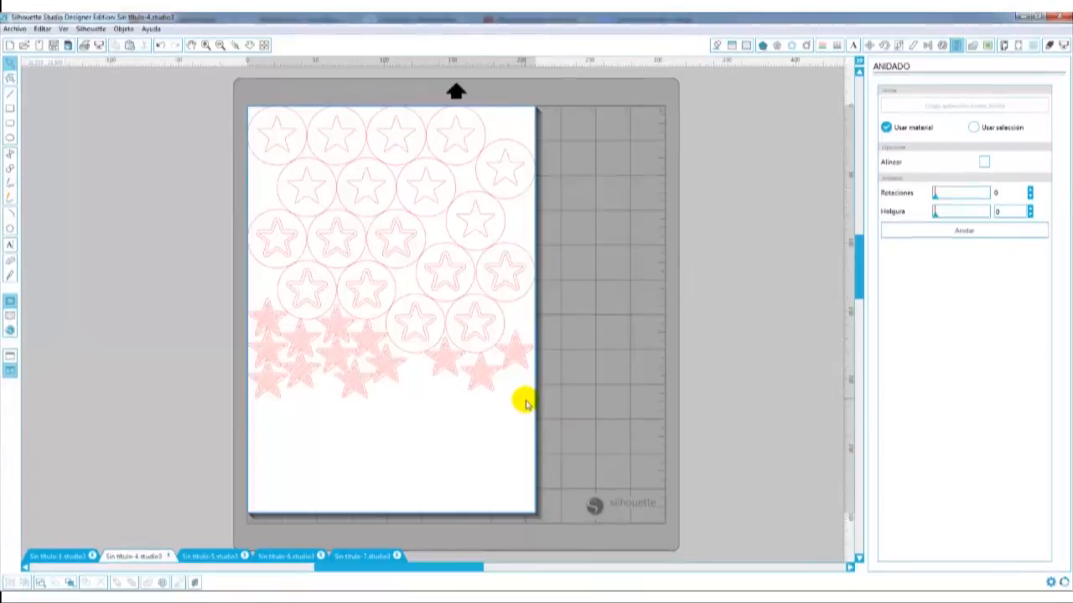
{"action": "left_click_drag", "start_coordinate": [575, 137], "coordinate": [376, 426]}
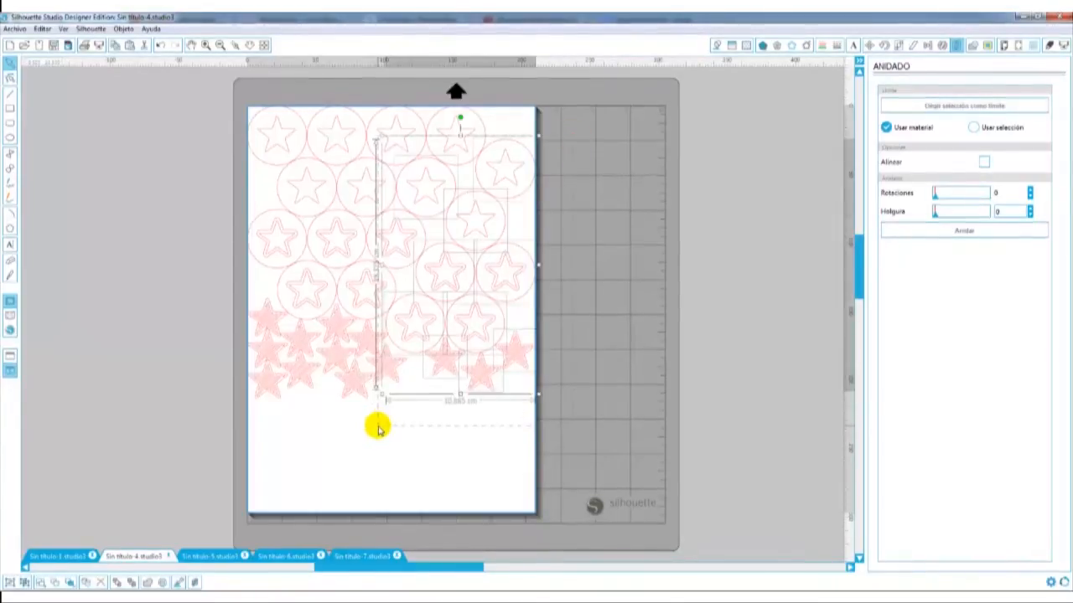
{"action": "left_click_drag", "start_coordinate": [414, 340], "coordinate": [585, 359]}
{"action": "key", "text": "ctrl+a"}
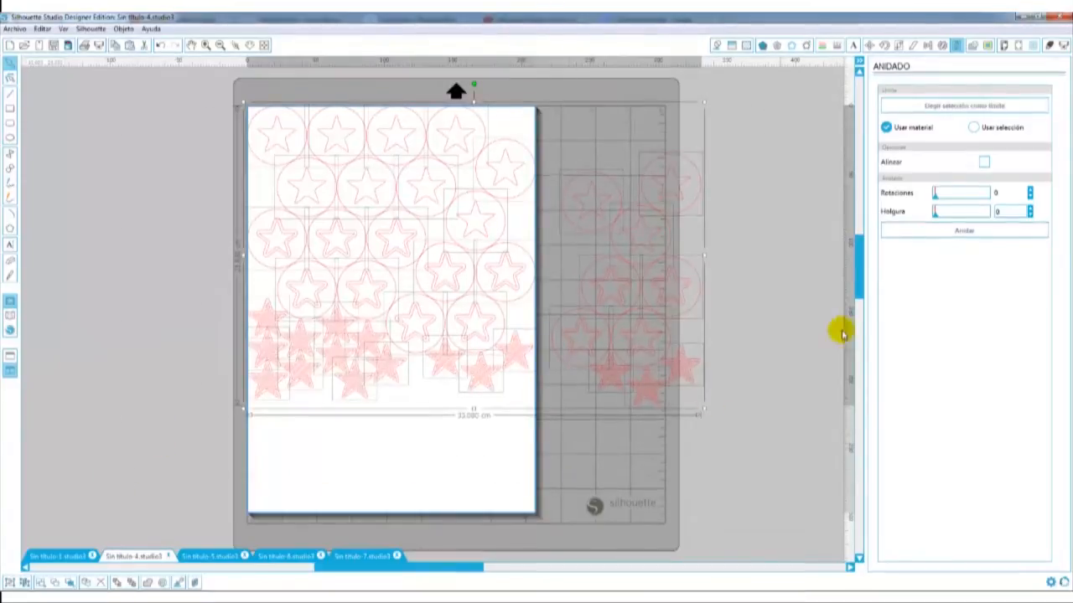
{"action": "left_click", "coordinate": [913, 233]}
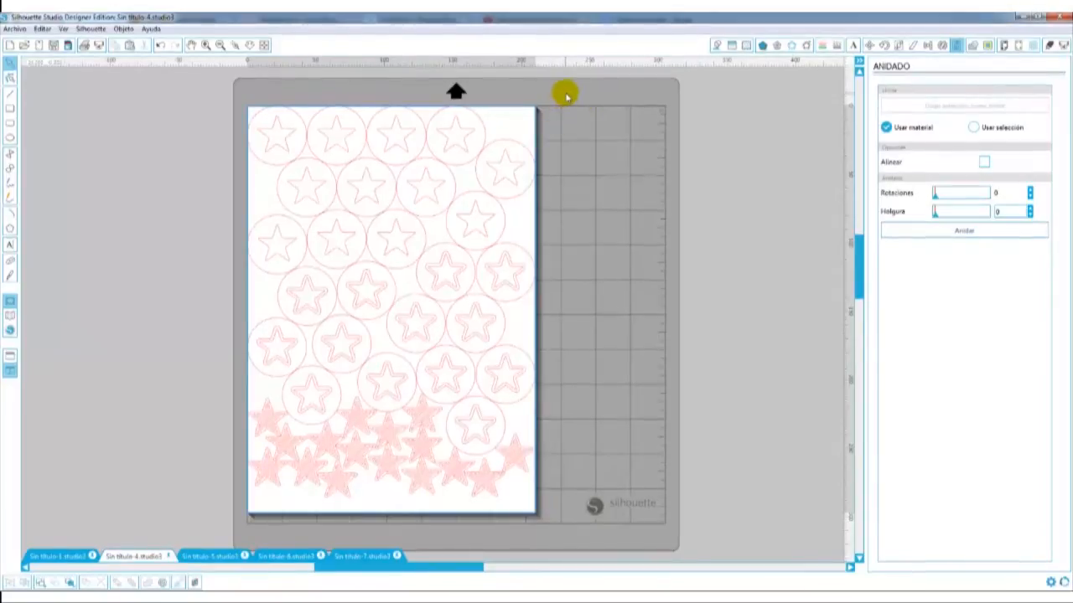
Select all the nested figures and fill them with a basic grey colour.
{"action": "left_click_drag", "start_coordinate": [564, 99], "coordinate": [239, 270]}
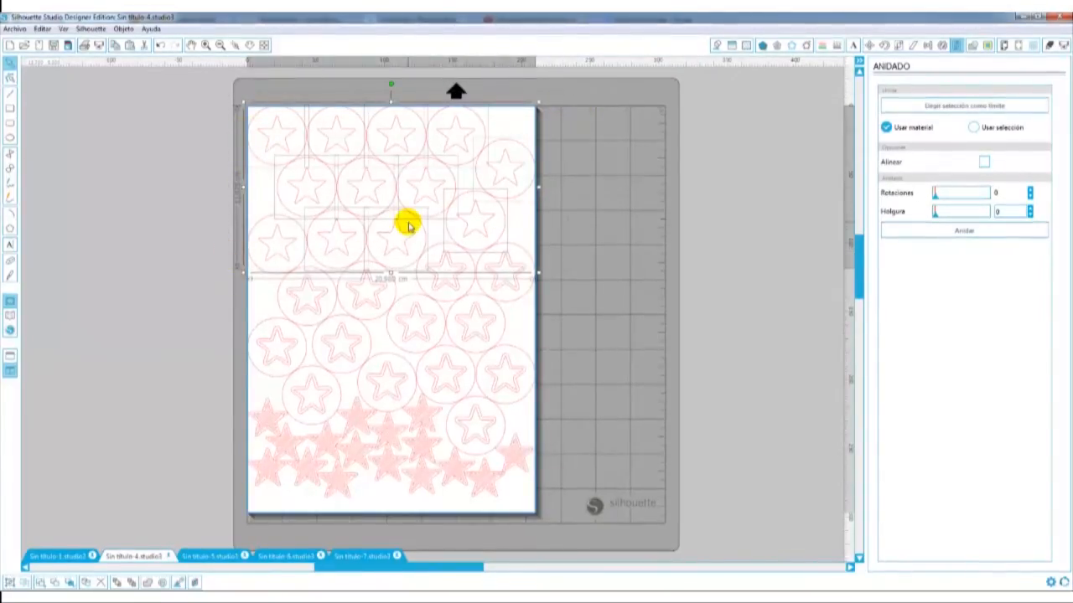
{"action": "left_click_drag", "start_coordinate": [556, 78], "coordinate": [228, 536]}
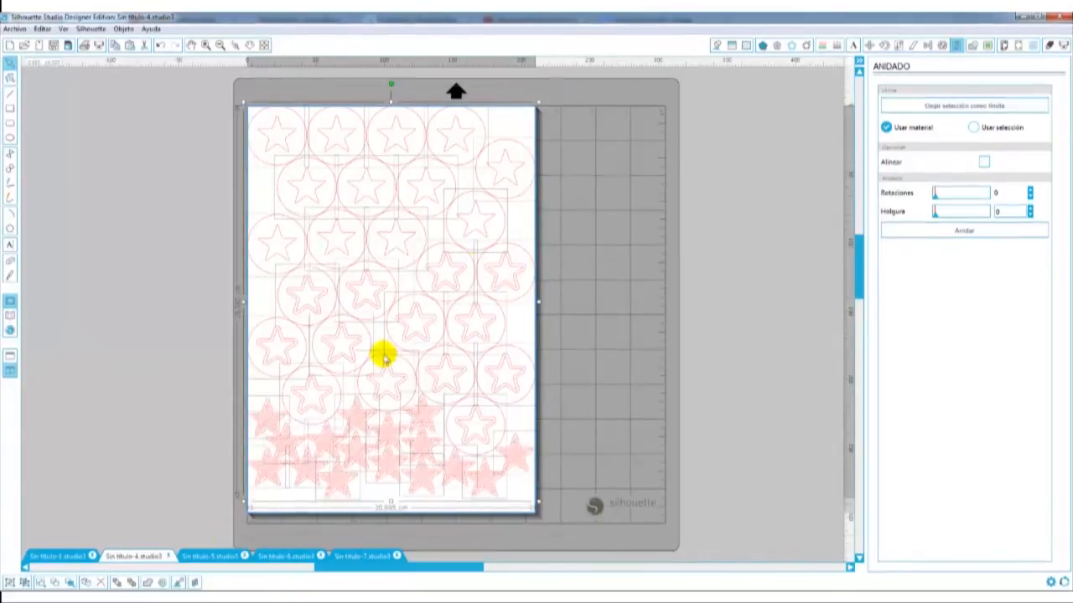
{"action": "left_click", "coordinate": [761, 44]}
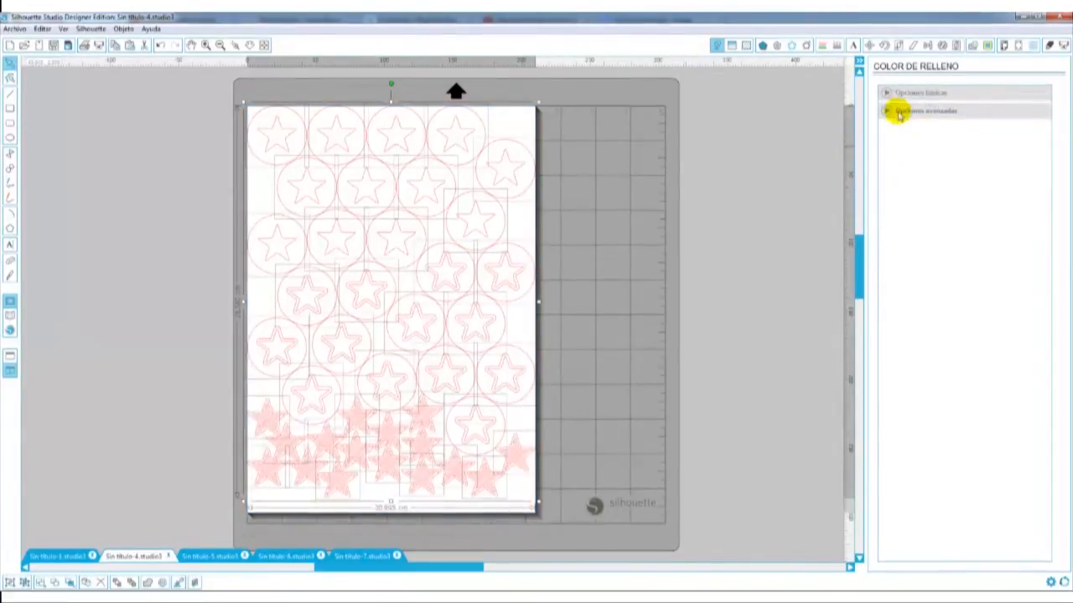
{"action": "left_click", "coordinate": [890, 96]}
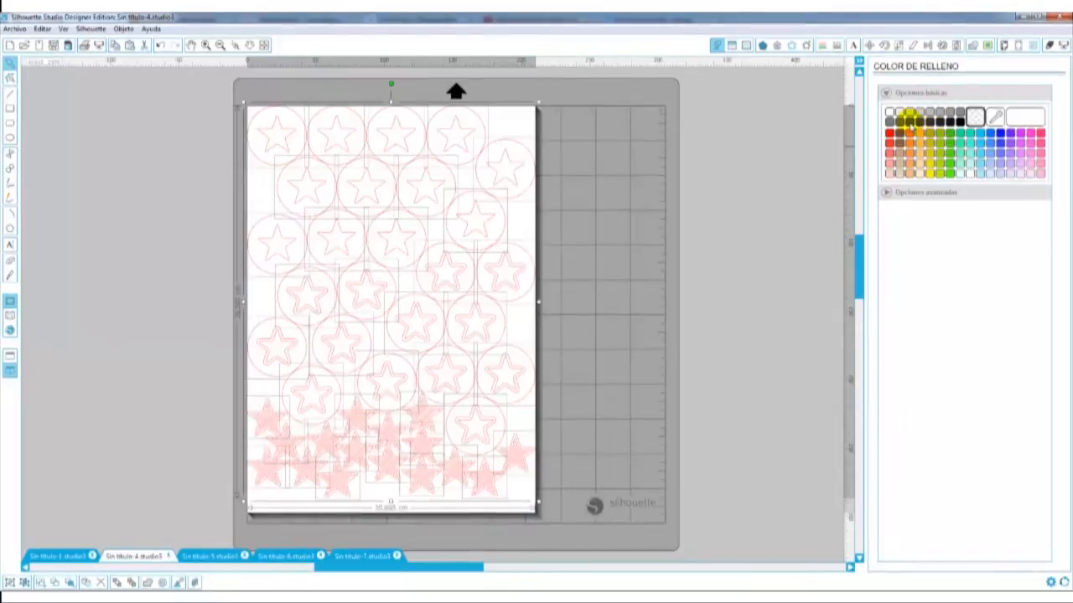
{"action": "left_click", "coordinate": [910, 123]}
{"action": "left_click", "coordinate": [950, 111]}
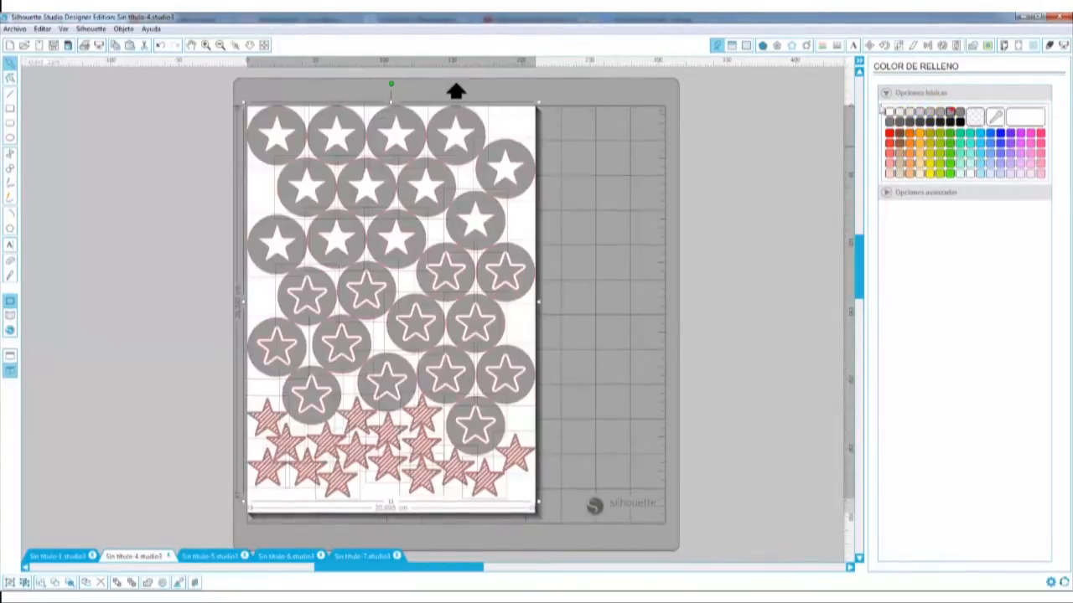
Try transparent and red line colours on the selected figures, leave their outlines transparent and clear the selection.
{"action": "left_click", "coordinate": [975, 115]}
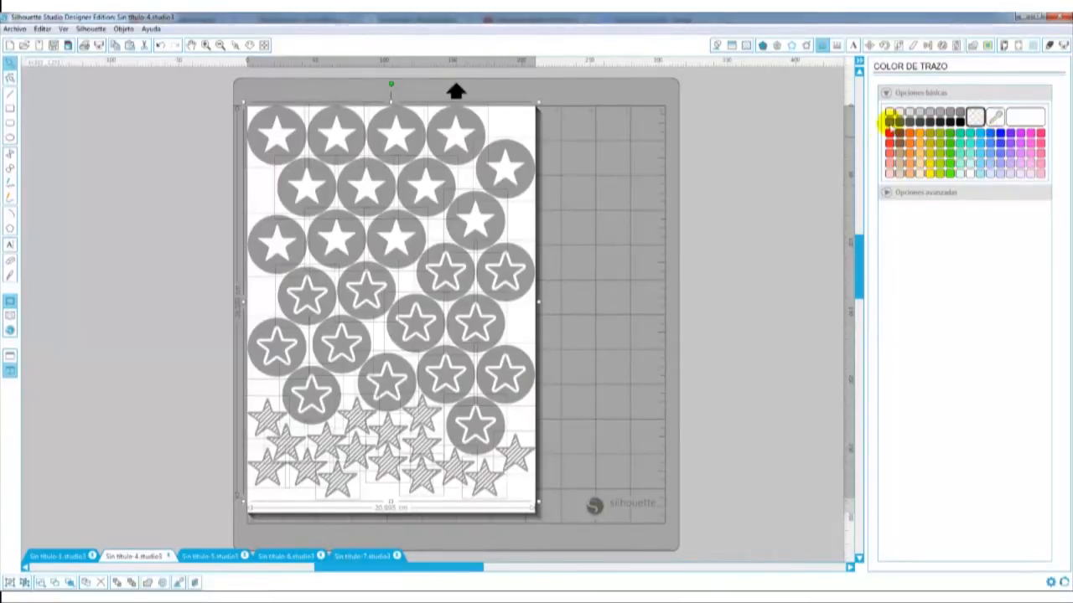
{"action": "left_click", "coordinate": [888, 135]}
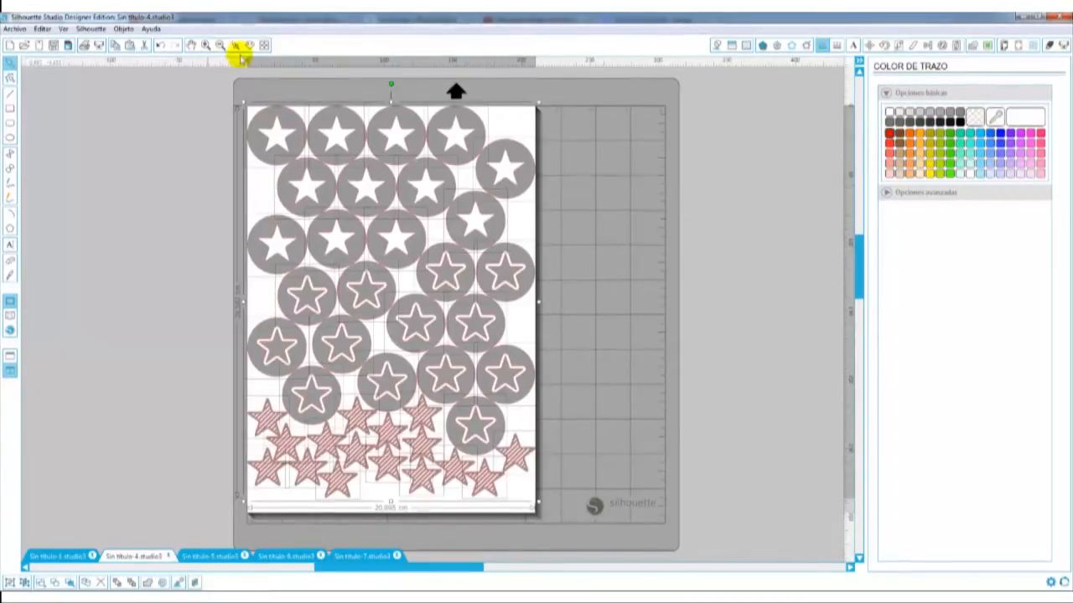
{"action": "left_click_drag", "start_coordinate": [484, 204], "coordinate": [486, 205]}
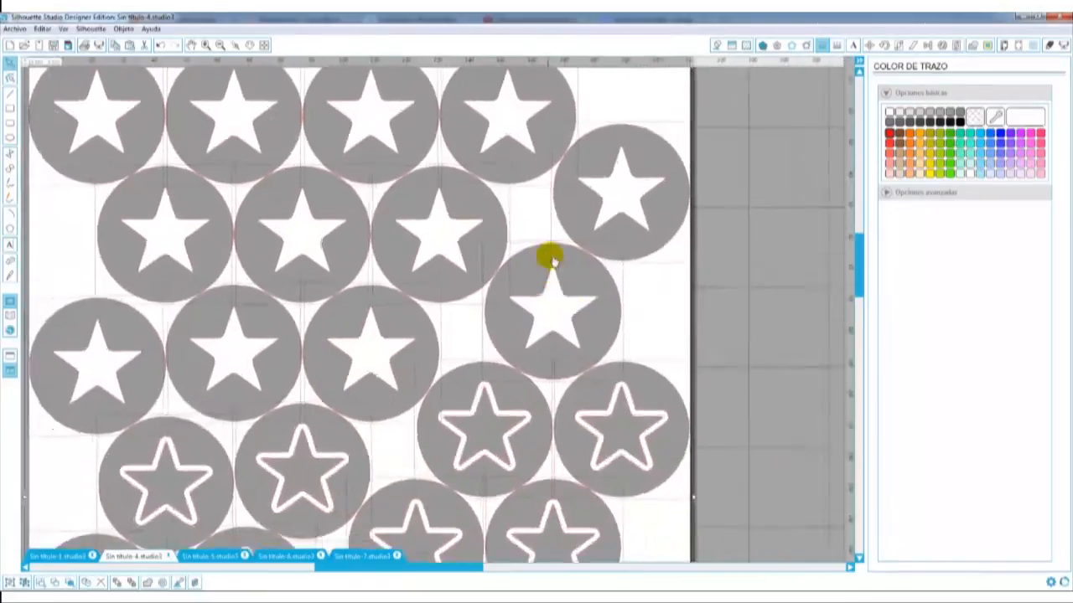
{"action": "left_click", "coordinate": [974, 120]}
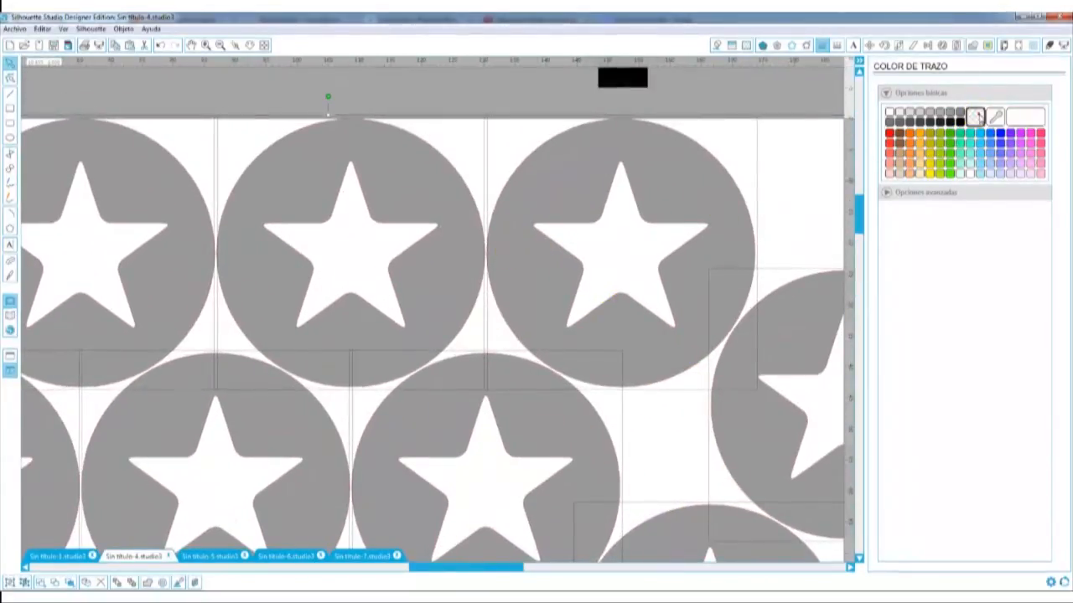
{"action": "left_click", "coordinate": [459, 98]}
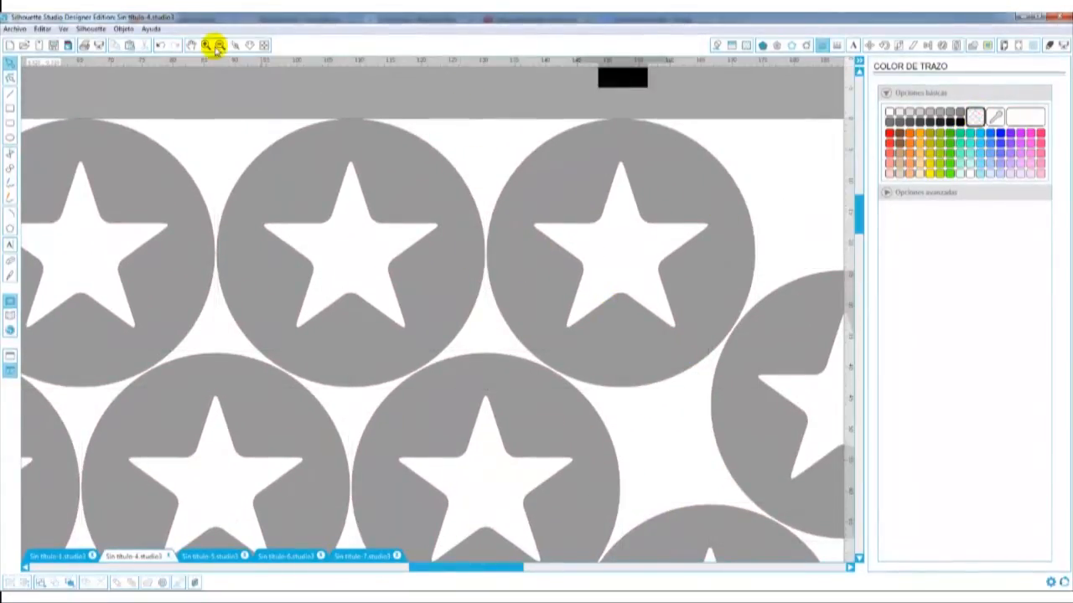
{"action": "left_click", "coordinate": [217, 46]}
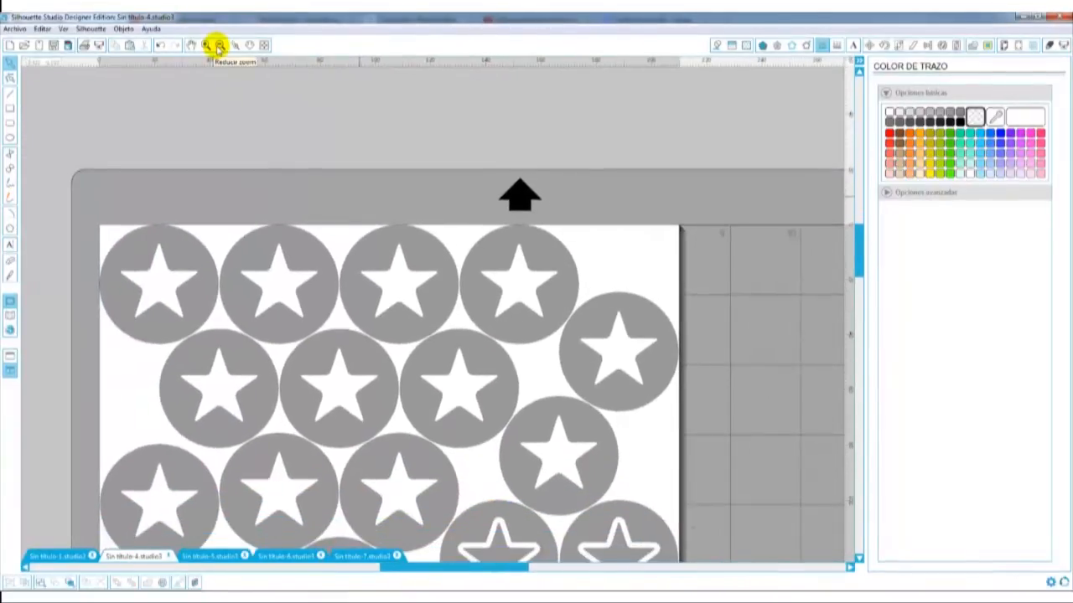
{"action": "scroll", "coordinate": [794, 276], "scroll_direction": "down", "scroll_amount": 5}
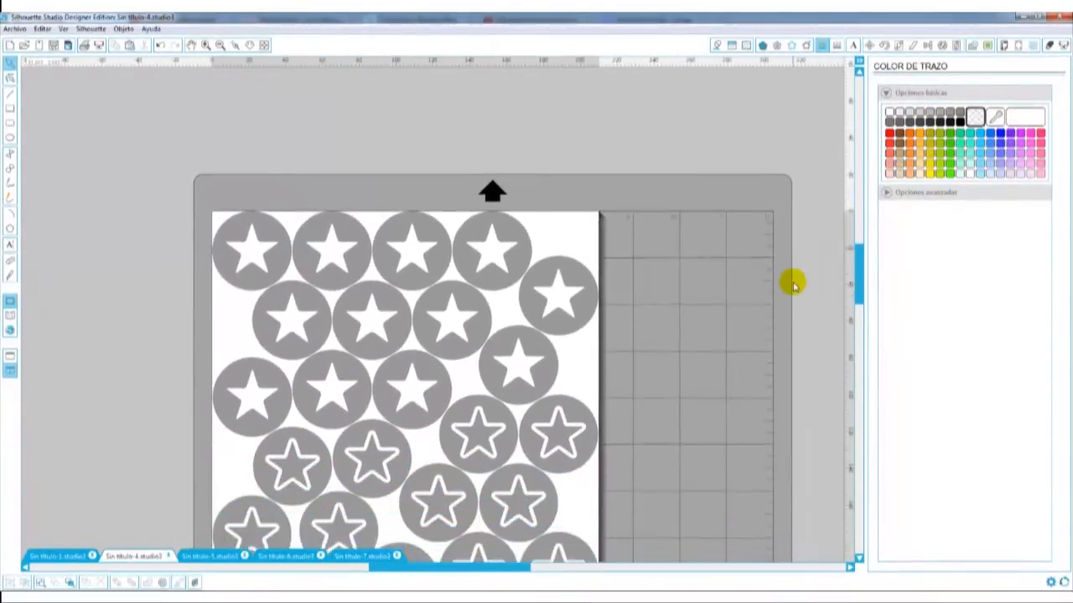
{"action": "left_click", "coordinate": [263, 44]}
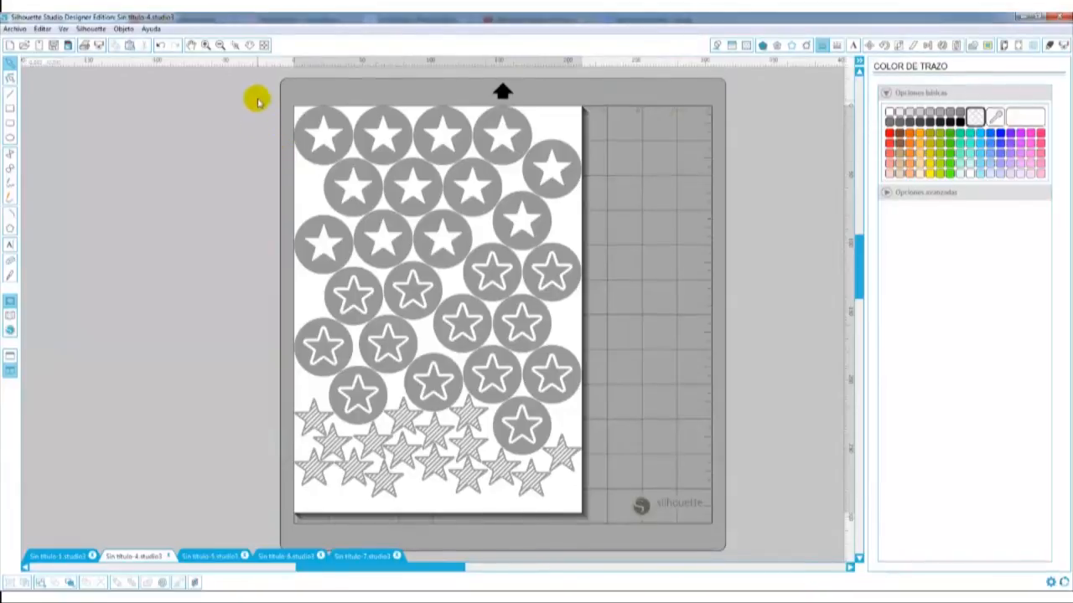
{"action": "left_click_drag", "start_coordinate": [257, 98], "coordinate": [422, 367]}
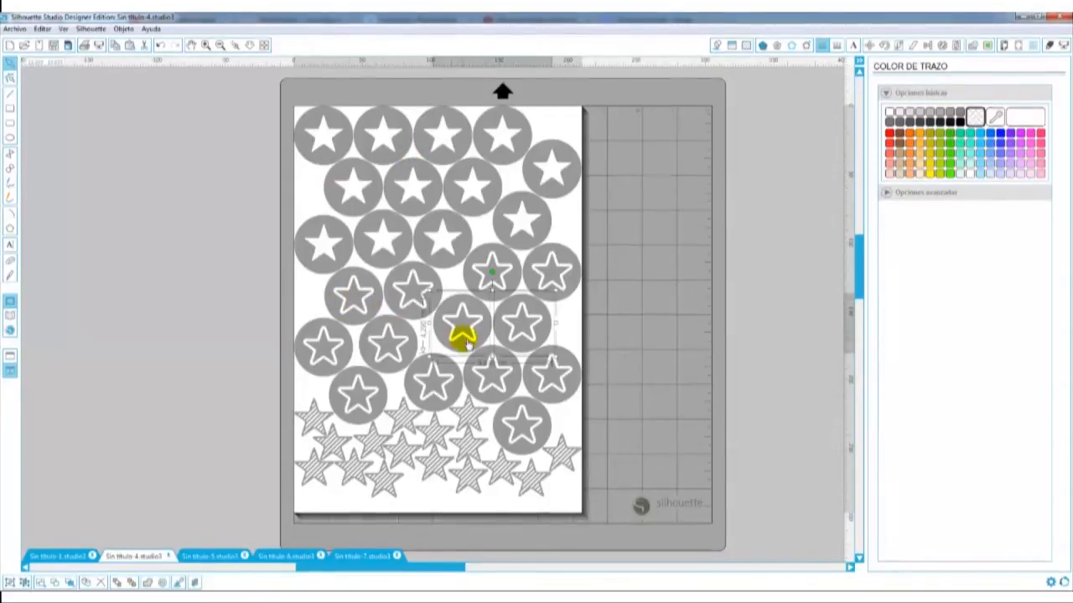
{"action": "left_click", "coordinate": [658, 276]}
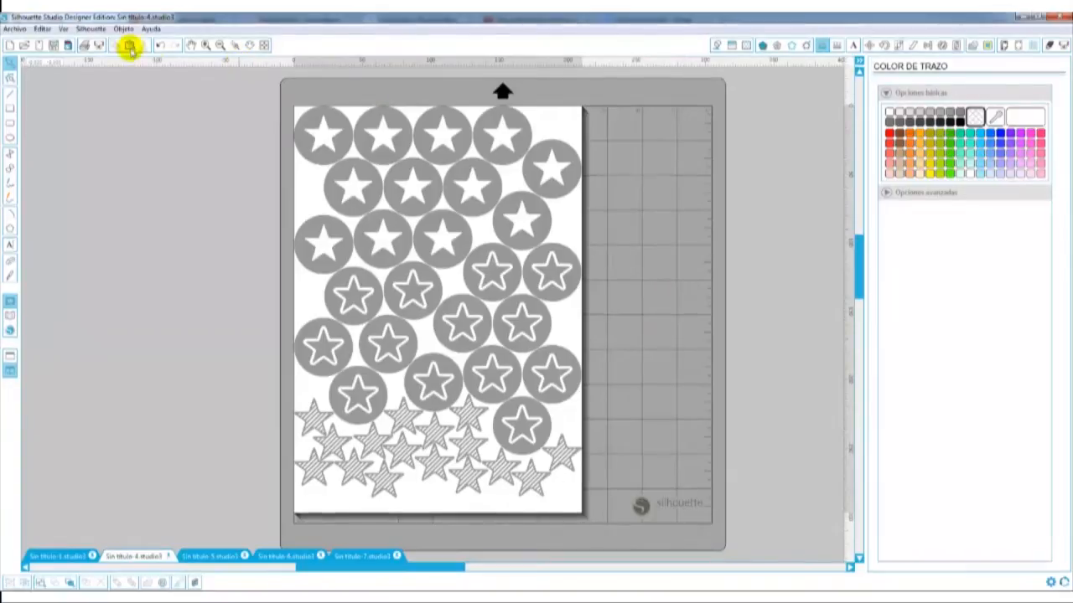
Set the nesting clearance (Holgura) to 8 and nest all the figures on the page again.
{"action": "left_click", "coordinate": [955, 45]}
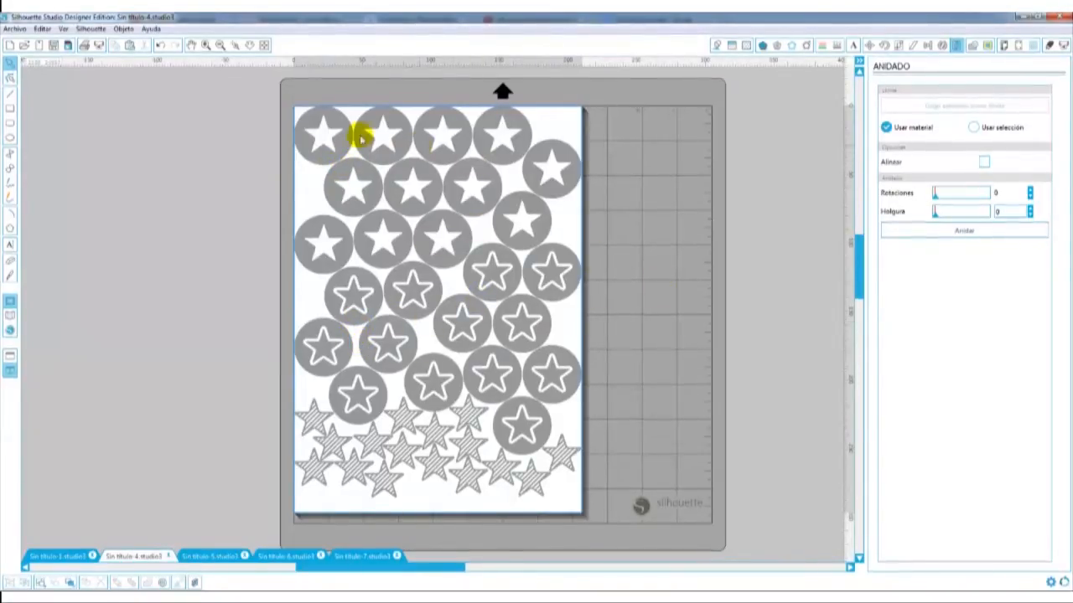
{"action": "left_click", "coordinate": [934, 215]}
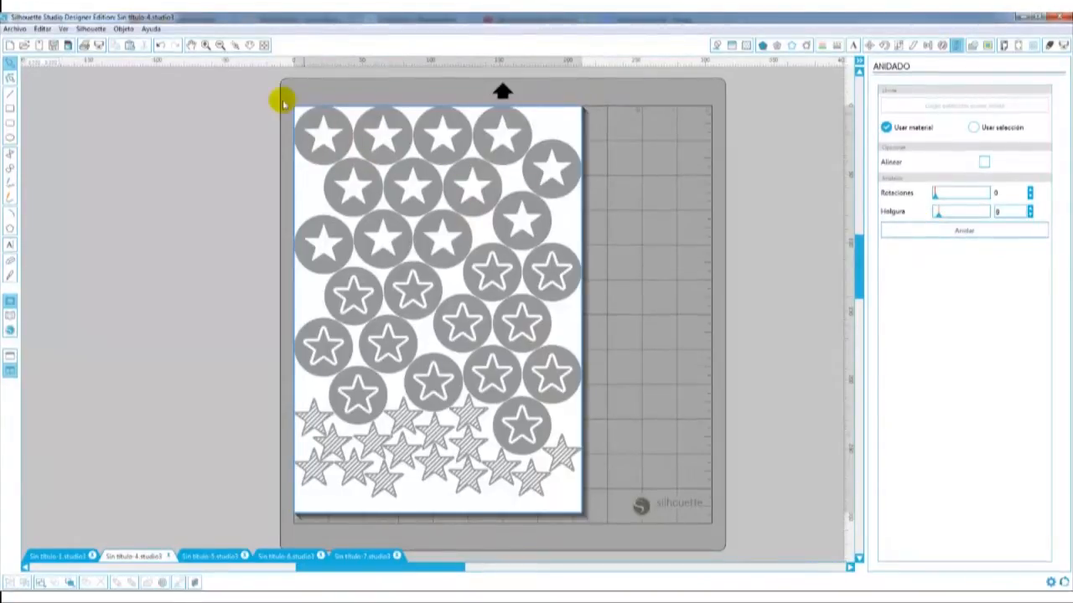
{"action": "left_click_drag", "start_coordinate": [283, 102], "coordinate": [604, 520]}
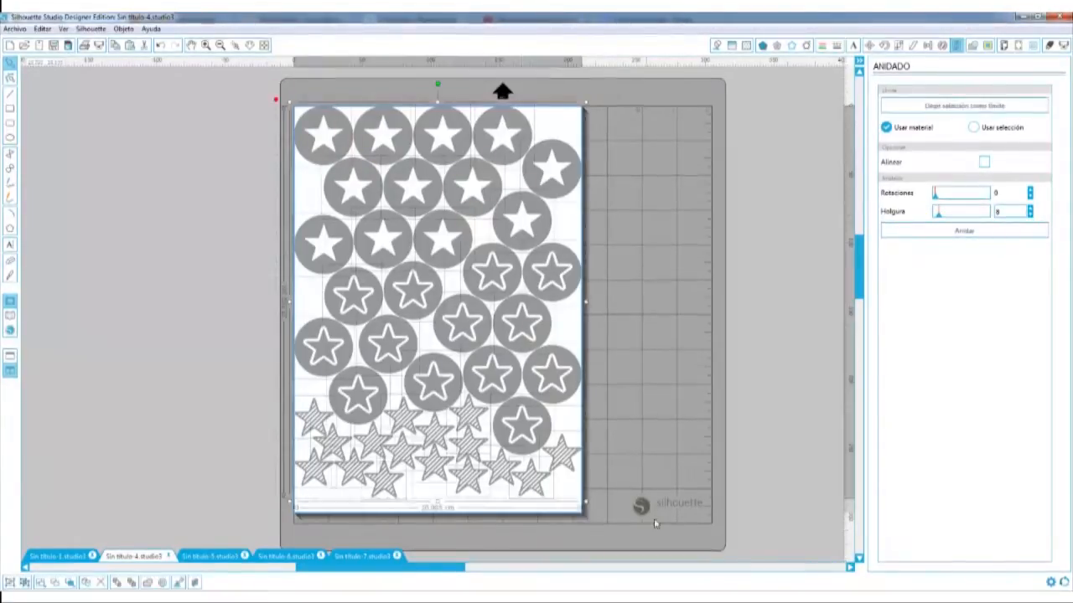
{"action": "left_click", "coordinate": [935, 234]}
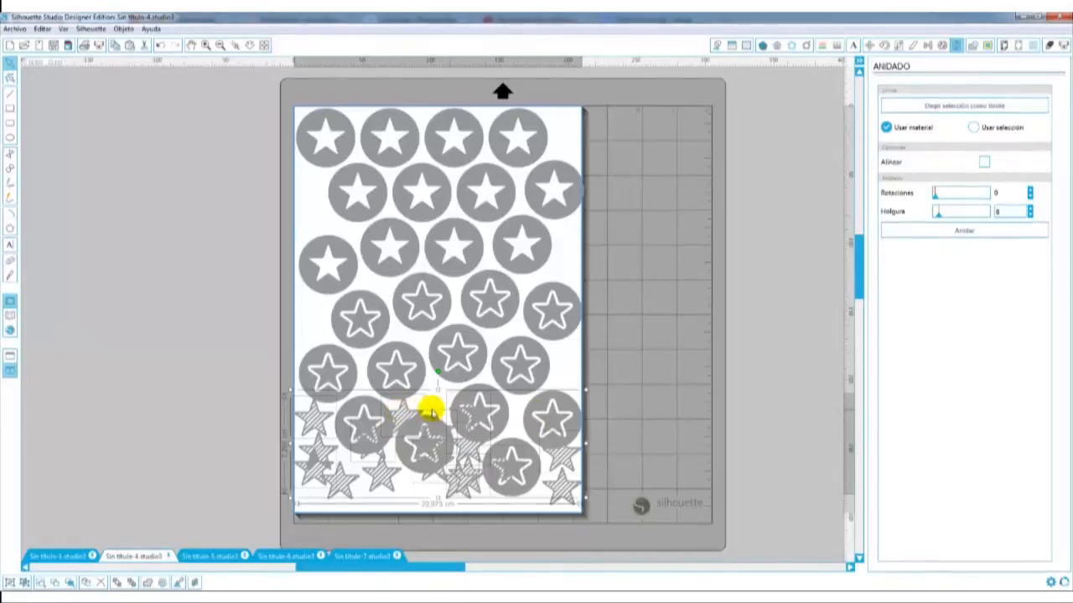
Move the leftover striped stars off the page and nest all figures again with the clearance (Holgura) at 3.
{"action": "mouse_move", "coordinate": [396, 410]}
{"action": "left_mouse_down"}
{"action": "mouse_move", "coordinate": [623, 393]}
{"action": "mouse_move", "coordinate": [704, 342]}
{"action": "mouse_move", "coordinate": [735, 307]}
{"action": "mouse_move", "coordinate": [162, 327]}
{"action": "mouse_move", "coordinate": [89, 302]}
{"action": "mouse_move", "coordinate": [83, 320]}
{"action": "left_mouse_up"}
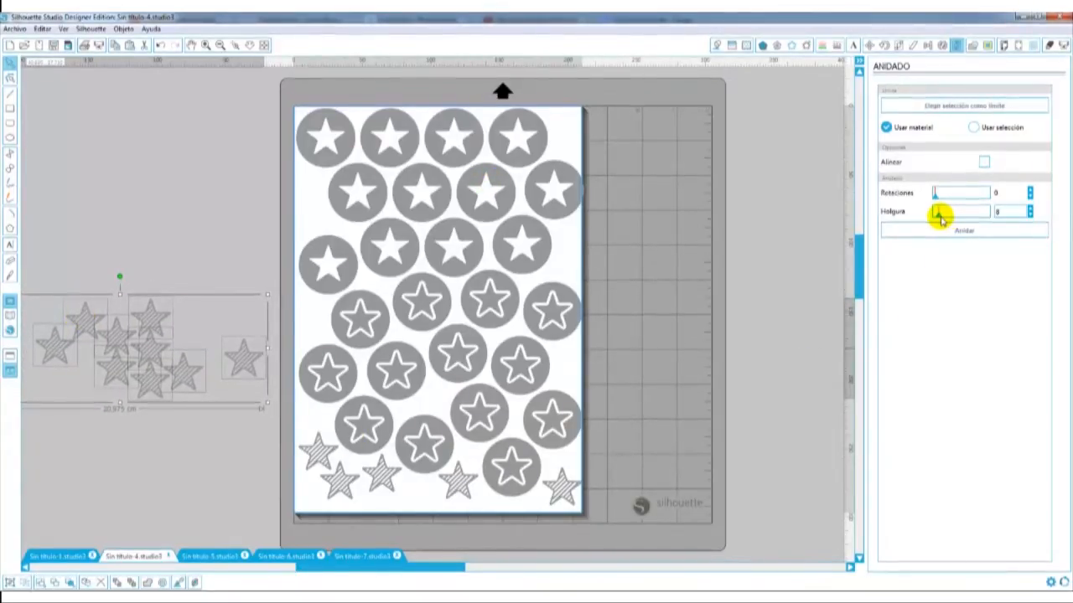
{"action": "left_click_drag", "start_coordinate": [660, 89], "coordinate": [24, 539]}
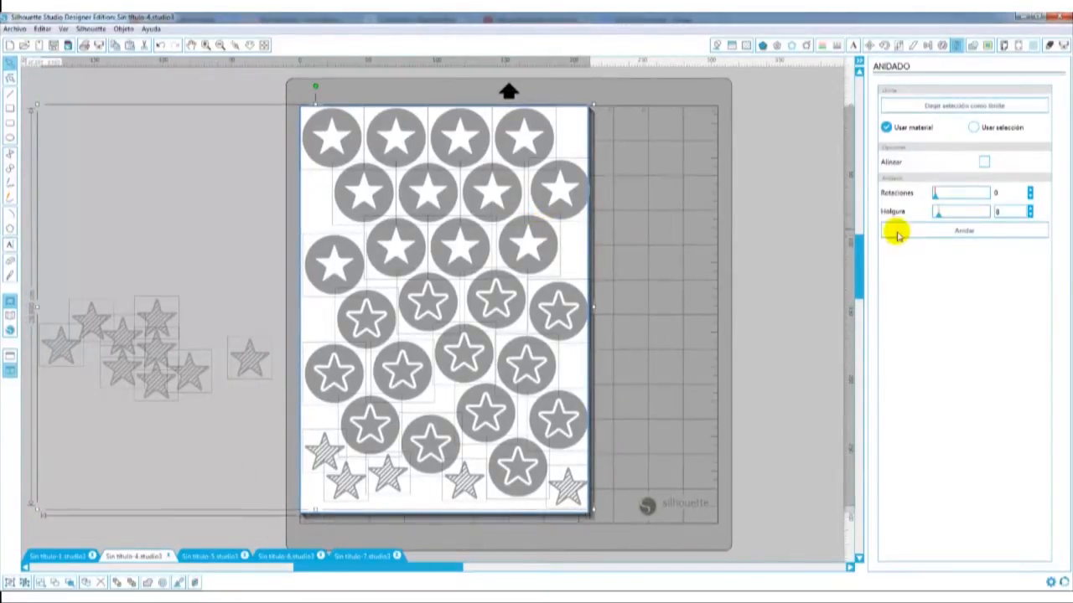
{"action": "left_click_drag", "start_coordinate": [939, 220], "coordinate": [937, 220]}
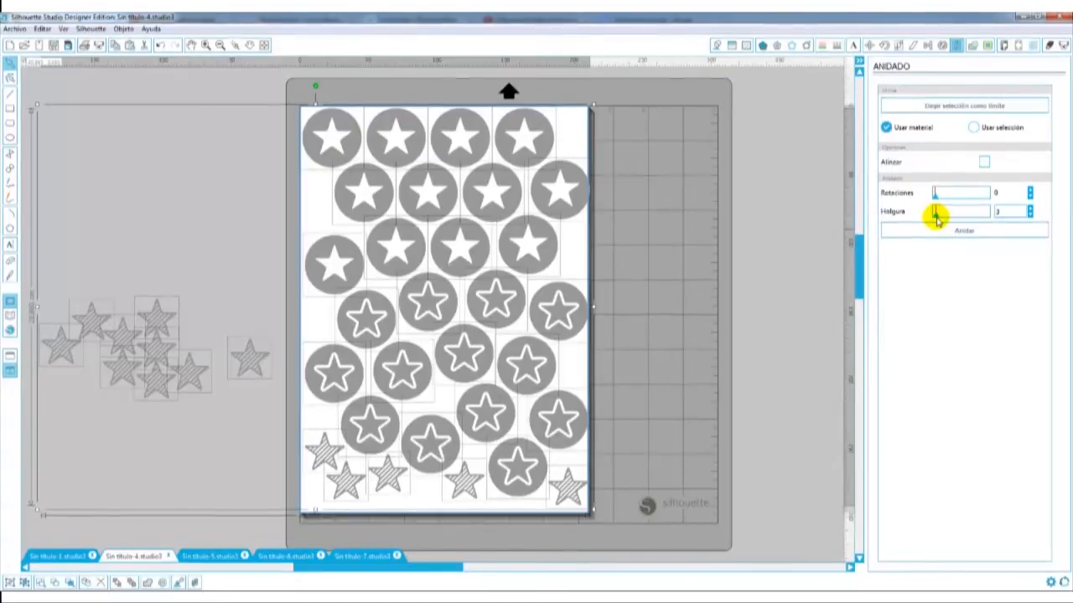
{"action": "left_click", "coordinate": [960, 232]}
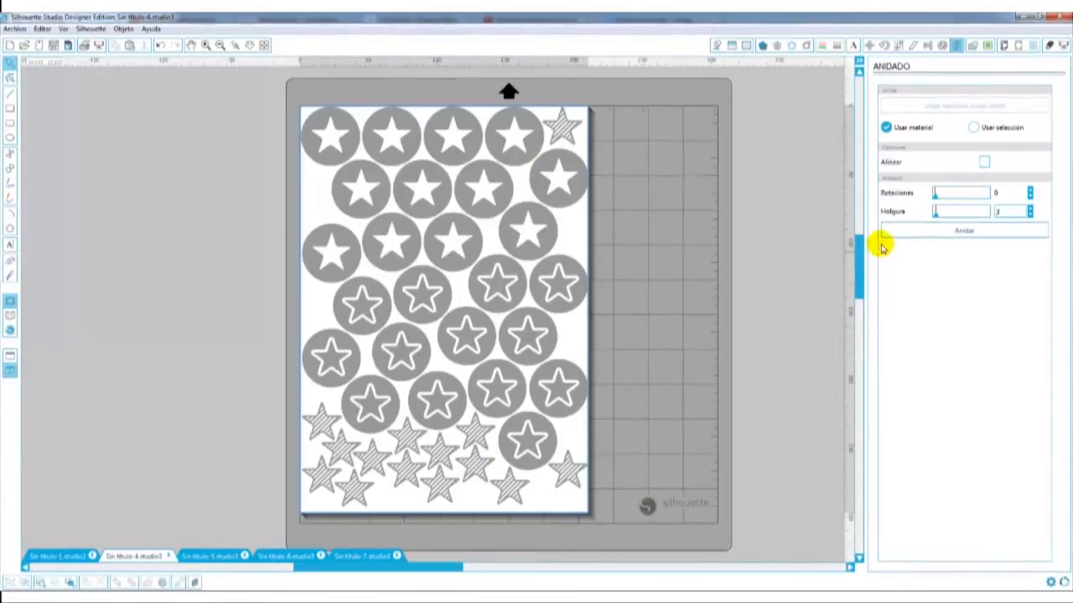
Set the nesting rotations (Rotaciones) to 2 and nest all the figures on the page.
{"action": "left_click_drag", "start_coordinate": [938, 198], "coordinate": [946, 198]}
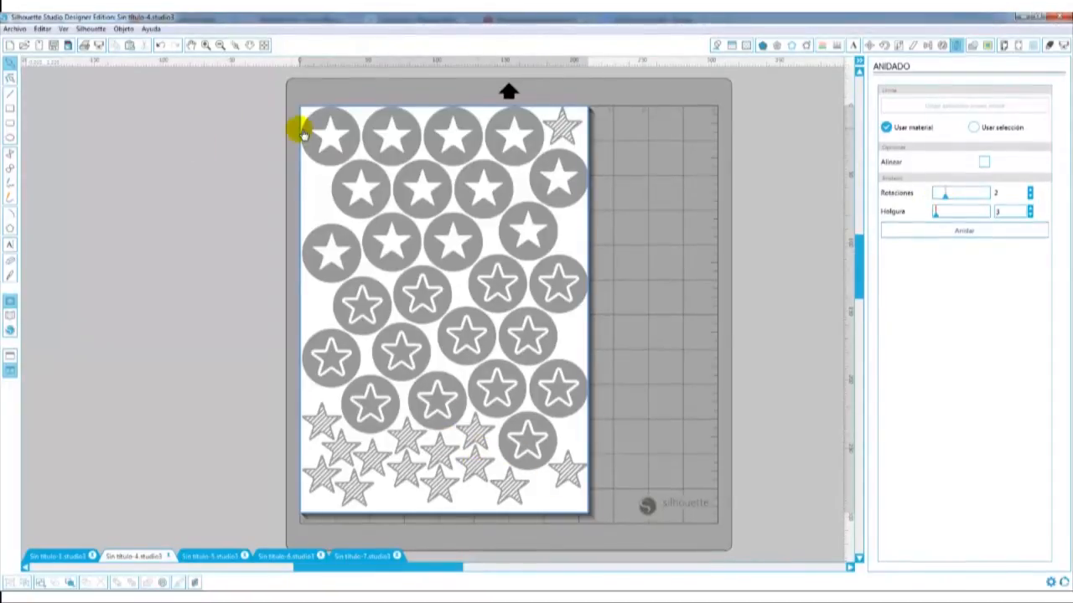
{"action": "left_click_drag", "start_coordinate": [298, 99], "coordinate": [643, 536]}
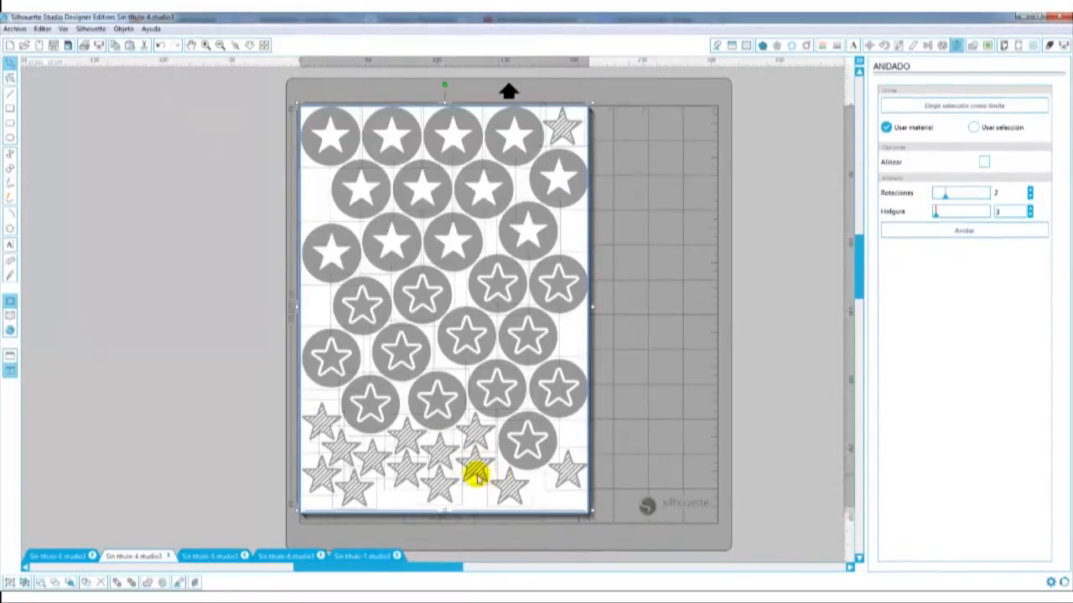
{"action": "left_click", "coordinate": [946, 230]}
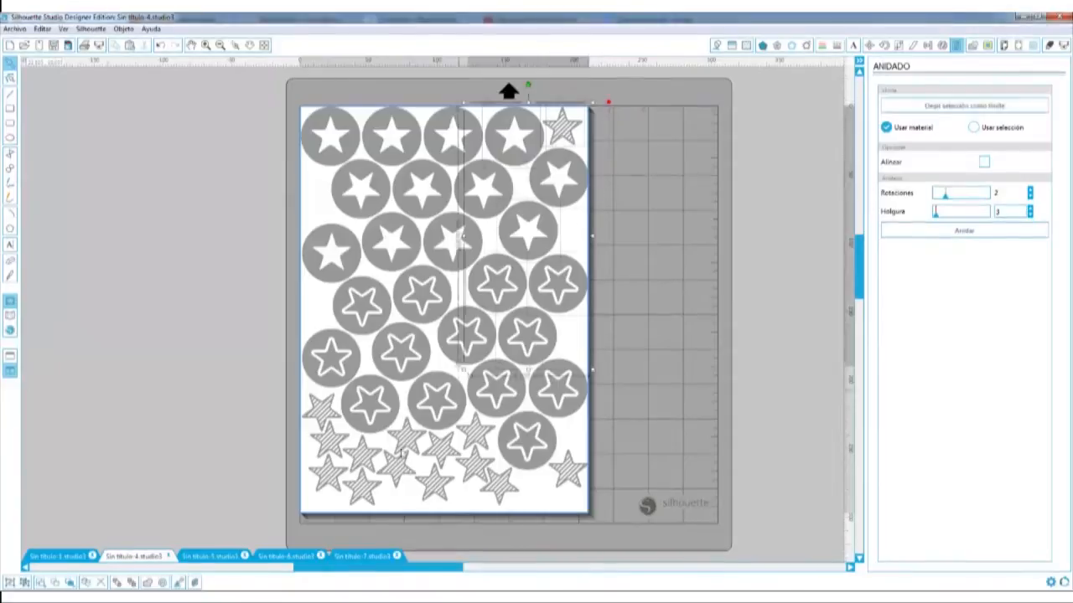
Move all the figures off the page and nest only part of them on the empty material.
{"action": "left_click_drag", "start_coordinate": [360, 412], "coordinate": [53, 397]}
{"action": "left_click_drag", "start_coordinate": [444, 570], "coordinate": [405, 575]}
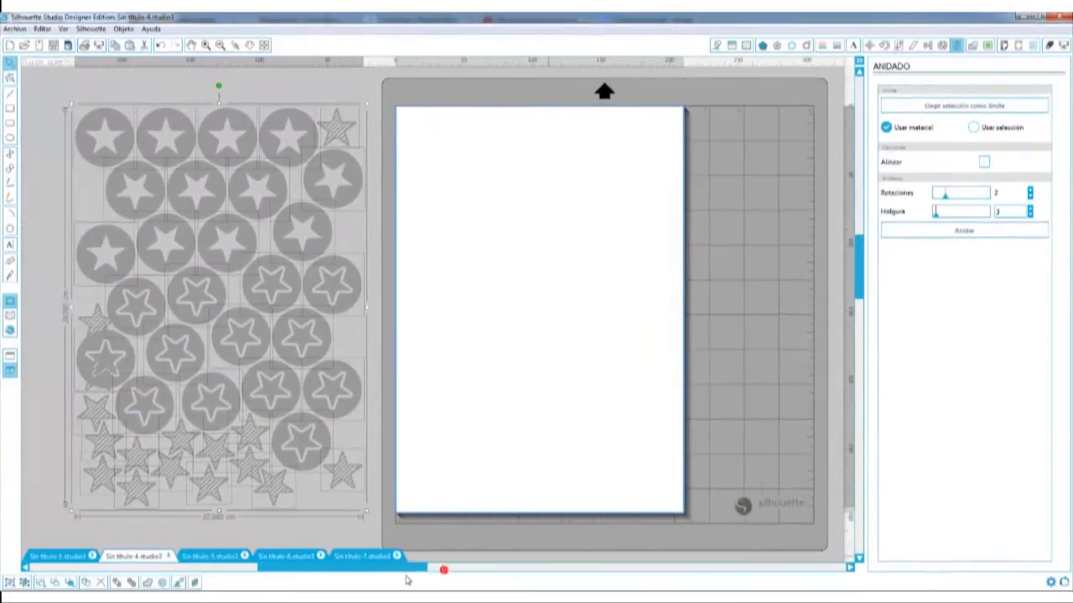
{"action": "left_click", "coordinate": [517, 324]}
{"action": "left_click_drag", "start_coordinate": [197, 93], "coordinate": [371, 515]}
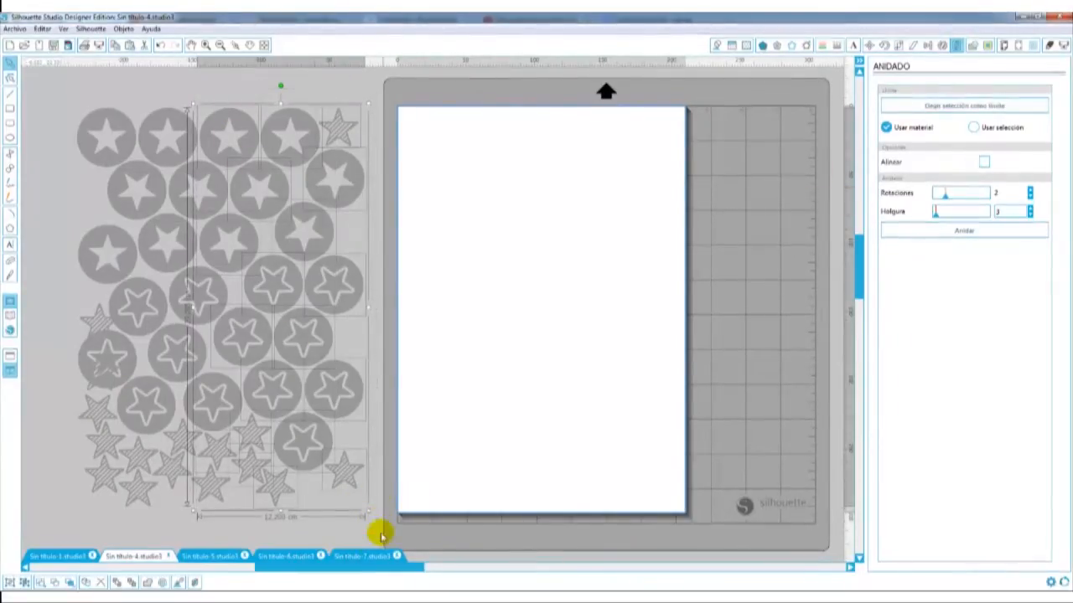
{"action": "left_click_drag", "start_coordinate": [366, 565], "coordinate": [388, 566]}
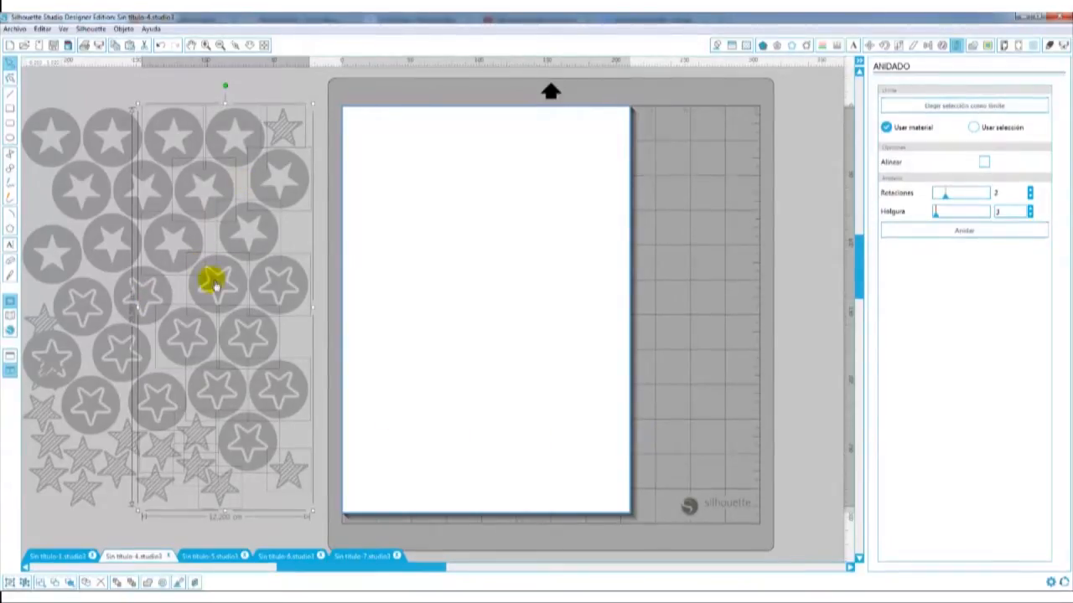
{"action": "left_click", "coordinate": [964, 231]}
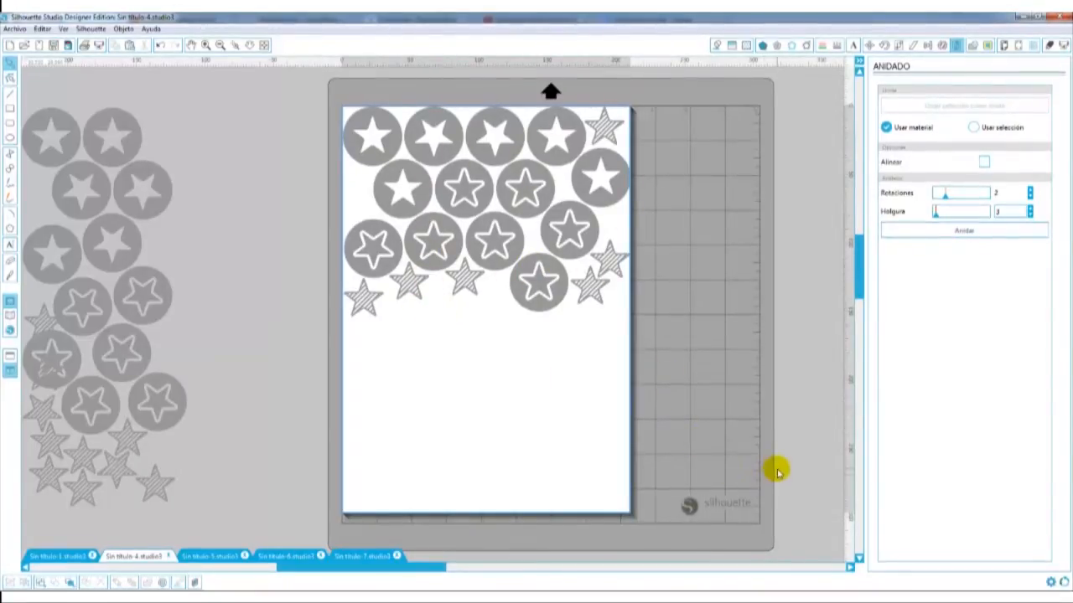
Select all the figures on and beside the page and nest them together on the material.
{"action": "left_click_drag", "start_coordinate": [673, 100], "coordinate": [6, 556]}
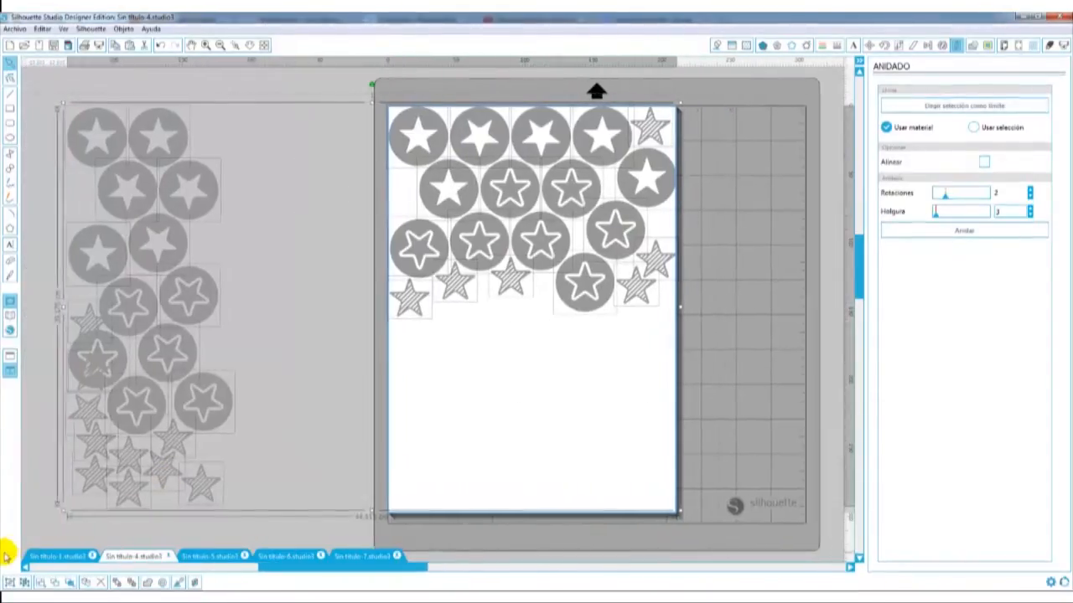
{"action": "left_click", "coordinate": [354, 218]}
{"action": "left_click_drag", "start_coordinate": [382, 84], "coordinate": [723, 357]}
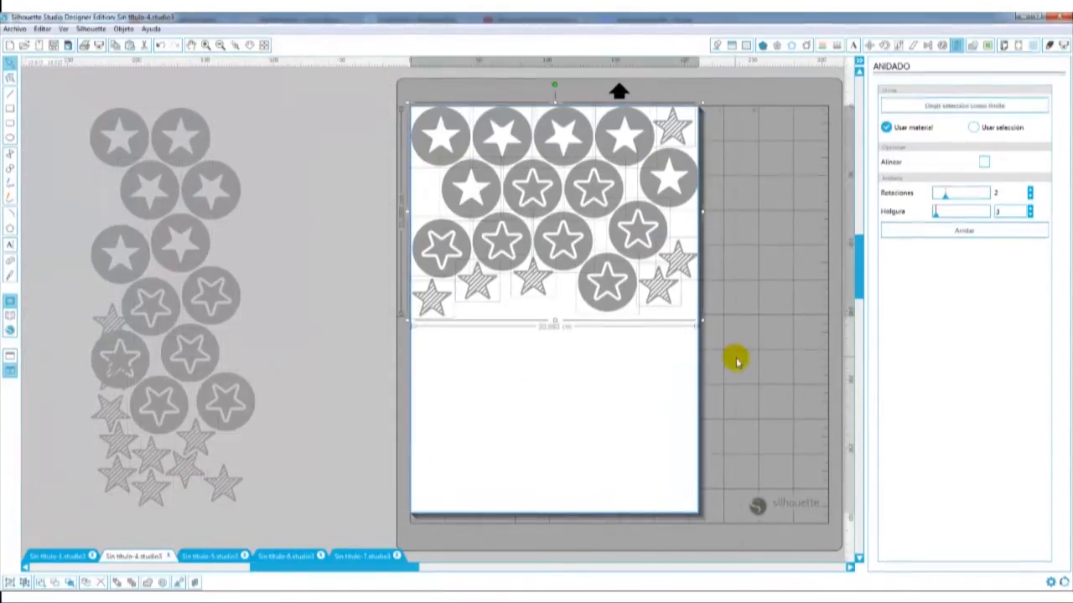
{"action": "left_click", "coordinate": [768, 397]}
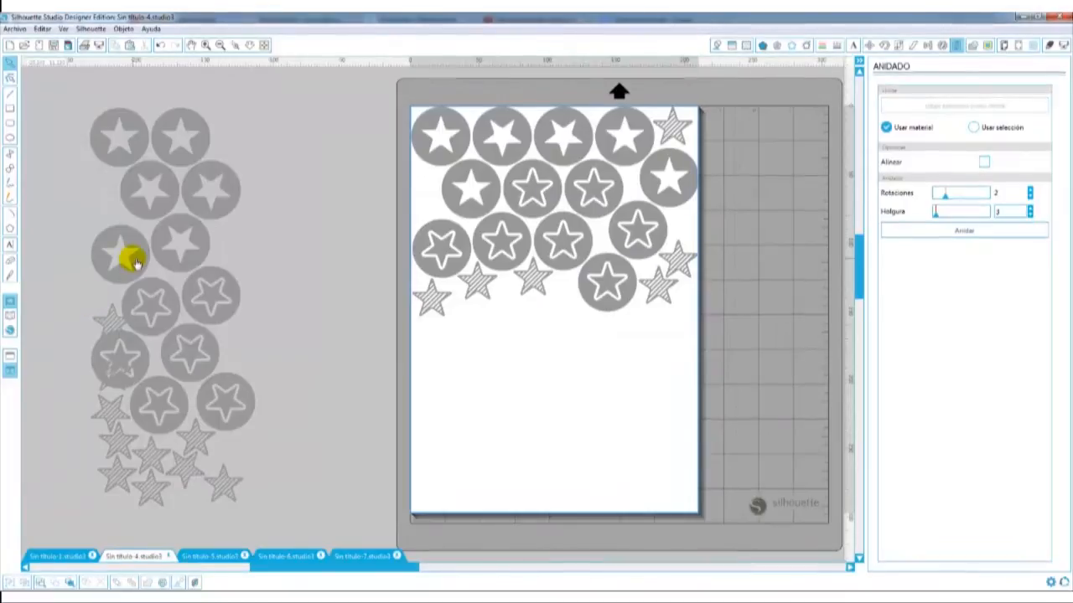
{"action": "left_click", "coordinate": [913, 235]}
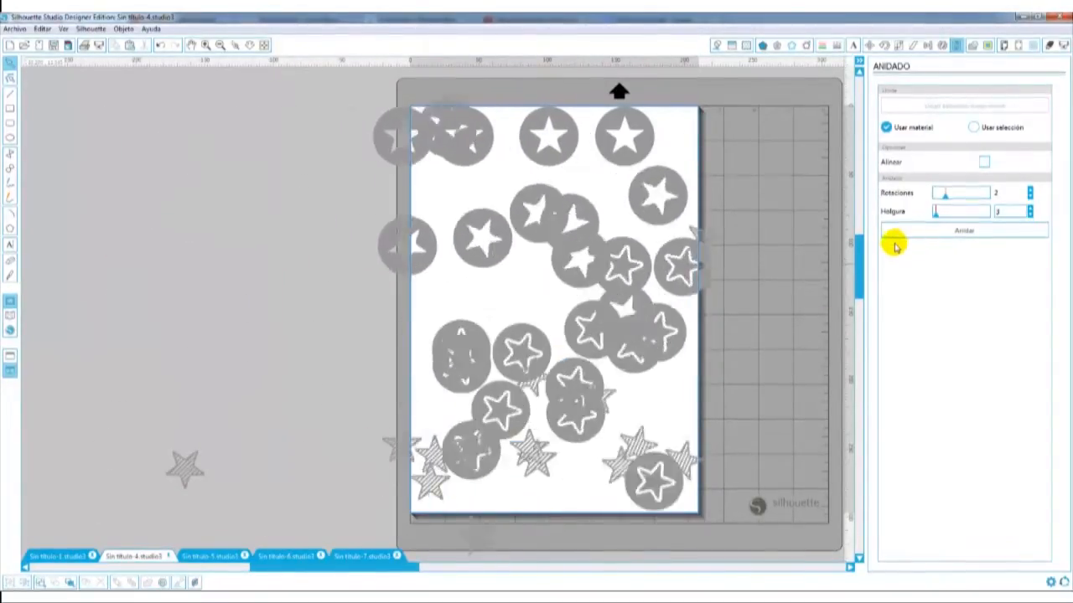
Move the leftover striped star closer to the page's edge.
{"action": "scroll", "coordinate": [520, 428], "scroll_direction": "down", "scroll_amount": 1}
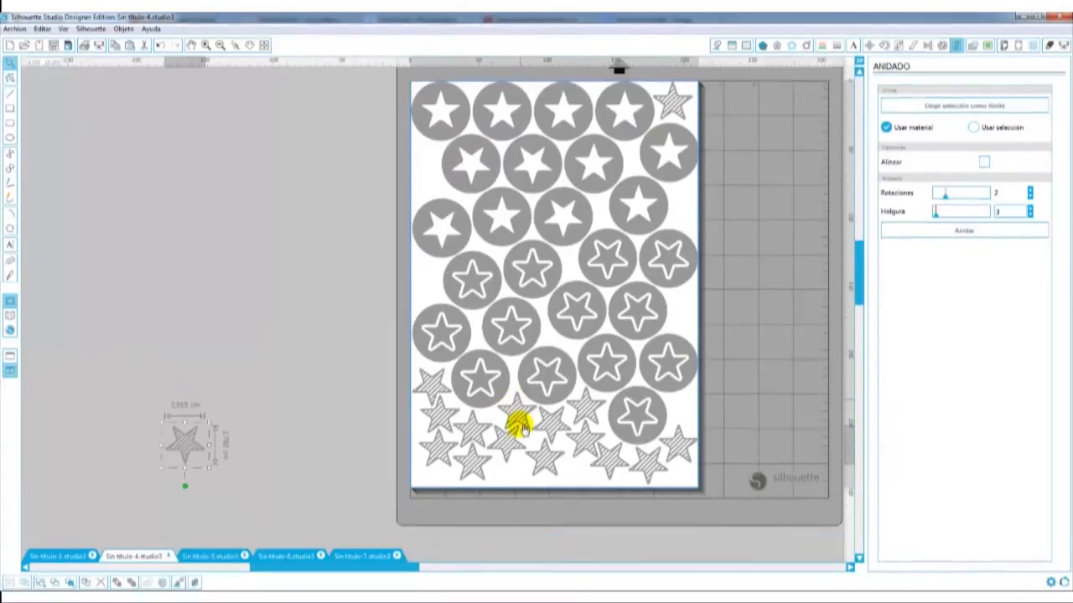
{"action": "scroll", "coordinate": [520, 428], "scroll_direction": "down", "scroll_amount": 1}
{"action": "left_click_drag", "start_coordinate": [175, 414], "coordinate": [348, 387]}
{"action": "scroll", "coordinate": [546, 363], "scroll_direction": "up", "scroll_amount": 2}
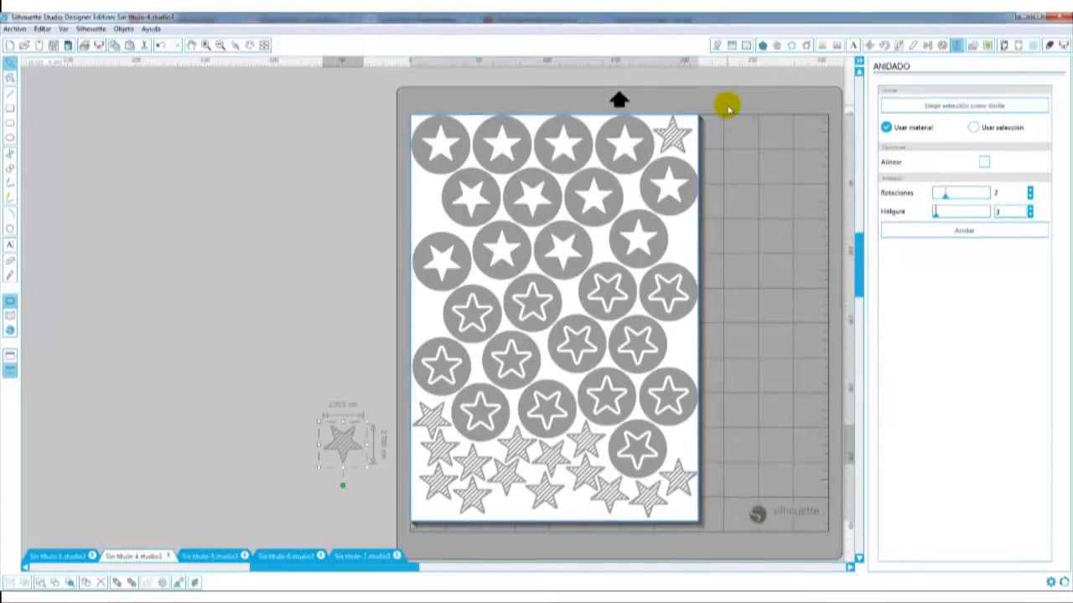
Move all the figures off the page and nest them on it again, placing the leftover star beside the page.
{"action": "left_click_drag", "start_coordinate": [752, 107], "coordinate": [323, 544]}
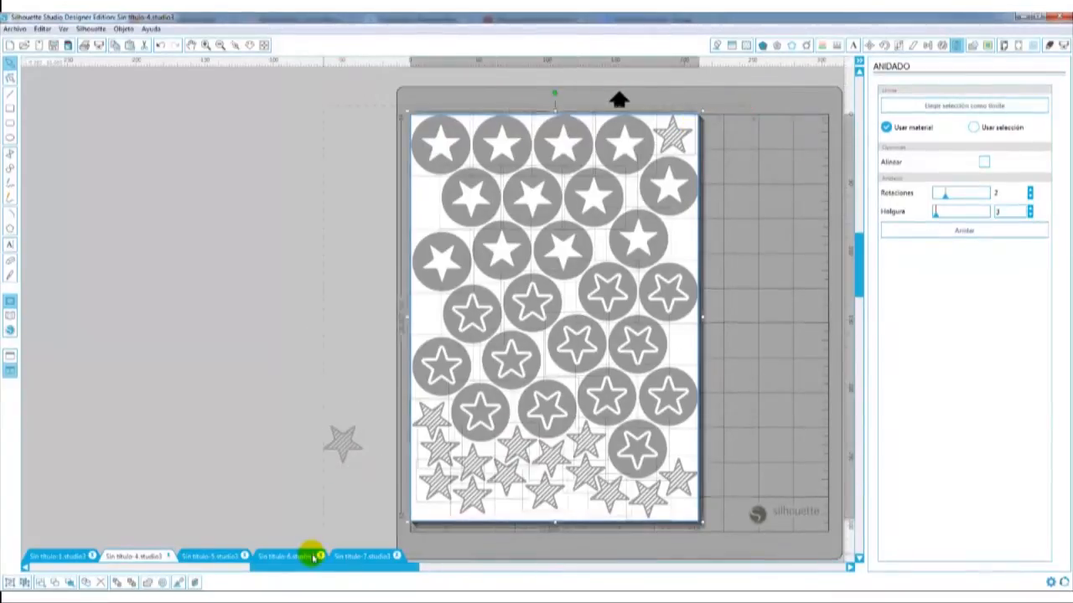
{"action": "left_click_drag", "start_coordinate": [498, 407], "coordinate": [175, 408]}
{"action": "left_click", "coordinate": [756, 297]}
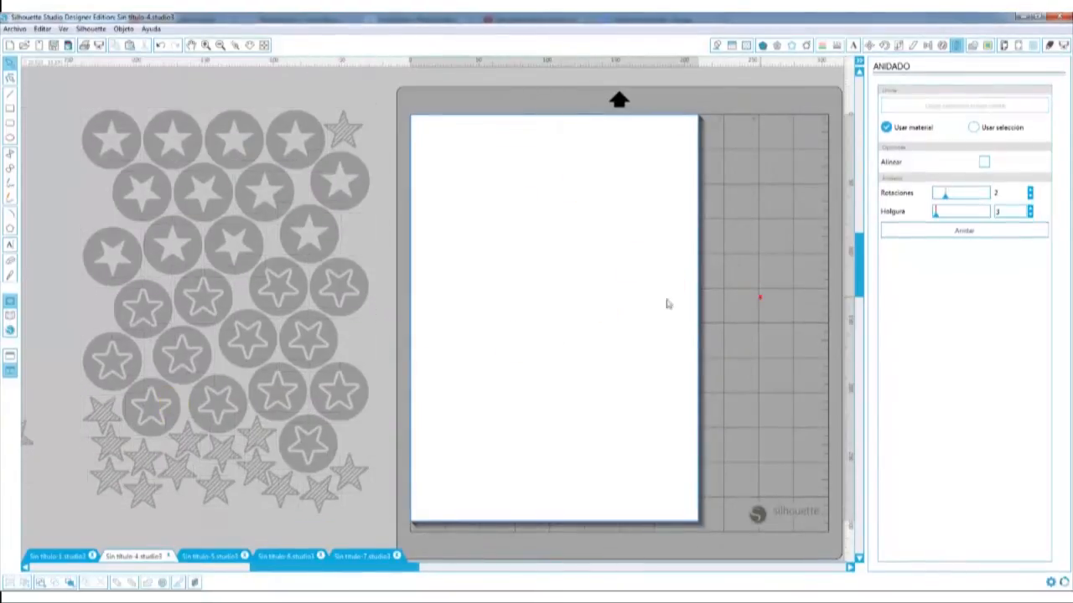
{"action": "left_click_drag", "start_coordinate": [377, 112], "coordinate": [198, 513]}
{"action": "left_click", "coordinate": [974, 232]}
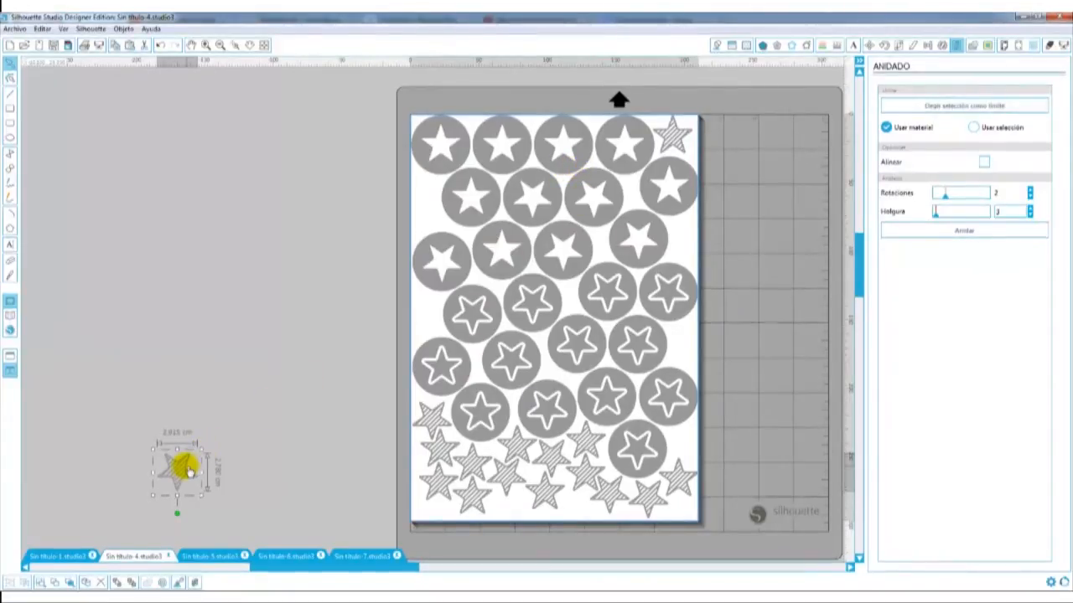
{"action": "left_click_drag", "start_coordinate": [189, 473], "coordinate": [323, 337]}
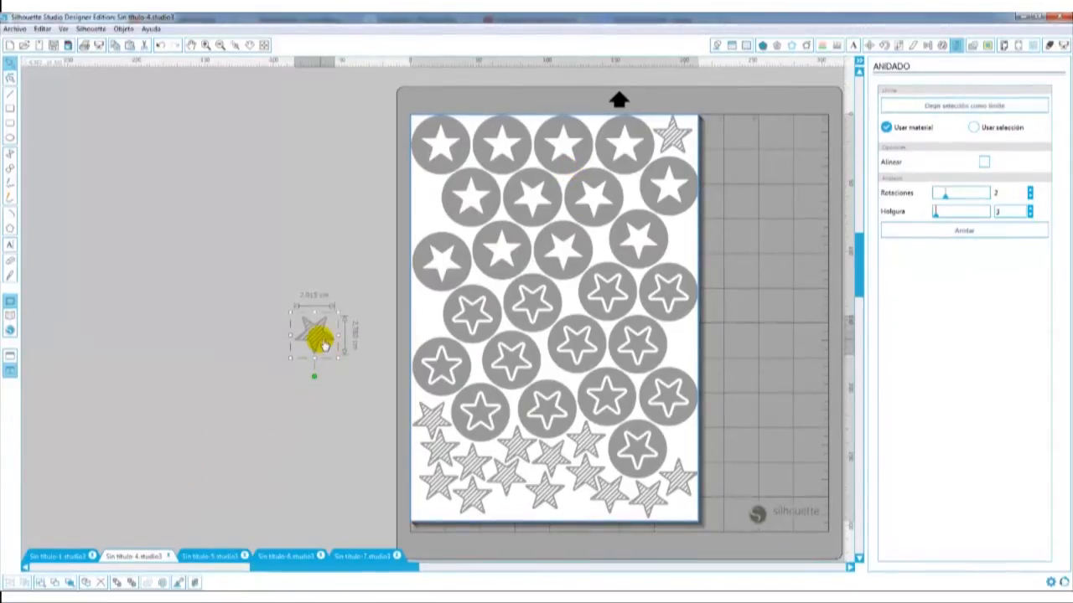
Duplicate the seven star circles at the top of the page.
{"action": "left_click_drag", "start_coordinate": [393, 108], "coordinate": [658, 231]}
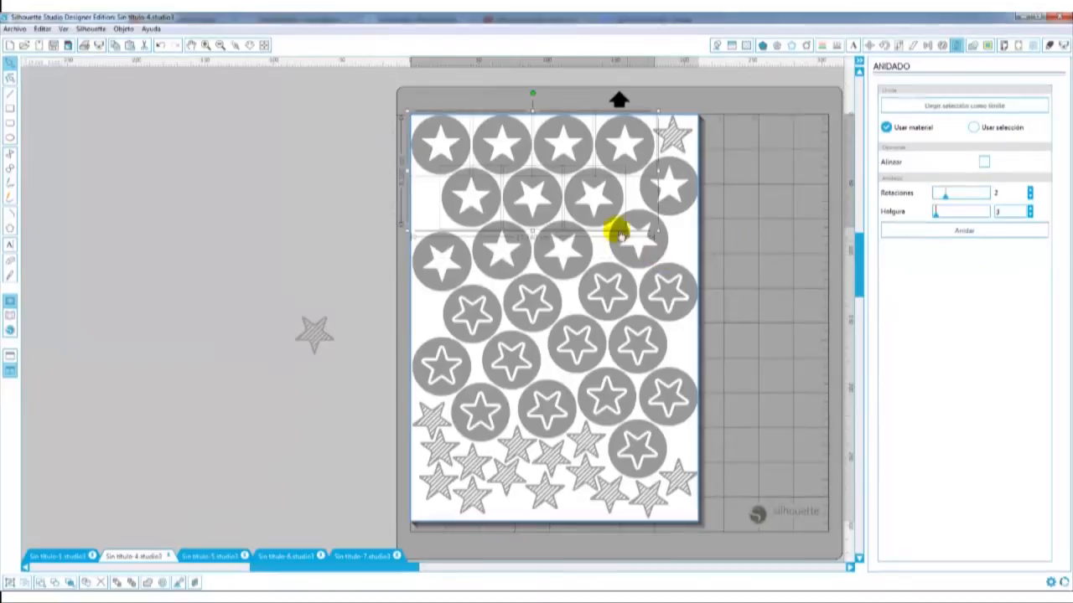
{"action": "key", "text": "ctrl+c"}
{"action": "key", "text": "ctrl+v"}
Nest all the figures on the material together, including the copies, and delete the ones that are left over.
{"action": "left_click_drag", "start_coordinate": [141, 107], "coordinate": [735, 527]}
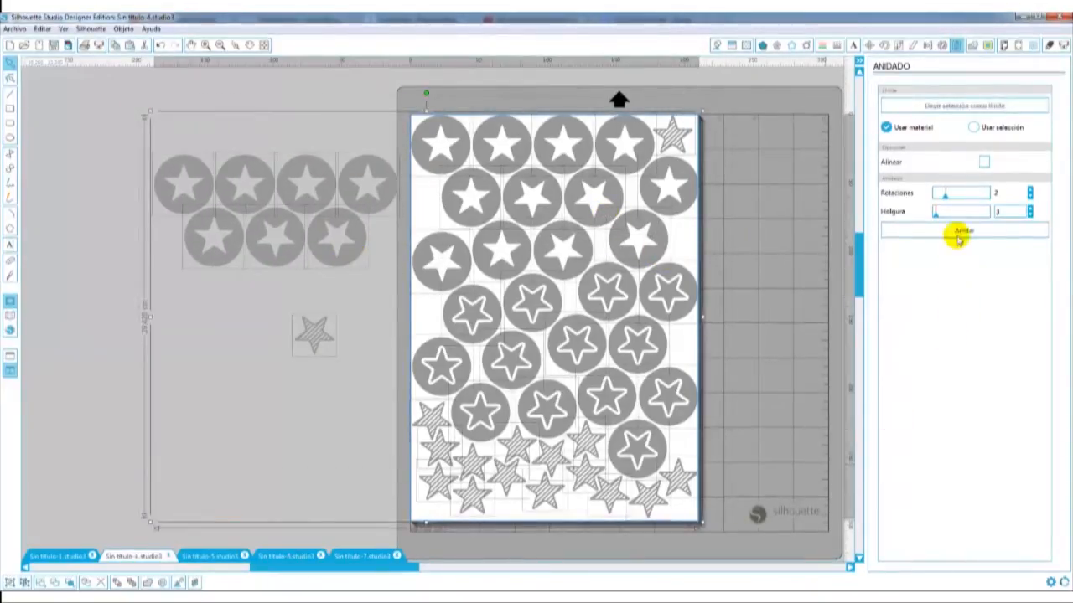
{"action": "left_click", "coordinate": [959, 235]}
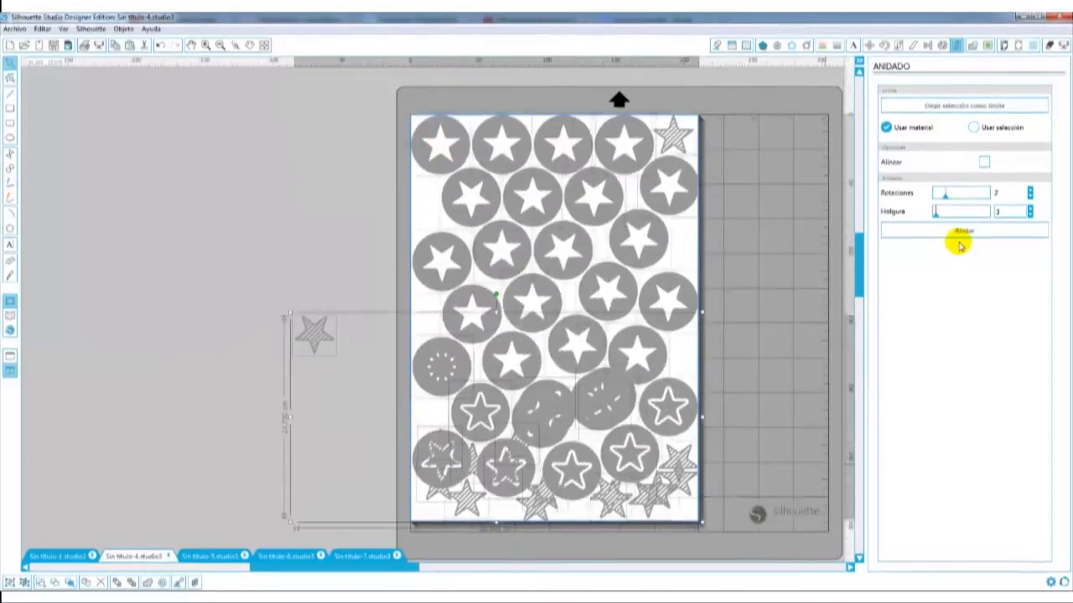
{"action": "left_click_drag", "start_coordinate": [490, 401], "coordinate": [169, 291]}
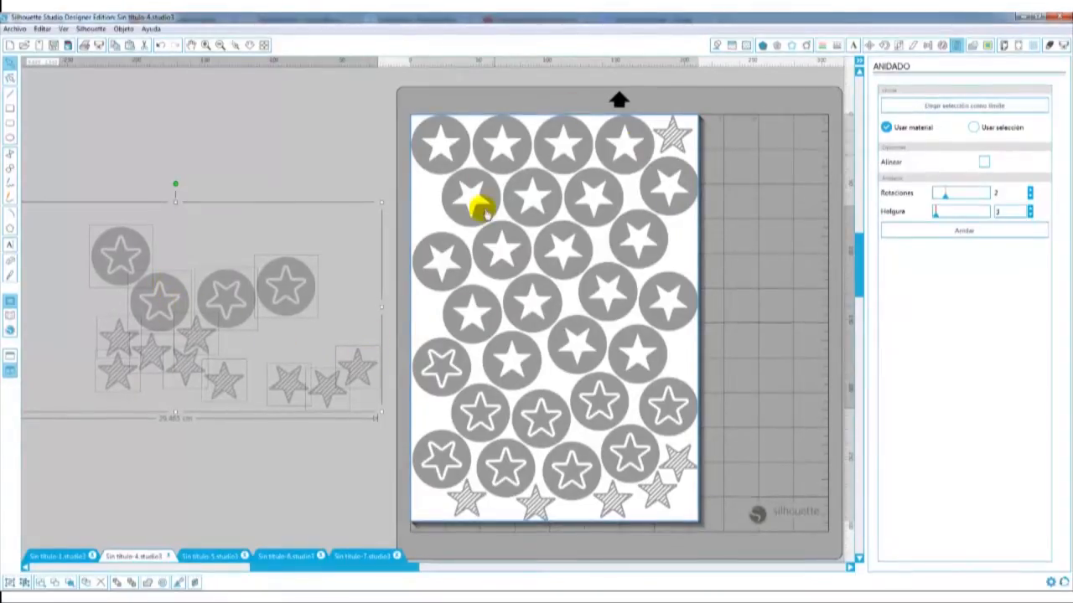
{"action": "key", "text": "Delete"}
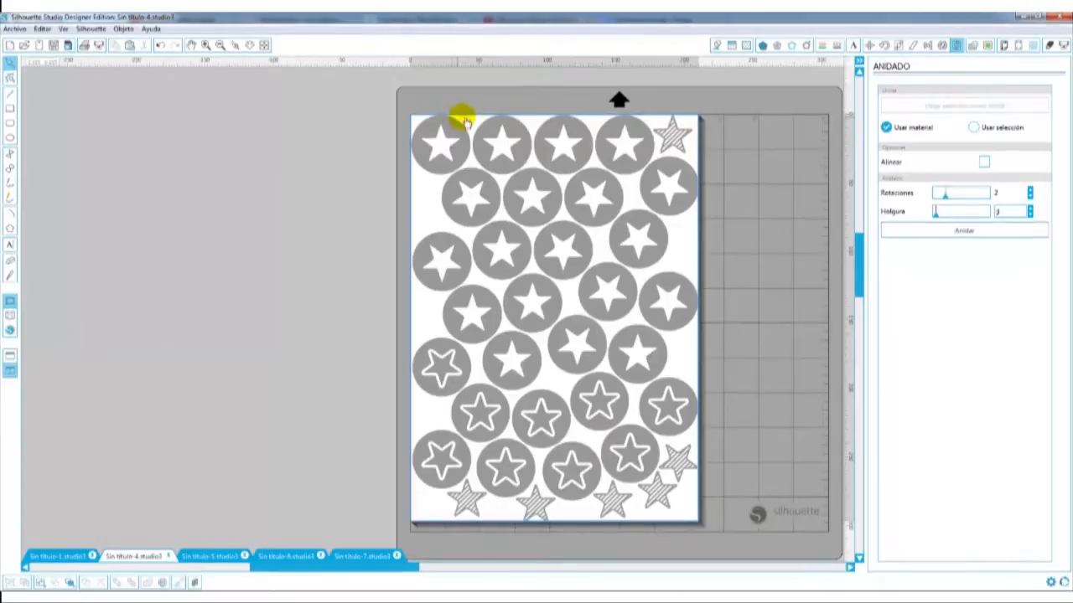
Examine the spacing and the unused gaps between the nested figures up close.
{"action": "left_click", "coordinate": [207, 44]}
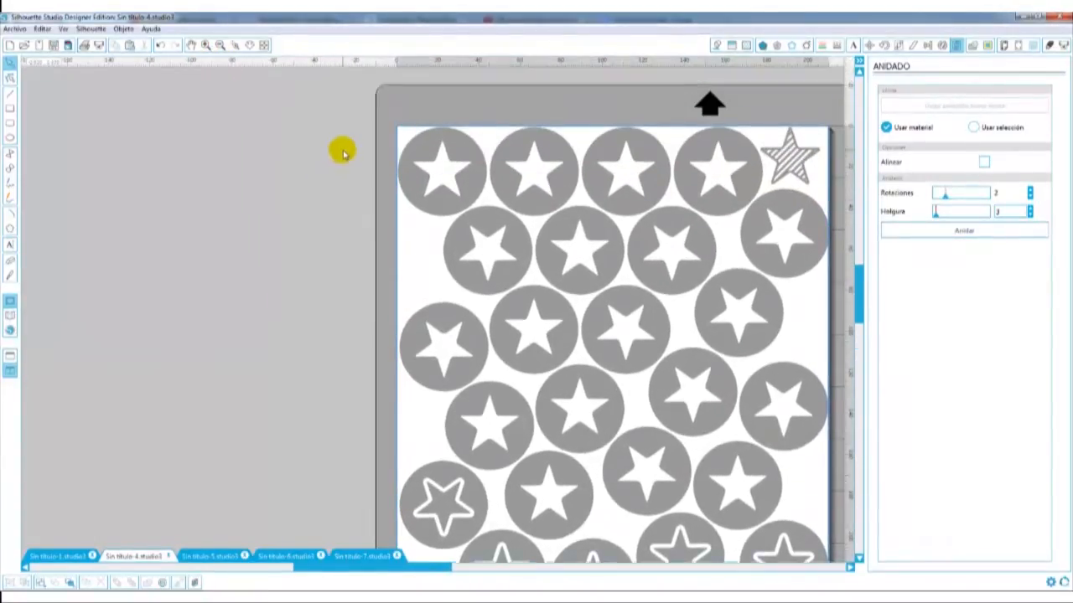
{"action": "left_click", "coordinate": [205, 45]}
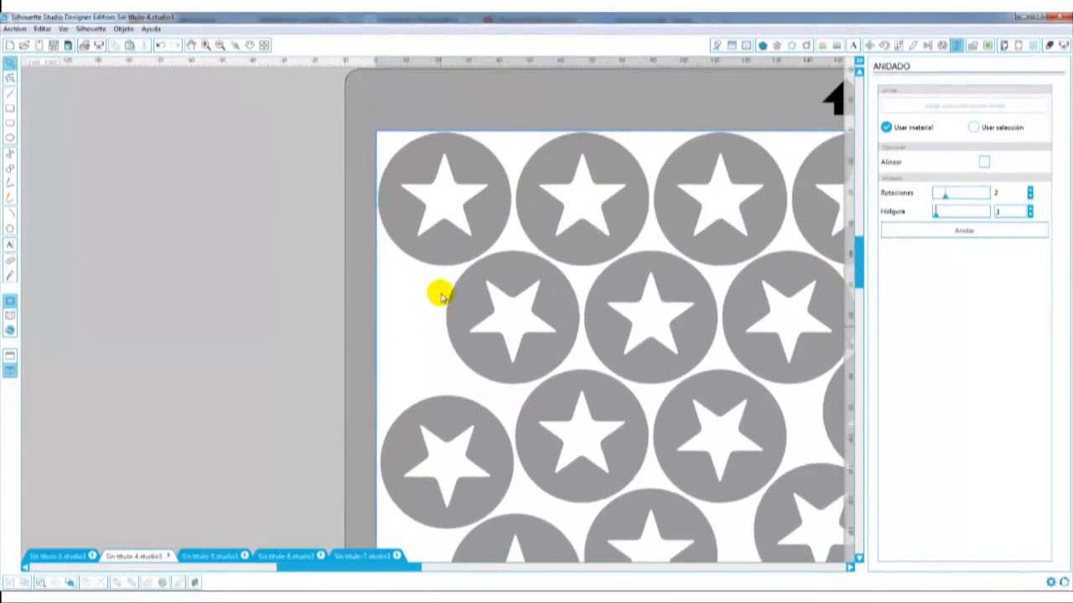
{"action": "left_click", "coordinate": [220, 45]}
{"action": "scroll", "coordinate": [419, 294], "scroll_direction": "down", "scroll_amount": 1}
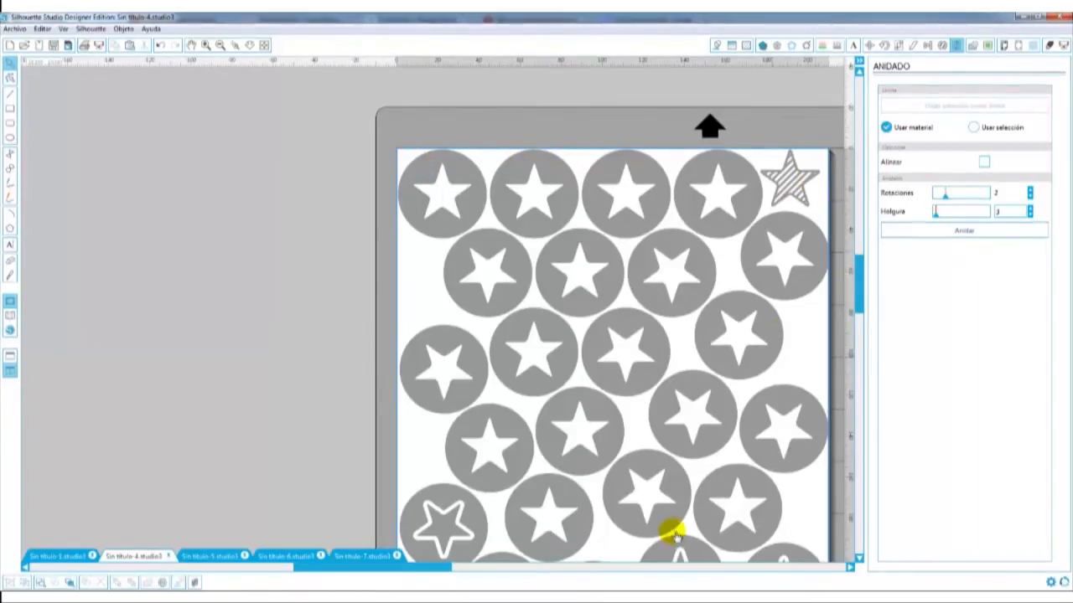
{"action": "left_click", "coordinate": [444, 570]}
{"action": "scroll", "coordinate": [491, 493], "scroll_direction": "down", "scroll_amount": 3}
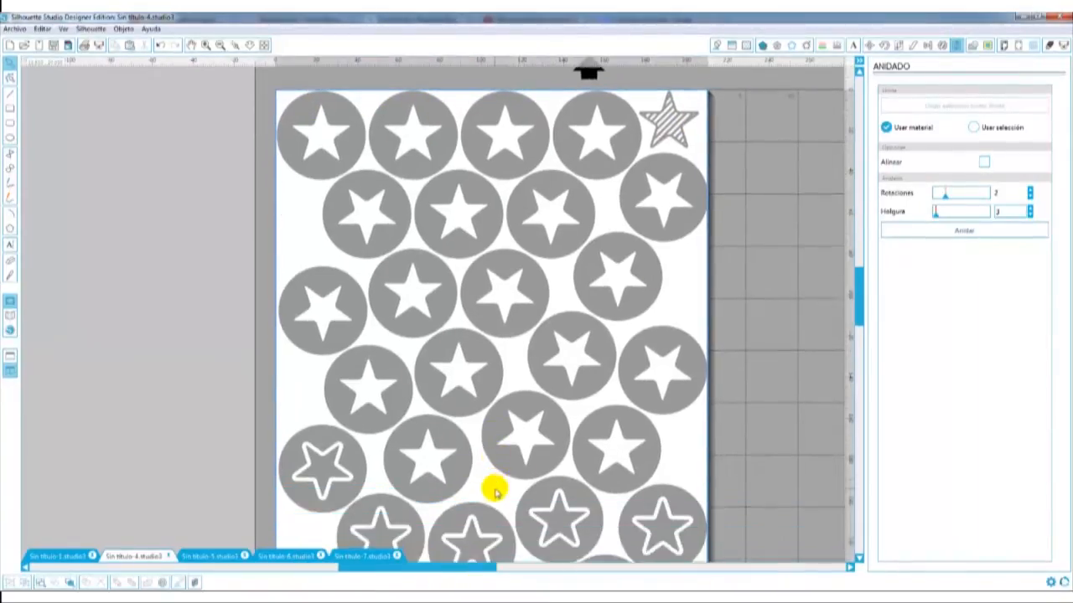
{"action": "left_click", "coordinate": [262, 45]}
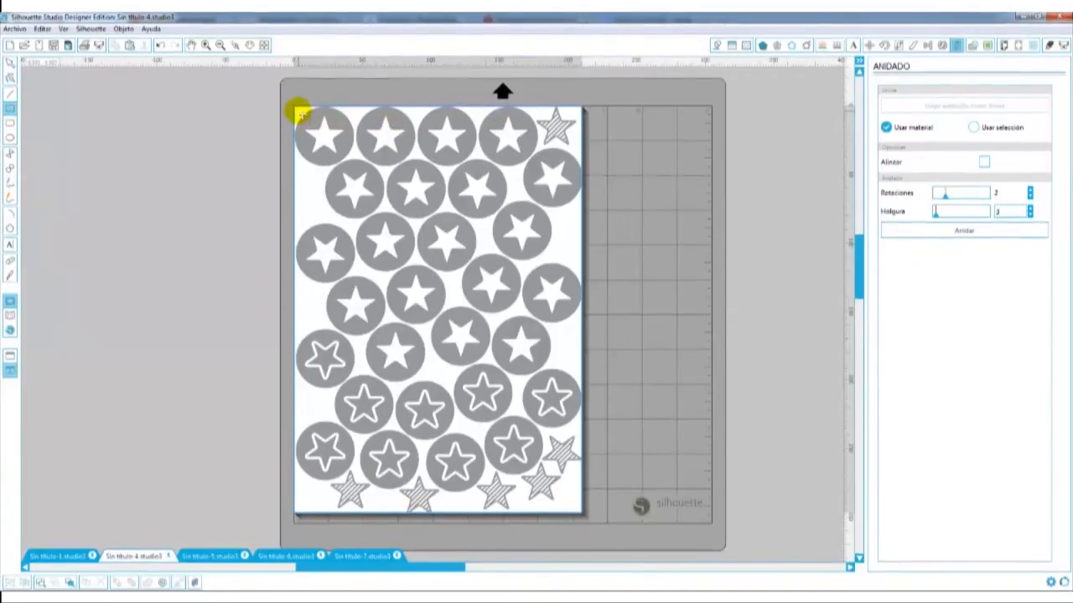
Draw a rectangle just inside the edges of the page and make its fill transparent.
{"action": "mouse_move", "coordinate": [300, 113]}
{"action": "left_mouse_down"}
{"action": "mouse_move", "coordinate": [430, 359]}
{"action": "mouse_move", "coordinate": [499, 448]}
{"action": "mouse_move", "coordinate": [576, 508]}
{"action": "left_mouse_up"}
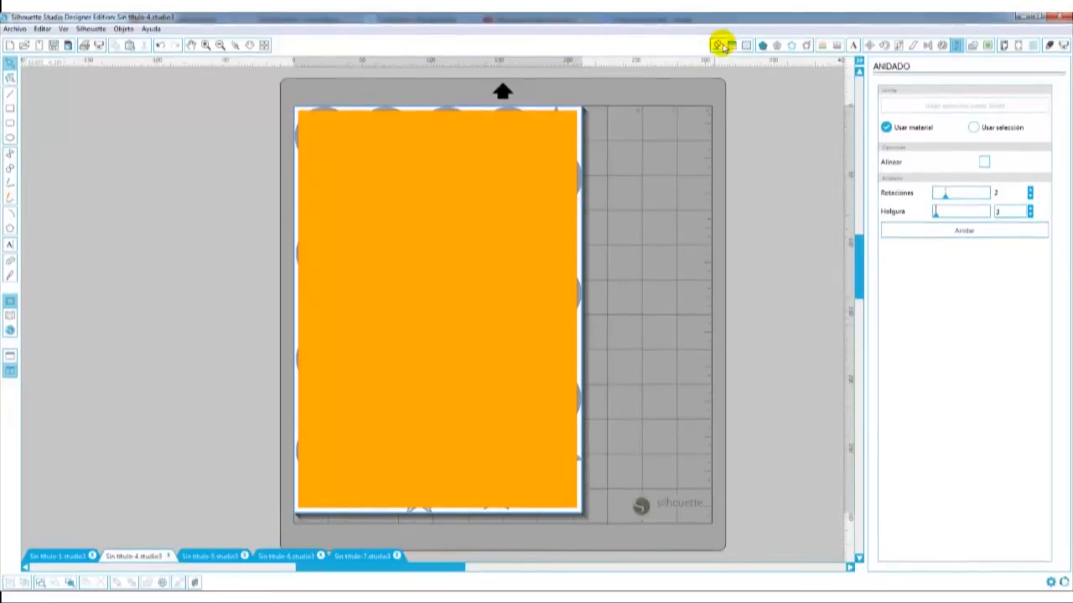
{"action": "left_click", "coordinate": [720, 45]}
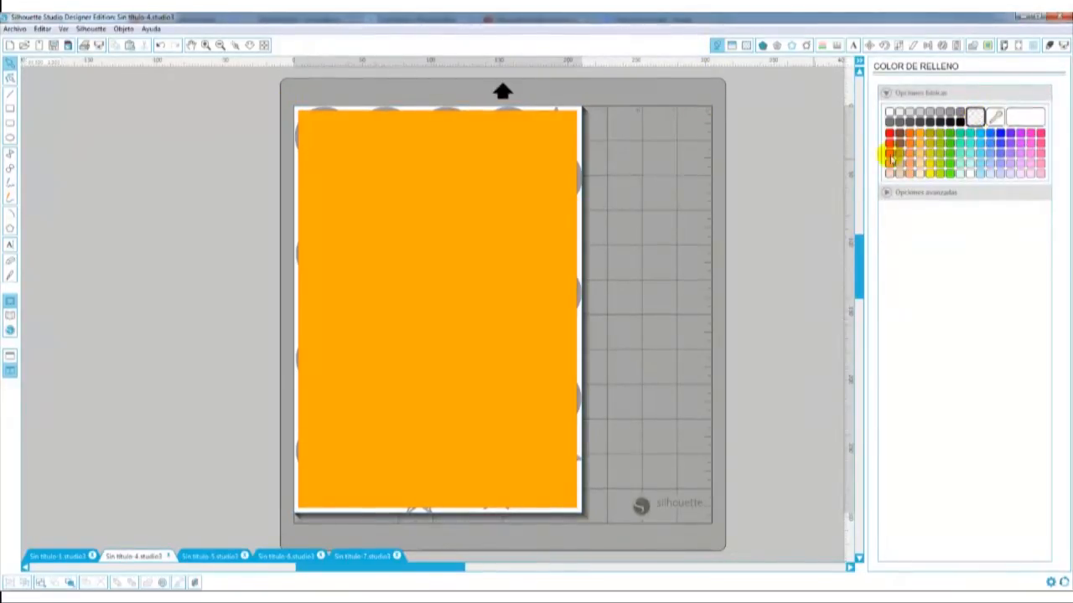
{"action": "left_click", "coordinate": [541, 159]}
{"action": "left_click", "coordinate": [975, 116]}
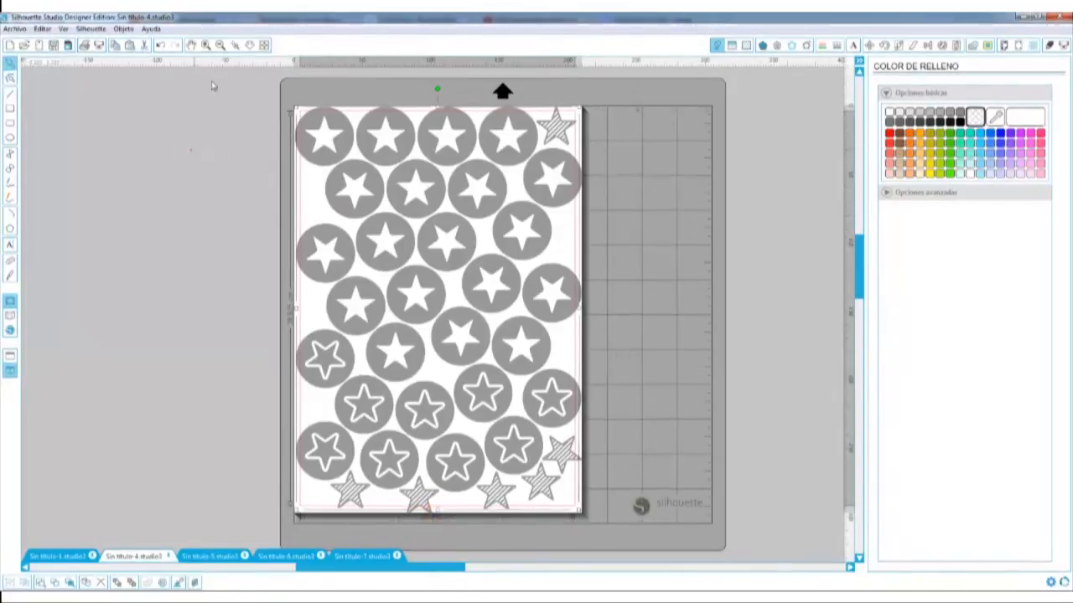
Set the inner rectangle as the nesting boundary and nest all the figures on the page inside it.
{"action": "left_click", "coordinate": [233, 43]}
{"action": "left_click", "coordinate": [470, 529]}
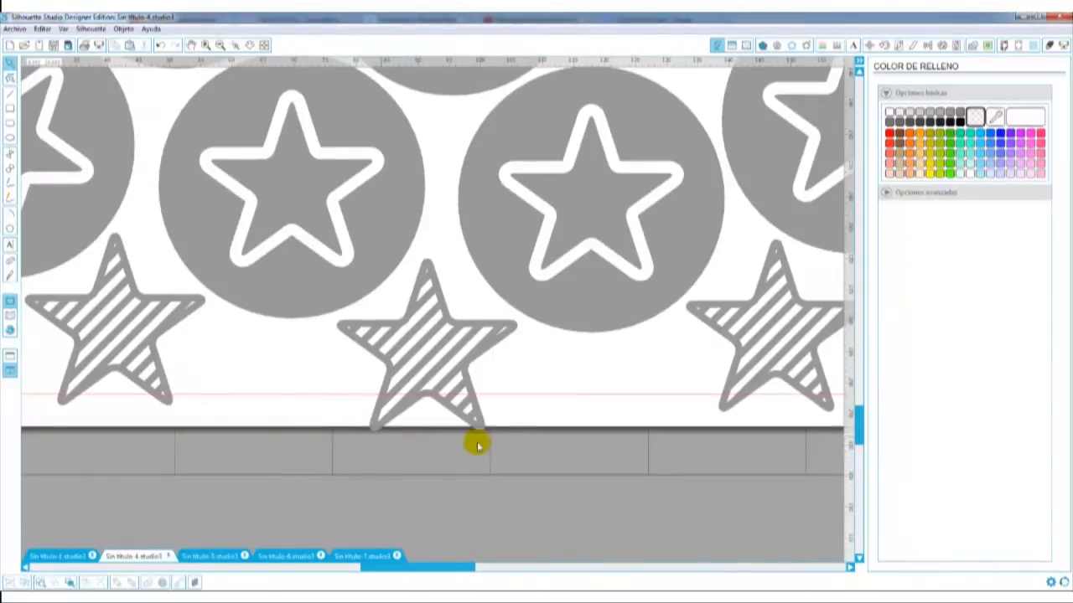
{"action": "left_click", "coordinate": [263, 43]}
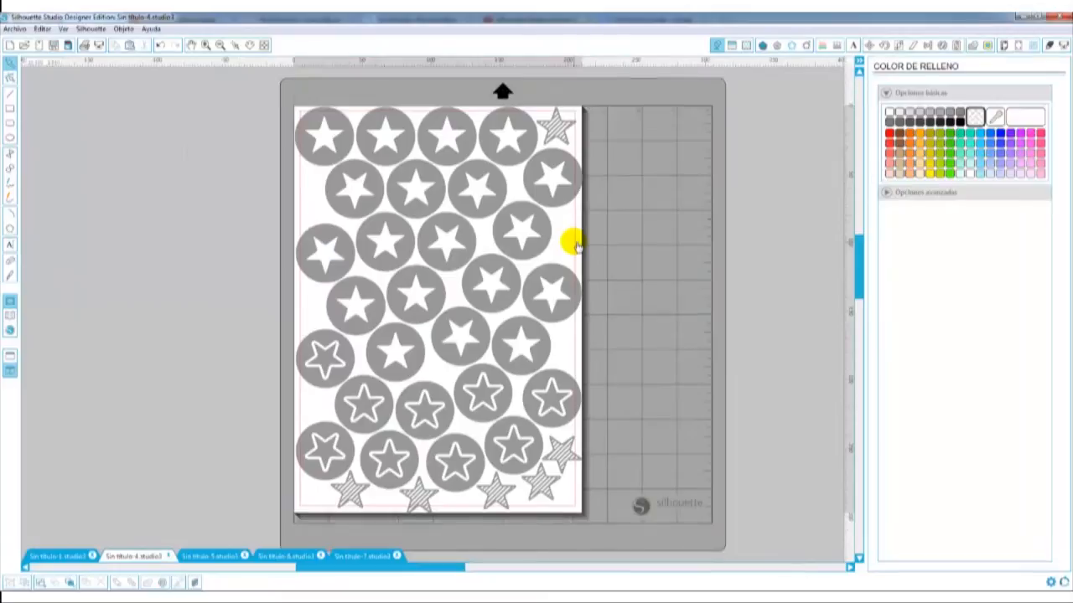
{"action": "left_click", "coordinate": [575, 245]}
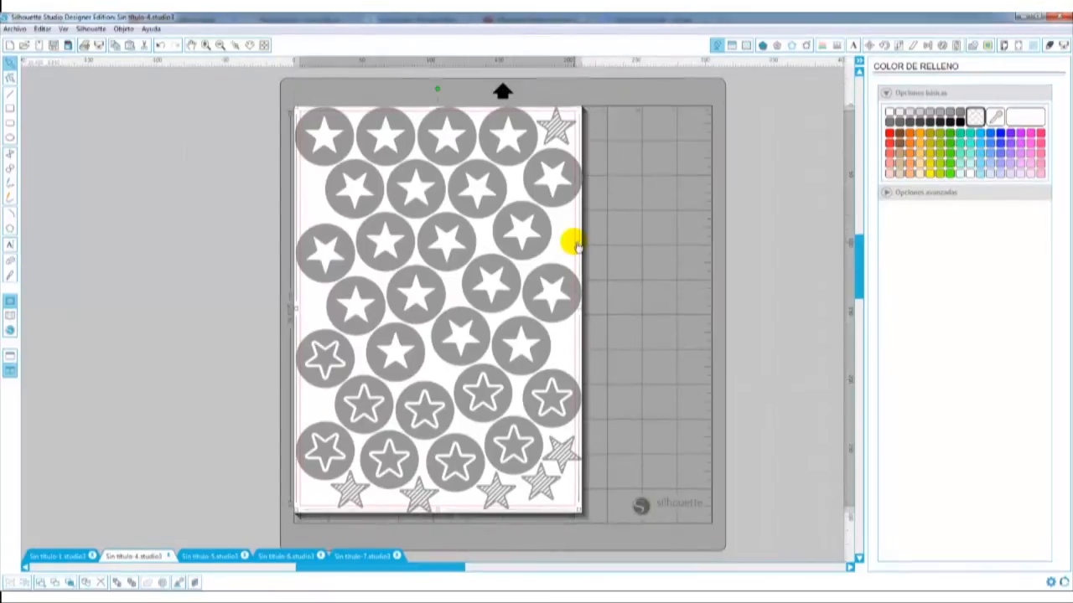
{"action": "left_click", "coordinate": [955, 44]}
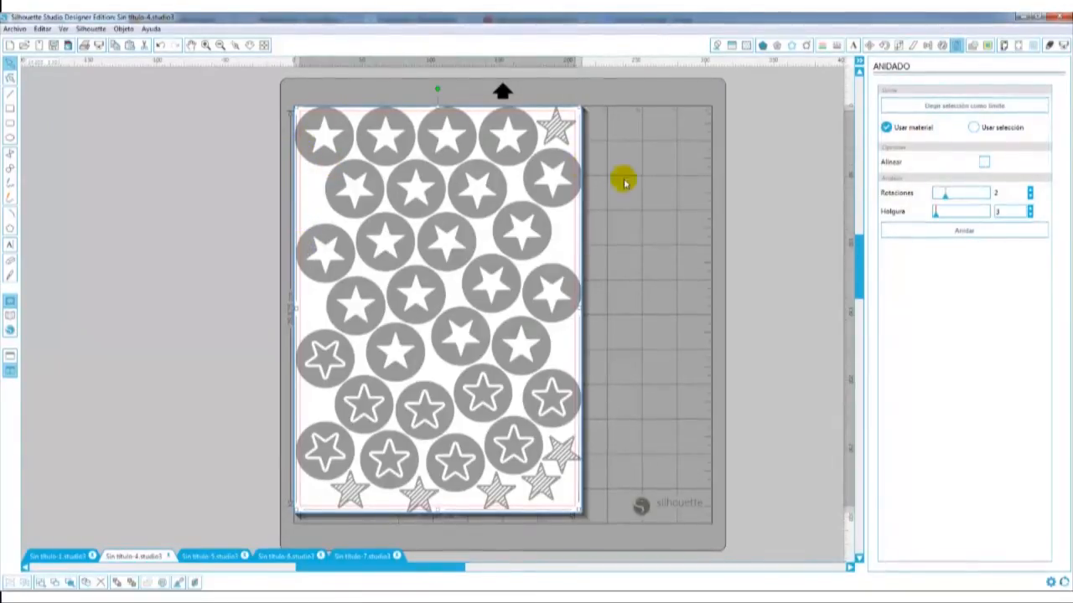
{"action": "left_click", "coordinate": [968, 107]}
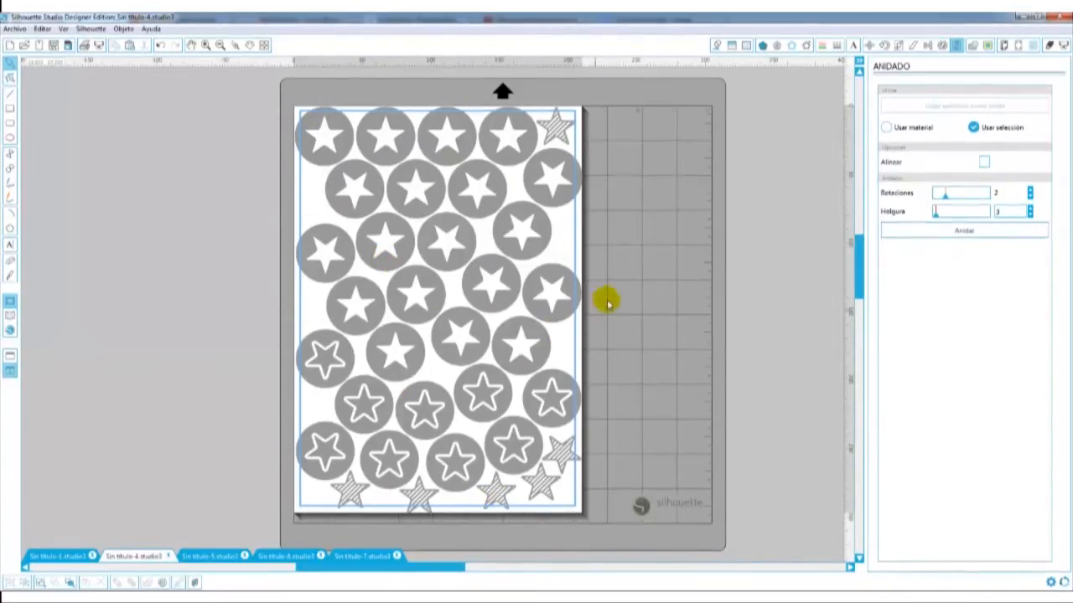
{"action": "left_click_drag", "start_coordinate": [604, 97], "coordinate": [251, 511]}
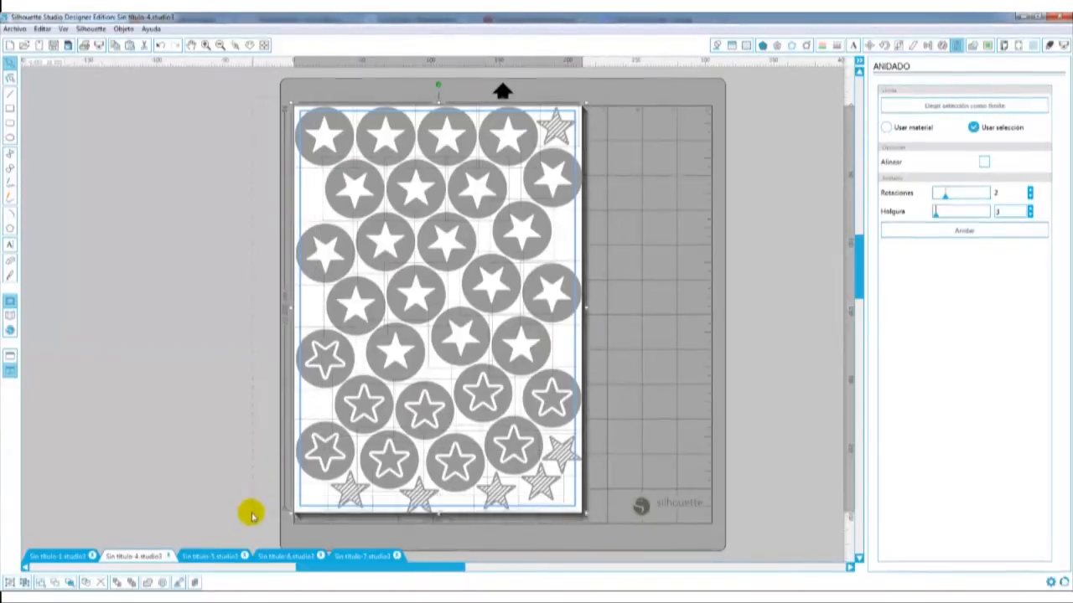
{"action": "left_click", "coordinate": [964, 235]}
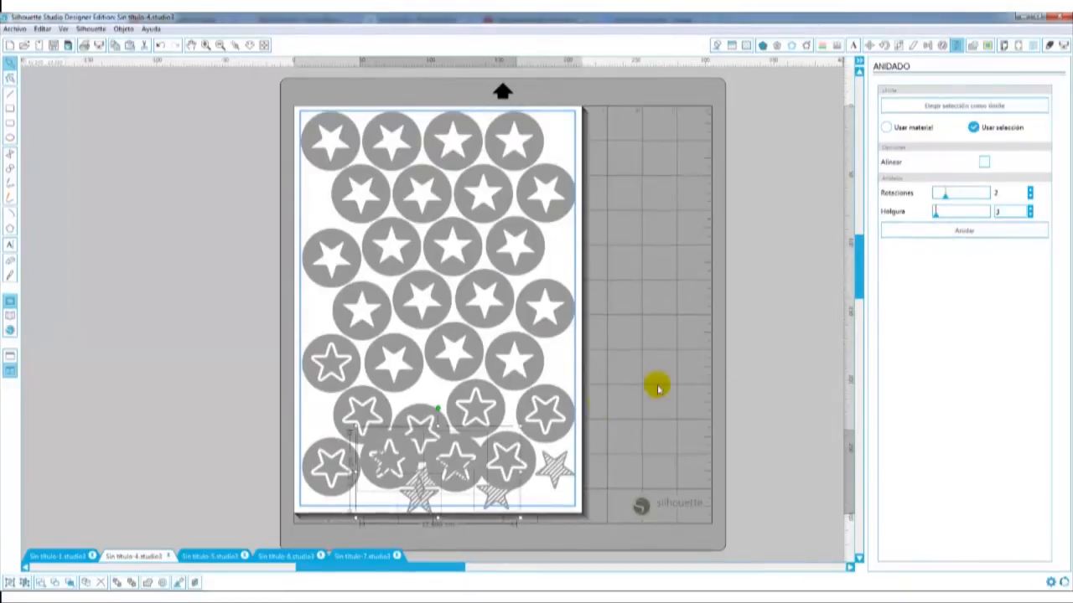
{"action": "scroll", "coordinate": [546, 412], "scroll_direction": "down", "scroll_amount": 1}
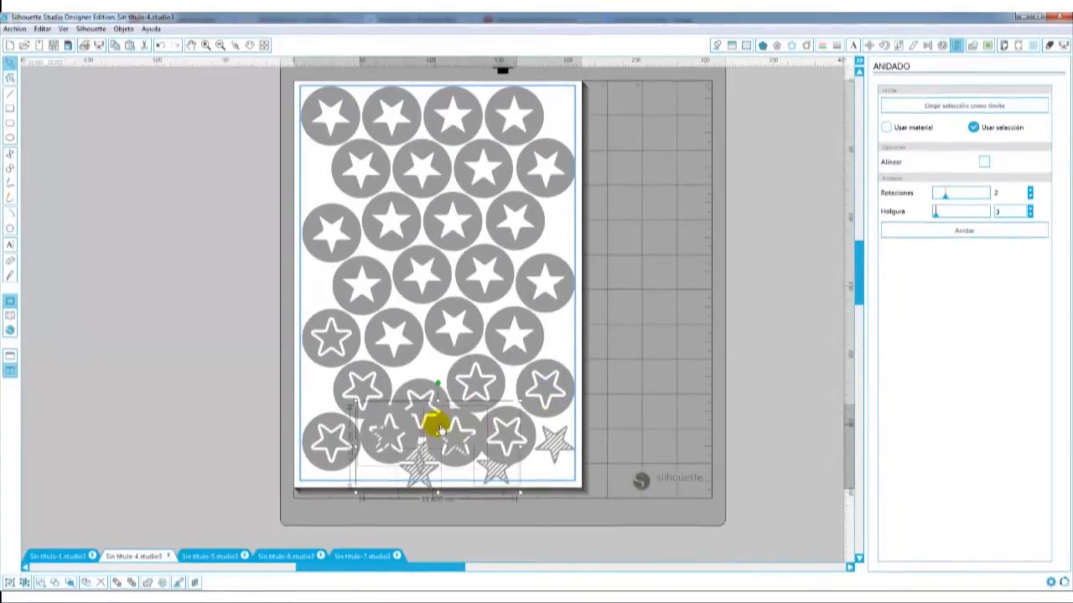
{"action": "left_click_drag", "start_coordinate": [441, 429], "coordinate": [390, 424]}
{"action": "key", "text": "ctrl+z"}
{"action": "left_click_drag", "start_coordinate": [450, 445], "coordinate": [306, 431]}
{"action": "key", "text": "ctrl+z"}
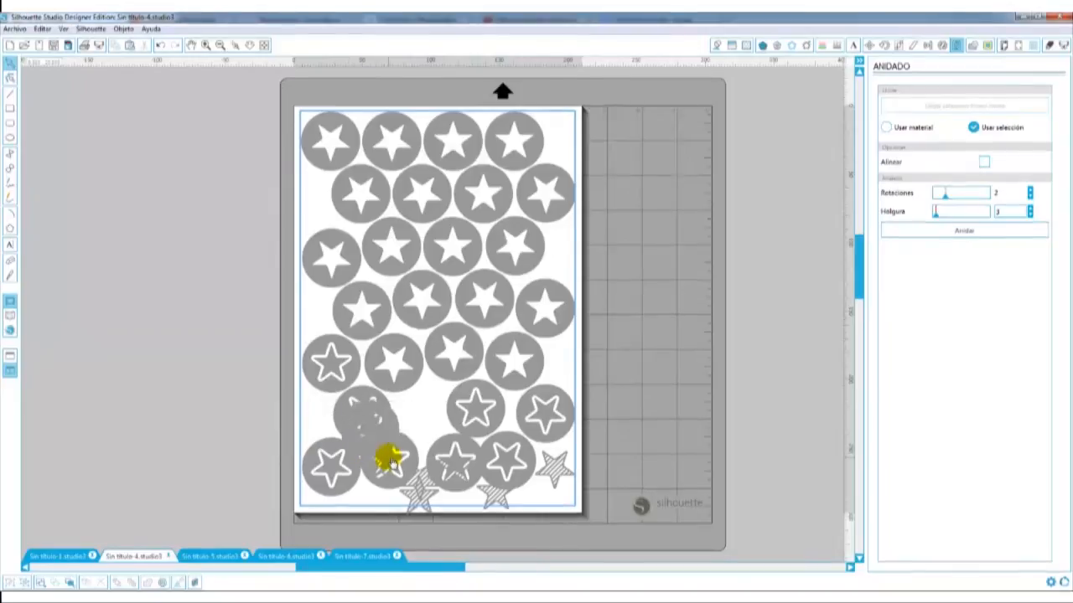
Move the leftover two circles and two striped stars from the nested layout to the empty area beside the page.
{"action": "mouse_move", "coordinate": [408, 483]}
{"action": "left_mouse_down"}
{"action": "mouse_move", "coordinate": [294, 460]}
{"action": "mouse_move", "coordinate": [132, 364]}
{"action": "left_mouse_up"}
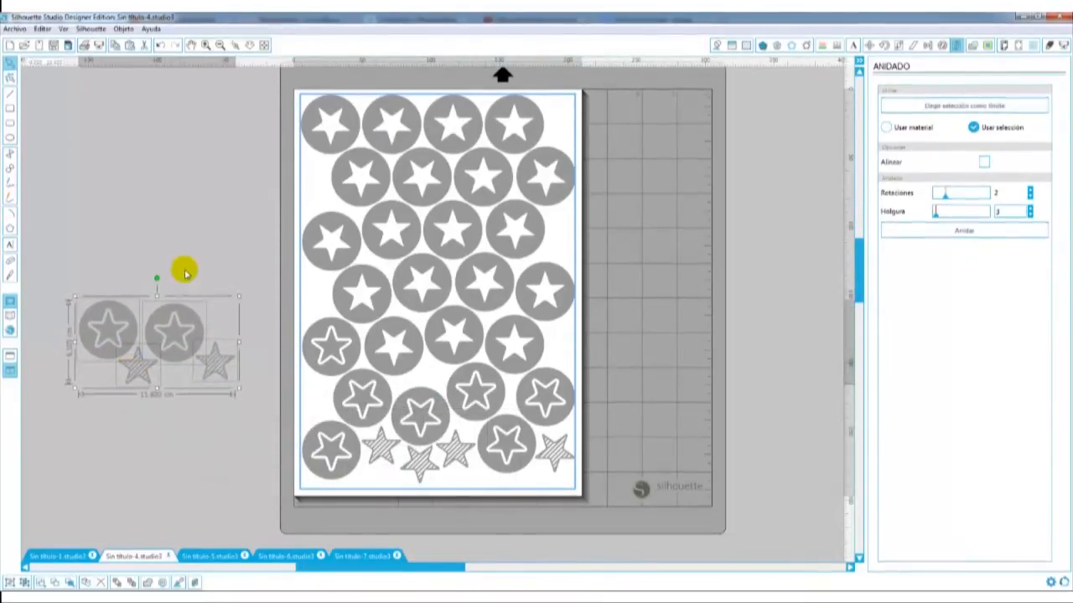
{"action": "left_click", "coordinate": [184, 256]}
{"action": "left_click_drag", "start_coordinate": [54, 233], "coordinate": [240, 403]}
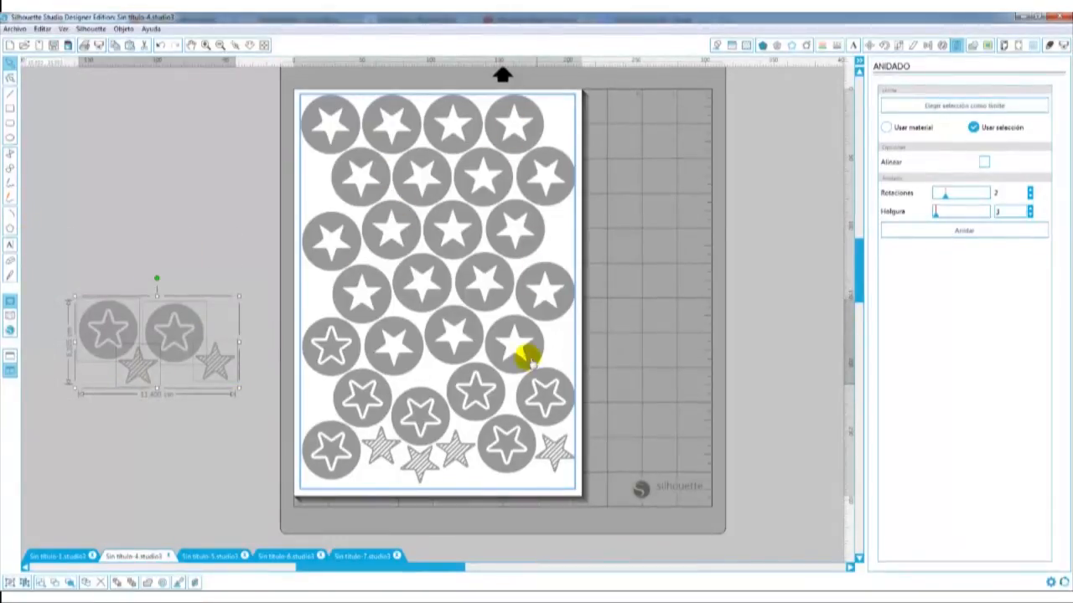
{"action": "scroll", "coordinate": [694, 479], "scroll_direction": "up", "scroll_amount": 1}
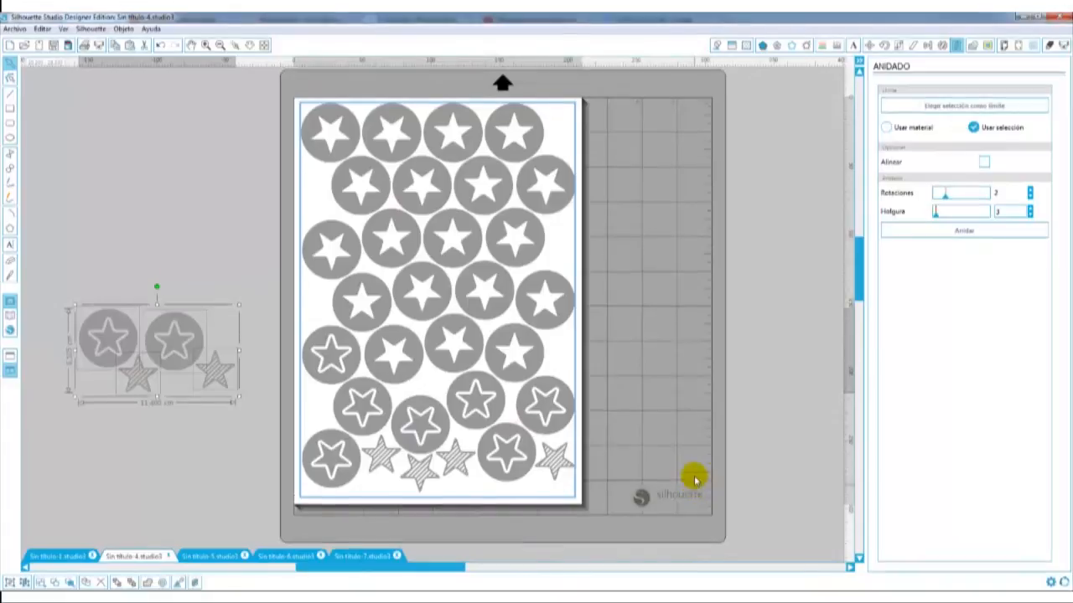
{"action": "scroll", "coordinate": [694, 480], "scroll_direction": "up", "scroll_amount": 1}
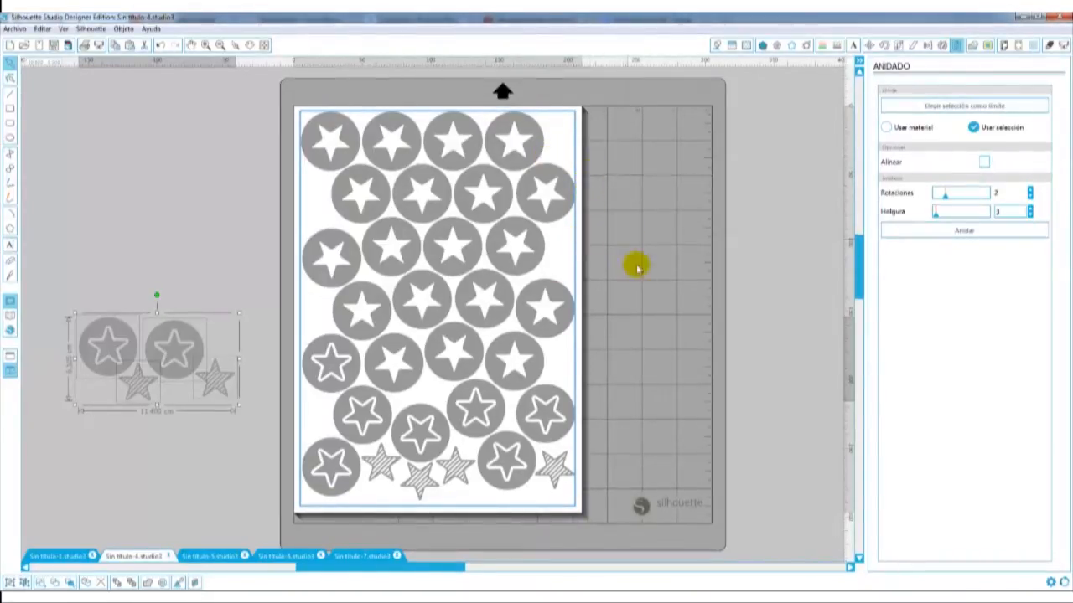
Draw a square about 13.3 cm wide in the page's upper corner and move all the figures off the page.
{"action": "left_click_drag", "start_coordinate": [435, 574], "coordinate": [402, 570]}
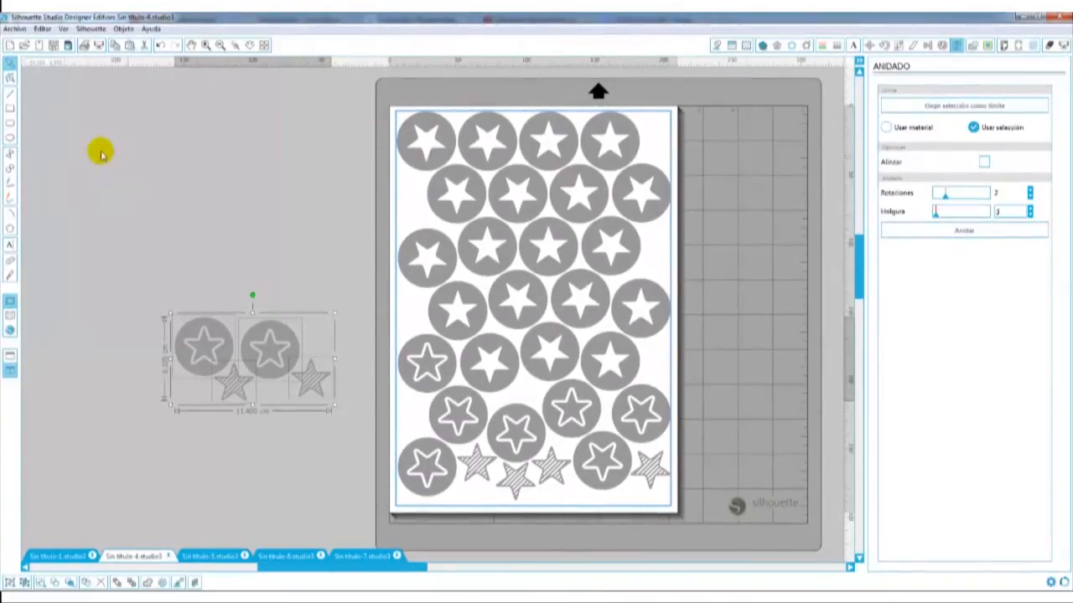
{"action": "left_click", "coordinate": [10, 110]}
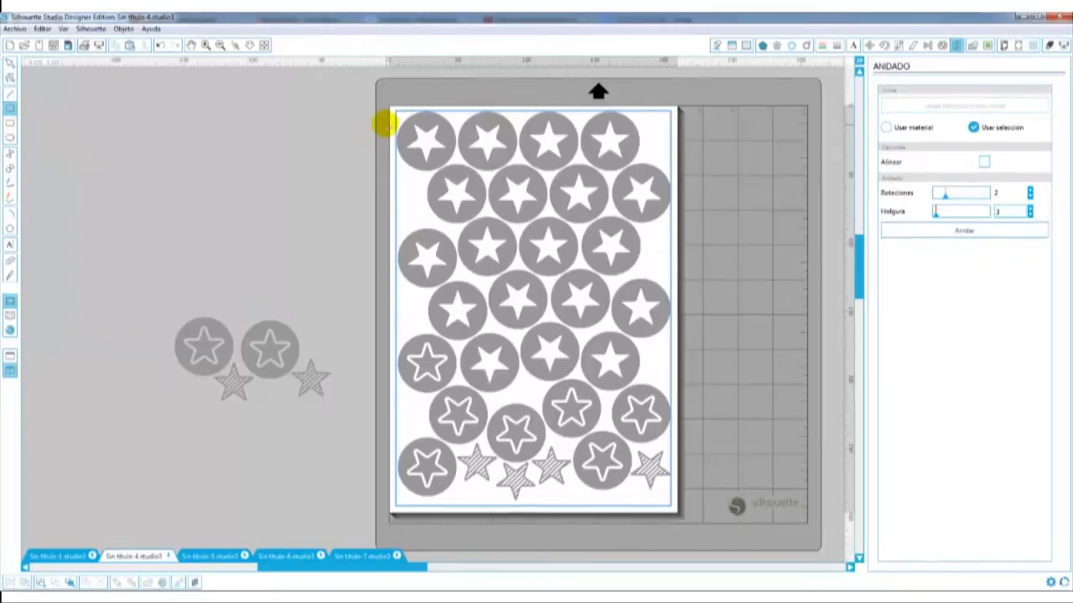
{"action": "left_click_drag", "start_coordinate": [391, 109], "coordinate": [700, 109]}
{"action": "left_click_drag", "start_coordinate": [435, 434], "coordinate": [31, 402]}
{"action": "left_click", "coordinate": [312, 419]}
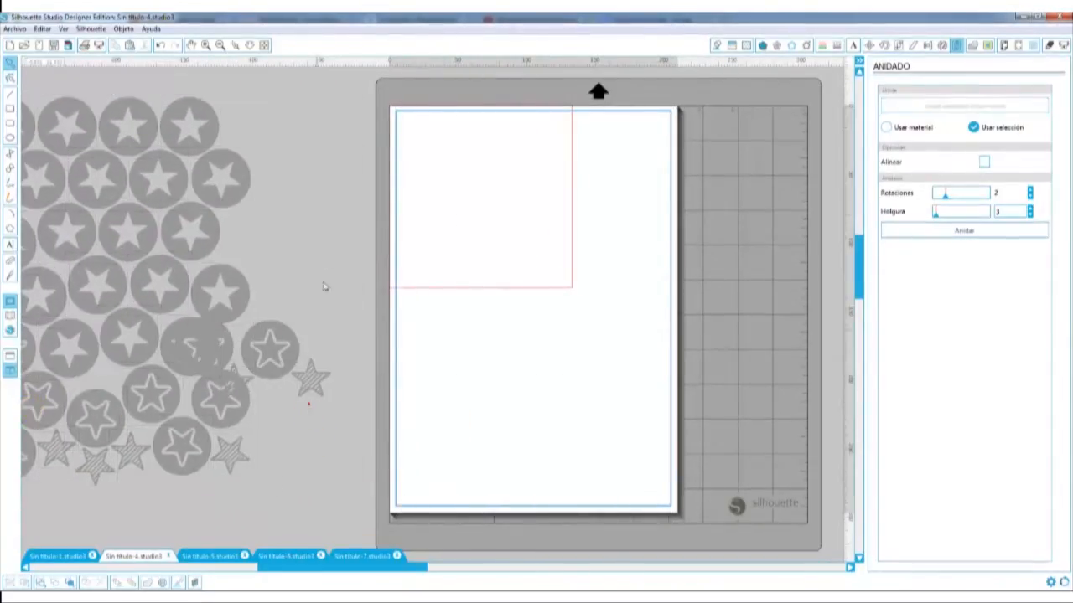
Select seven of the star circles beside the page and nest them inside the large rectangle.
{"action": "scroll", "coordinate": [503, 302], "scroll_direction": "up", "scroll_amount": 3}
{"action": "left_click_drag", "start_coordinate": [280, 92], "coordinate": [53, 314]}
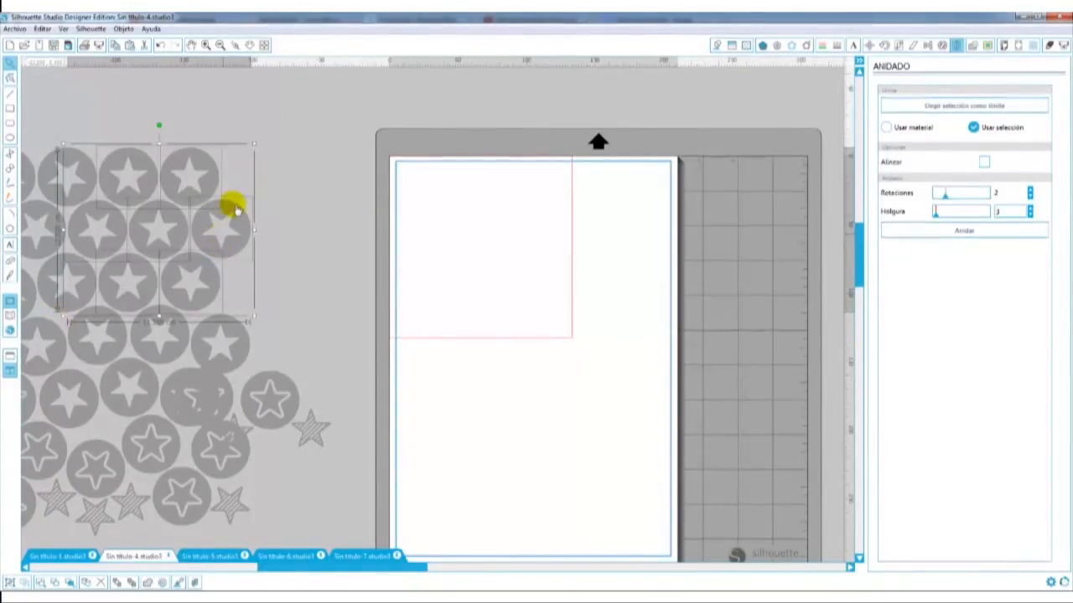
{"action": "left_click", "coordinate": [945, 232]}
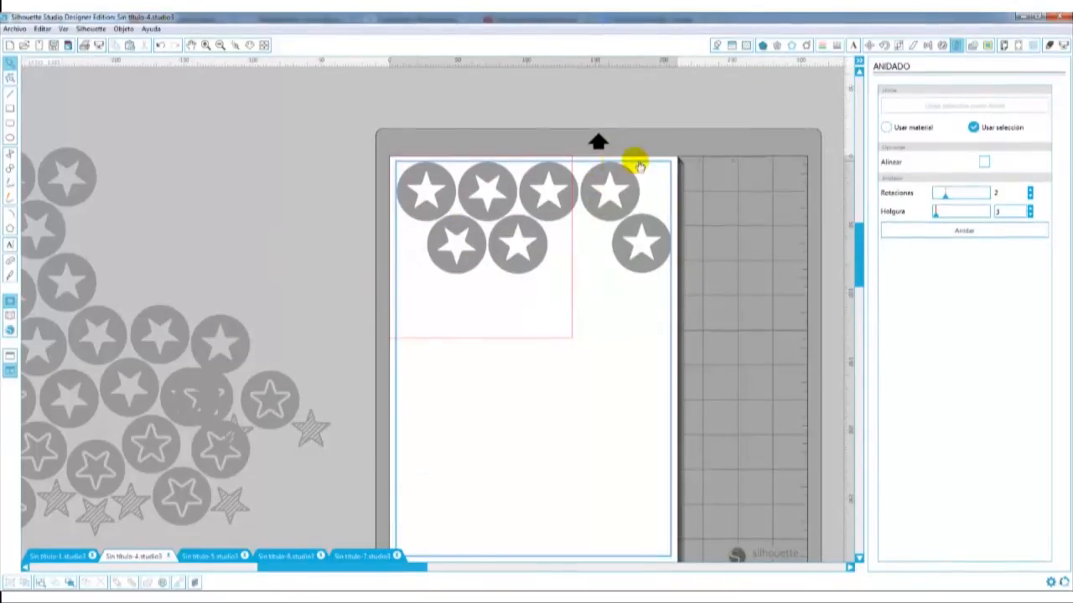
Set the small square as the nesting boundary and nest the seven star circles inside it.
{"action": "left_click", "coordinate": [519, 339]}
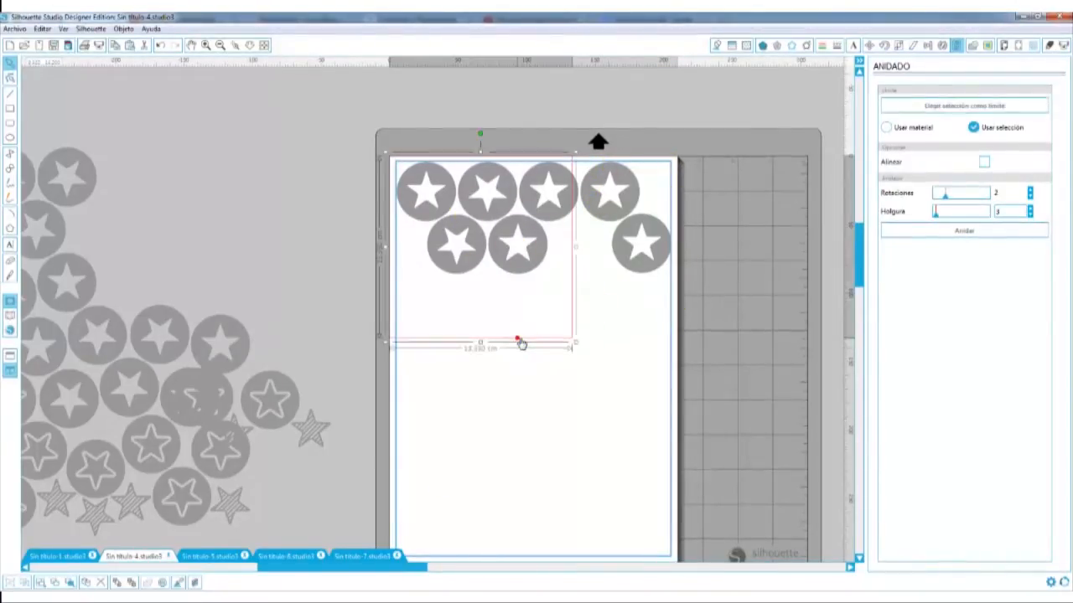
{"action": "left_click", "coordinate": [974, 107]}
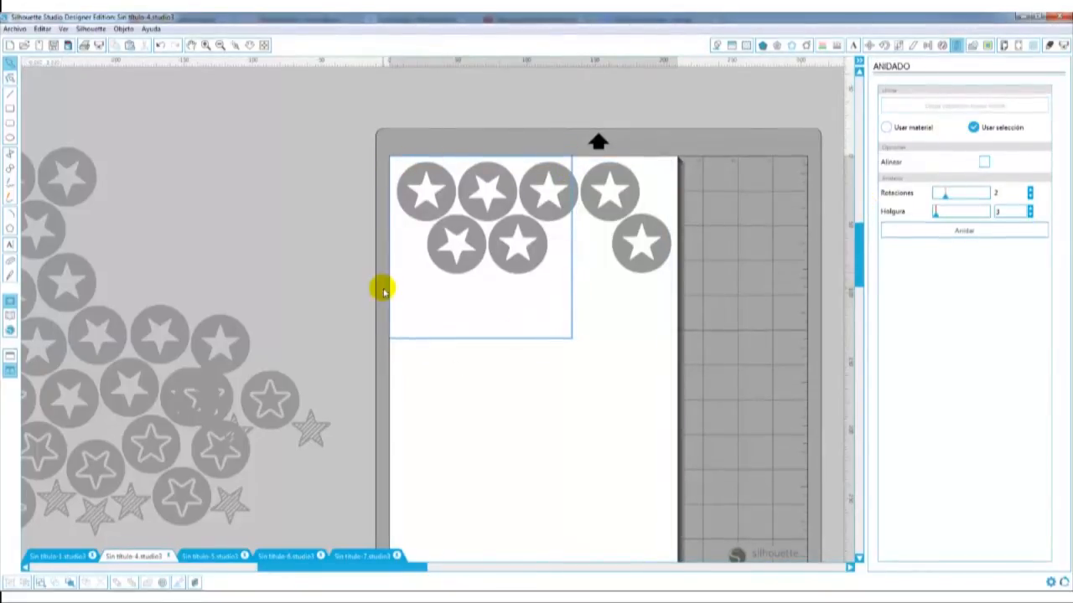
{"action": "left_click_drag", "start_coordinate": [701, 124], "coordinate": [369, 340]}
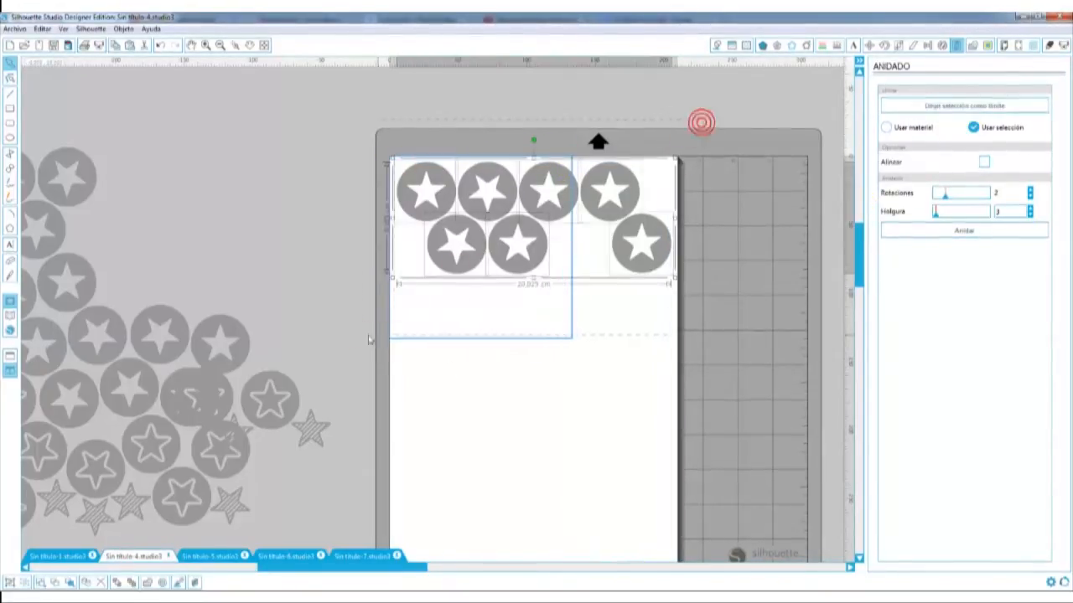
{"action": "left_click", "coordinate": [961, 231]}
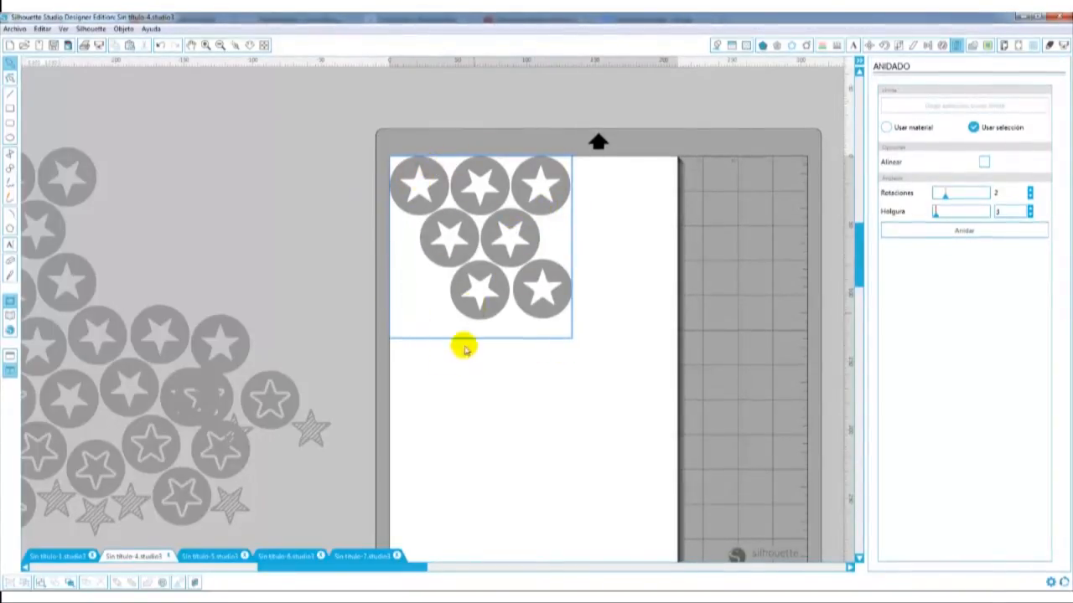
Move three striped stars from beside the page into the empty gaps around the circles nested in the small square.
{"action": "scroll", "coordinate": [444, 360], "scroll_direction": "down", "scroll_amount": 1}
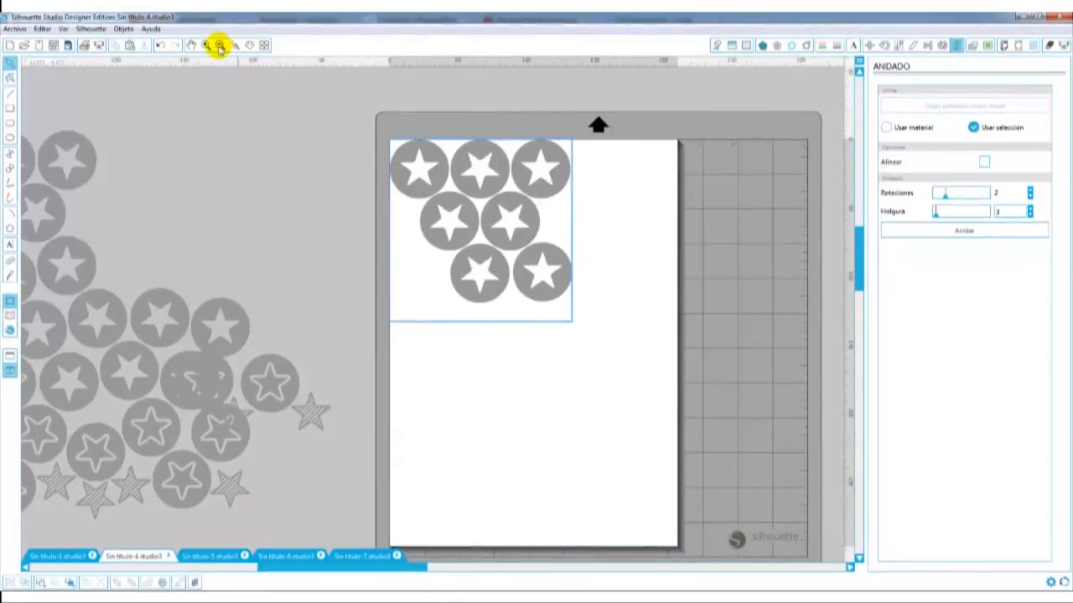
{"action": "left_click", "coordinate": [205, 45]}
{"action": "left_click", "coordinate": [219, 46]}
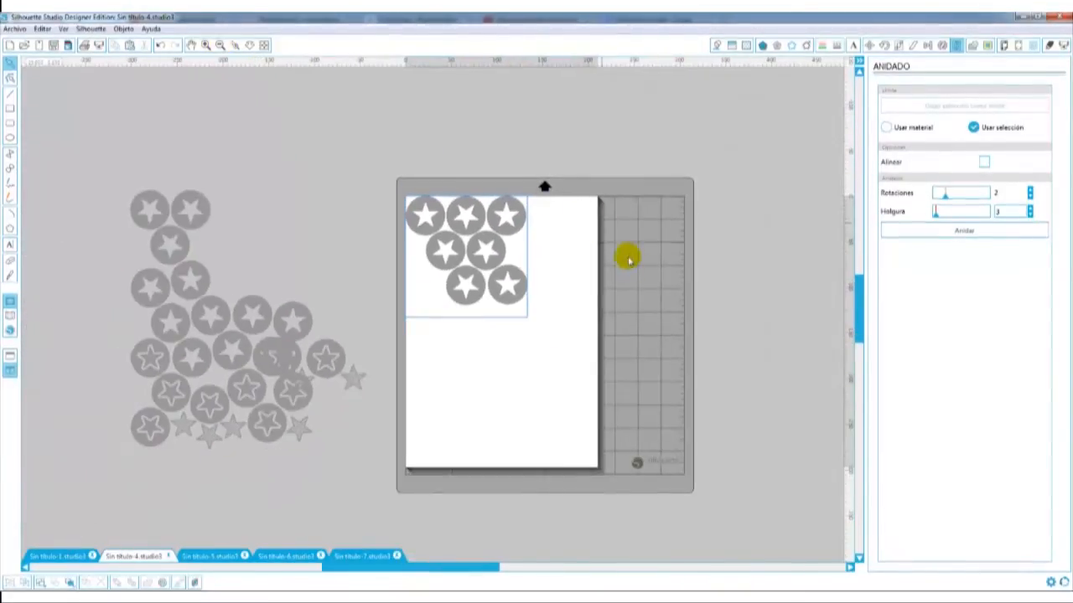
{"action": "scroll", "coordinate": [630, 262], "scroll_direction": "up", "scroll_amount": 1}
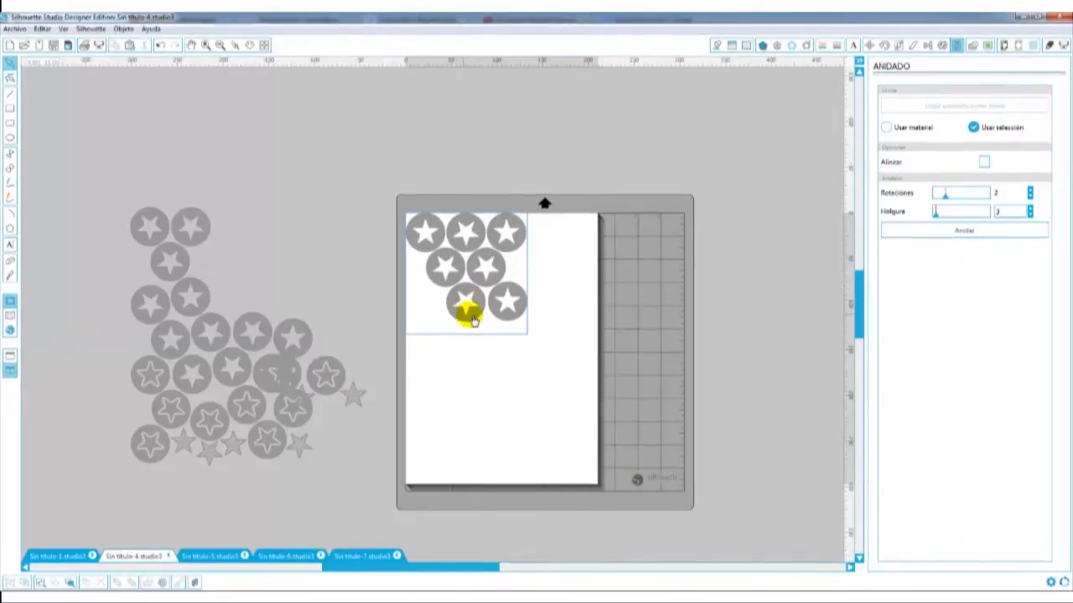
{"action": "left_click_drag", "start_coordinate": [354, 394], "coordinate": [436, 310]}
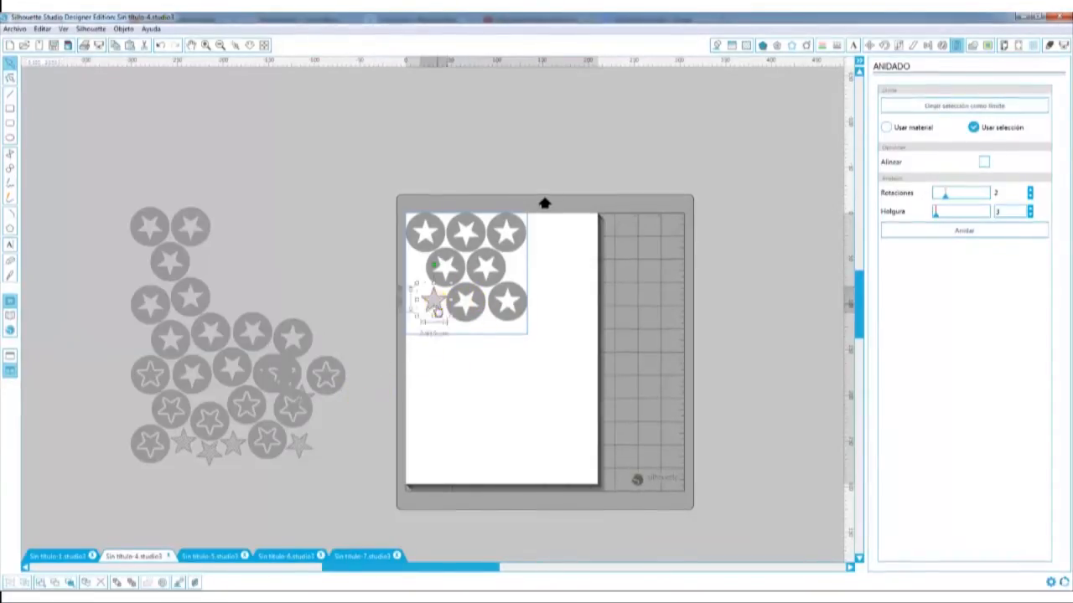
{"action": "left_click", "coordinate": [400, 336]}
{"action": "left_click", "coordinate": [293, 444]}
{"action": "left_click_drag", "start_coordinate": [294, 444], "coordinate": [436, 325]}
{"action": "left_click_drag", "start_coordinate": [310, 404], "coordinate": [523, 270]}
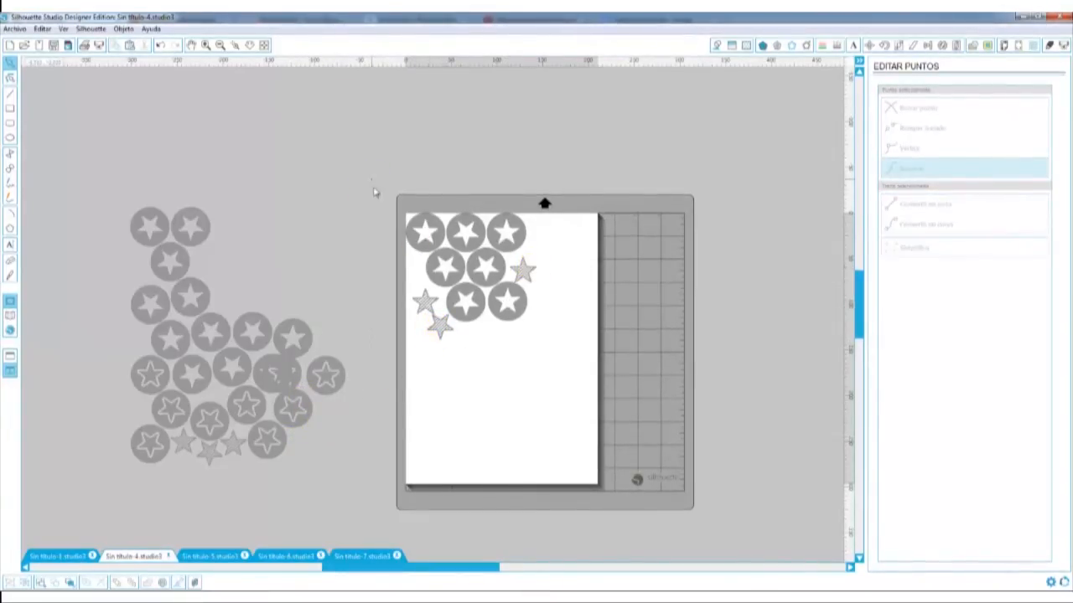
Select the seven star circles with the three striped stars and nest them inside the small square boundary.
{"action": "left_click_drag", "start_coordinate": [374, 192], "coordinate": [543, 346]}
{"action": "left_click", "coordinate": [958, 45]}
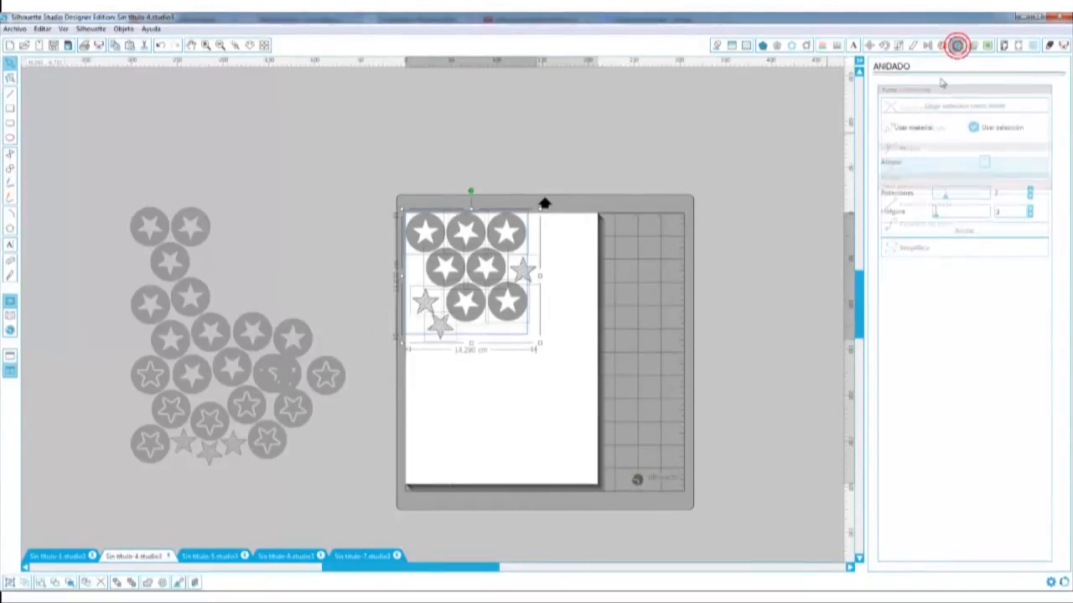
{"action": "left_click", "coordinate": [959, 233]}
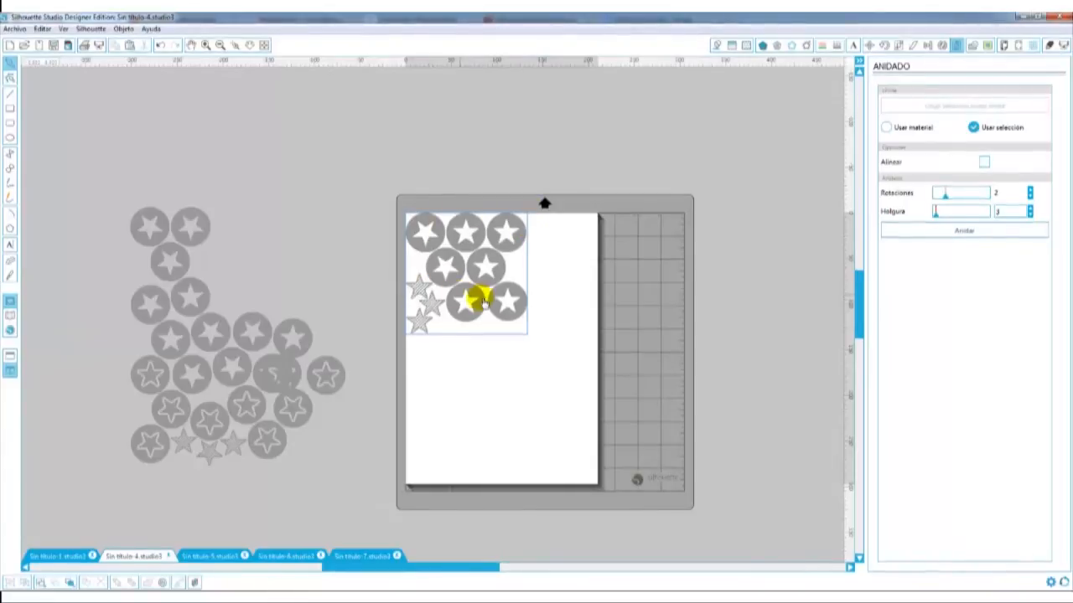
Check whether the boundary square still exists as a selectable object outside the Nesting settings.
{"action": "left_click", "coordinate": [715, 47]}
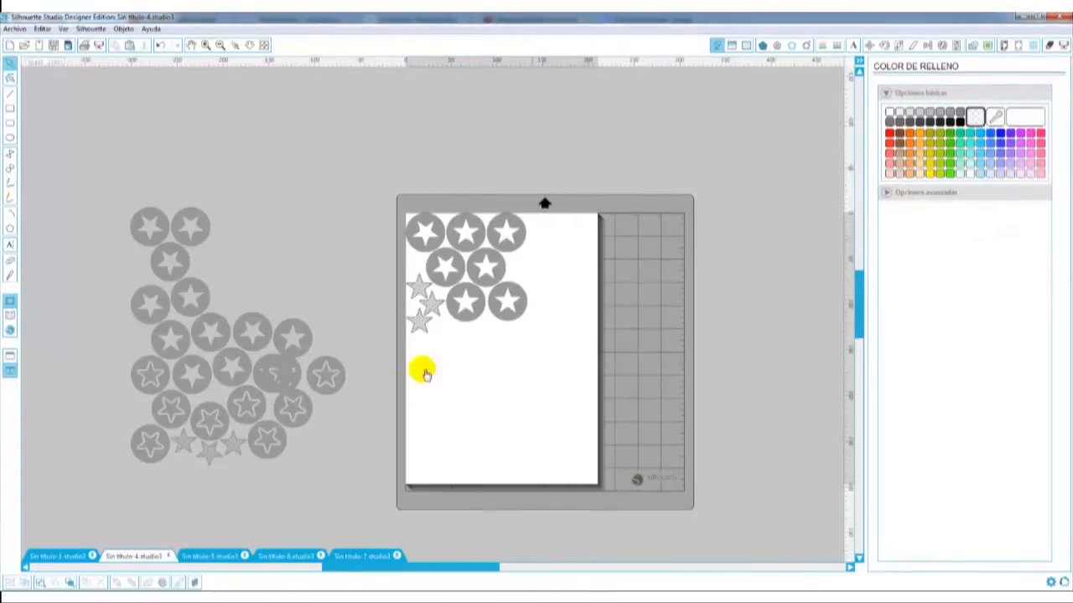
{"action": "left_click_drag", "start_coordinate": [382, 189], "coordinate": [575, 352]}
{"action": "left_click", "coordinate": [635, 173]}
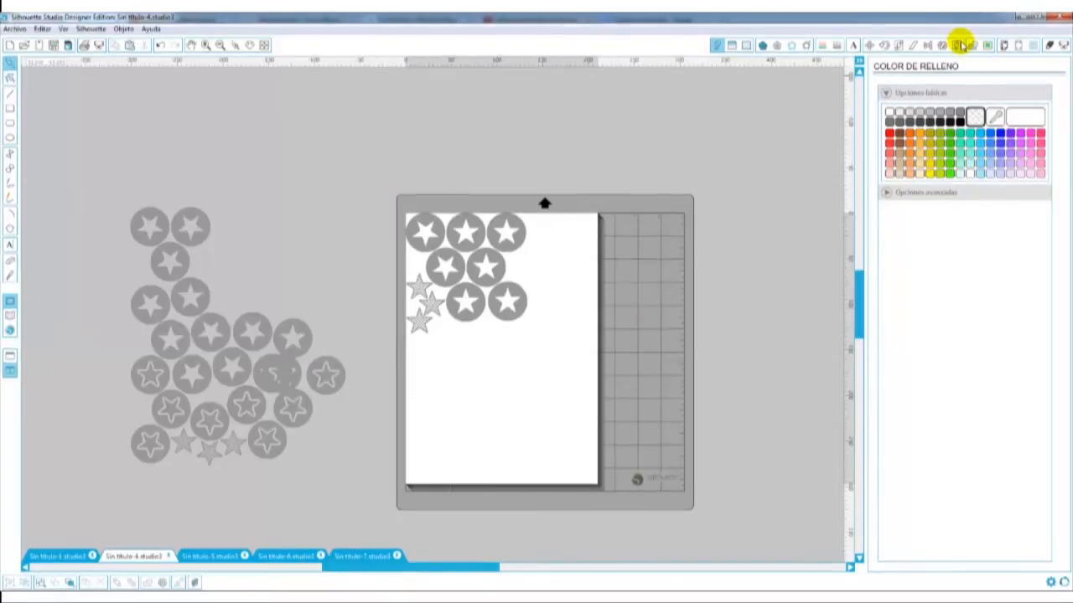
{"action": "left_click", "coordinate": [958, 45]}
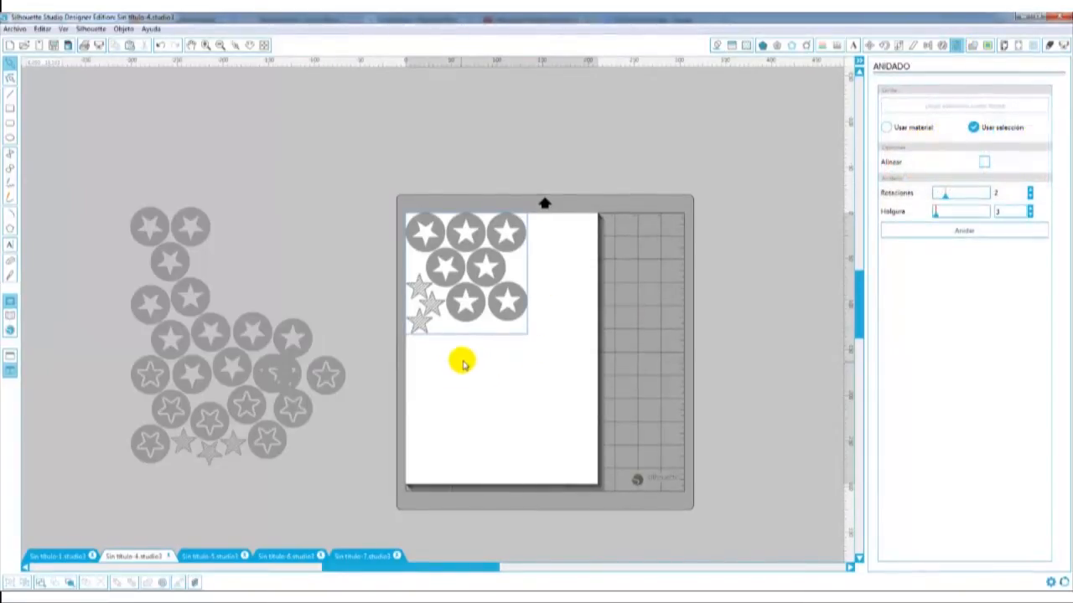
Move the ten nested figures off the page and draw two stacked rectangles about 21 cm wide across its upper part.
{"action": "left_click_drag", "start_coordinate": [558, 149], "coordinate": [397, 342]}
{"action": "left_click_drag", "start_coordinate": [480, 297], "coordinate": [291, 182]}
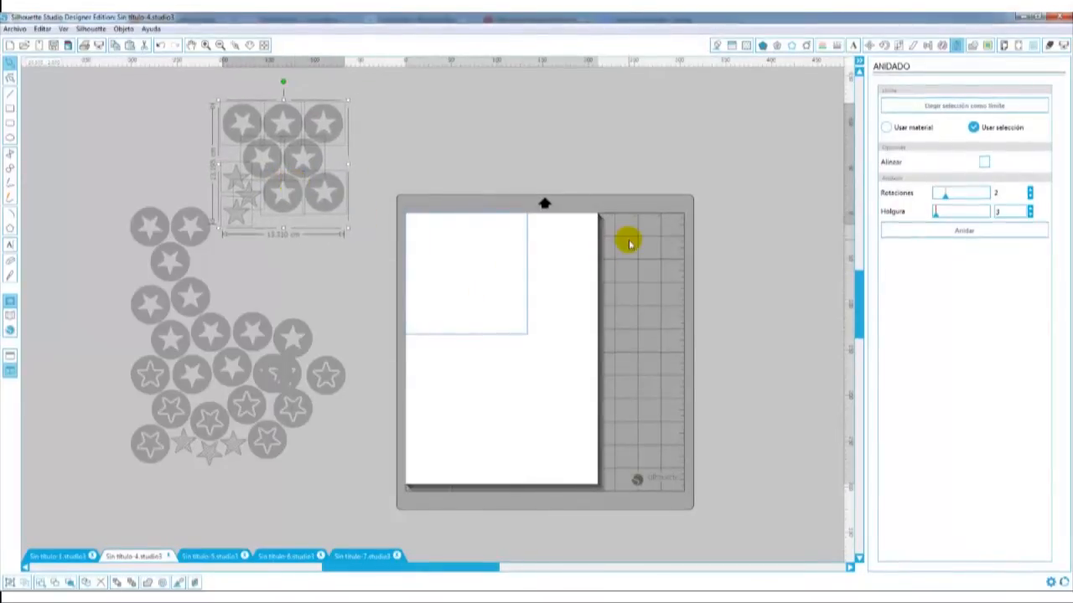
{"action": "left_click", "coordinate": [11, 108]}
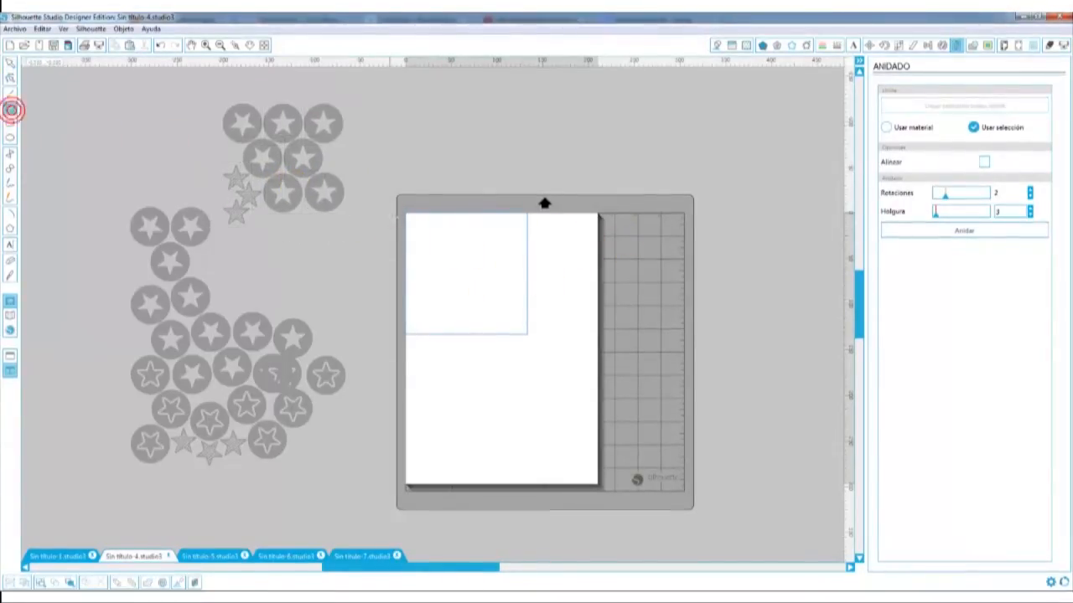
{"action": "mouse_move", "coordinate": [406, 216]}
{"action": "left_mouse_down"}
{"action": "mouse_move", "coordinate": [498, 281]}
{"action": "mouse_move", "coordinate": [595, 294]}
{"action": "mouse_move", "coordinate": [578, 363]}
{"action": "mouse_move", "coordinate": [585, 381]}
{"action": "left_mouse_up"}
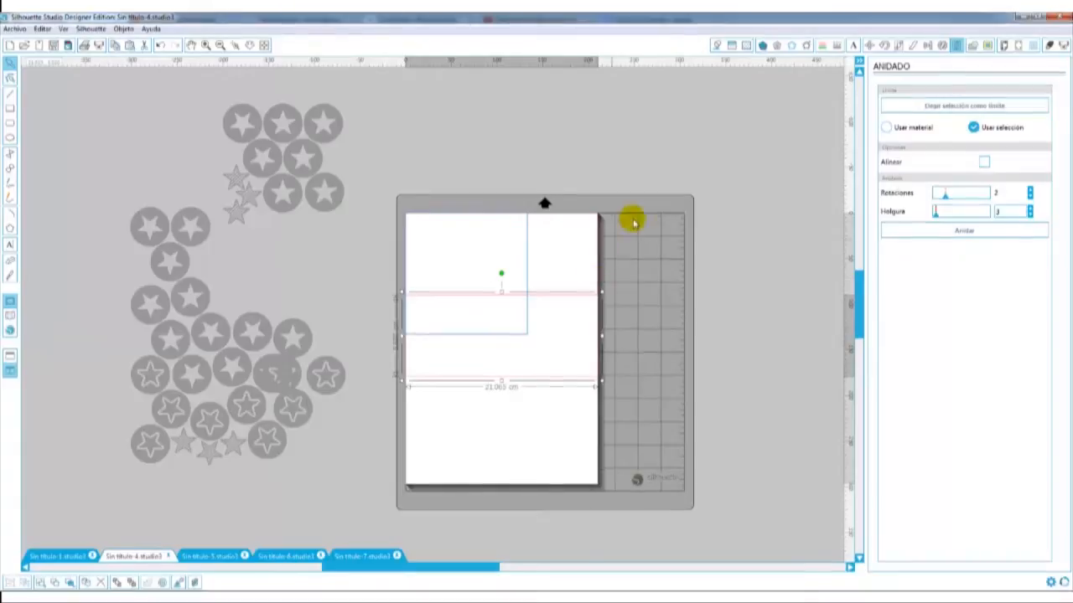
{"action": "left_click", "coordinate": [598, 229]}
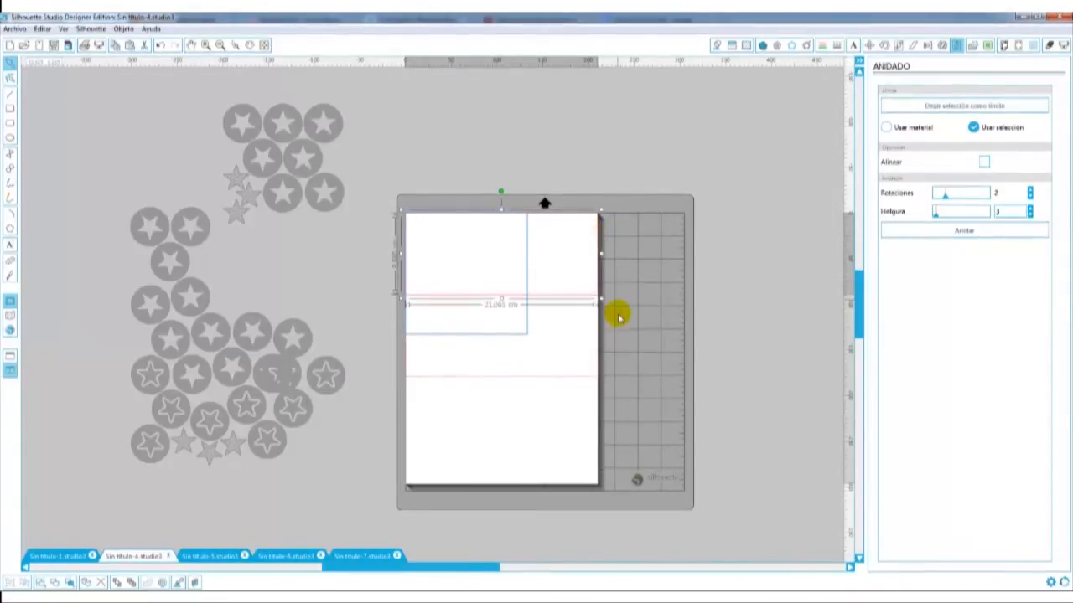
{"action": "left_click", "coordinate": [583, 378]}
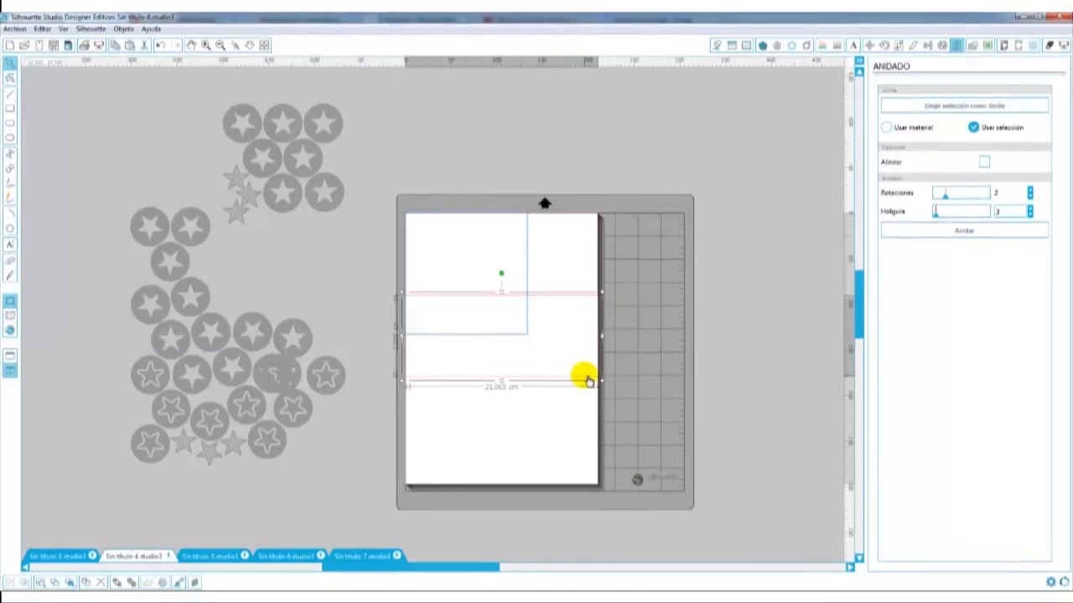
Fill the five uppermost star circles red, and fill three neighbouring circles and the three striped stars violet.
{"action": "left_click_drag", "start_coordinate": [364, 92], "coordinate": [221, 195]}
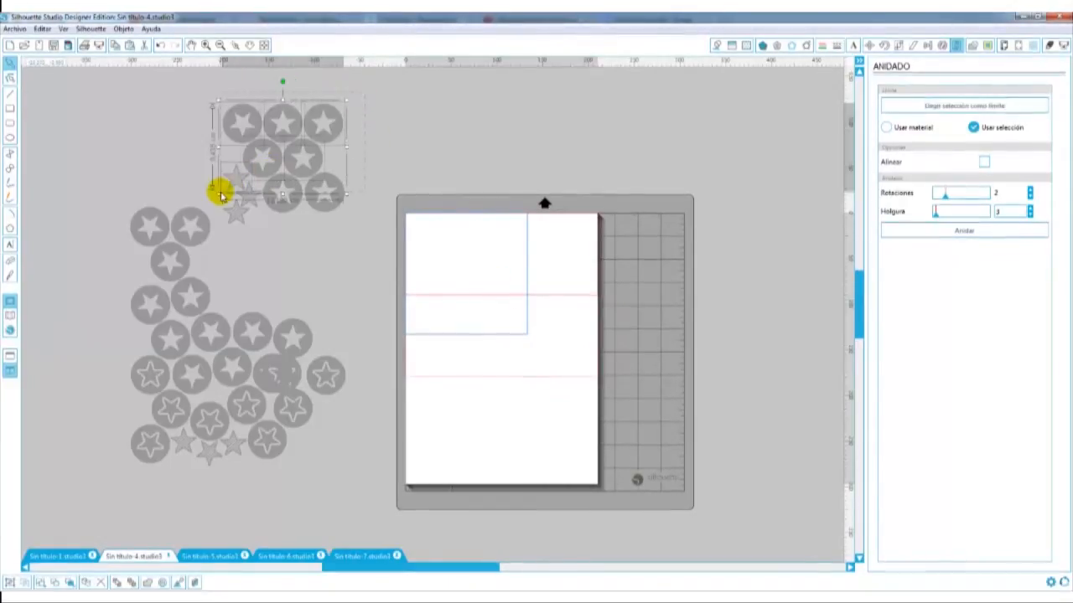
{"action": "left_click", "coordinate": [715, 44]}
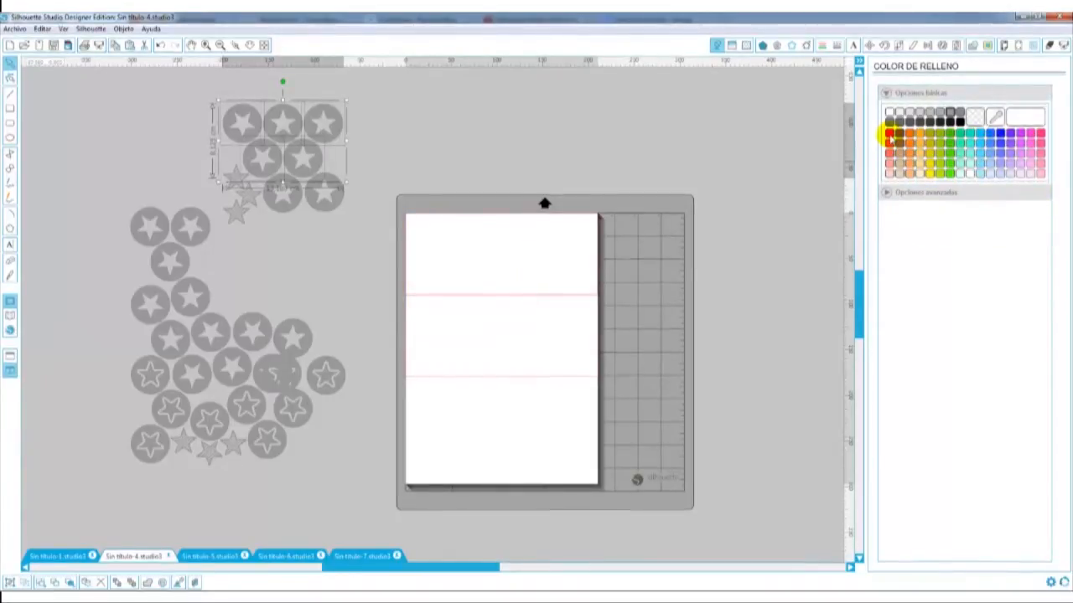
{"action": "left_click", "coordinate": [889, 134]}
{"action": "left_click_drag", "start_coordinate": [281, 297], "coordinate": [120, 151]}
{"action": "left_click", "coordinate": [1010, 134]}
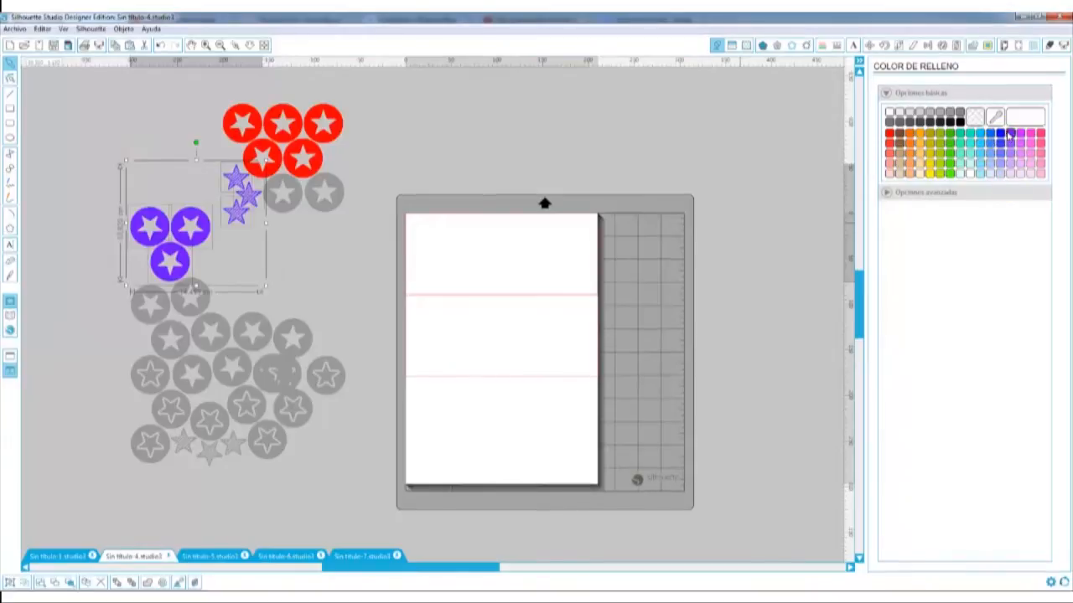
{"action": "left_click", "coordinate": [511, 127]}
Fill one striped star and one outlined-star circle in the lower group of figures red.
{"action": "scroll", "coordinate": [399, 163], "scroll_direction": "up", "scroll_amount": 1}
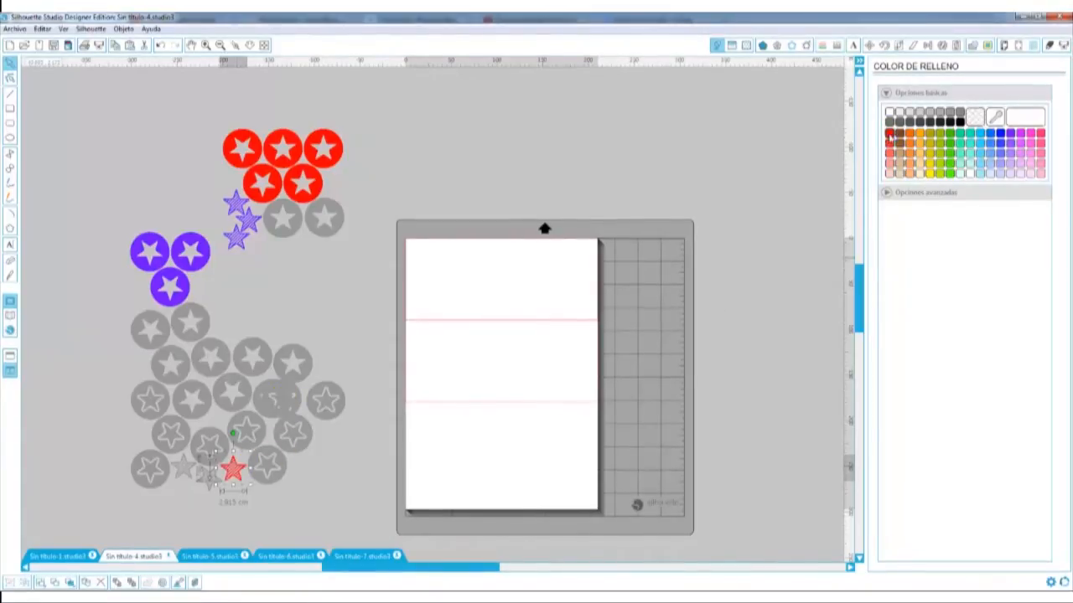
{"action": "left_click", "coordinate": [301, 438]}
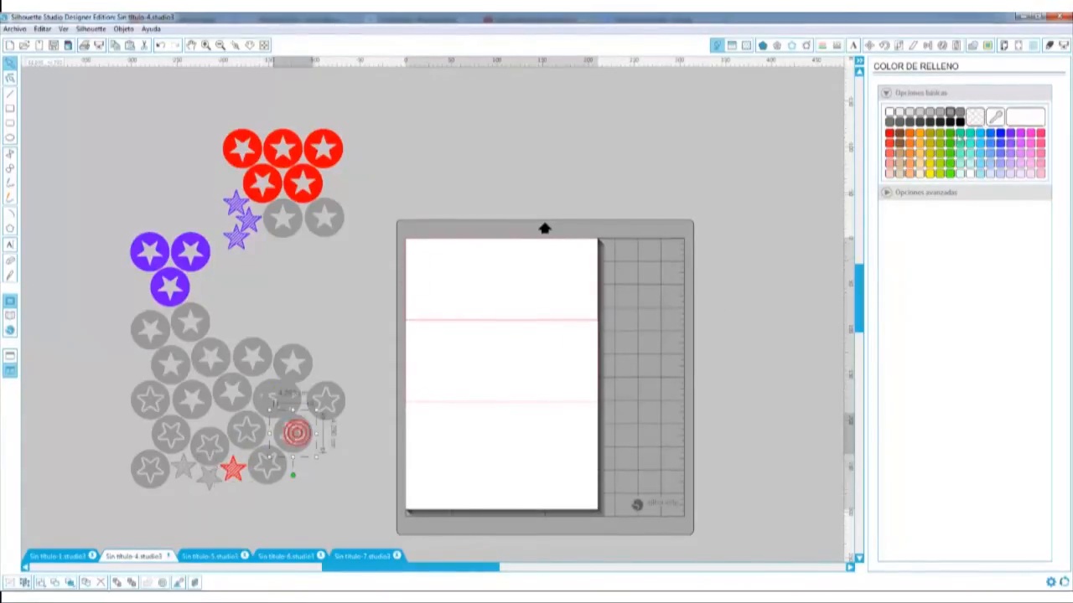
{"action": "left_click", "coordinate": [889, 133]}
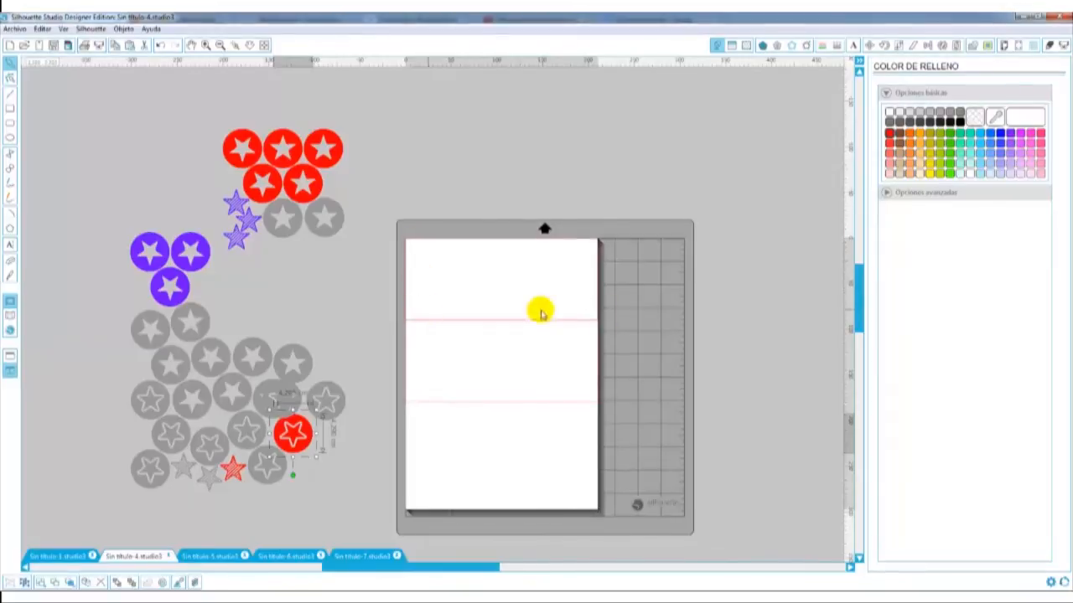
{"action": "left_click", "coordinate": [477, 178]}
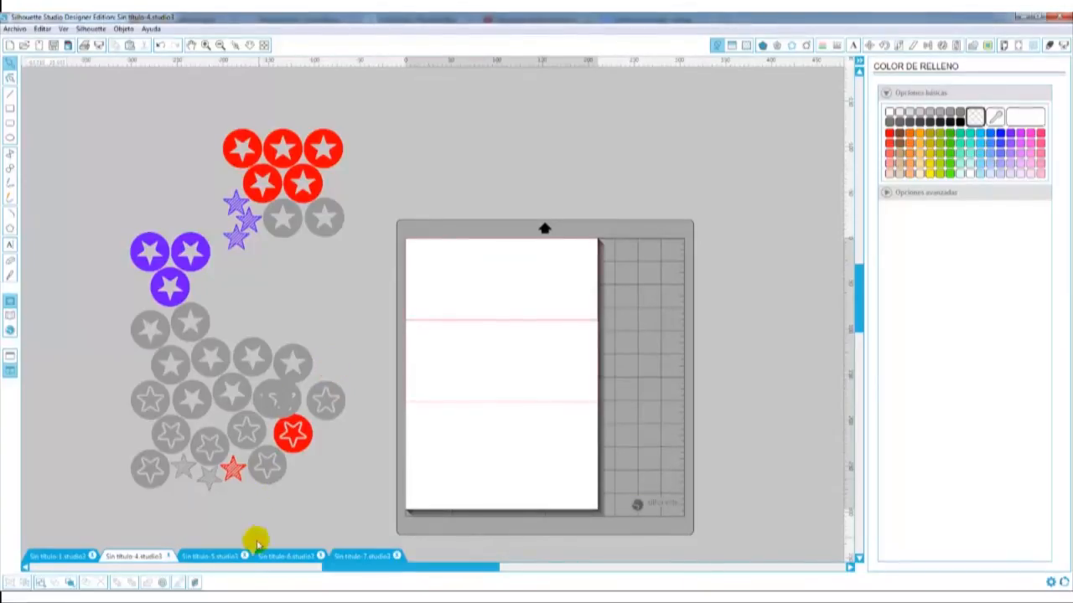
Set the upper full-width rectangle as the nesting boundary, using the selection instead of the material.
{"action": "left_click", "coordinate": [70, 582]}
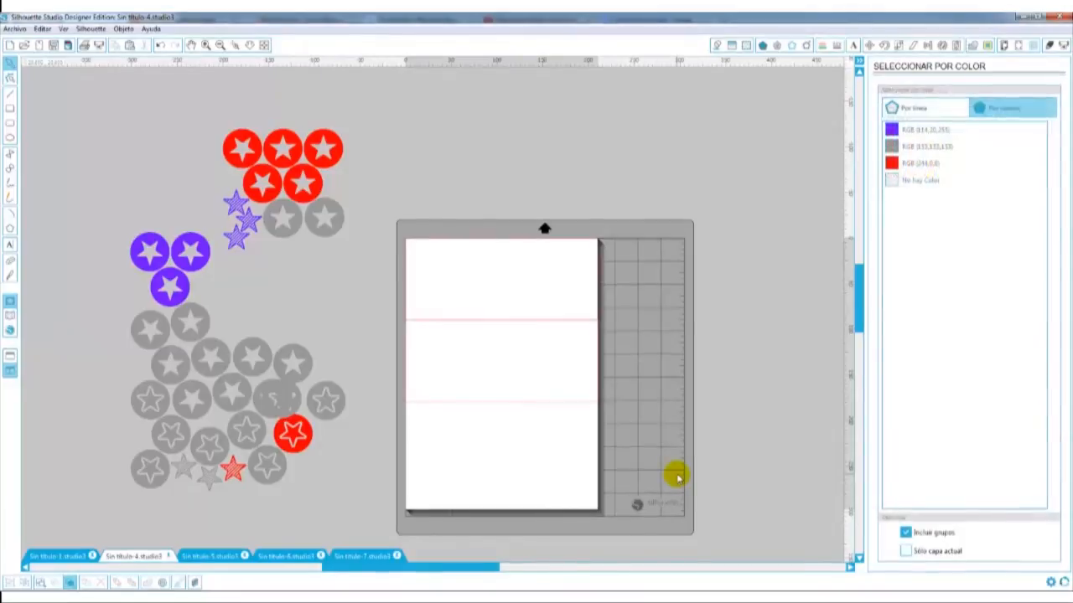
{"action": "left_click", "coordinate": [467, 239]}
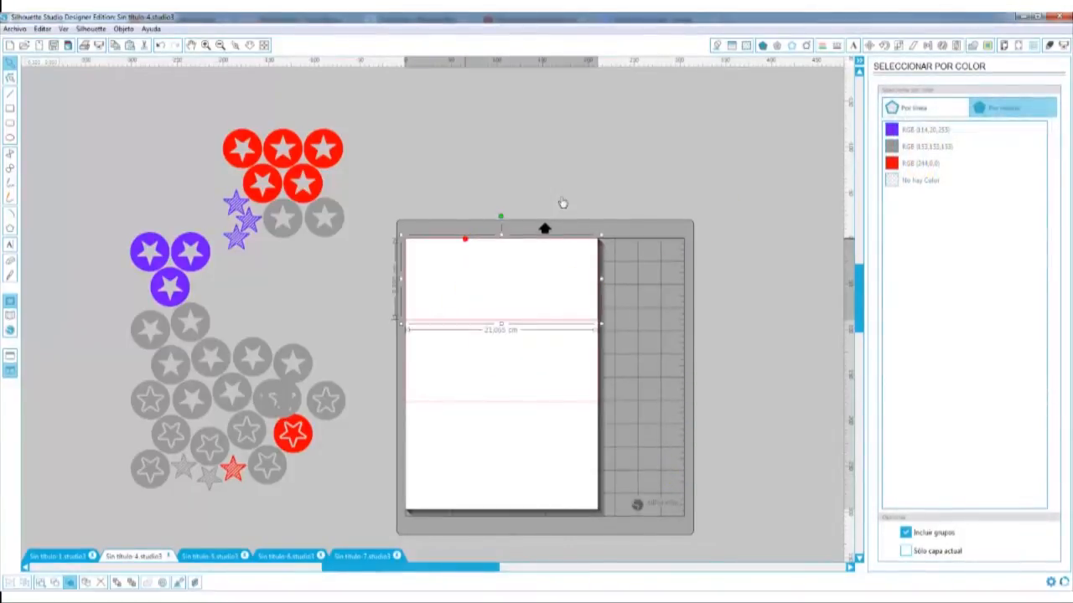
{"action": "left_click", "coordinate": [956, 45]}
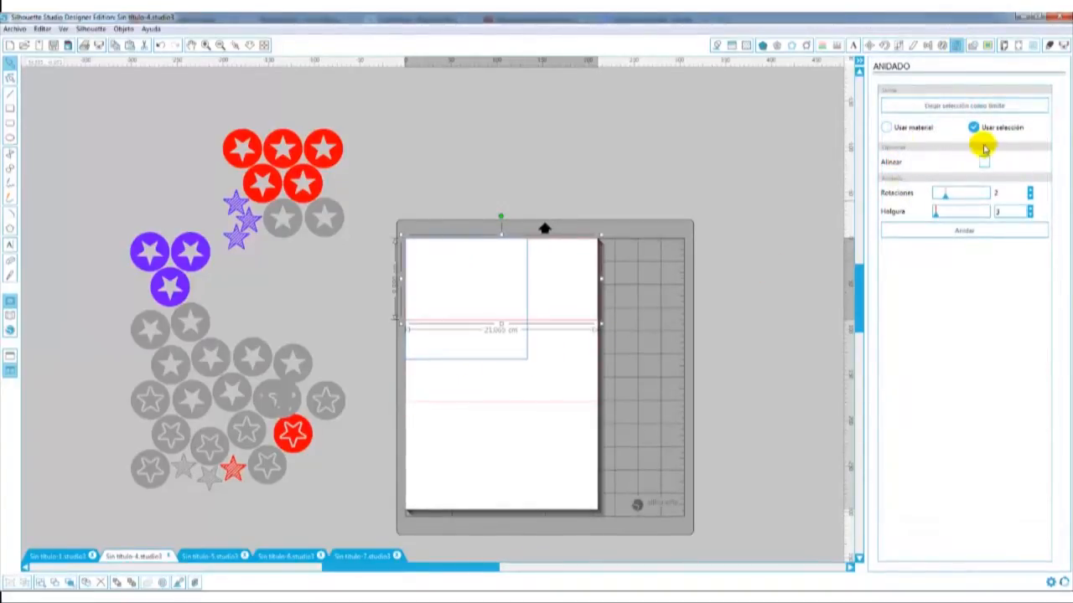
{"action": "left_click", "coordinate": [885, 128]}
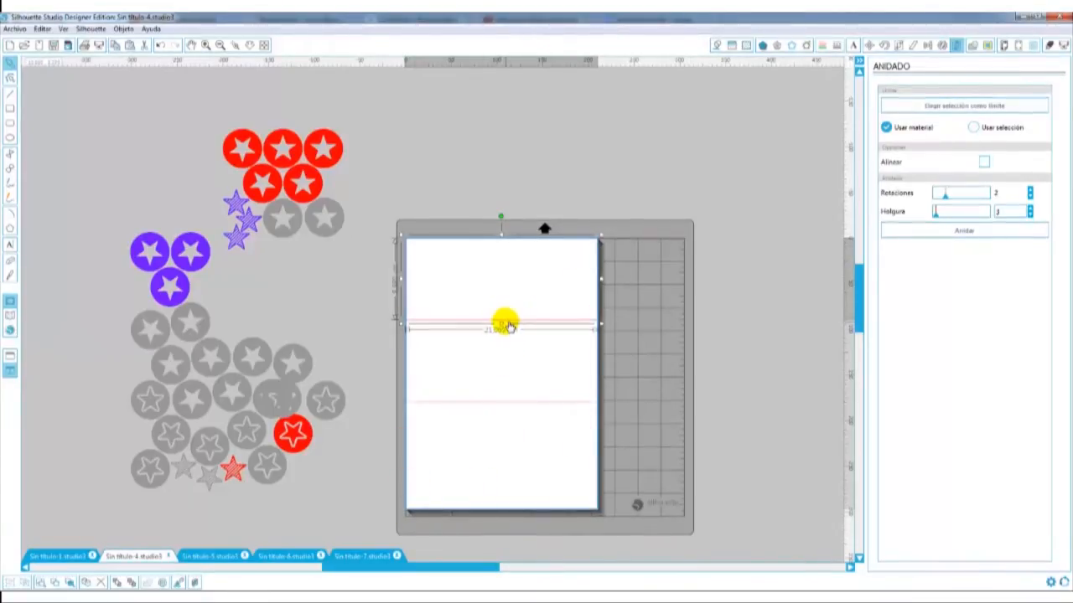
{"action": "left_click", "coordinate": [973, 128]}
{"action": "left_click", "coordinate": [965, 105]}
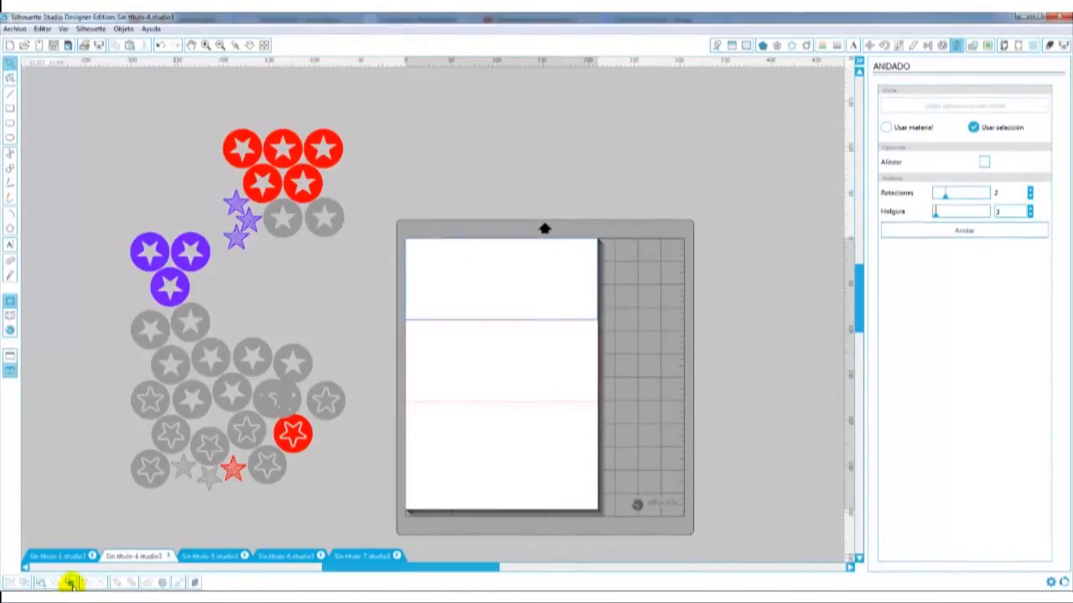
Select all red figures by fill color and nest them inside the upper rectangle.
{"action": "left_click", "coordinate": [69, 585]}
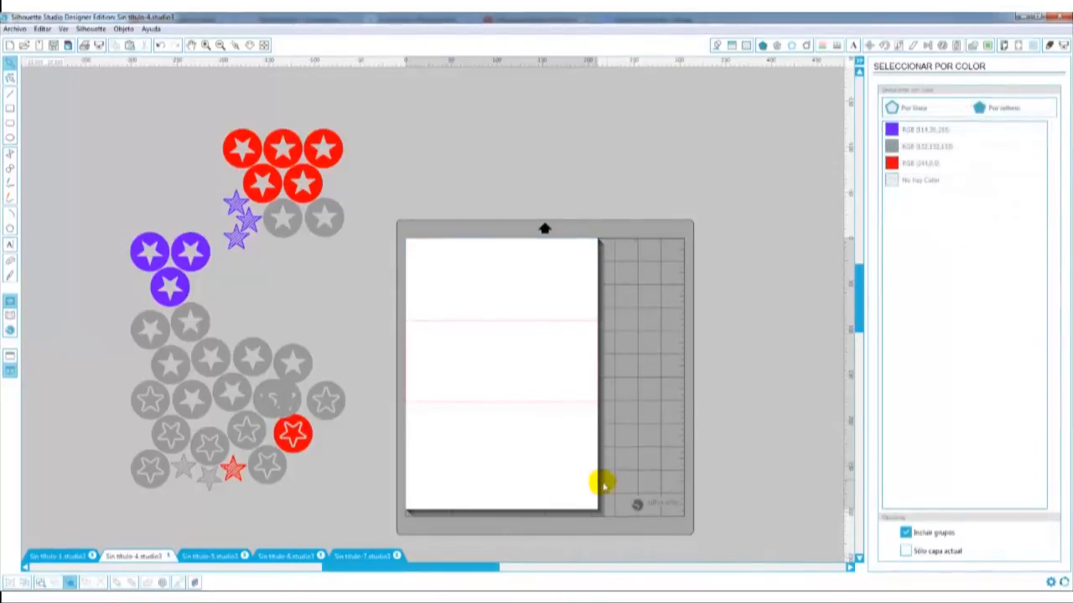
{"action": "left_click", "coordinate": [986, 108]}
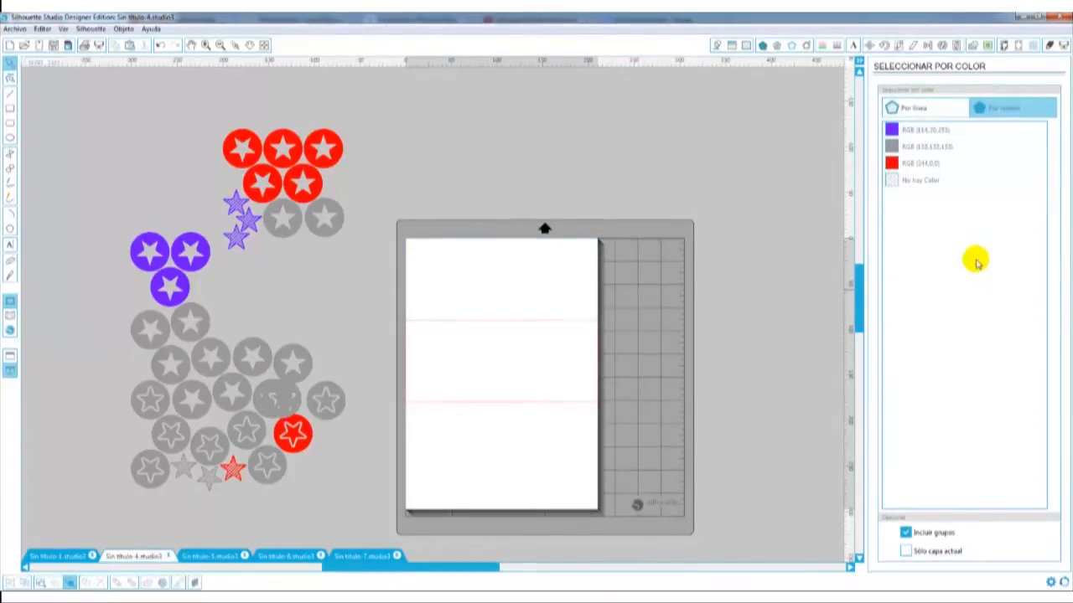
{"action": "left_click", "coordinate": [897, 163]}
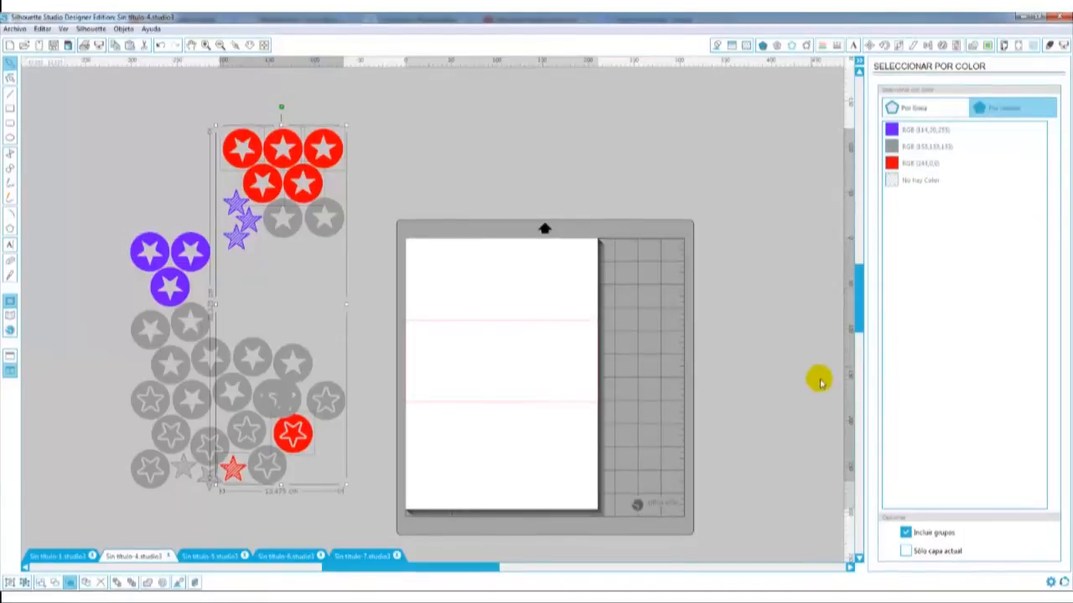
{"action": "left_click", "coordinate": [956, 45]}
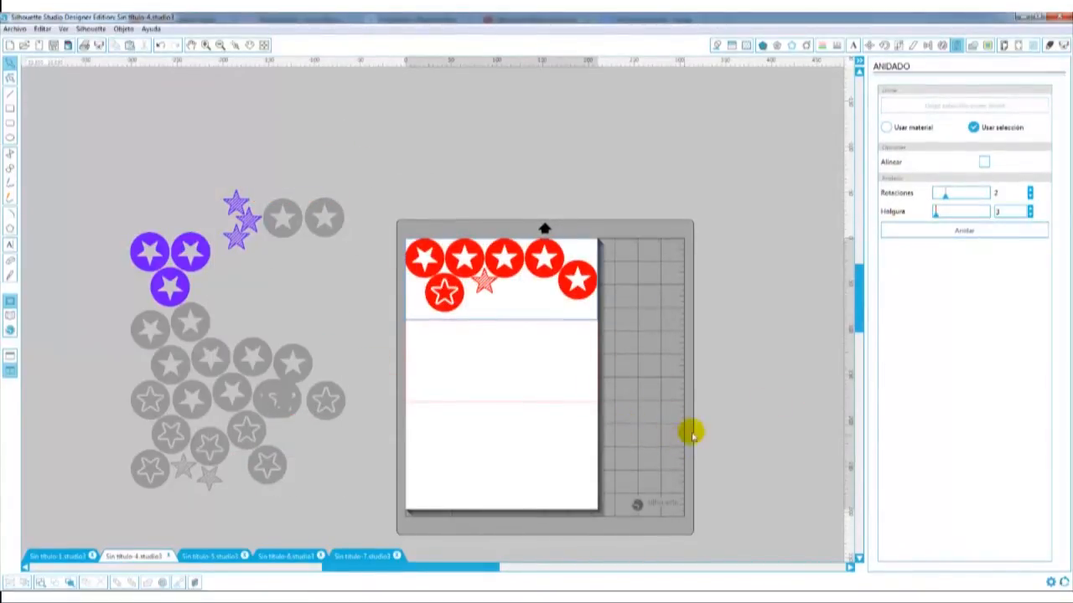
Set the second rectangle as the nesting boundary and nest all violet figures, selected by color, inside it.
{"action": "left_click", "coordinate": [460, 405]}
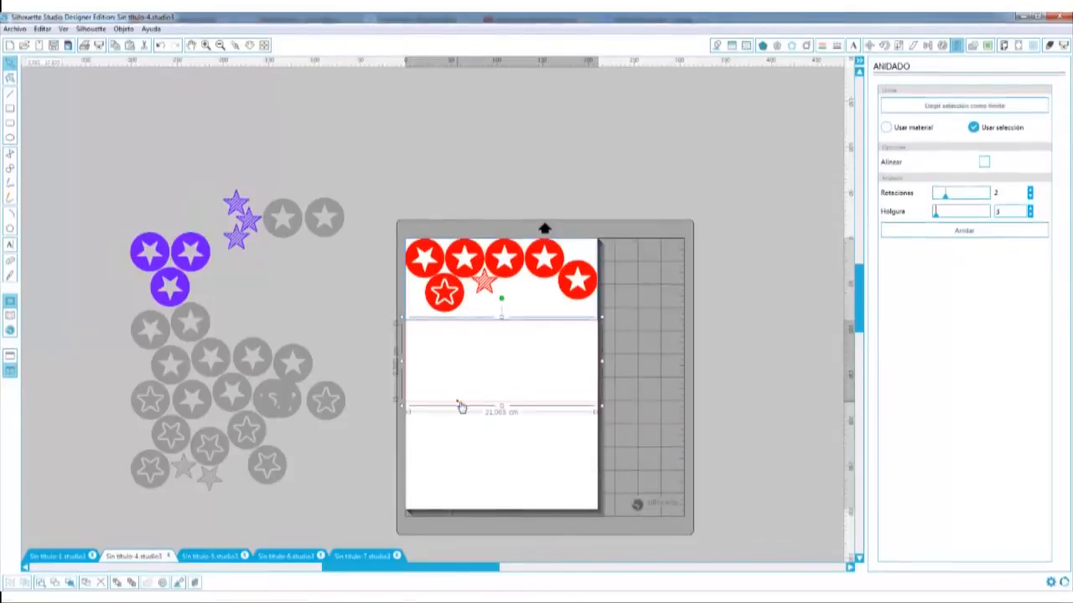
{"action": "left_click", "coordinate": [936, 110]}
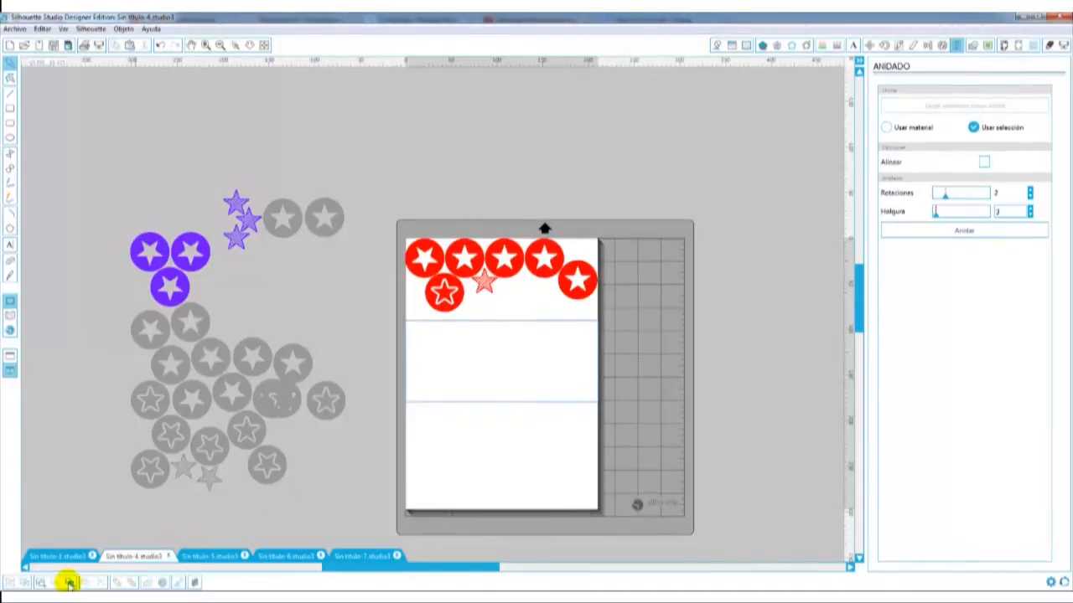
{"action": "left_click", "coordinate": [69, 582]}
{"action": "left_click", "coordinate": [892, 132]}
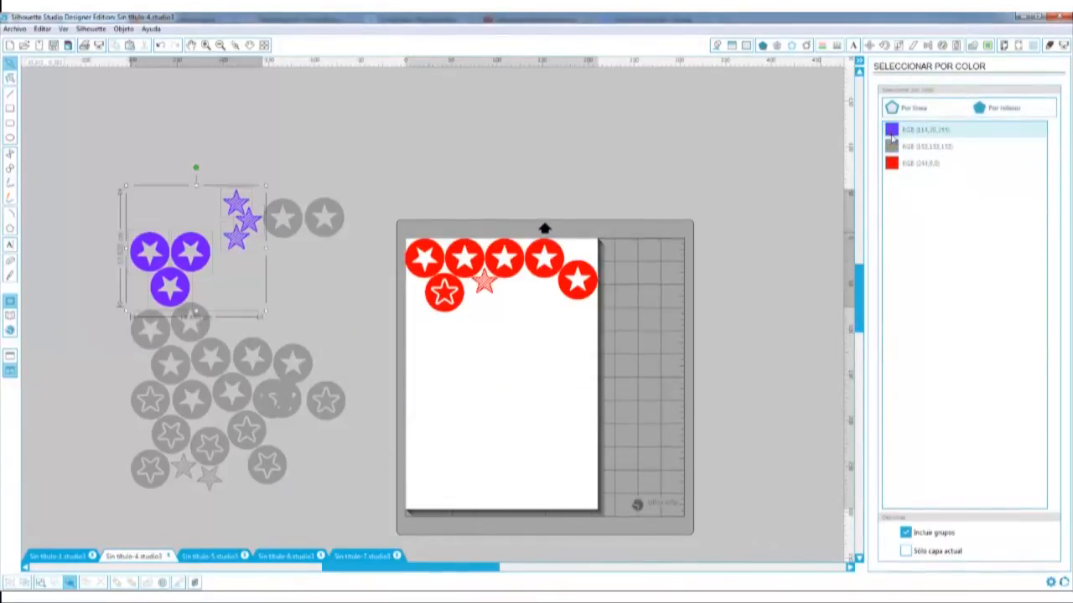
{"action": "left_click", "coordinate": [957, 45]}
{"action": "left_click", "coordinate": [941, 230]}
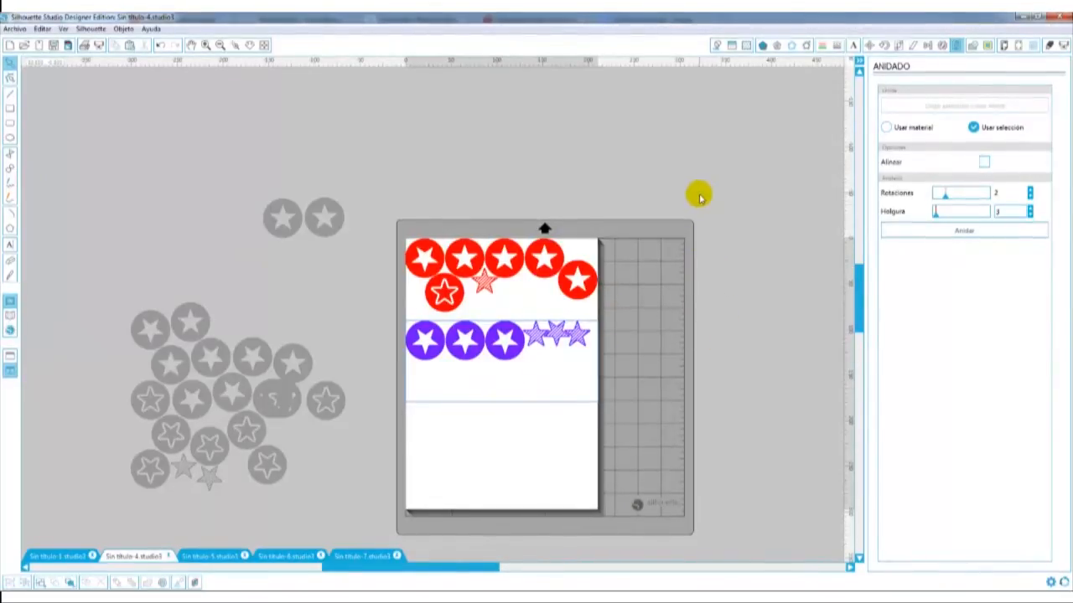
Switch to the airplane drawing Sin título-6 and move the airplane and its three clouds toward the page's lower right.
{"action": "left_click", "coordinate": [361, 556]}
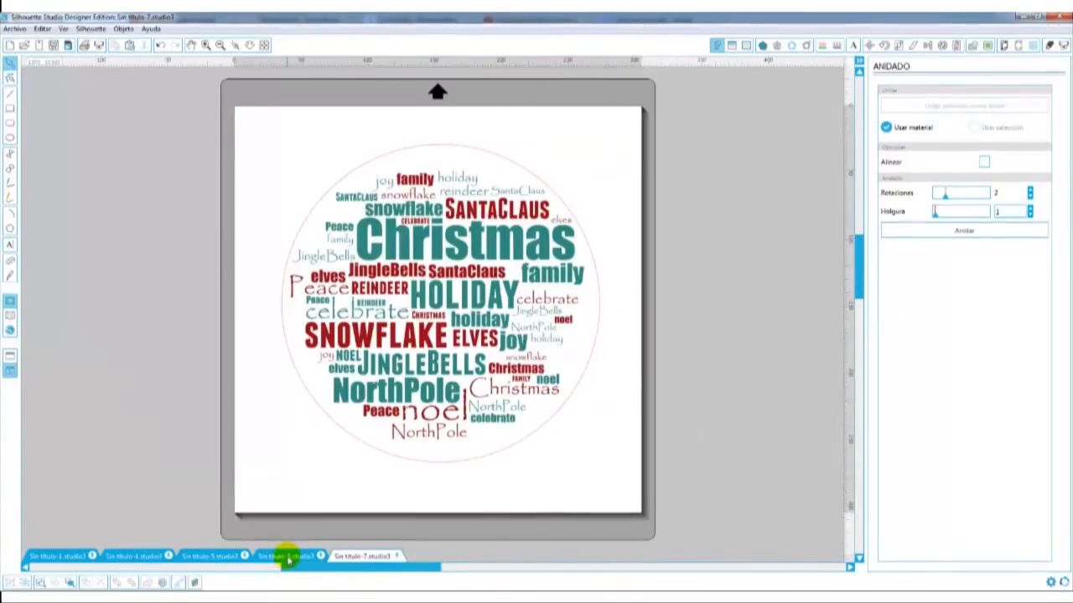
{"action": "left_click", "coordinate": [286, 556]}
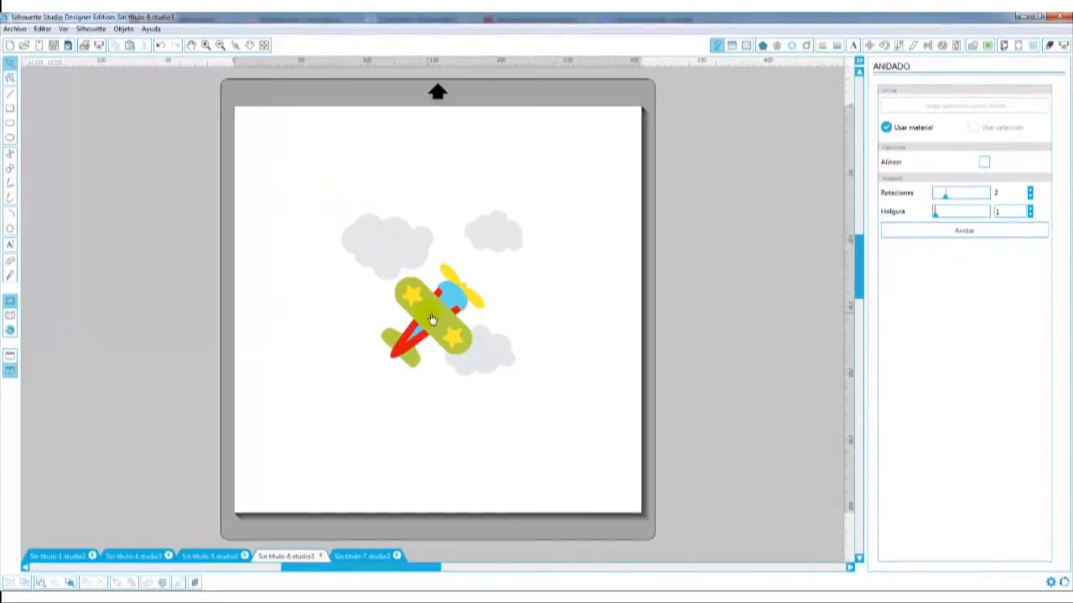
{"action": "left_click_drag", "start_coordinate": [430, 318], "coordinate": [320, 334]}
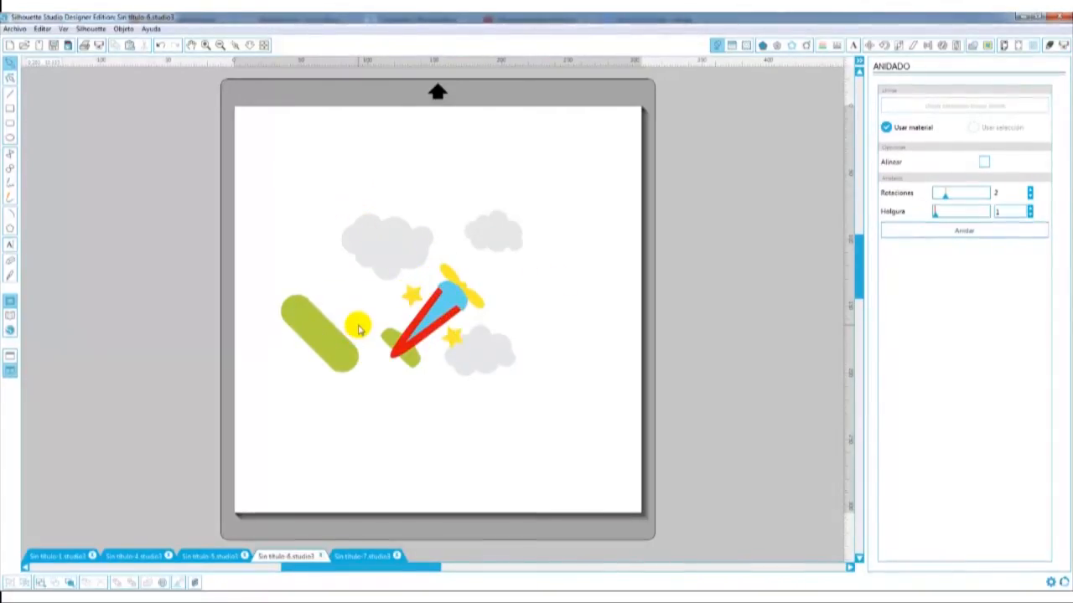
{"action": "key", "text": "ctrl+z"}
{"action": "left_click_drag", "start_coordinate": [478, 372], "coordinate": [518, 406]}
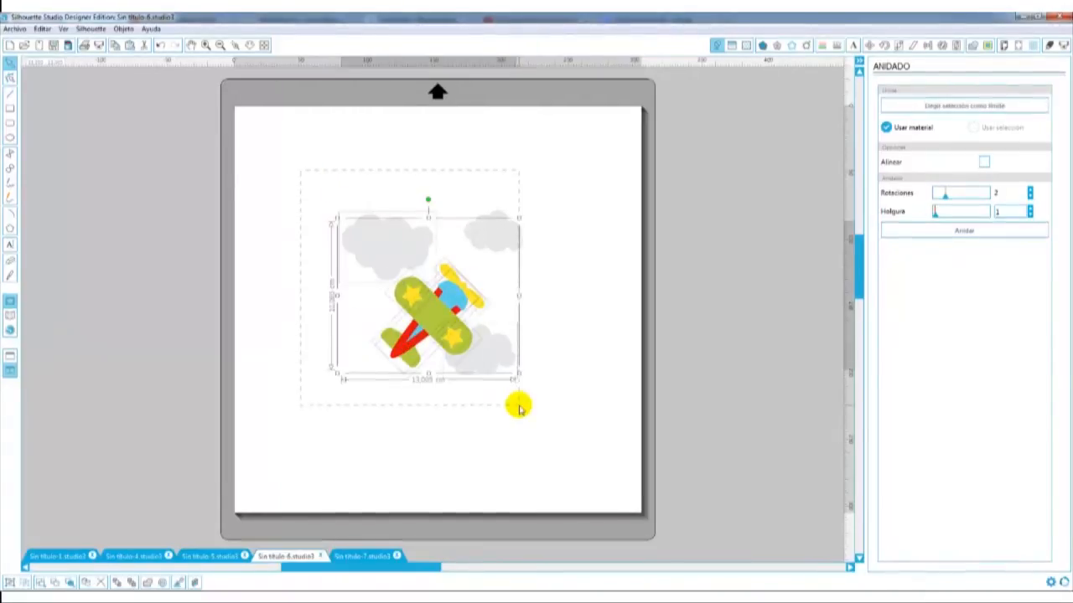
{"action": "left_click_drag", "start_coordinate": [492, 356], "coordinate": [662, 431]}
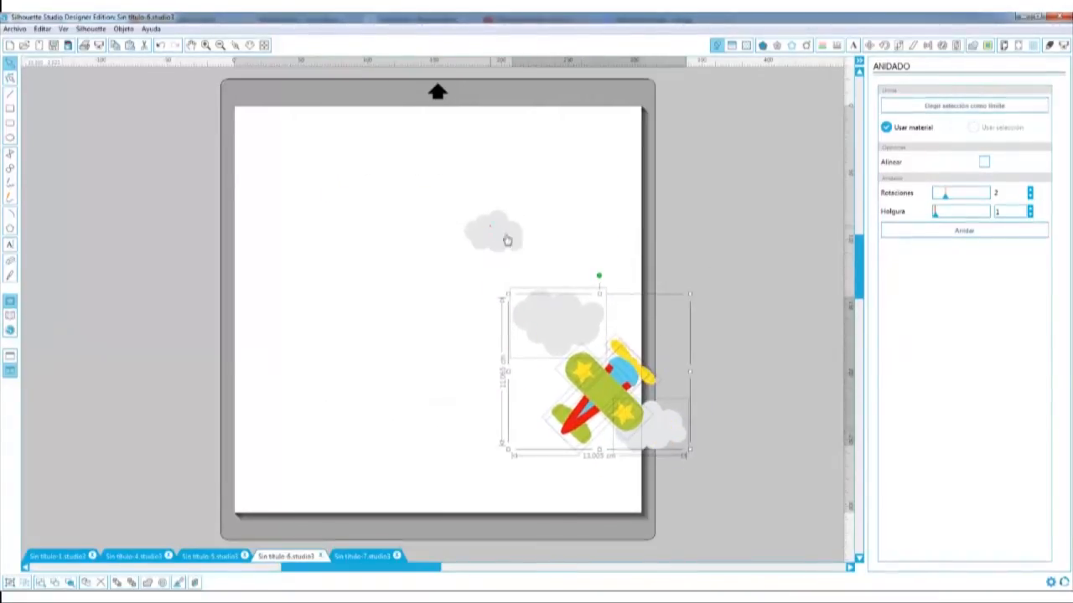
{"action": "left_click_drag", "start_coordinate": [506, 238], "coordinate": [632, 270]}
Draw a rectangle about 14.9 cm wide in the page's upper-left corner and set it as the nesting boundary.
{"action": "left_click", "coordinate": [127, 123]}
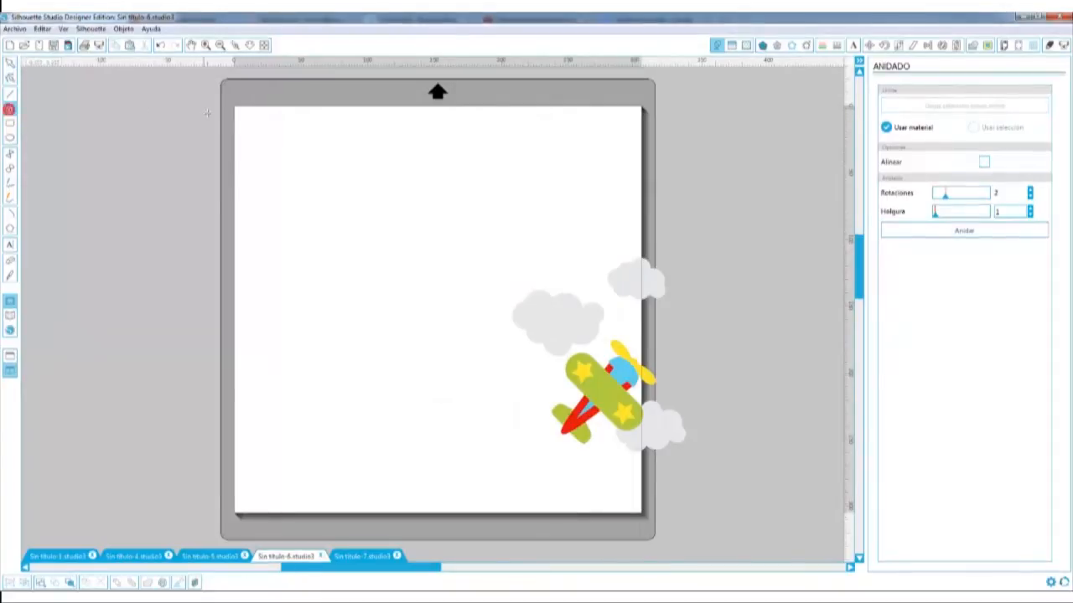
{"action": "left_click", "coordinate": [238, 110]}
{"action": "mouse_move", "coordinate": [238, 110]}
{"action": "left_mouse_down"}
{"action": "mouse_move", "coordinate": [414, 328]}
{"action": "mouse_move", "coordinate": [424, 306]}
{"action": "left_mouse_up"}
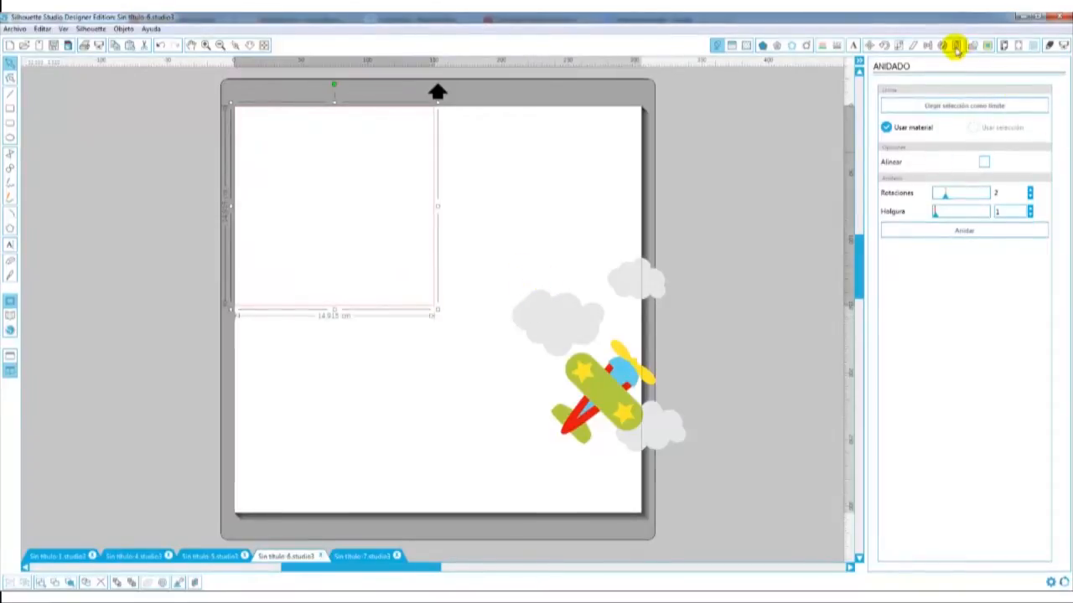
{"action": "left_click", "coordinate": [958, 105]}
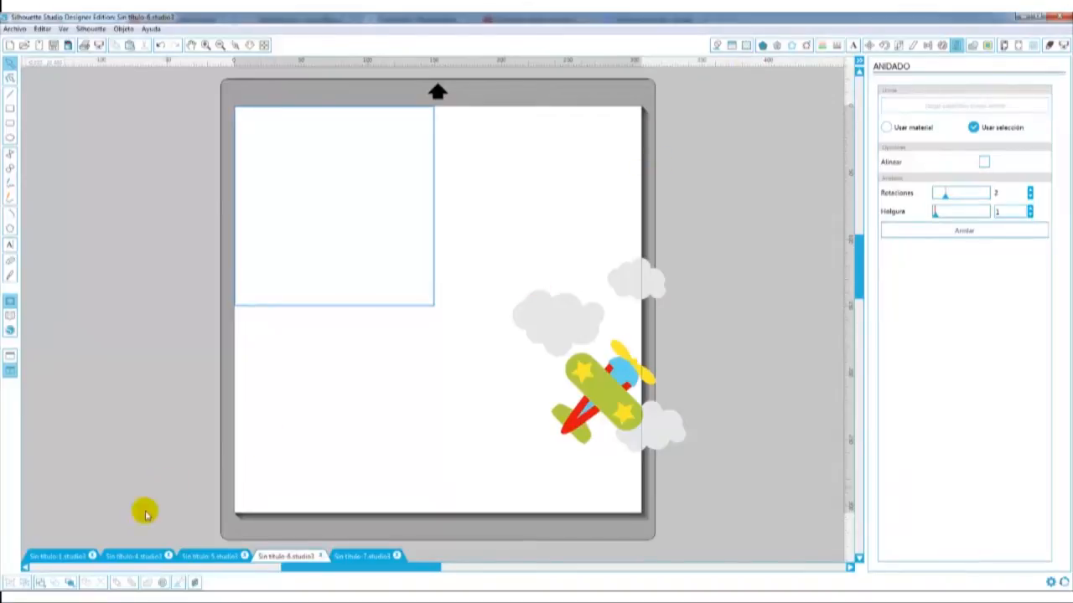
Nest the gray clouds, selected by fill color, inside the square boundary and move them out beyond the page's right edge.
{"action": "left_click", "coordinate": [70, 582]}
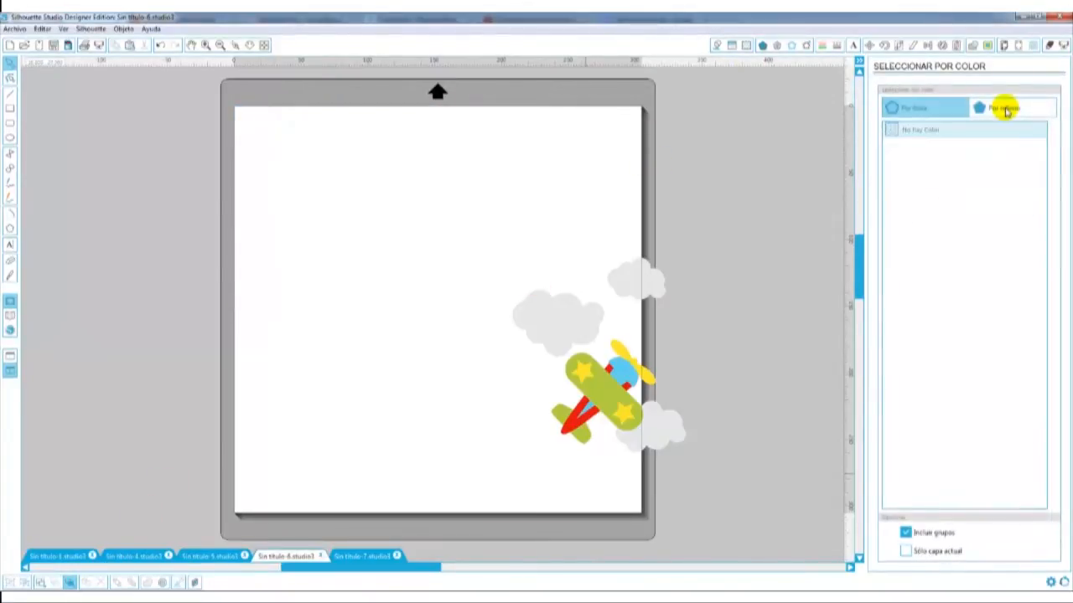
{"action": "left_click", "coordinate": [1005, 110]}
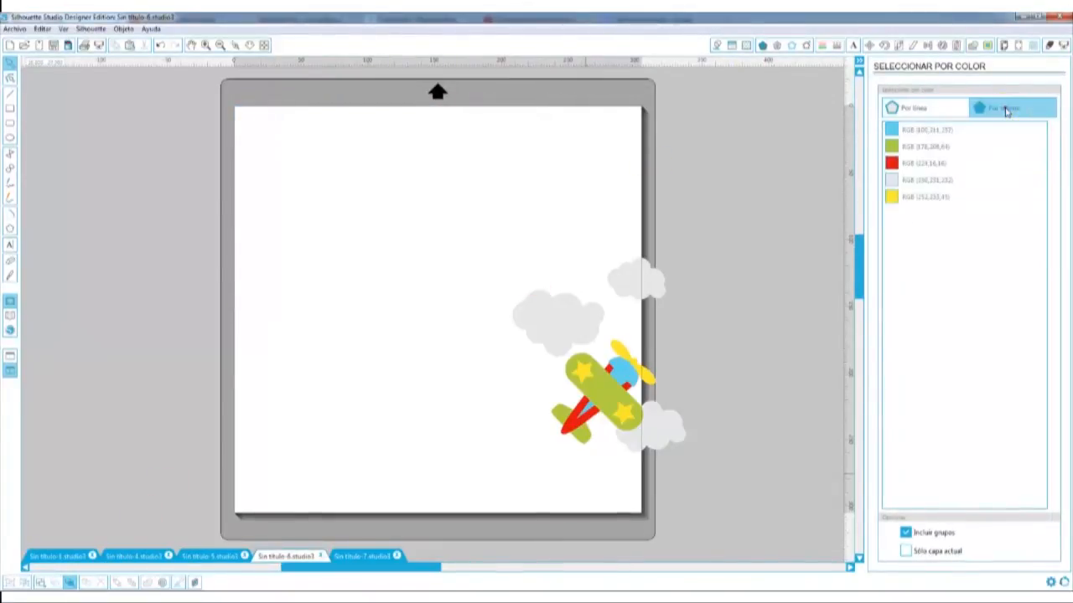
{"action": "left_click", "coordinate": [910, 182]}
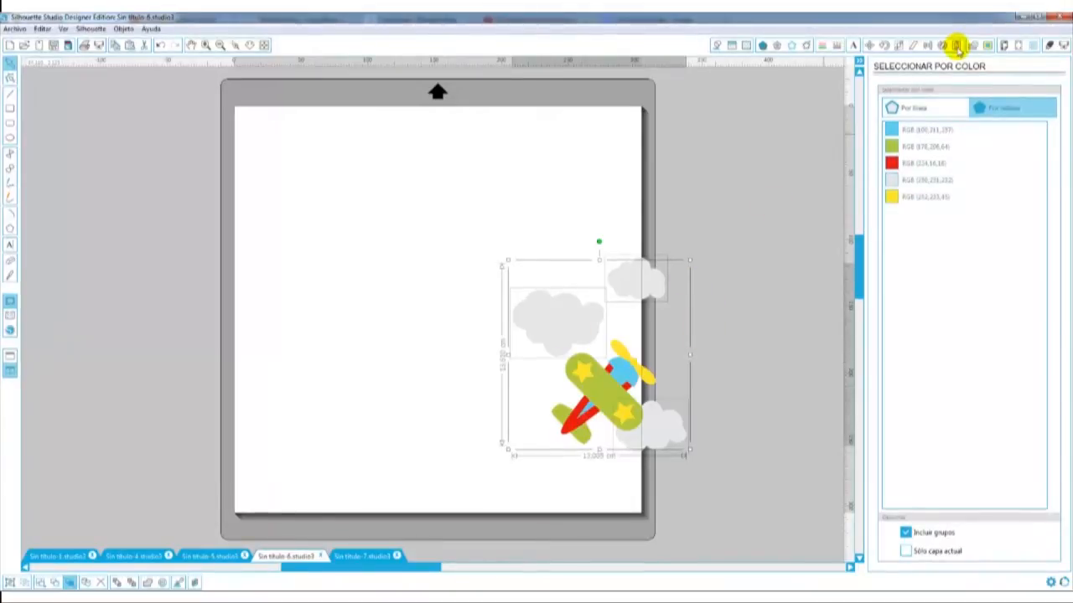
{"action": "left_click", "coordinate": [957, 46]}
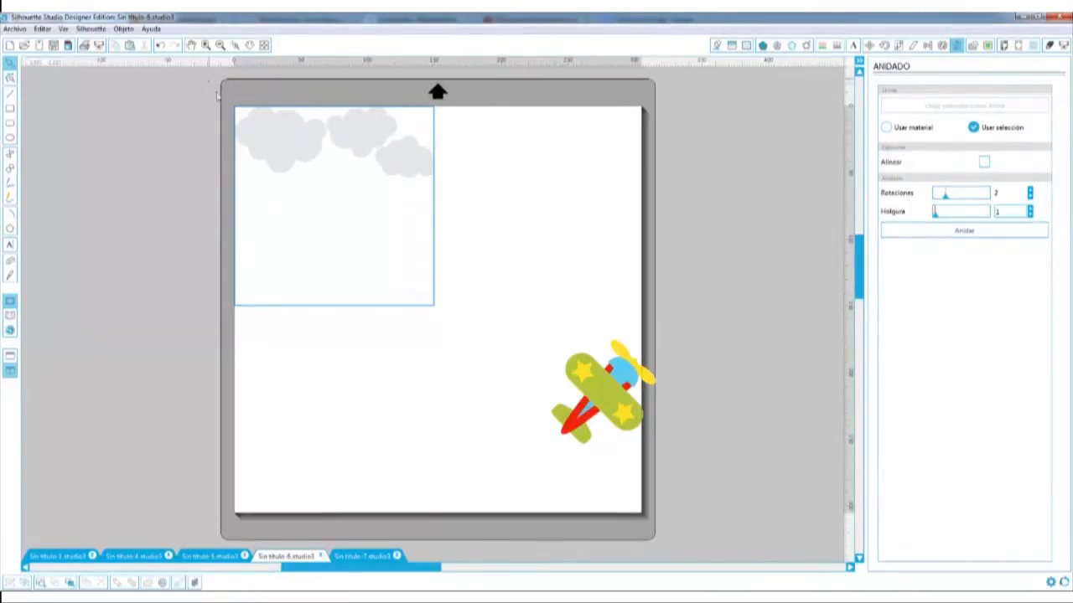
{"action": "left_click_drag", "start_coordinate": [216, 95], "coordinate": [450, 210]}
{"action": "left_click_drag", "start_coordinate": [417, 162], "coordinate": [707, 232]}
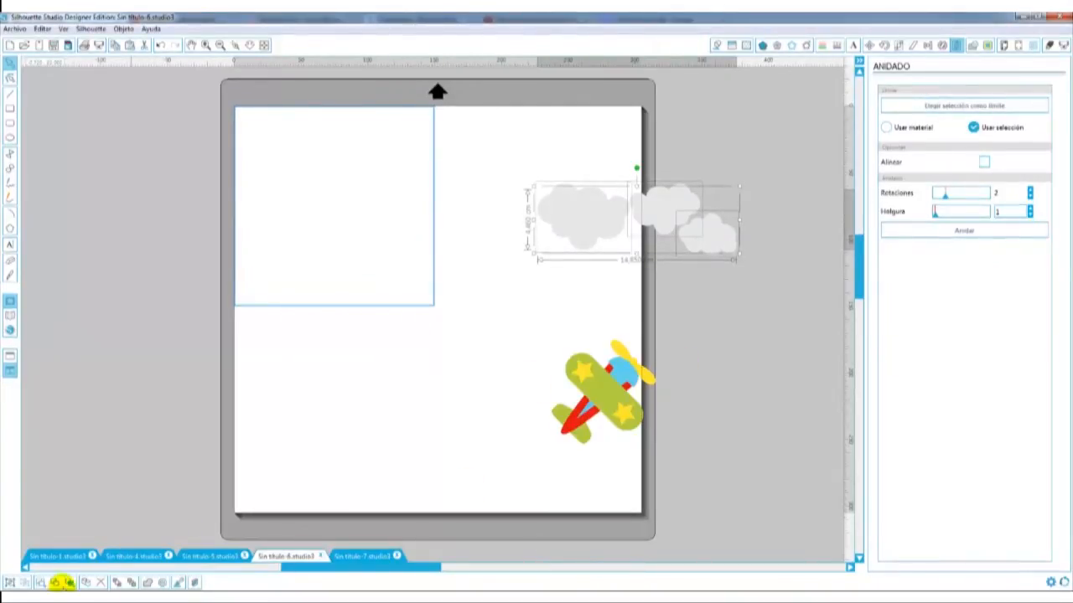
Nest the green airplane parts, selected by fill color, inside the square boundary and move them out beyond the page's right edge.
{"action": "left_click", "coordinate": [72, 582]}
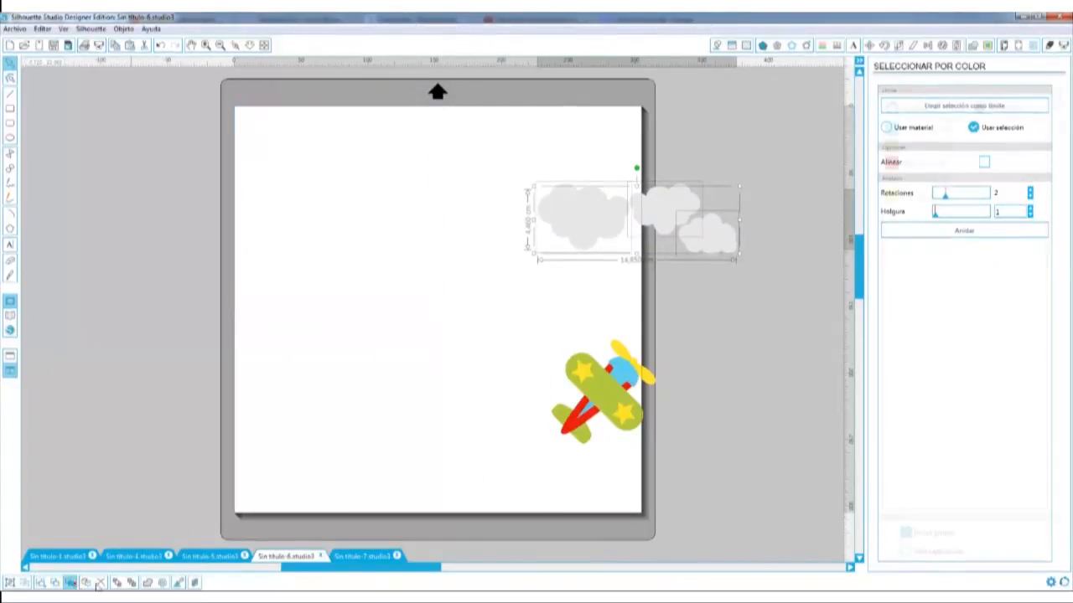
{"action": "left_click", "coordinate": [909, 147]}
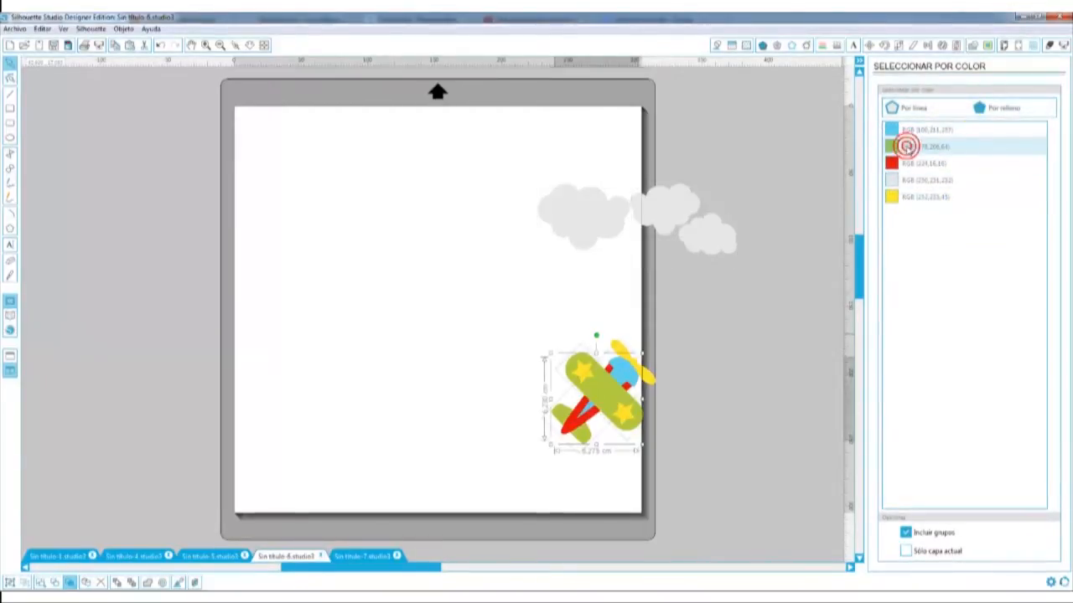
{"action": "left_click", "coordinate": [955, 45]}
{"action": "left_click", "coordinate": [946, 230]}
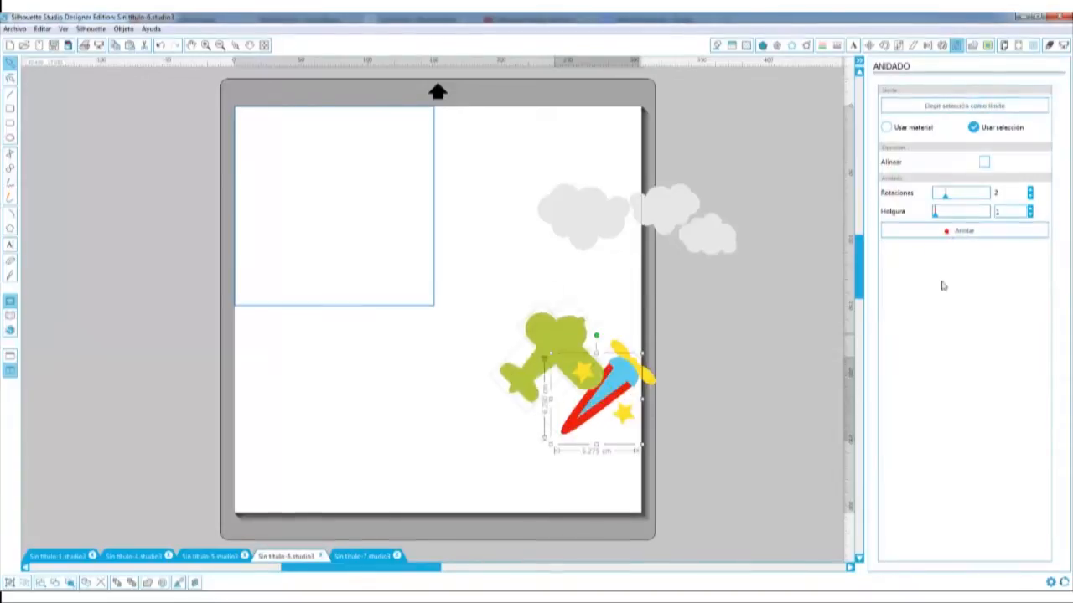
{"action": "left_click_drag", "start_coordinate": [220, 91], "coordinate": [416, 233]}
{"action": "left_click_drag", "start_coordinate": [381, 173], "coordinate": [795, 355]}
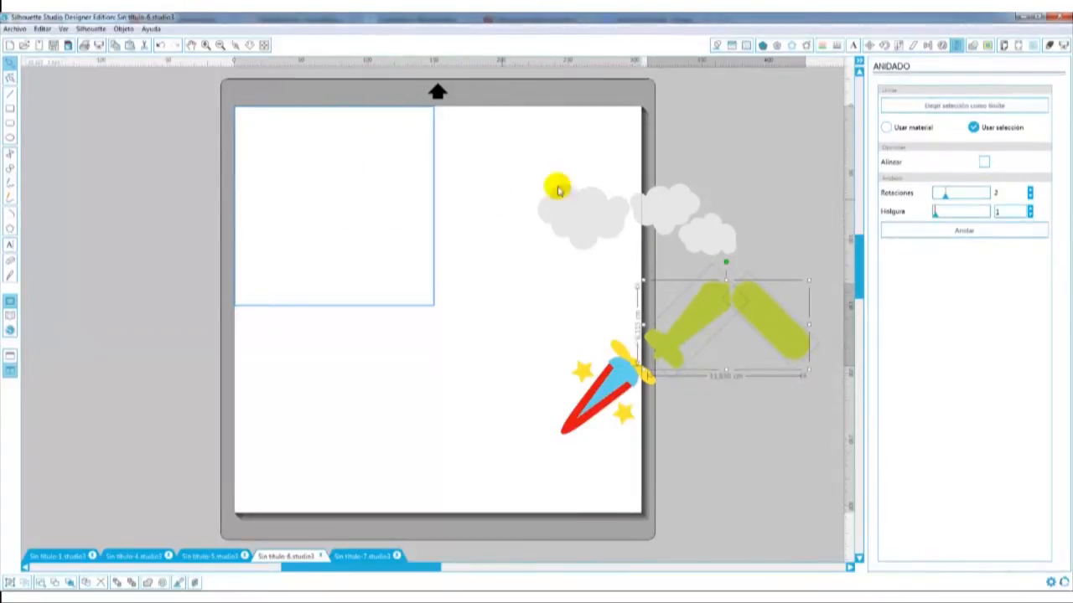
Set the page size to the current printer (Impresora actual) with vertical orientation.
{"action": "left_click", "coordinate": [1006, 46]}
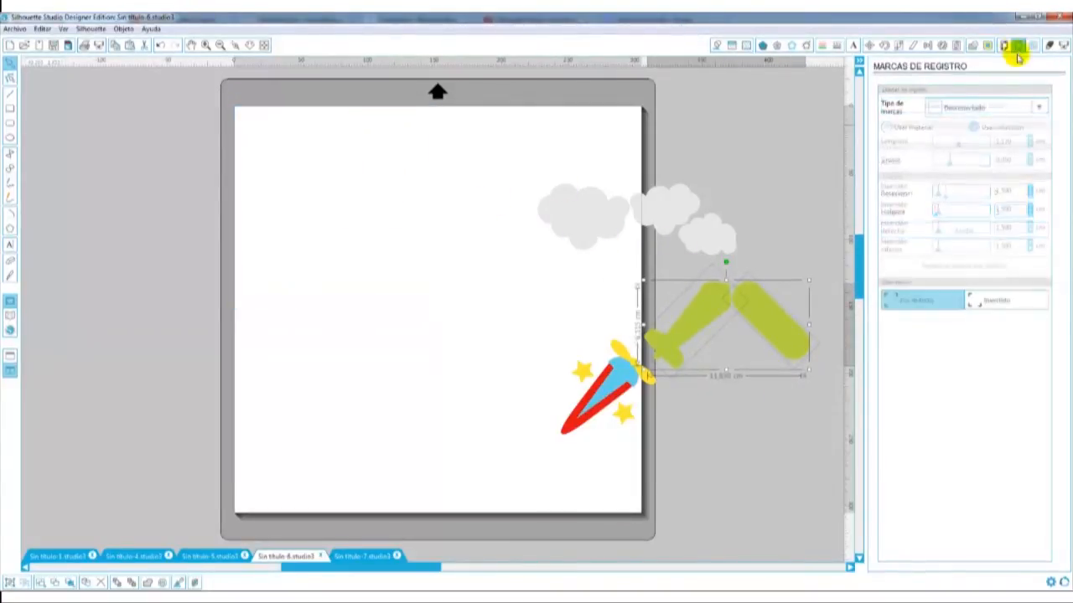
{"action": "left_click", "coordinate": [1002, 45]}
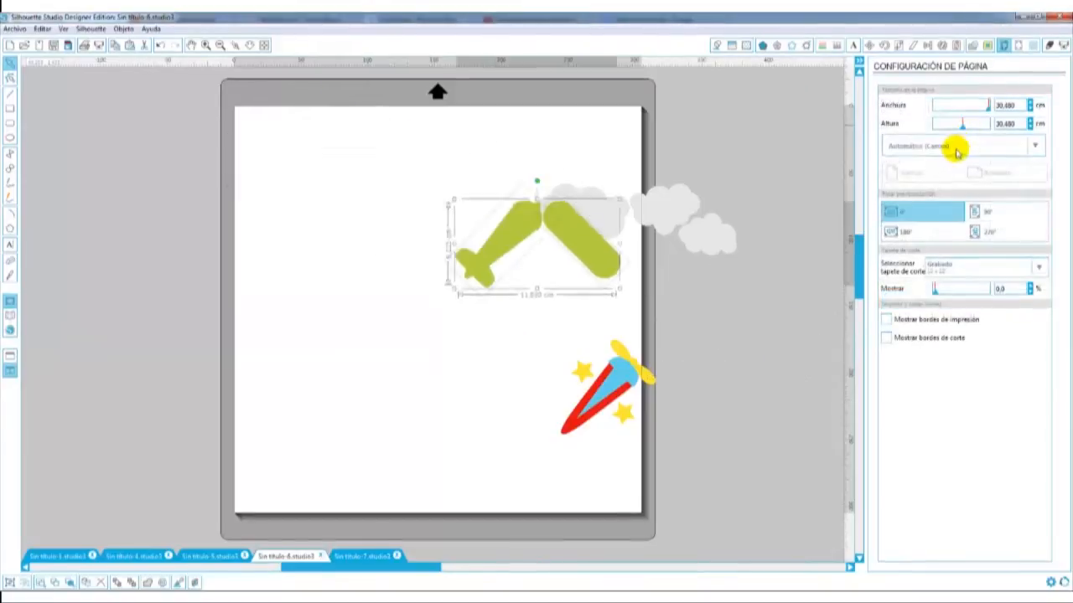
{"action": "left_click", "coordinate": [955, 146]}
{"action": "left_click", "coordinate": [922, 207]}
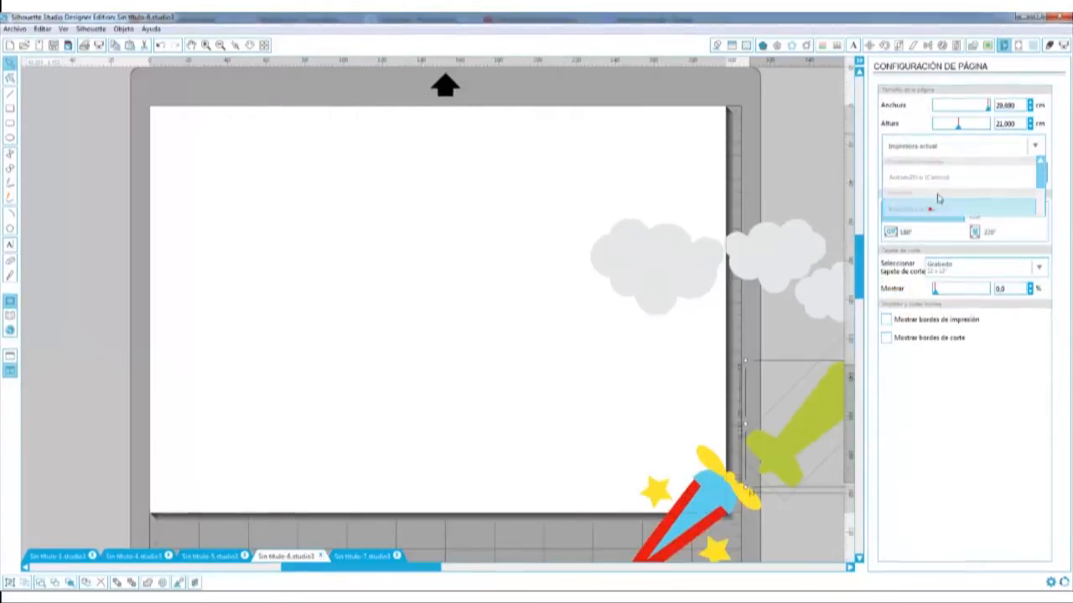
{"action": "left_click", "coordinate": [914, 172]}
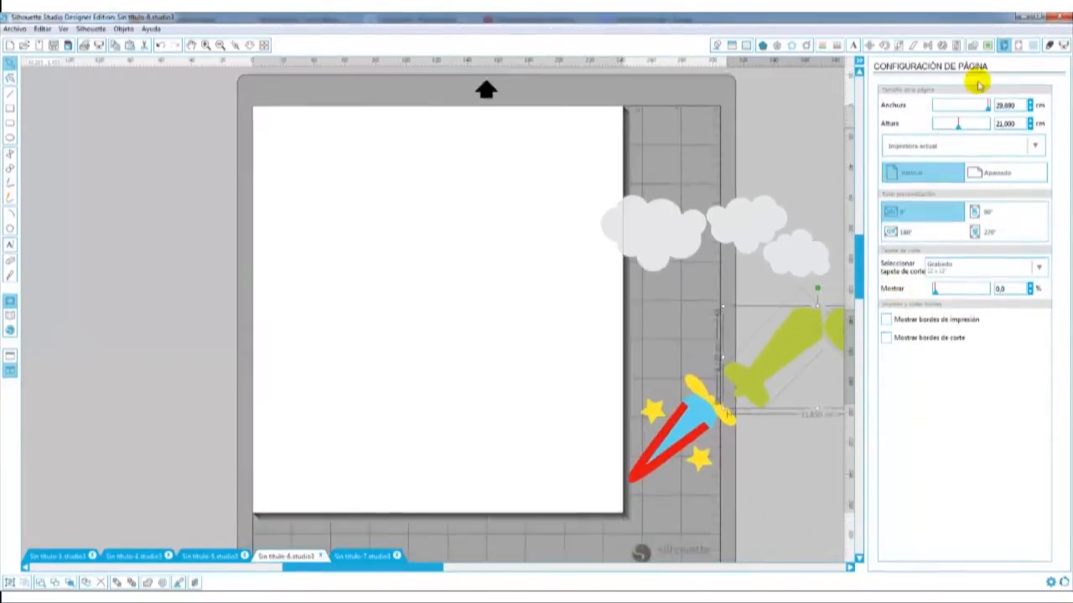
Add registration marks of Tipo 1 (CAMEO, Portrait) to the page.
{"action": "left_click", "coordinate": [1016, 48]}
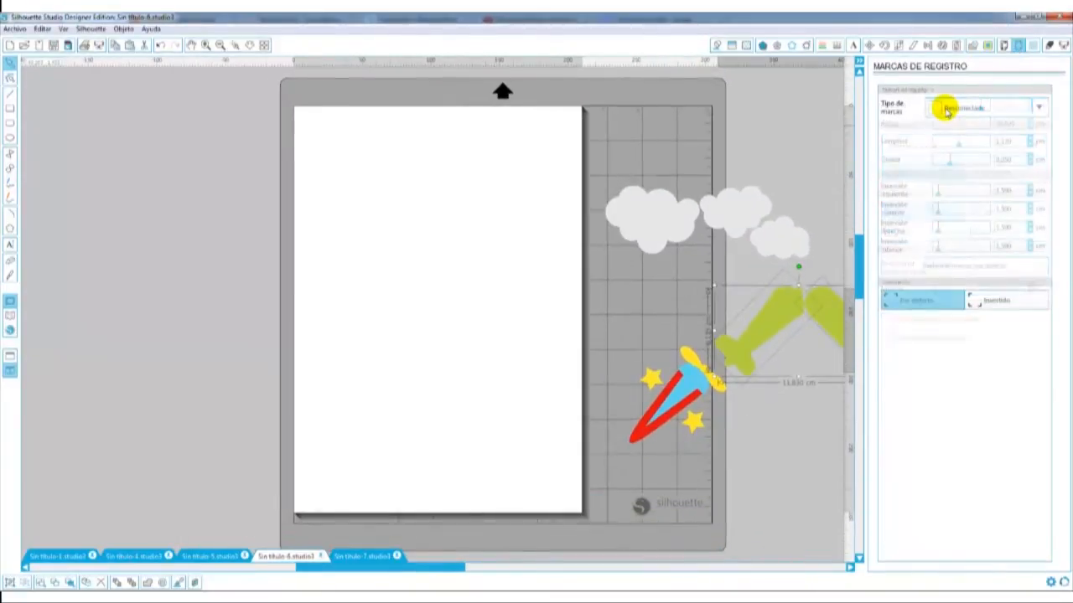
{"action": "left_click", "coordinate": [951, 109]}
{"action": "left_click", "coordinate": [964, 150]}
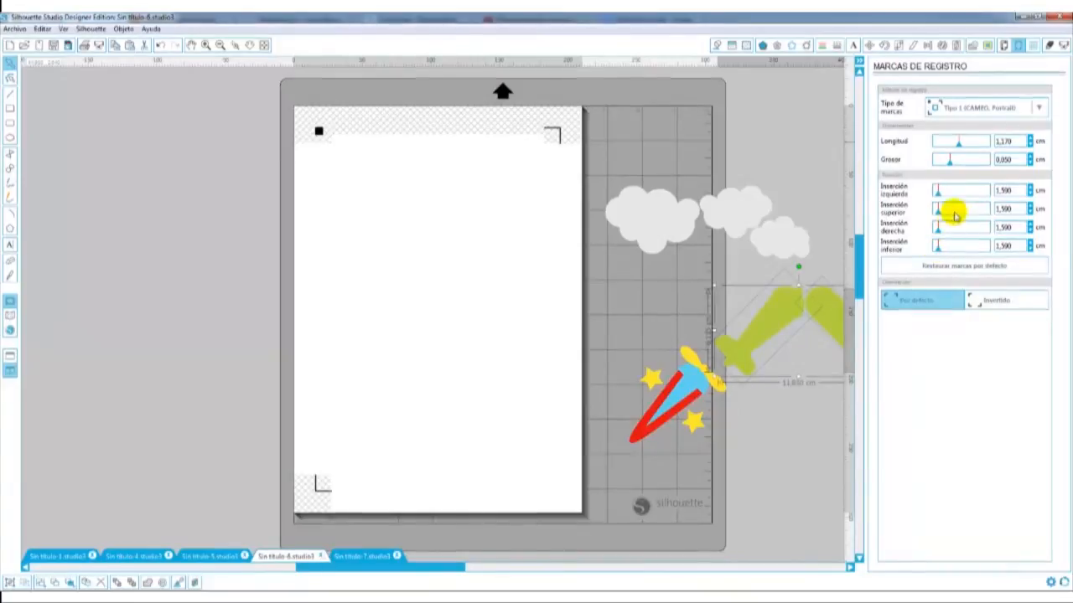
Show both the print borders and the cut borders on the page.
{"action": "left_click", "coordinate": [1004, 47]}
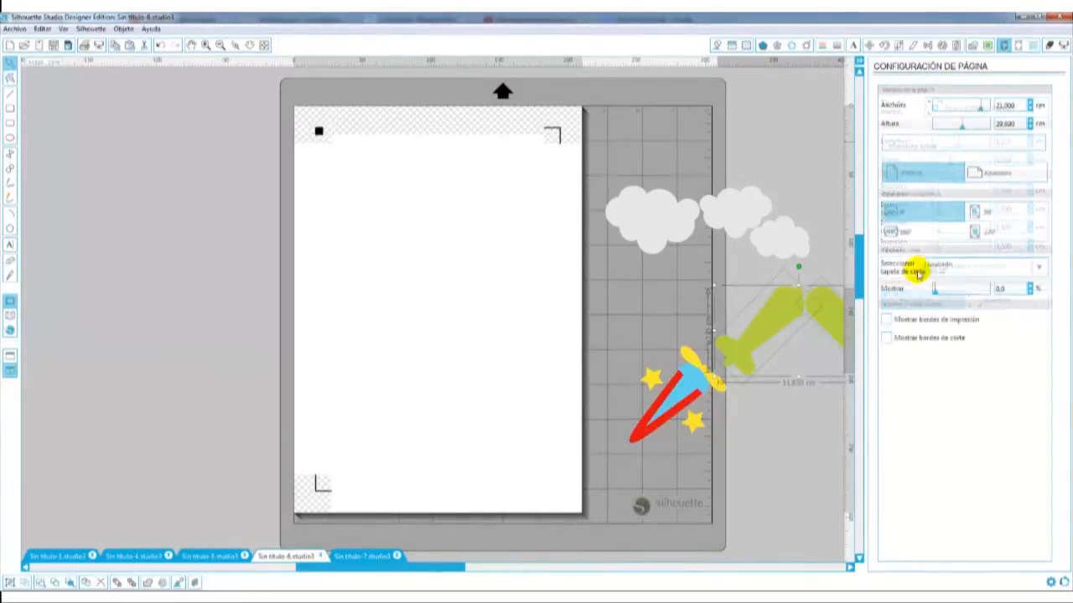
{"action": "left_click", "coordinate": [886, 319]}
{"action": "left_click", "coordinate": [887, 339]}
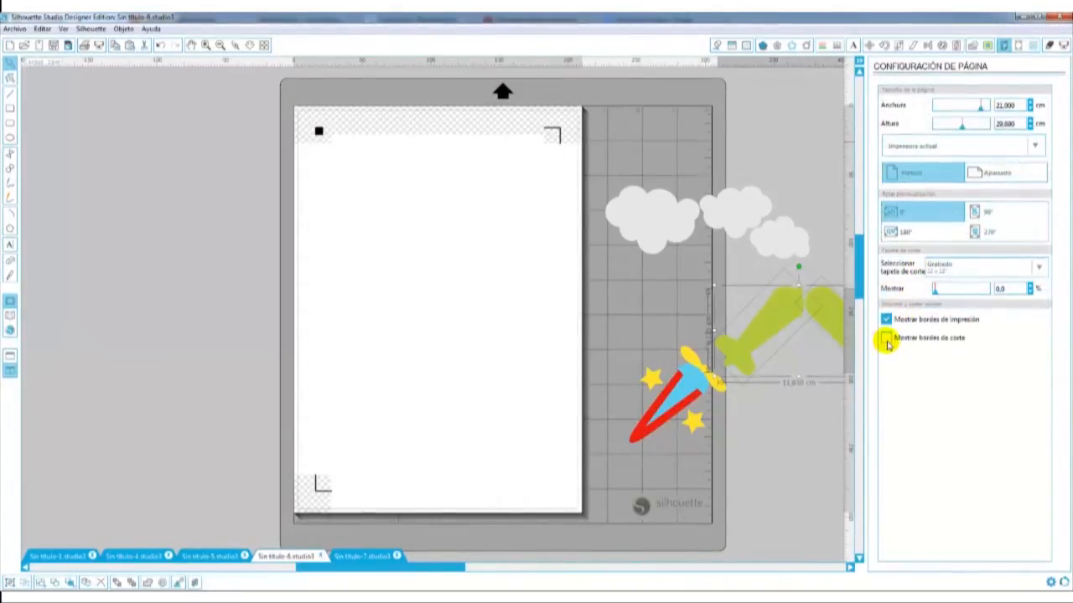
{"action": "left_click", "coordinate": [886, 339]}
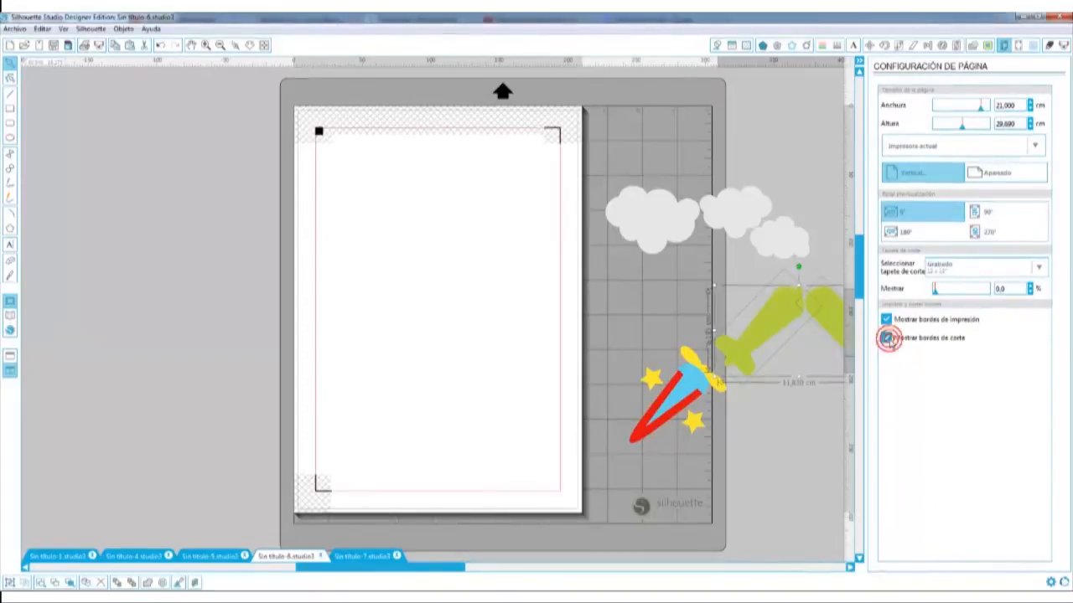
Set nesting to use the material as its boundary instead of the selection.
{"action": "scroll", "coordinate": [616, 256], "scroll_direction": "up", "scroll_amount": 2}
{"action": "left_click_drag", "start_coordinate": [440, 569], "coordinate": [488, 570]}
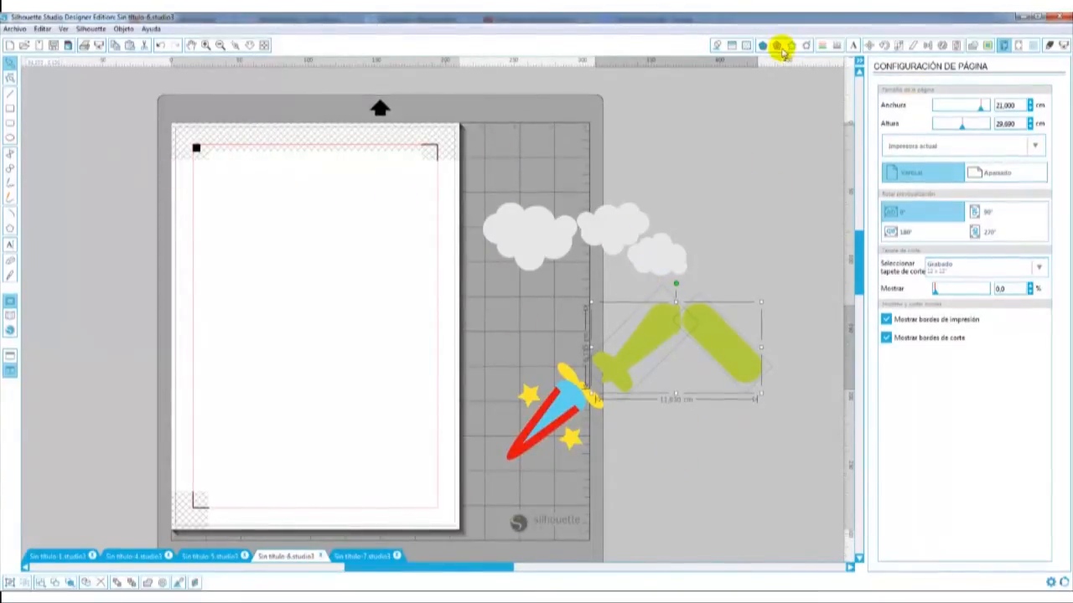
{"action": "left_click", "coordinate": [950, 46]}
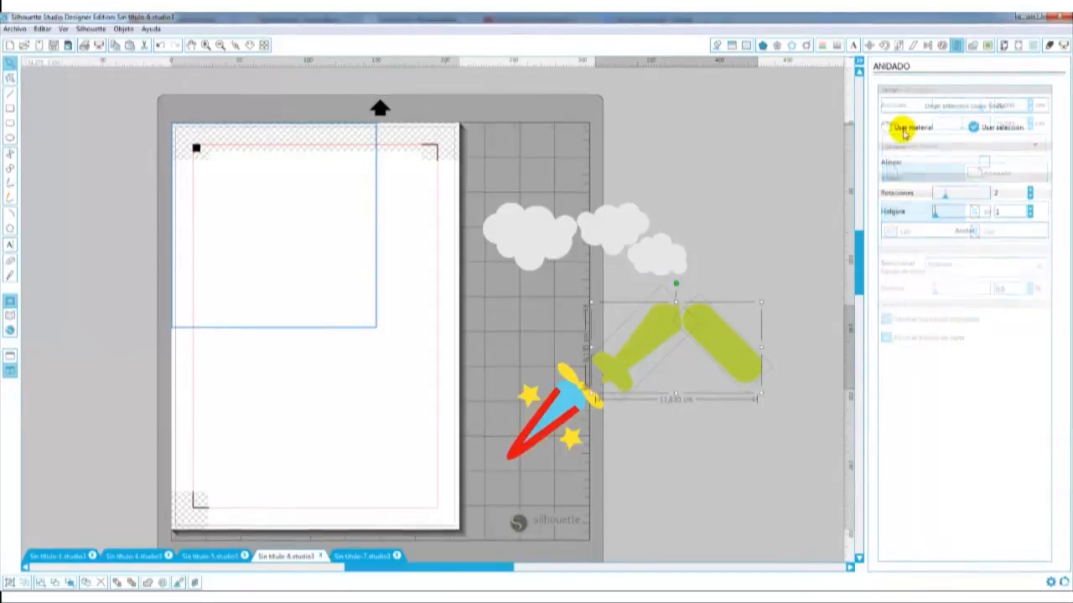
{"action": "left_click", "coordinate": [886, 127]}
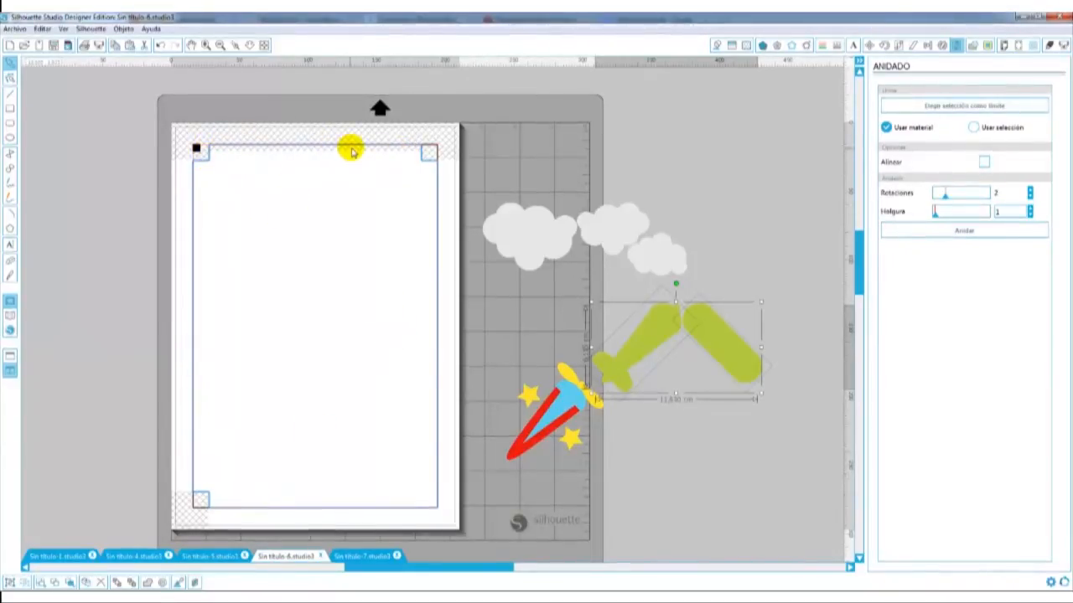
Draw a rectangle just inside the cut border and edit its points to notch the lower-left corner around the registration mark.
{"action": "left_click", "coordinate": [10, 108]}
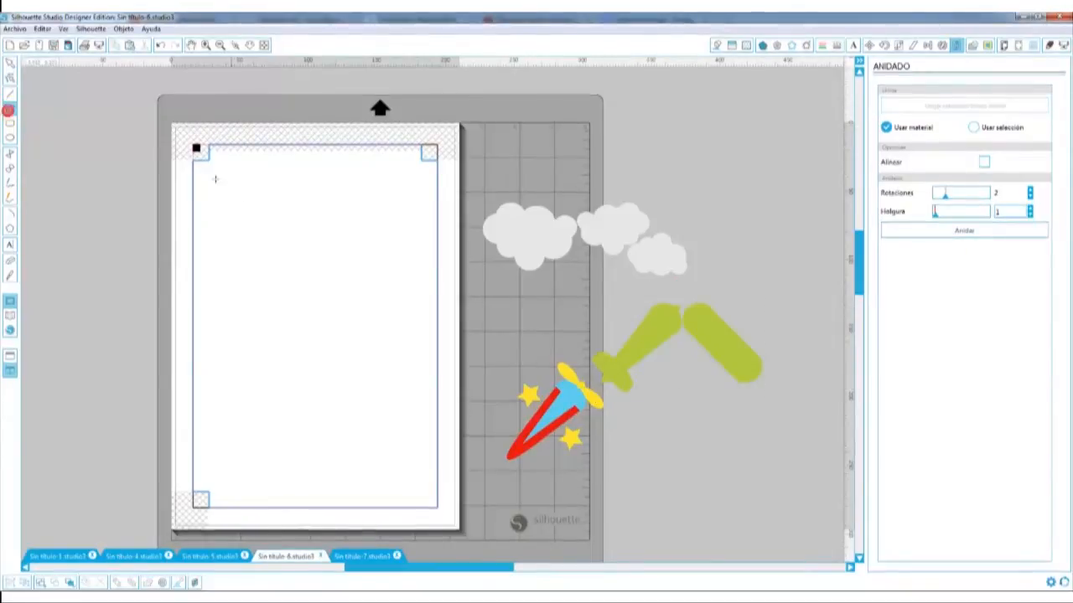
{"action": "left_click_drag", "start_coordinate": [272, 266], "coordinate": [412, 500]}
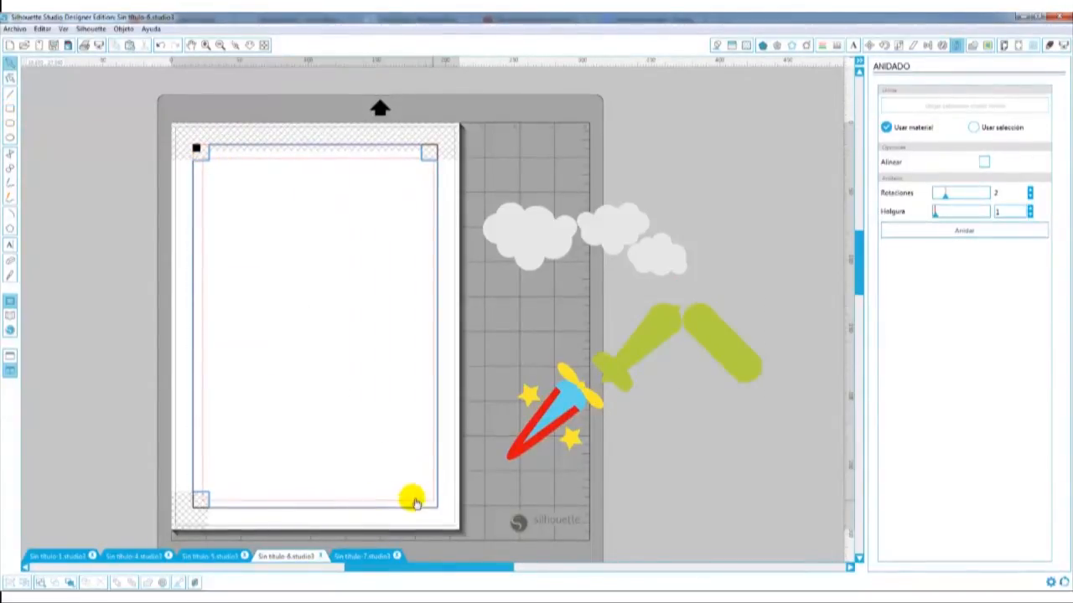
{"action": "double_click", "coordinate": [233, 506]}
{"action": "left_click", "coordinate": [219, 501]}
{"action": "left_click", "coordinate": [205, 501]}
{"action": "left_click_drag", "start_coordinate": [204, 500], "coordinate": [217, 493]}
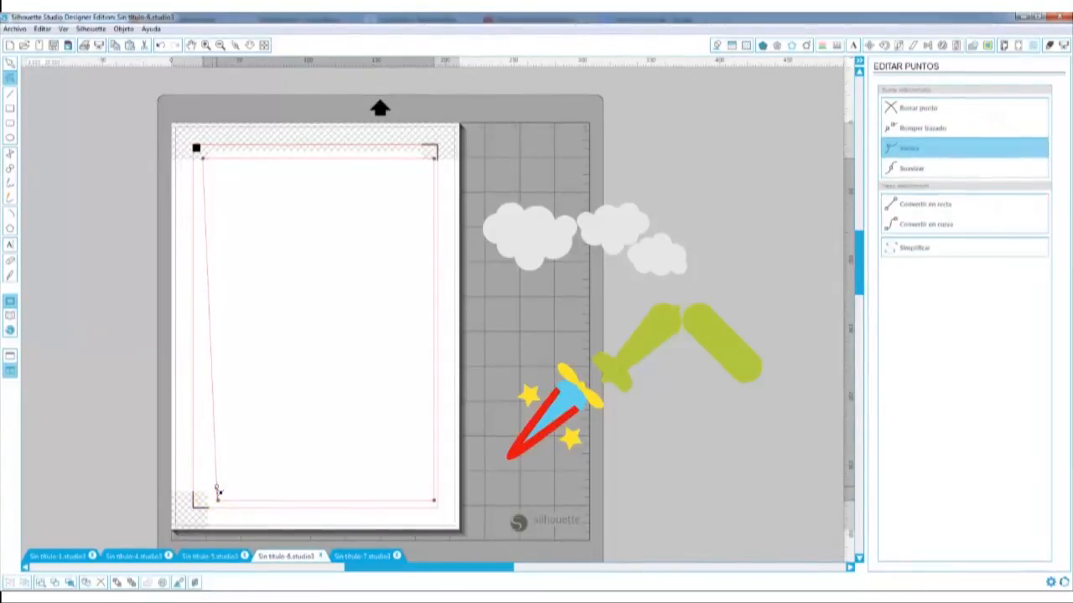
{"action": "double_click", "coordinate": [216, 477]}
{"action": "double_click", "coordinate": [217, 481]}
{"action": "mouse_move", "coordinate": [209, 479]}
{"action": "left_mouse_down"}
{"action": "mouse_move", "coordinate": [197, 486]}
{"action": "mouse_move", "coordinate": [215, 491]}
{"action": "left_mouse_up"}
{"action": "left_click", "coordinate": [216, 488]}
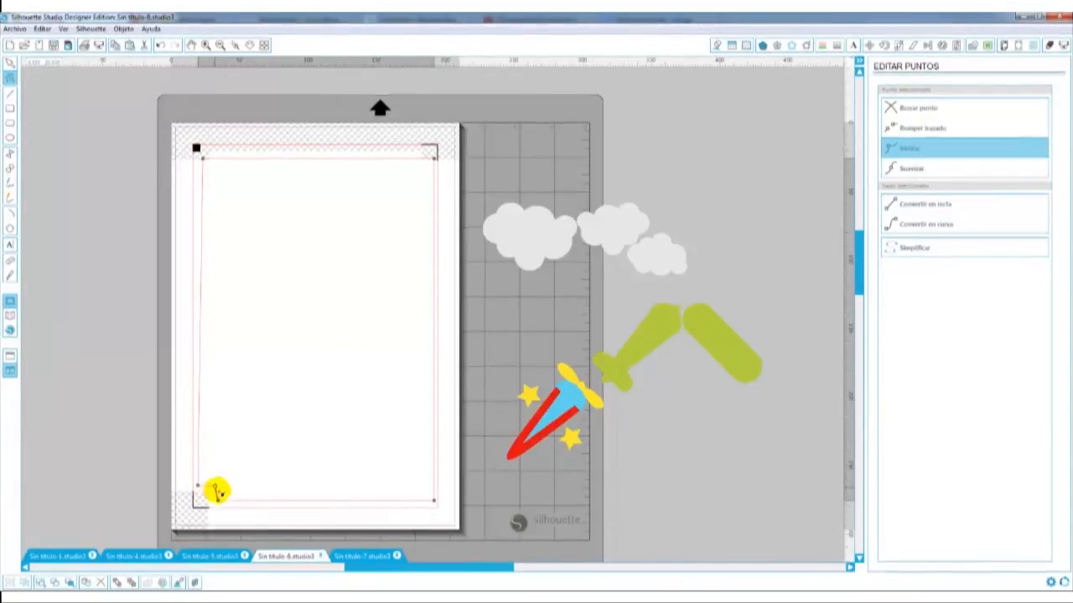
Notch the upper-left and upper-right corners of the boundary rectangle around the registration marks and straighten the lower-left notch.
{"action": "left_click", "coordinate": [419, 157]}
{"action": "left_click_drag", "start_coordinate": [425, 159], "coordinate": [403, 170]}
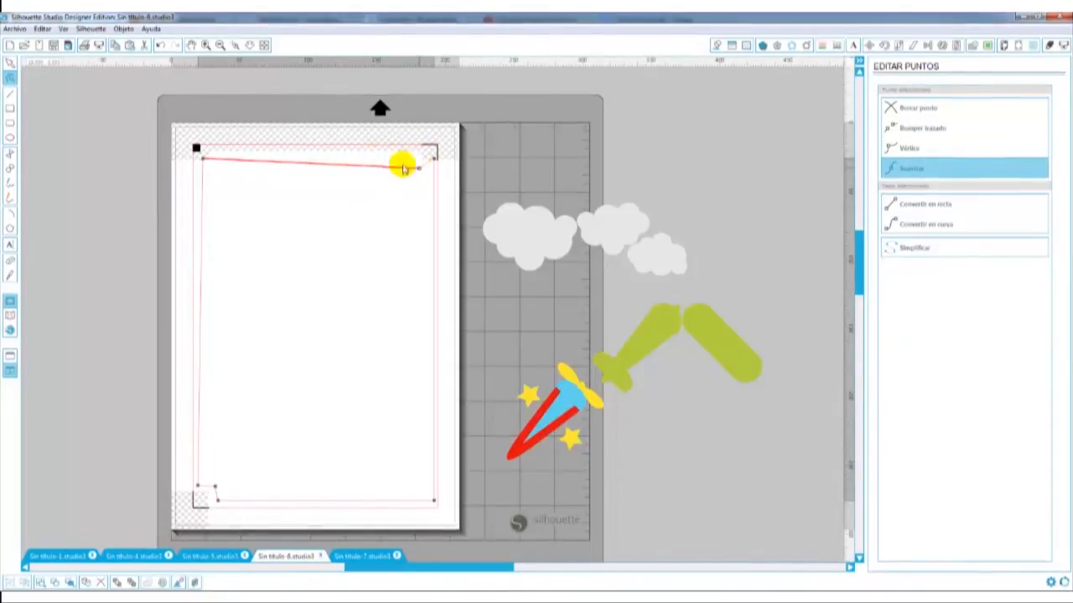
{"action": "left_click", "coordinate": [216, 164]}
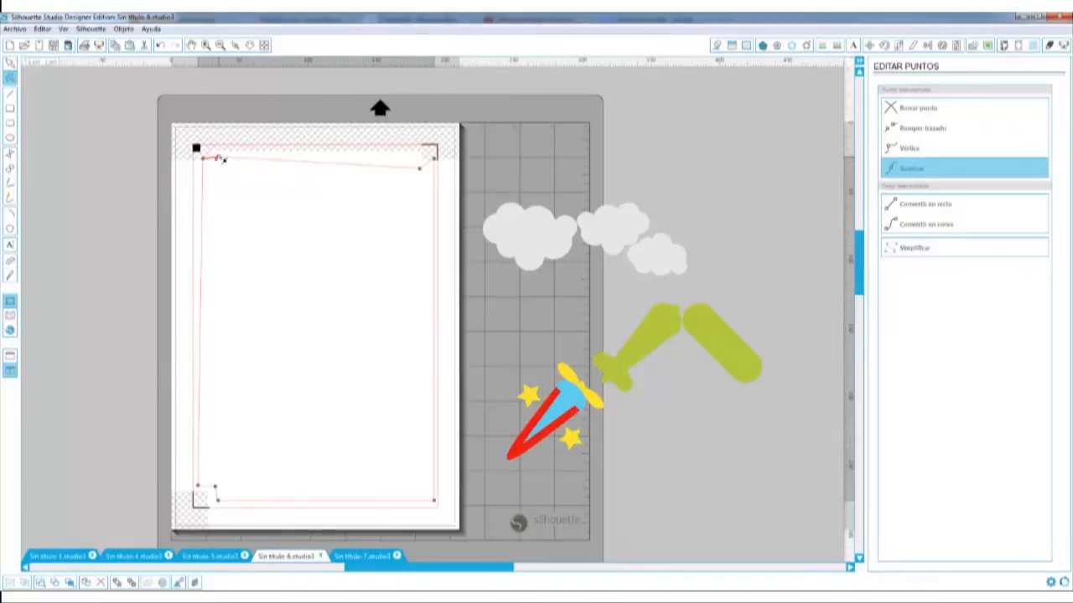
{"action": "left_click_drag", "start_coordinate": [215, 157], "coordinate": [198, 165]}
{"action": "left_click", "coordinate": [206, 161]}
{"action": "left_click", "coordinate": [404, 168]}
{"action": "left_click_drag", "start_coordinate": [404, 168], "coordinate": [419, 160]}
{"action": "left_click", "coordinate": [420, 170]}
{"action": "left_click_drag", "start_coordinate": [434, 158], "coordinate": [435, 164]}
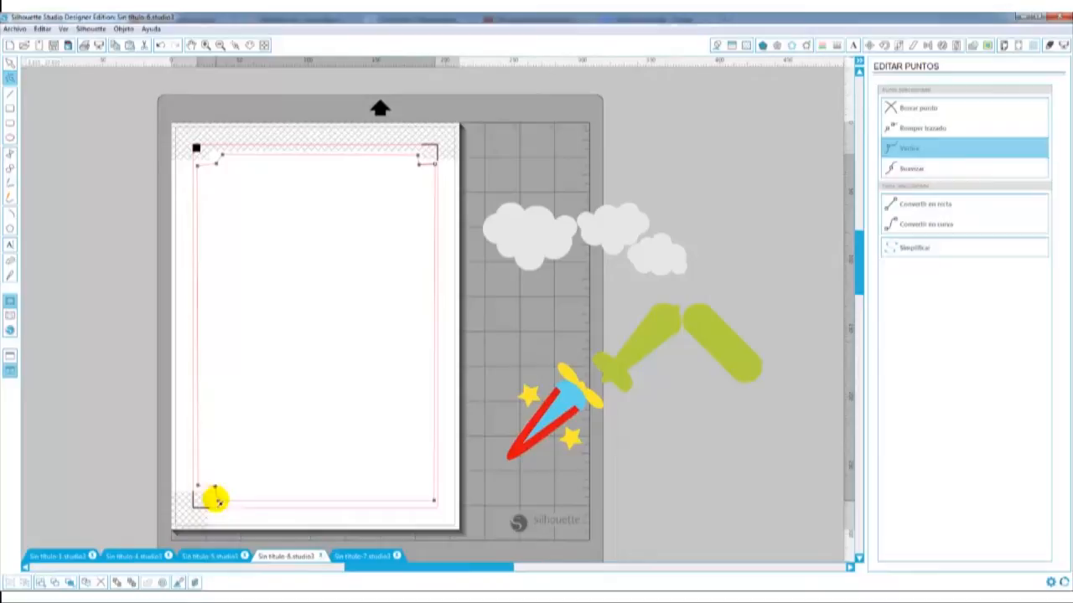
{"action": "left_click", "coordinate": [215, 500]}
{"action": "left_click", "coordinate": [223, 158]}
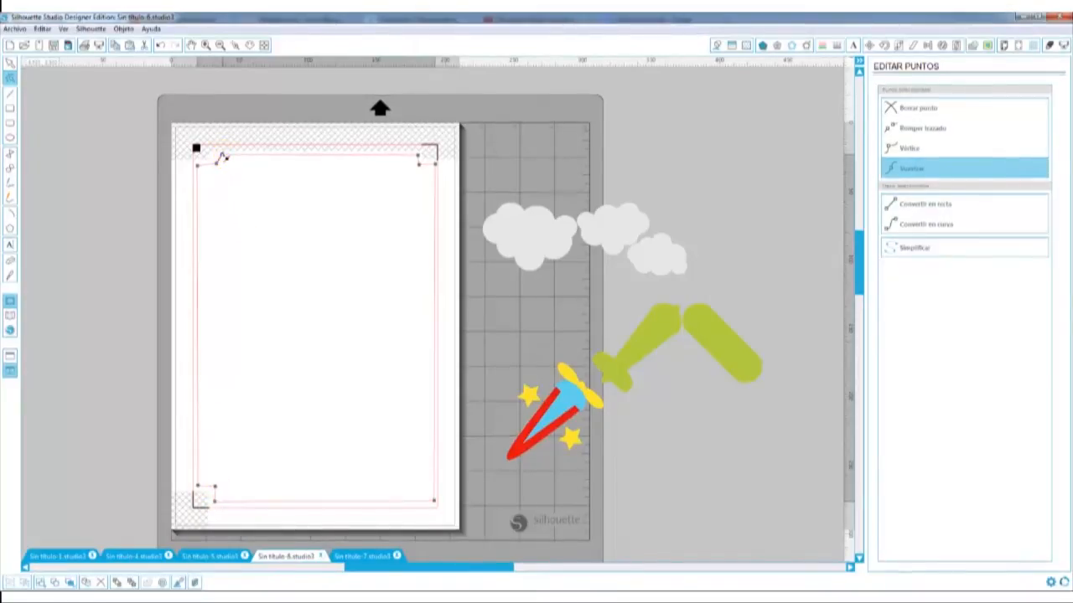
{"action": "left_click", "coordinate": [56, 108]}
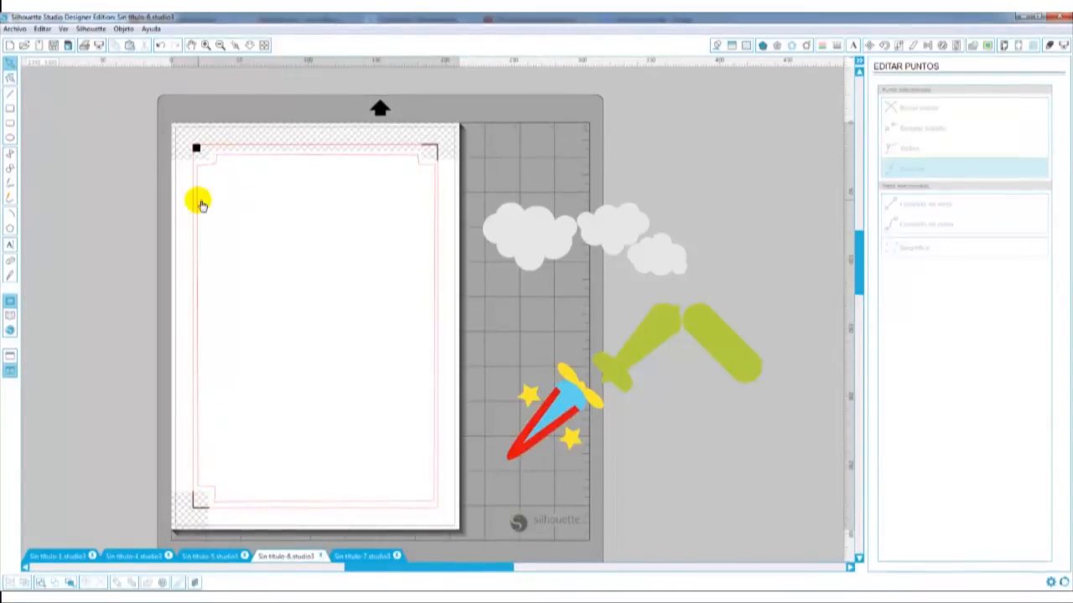
Set the notched outline as the nesting boundary and nest the airplane, cloud and star pieces inside it.
{"action": "left_click", "coordinate": [199, 201]}
{"action": "left_click", "coordinate": [381, 116]}
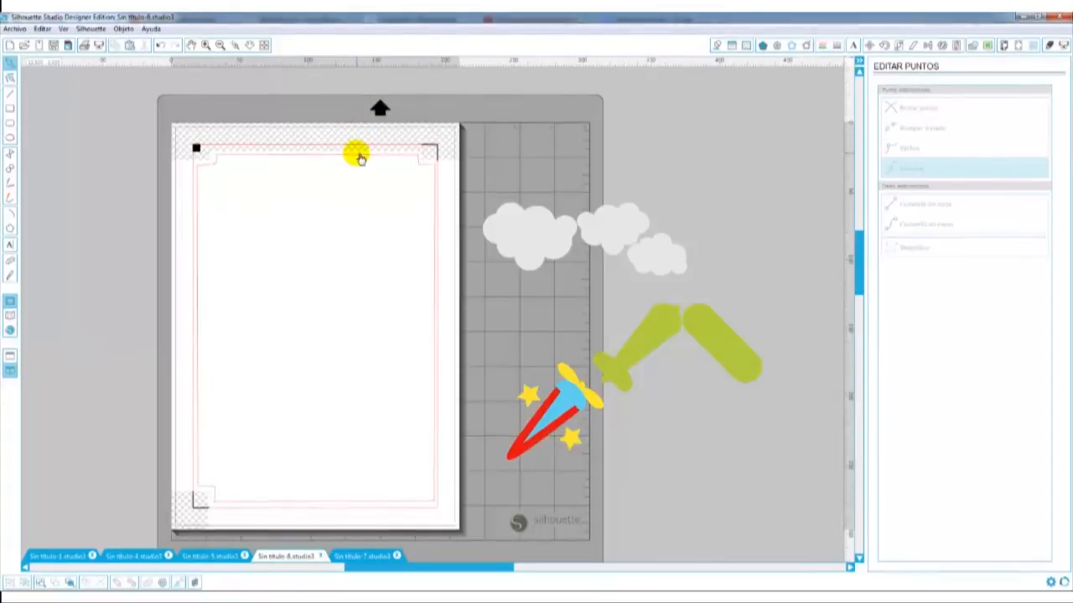
{"action": "left_click", "coordinate": [359, 157]}
{"action": "left_click", "coordinate": [957, 45]}
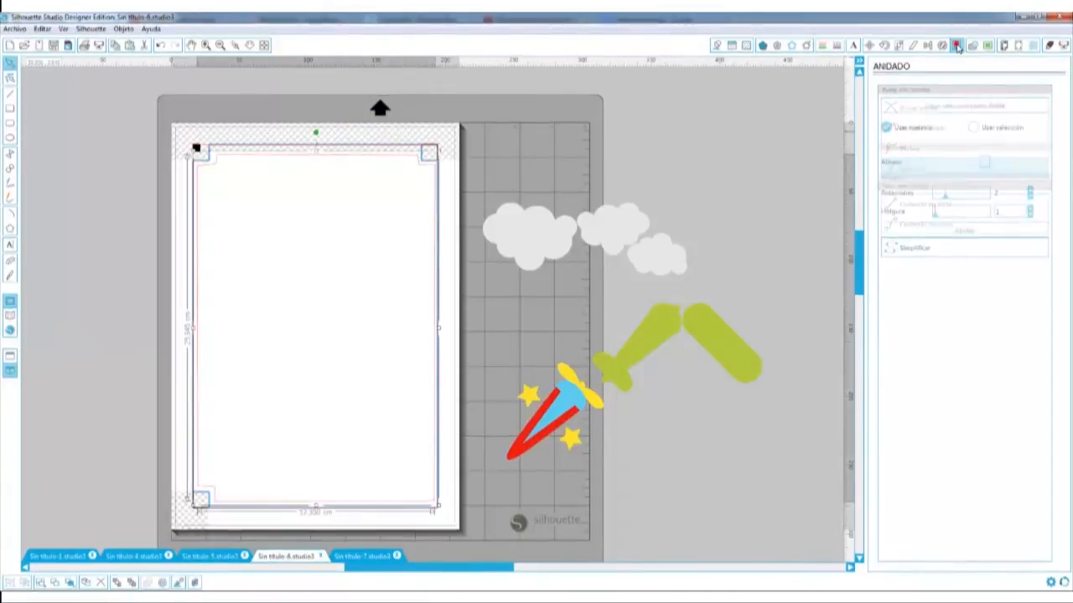
{"action": "left_click", "coordinate": [973, 128]}
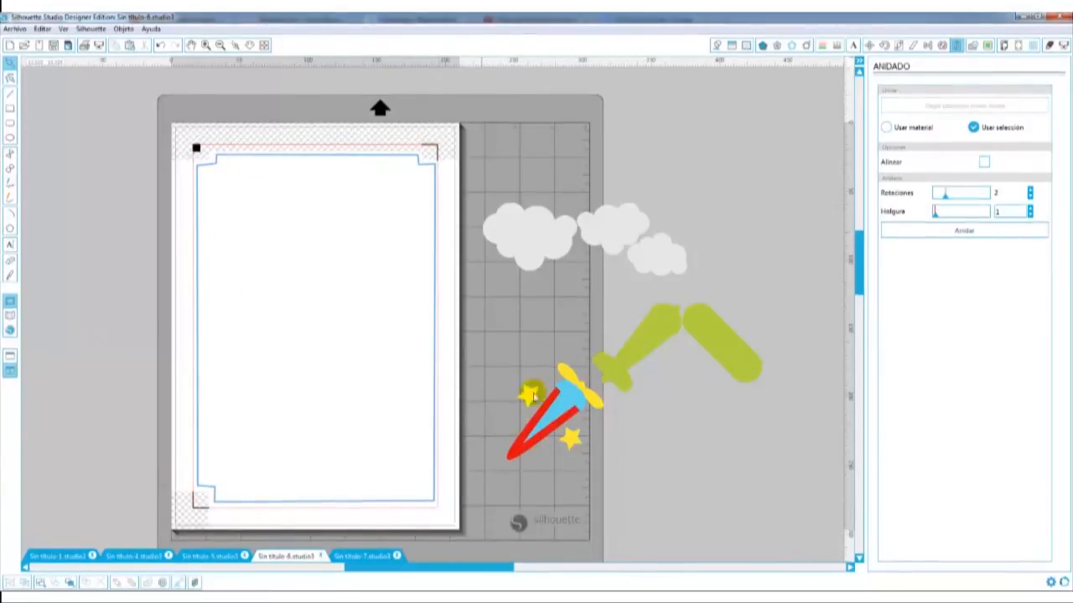
{"action": "left_click_drag", "start_coordinate": [761, 179], "coordinate": [478, 491]}
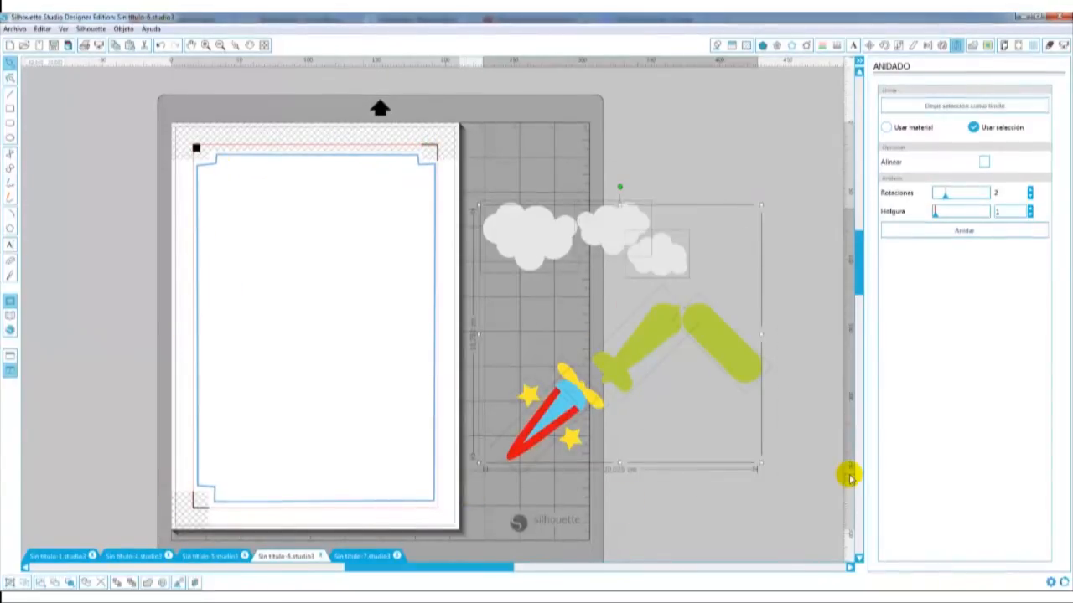
{"action": "left_click", "coordinate": [935, 236]}
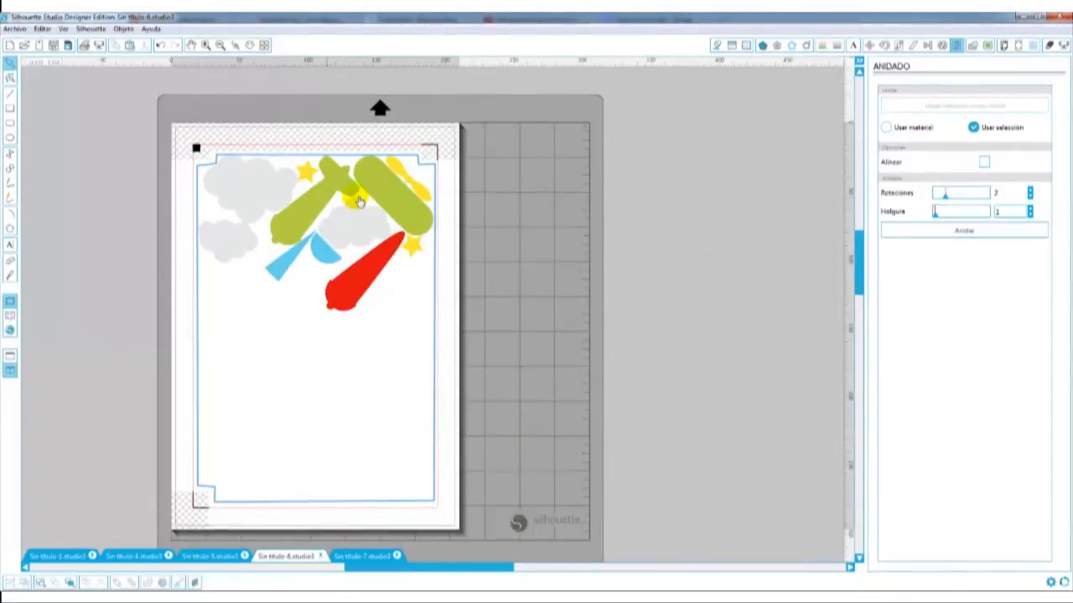
Duplicate the nested set of pieces below the original and nest both sets together within the notched boundary.
{"action": "left_click_drag", "start_coordinate": [478, 123], "coordinate": [166, 316]}
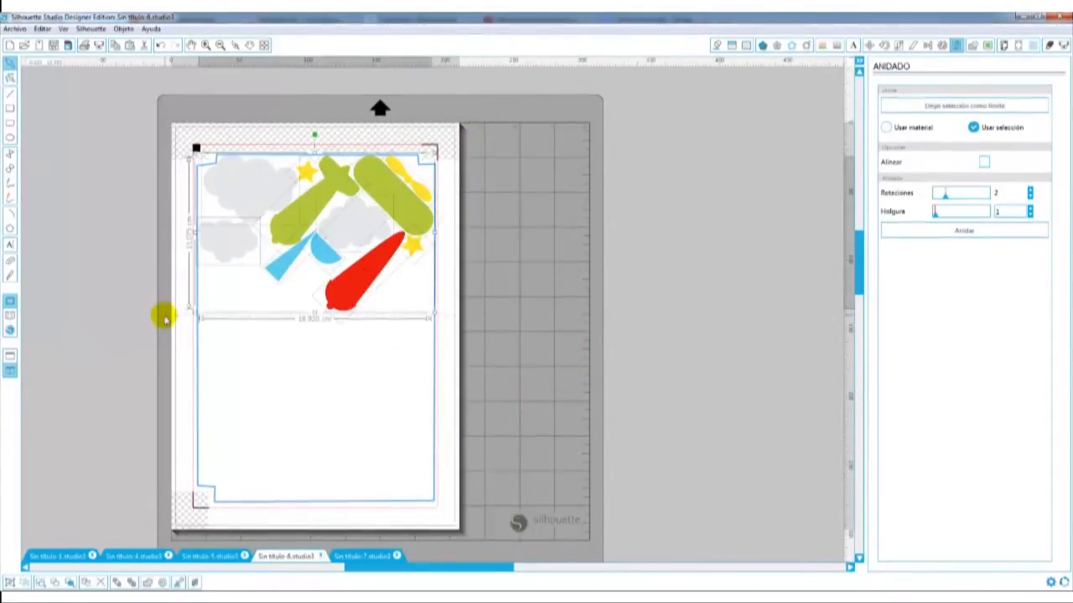
{"action": "left_click_drag", "start_coordinate": [222, 247], "coordinate": [224, 408]}
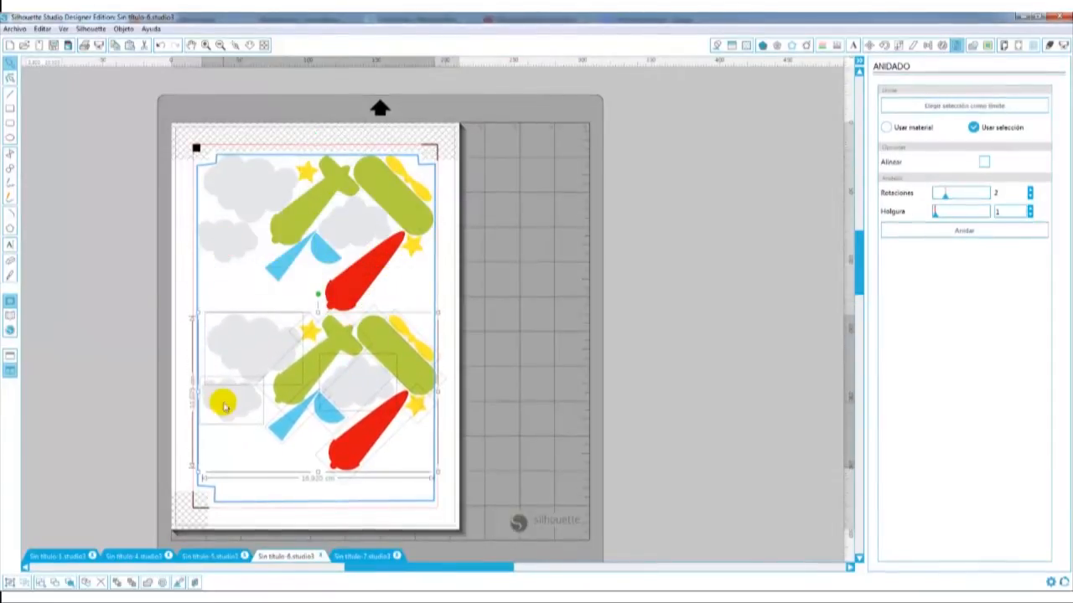
{"action": "left_click_drag", "start_coordinate": [491, 124], "coordinate": [151, 486]}
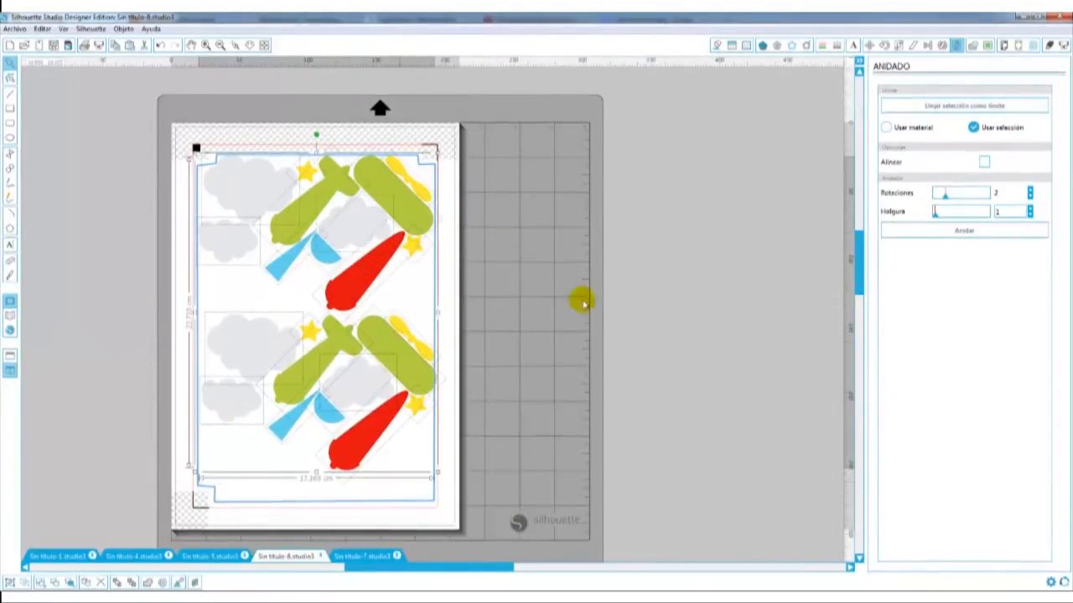
{"action": "left_click", "coordinate": [967, 232]}
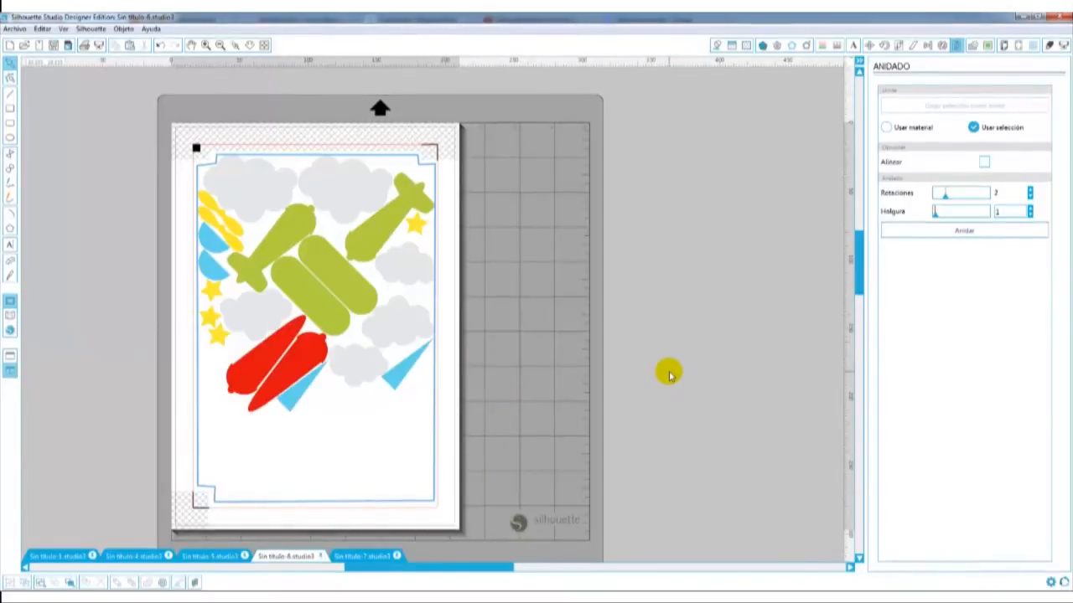
Switch to the Sin título-4.studio3 document and delete the red and purple star figures on the page.
{"action": "left_click", "coordinate": [122, 559]}
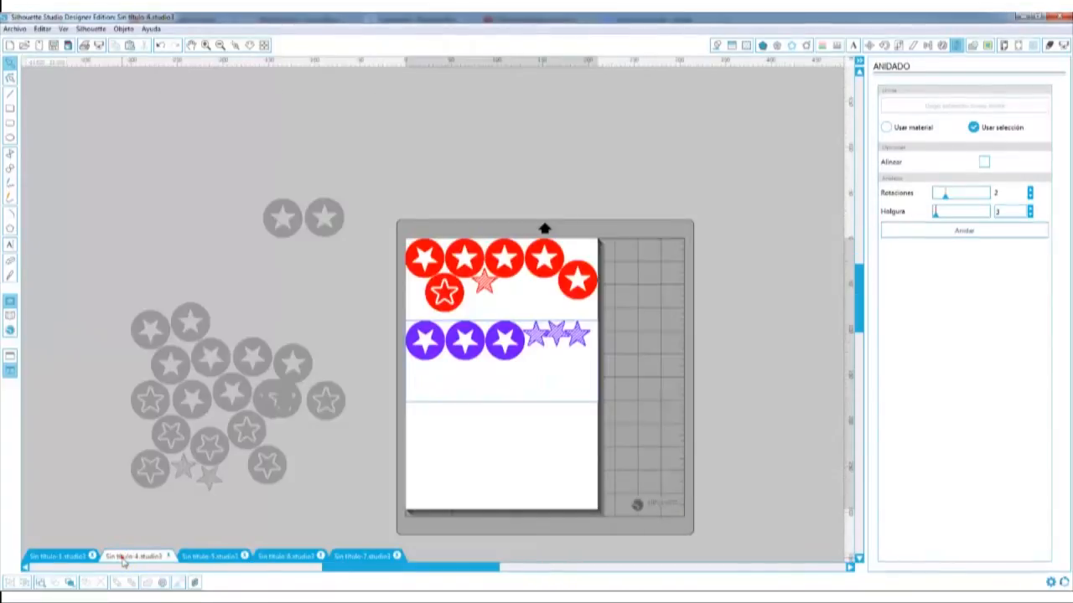
{"action": "scroll", "coordinate": [419, 430], "scroll_direction": "down", "scroll_amount": 3}
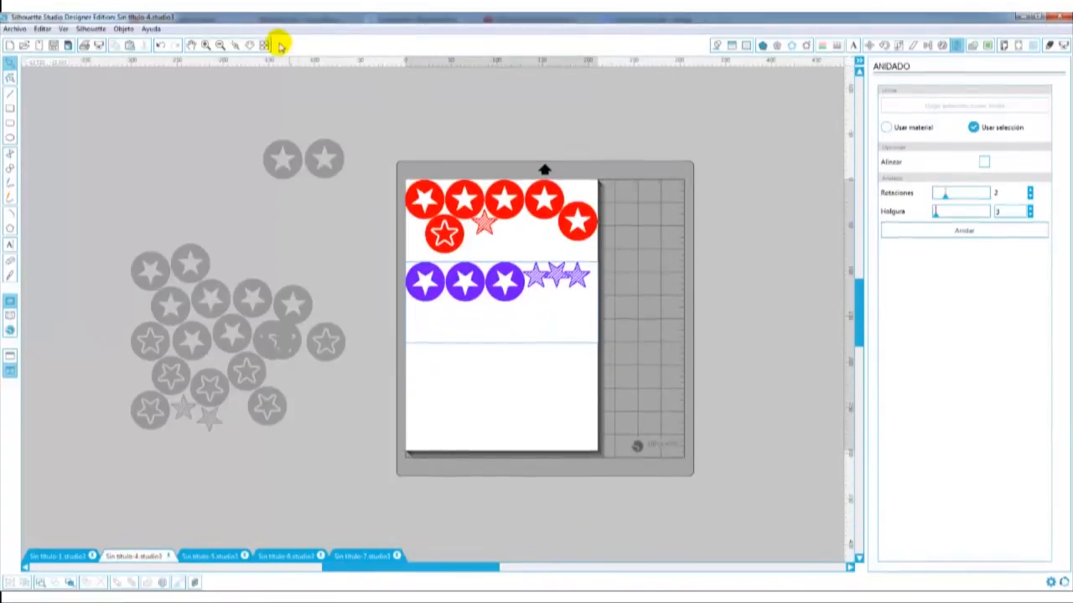
{"action": "left_click", "coordinate": [220, 44]}
{"action": "left_click_drag", "start_coordinate": [373, 569], "coordinate": [393, 568]}
{"action": "left_click", "coordinate": [265, 45]}
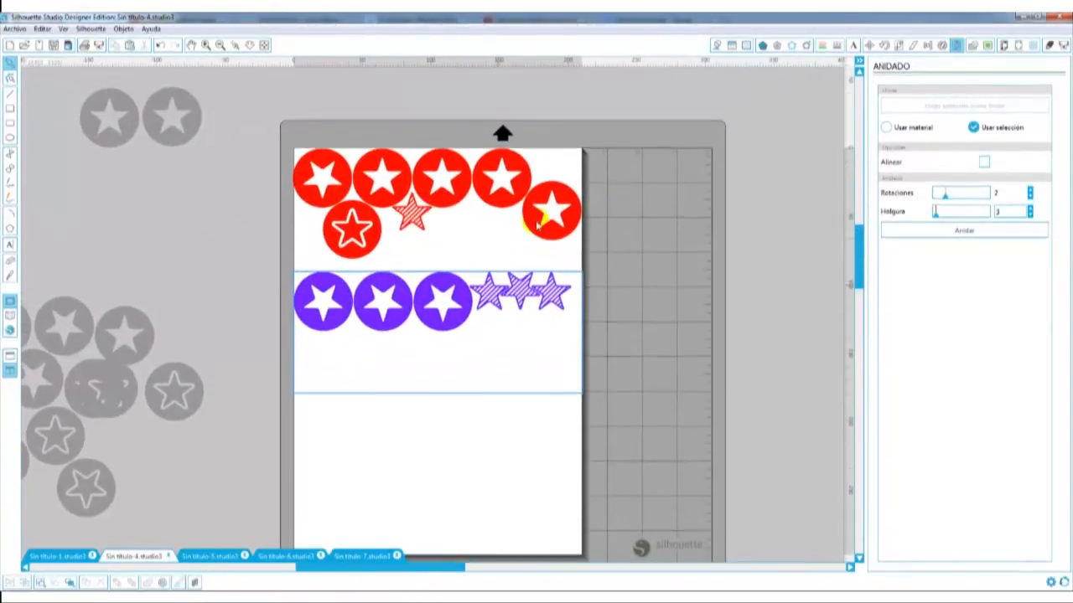
{"action": "key", "text": "ctrl+a"}
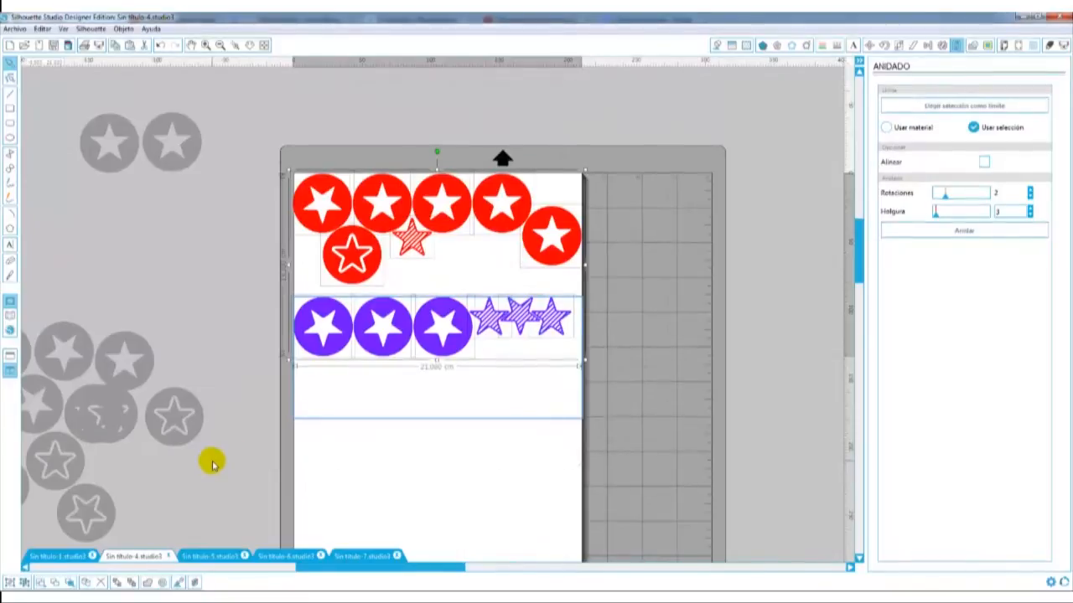
{"action": "key", "text": "Delete"}
Draw a large circle about 15.9 cm across on the page and a small circle about 1.37 cm across inside it.
{"action": "left_click", "coordinate": [717, 48]}
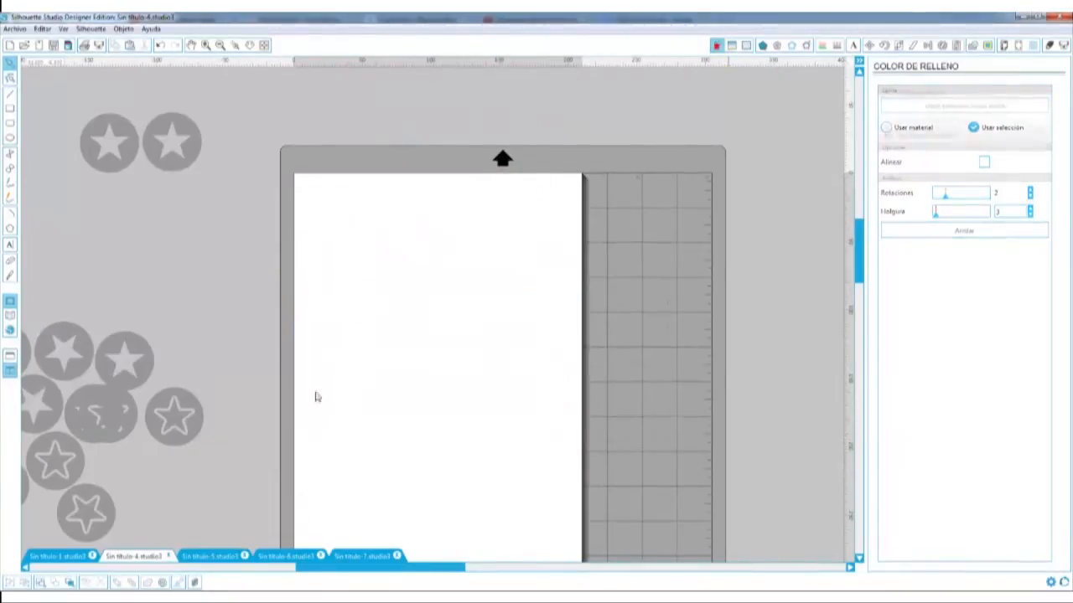
{"action": "left_click_drag", "start_coordinate": [418, 276], "coordinate": [492, 425]}
{"action": "left_click_drag", "start_coordinate": [474, 369], "coordinate": [493, 414]}
{"action": "left_click", "coordinate": [244, 290]}
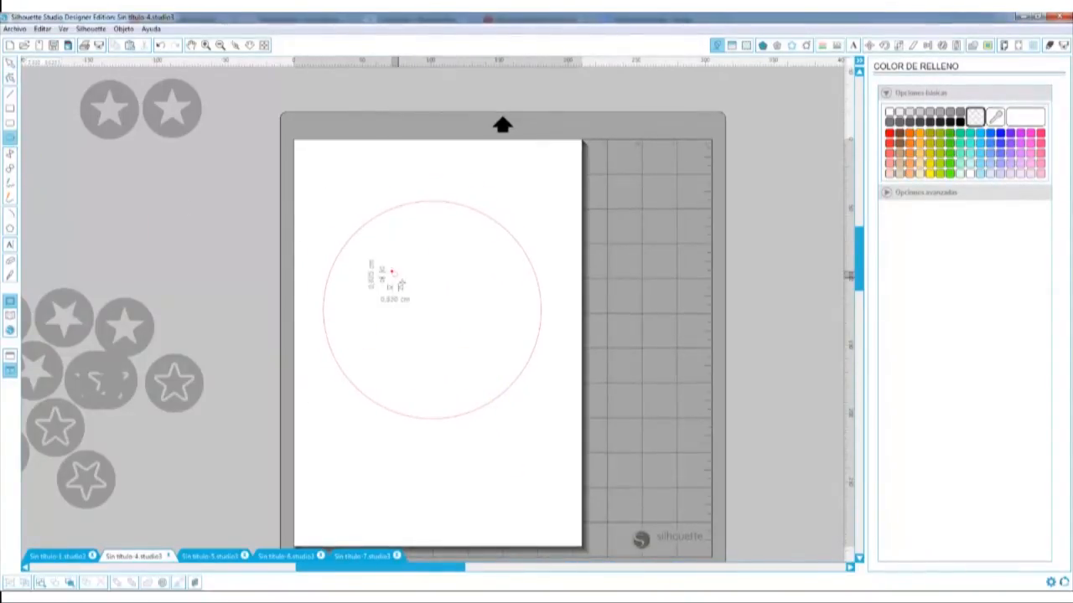
{"action": "left_click_drag", "start_coordinate": [409, 291], "coordinate": [409, 290]}
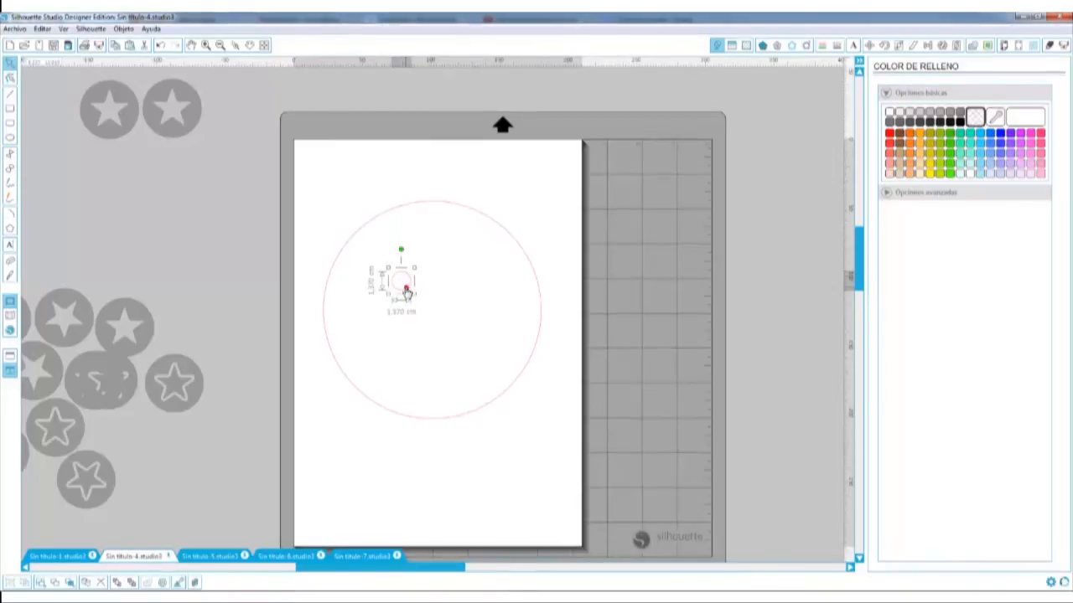
Duplicate the small circle to the right repeatedly to make a horizontal row of eleven circles.
{"action": "key", "text": "Right"}
{"action": "key", "text": "Right"}
{"action": "key", "text": "Right"}
{"action": "key", "text": "Right"}
{"action": "key", "text": "Right"}
{"action": "key", "text": "Right"}
{"action": "key", "text": "Right"}
{"action": "key", "text": "Right"}
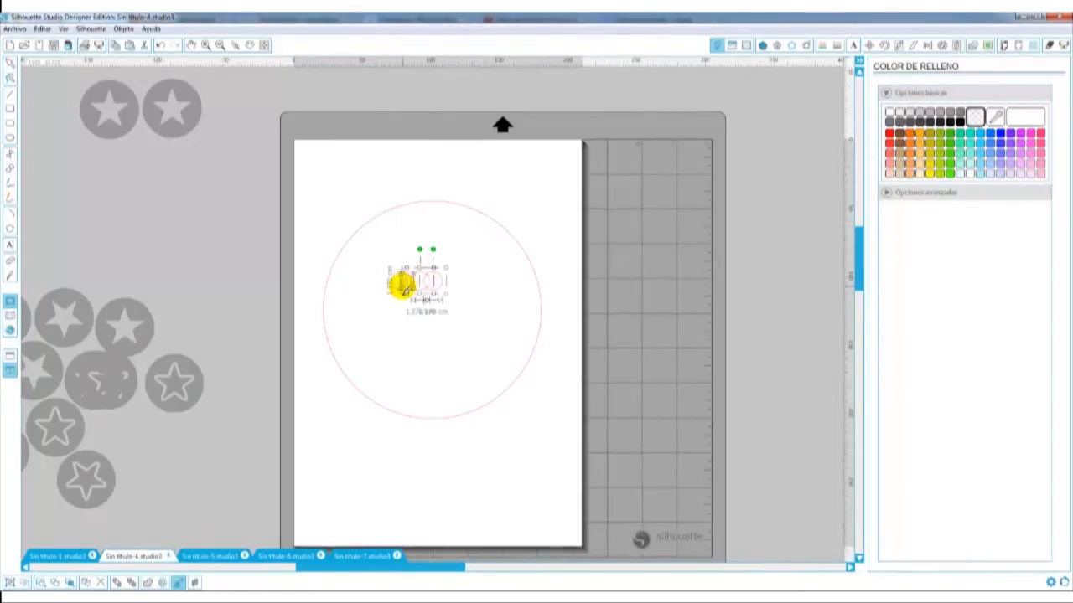
{"action": "key", "text": "Right"}
{"action": "key", "text": "Right"}
{"action": "key", "text": "Right"}
{"action": "key", "text": "Right"}
{"action": "key", "text": "Right"}
{"action": "key", "text": "Right"}
{"action": "key", "text": "Right"}
{"action": "key", "text": "Right"}
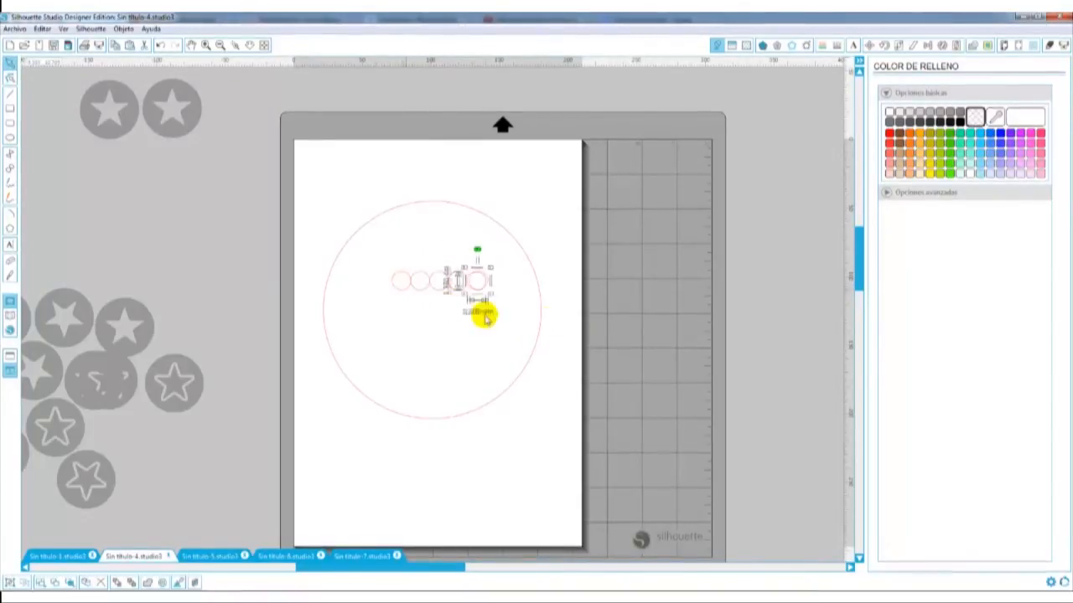
{"action": "key", "text": "Right"}
{"action": "key", "text": "Right"}
{"action": "key", "text": "Right"}
{"action": "key", "text": "Right"}
{"action": "key", "text": "Right"}
{"action": "key", "text": "Right"}
{"action": "key", "text": "Right"}
{"action": "key", "text": "Right"}
{"action": "key", "text": "Right"}
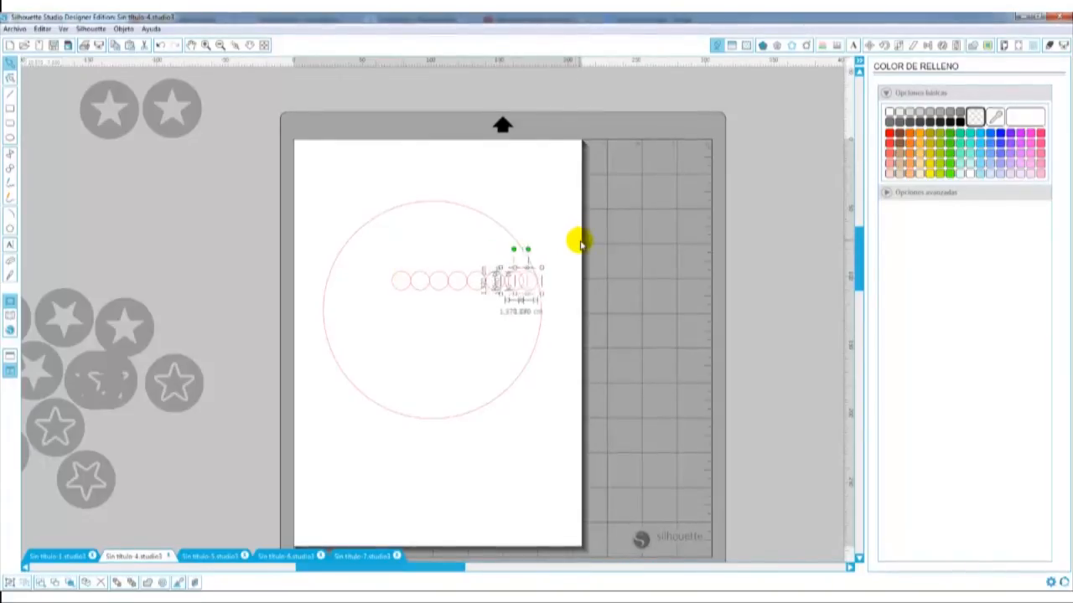
{"action": "key", "text": "Right"}
{"action": "key", "text": "Right"}
{"action": "key", "text": "Right"}
{"action": "key", "text": "Right"}
{"action": "key", "text": "Right"}
{"action": "key", "text": "Right"}
{"action": "key", "text": "Right"}
{"action": "key", "text": "Right"}
{"action": "key", "text": "Right"}
{"action": "key", "text": "Right"}
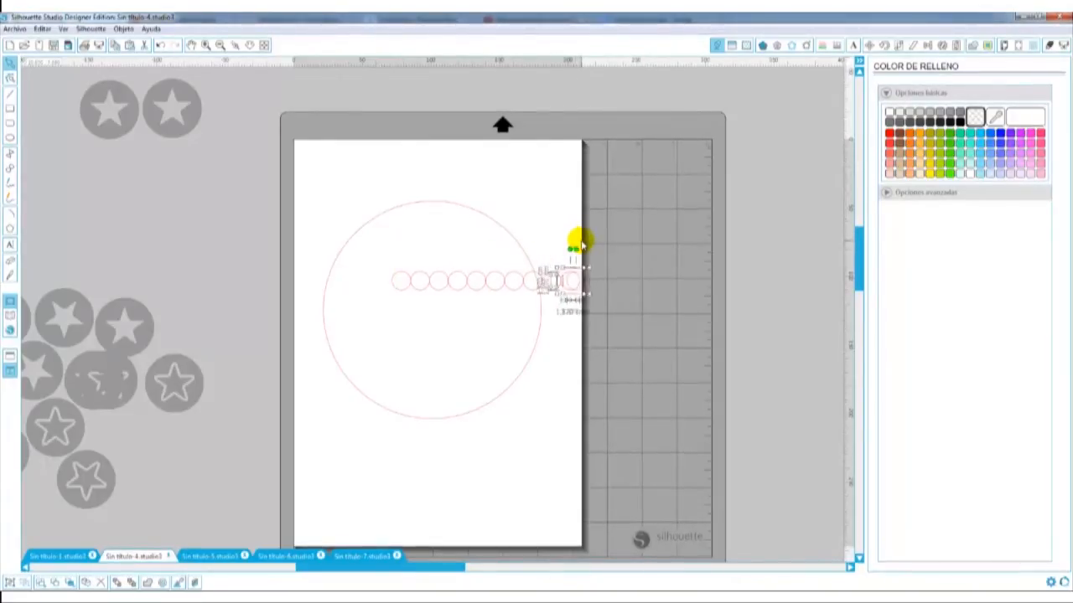
Duplicate the whole row of small circles downward repeatedly to build a grid of nine rows.
{"action": "left_click_drag", "start_coordinate": [605, 243], "coordinate": [389, 306]}
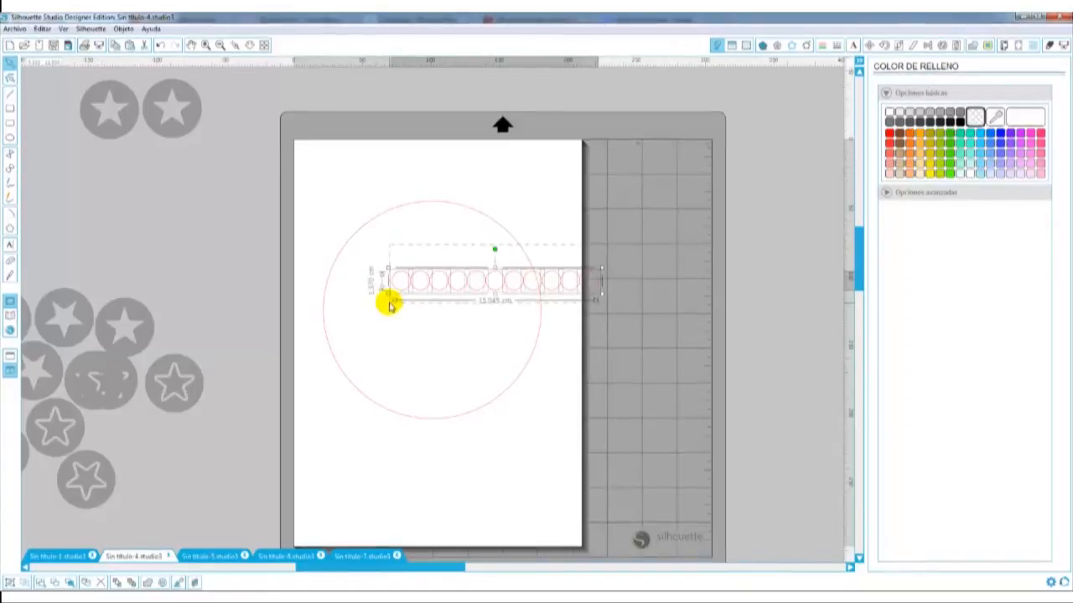
{"action": "key", "text": "ctrl+Down"}
{"action": "key", "text": "ctrl+Down"}
{"action": "key", "text": "ctrl+Down"}
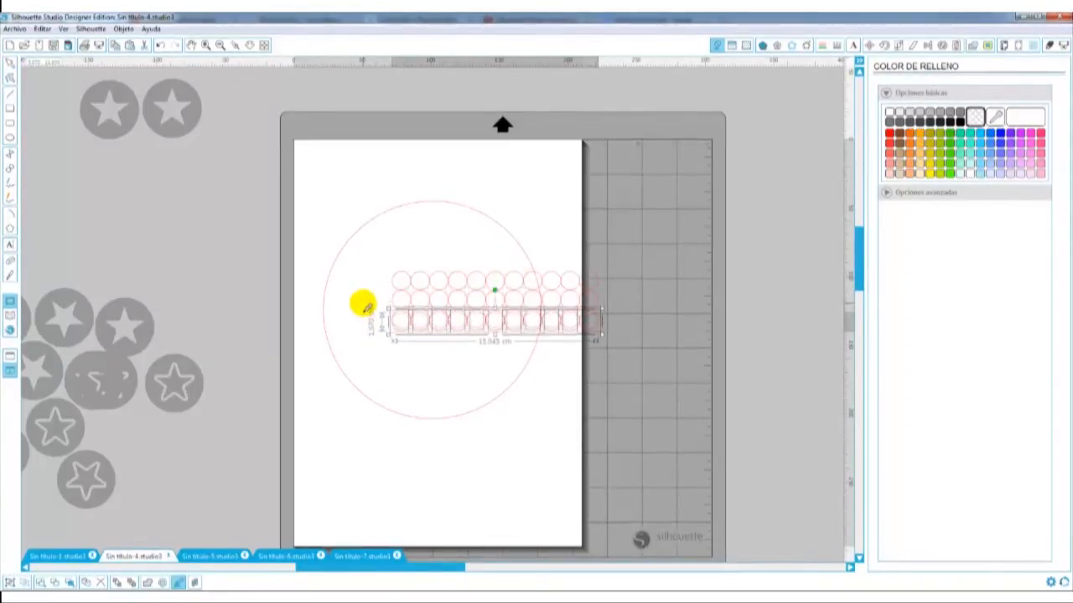
{"action": "key", "text": "ctrl+Down"}
{"action": "key", "text": "ctrl+Down"}
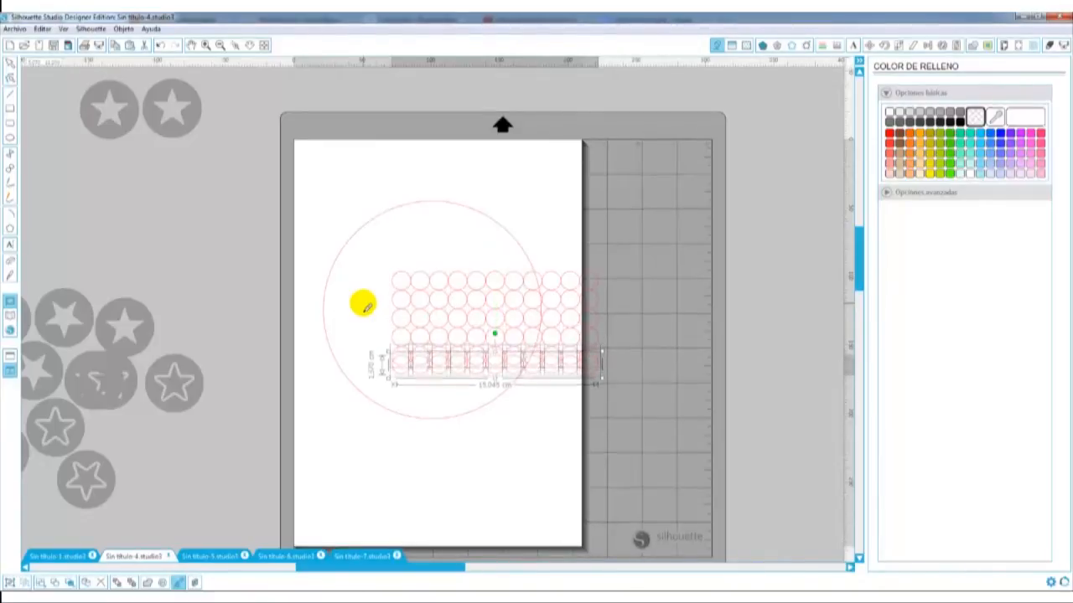
{"action": "key", "text": "ctrl+Down"}
{"action": "key", "text": "ctrl+Down"}
{"action": "key", "text": "ctrl+Down"}
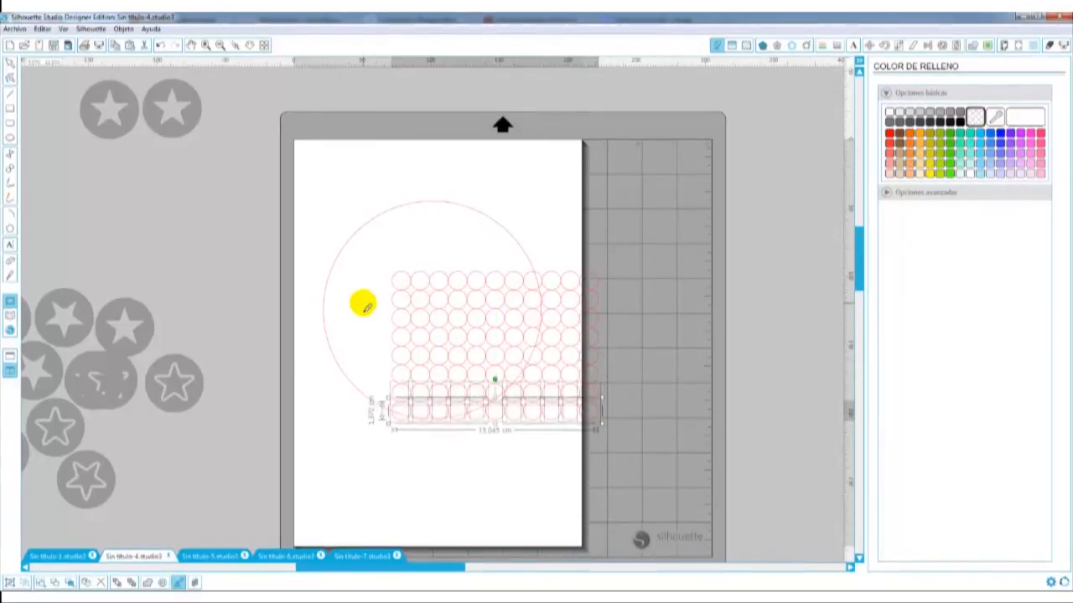
Set the large circle as the nesting boundary and nest all the small circles inside it.
{"action": "left_click", "coordinate": [487, 218]}
{"action": "left_click", "coordinate": [956, 47]}
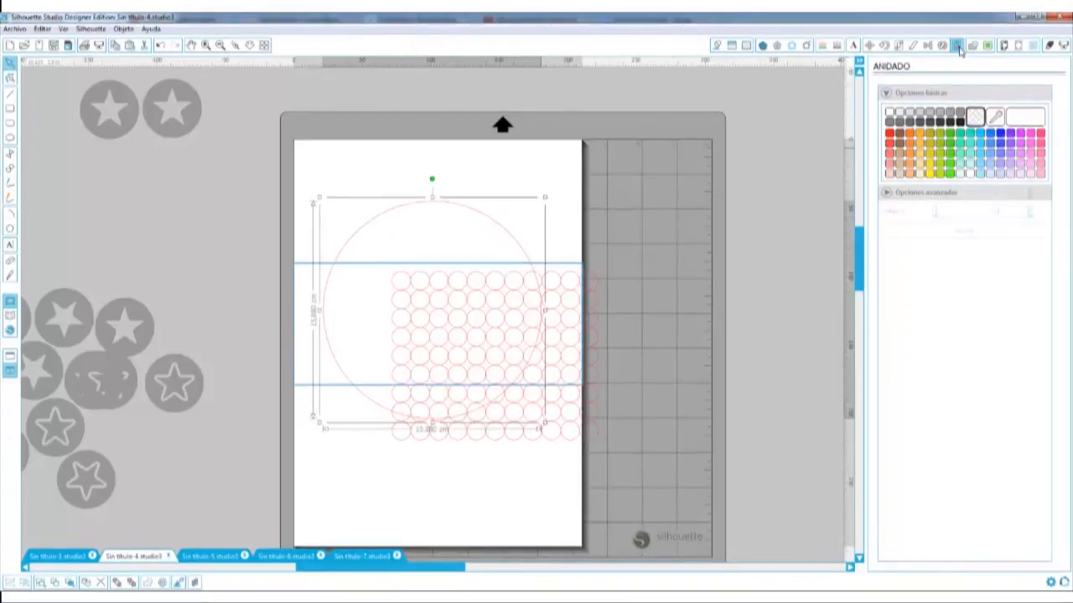
{"action": "left_click", "coordinate": [946, 107]}
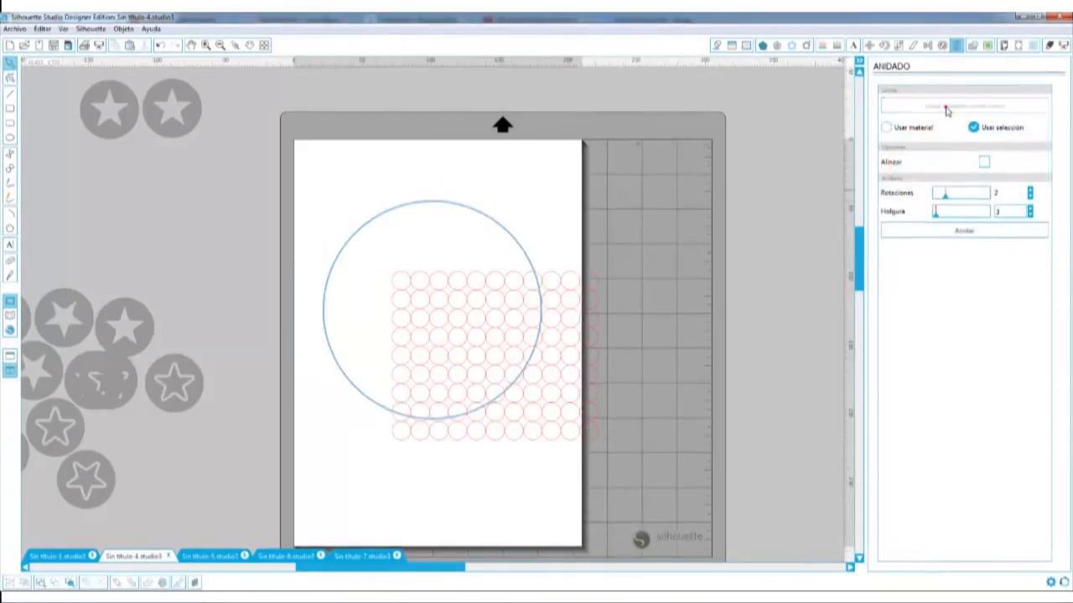
{"action": "left_click_drag", "start_coordinate": [652, 207], "coordinate": [374, 502]}
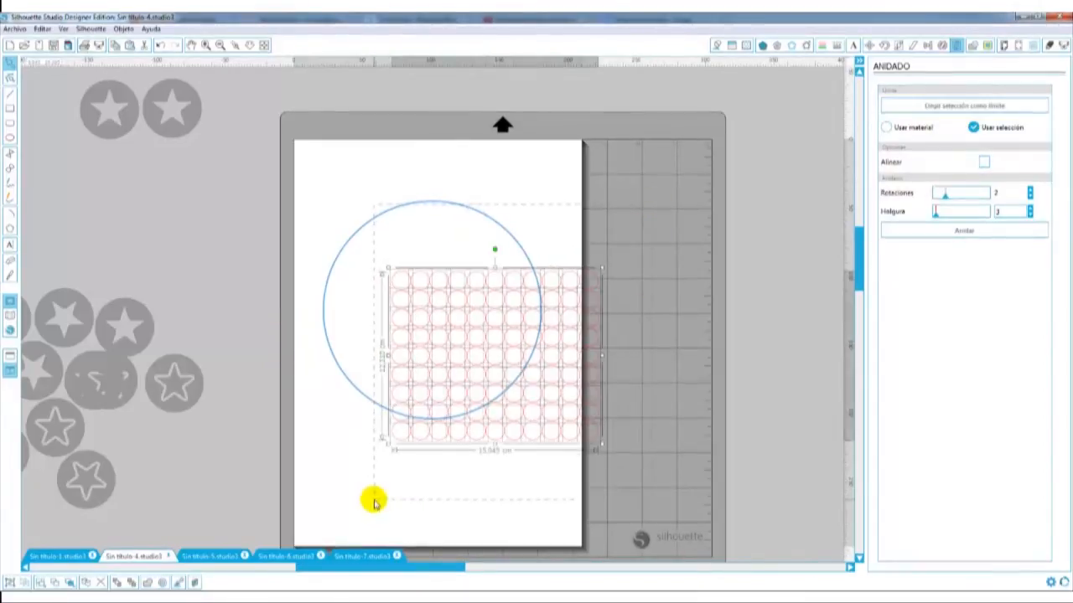
{"action": "left_click", "coordinate": [926, 234]}
{"action": "mouse_move", "coordinate": [430, 599]}
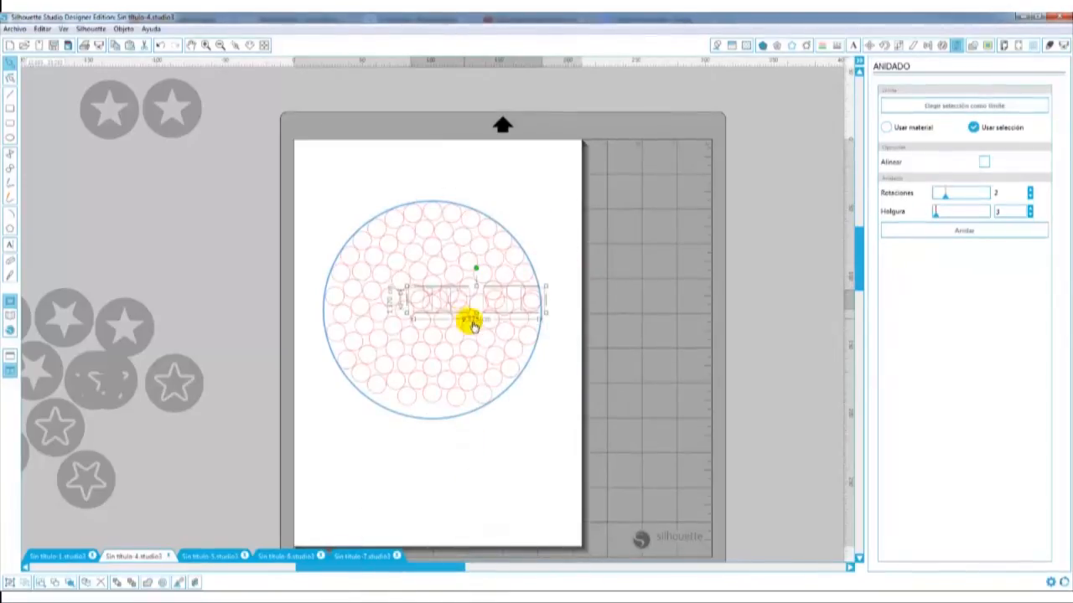
Move the surplus row of circles beside the page, then nest the circles inside the large circle with a clearance of 10.
{"action": "left_click_drag", "start_coordinate": [525, 307], "coordinate": [808, 336]}
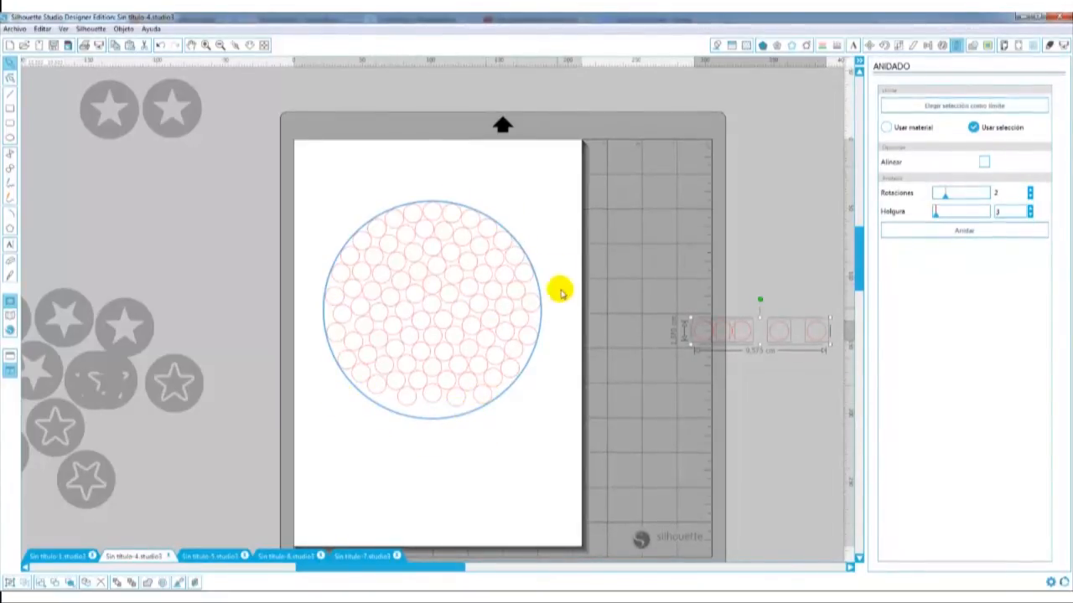
{"action": "left_click_drag", "start_coordinate": [554, 168], "coordinate": [314, 503]}
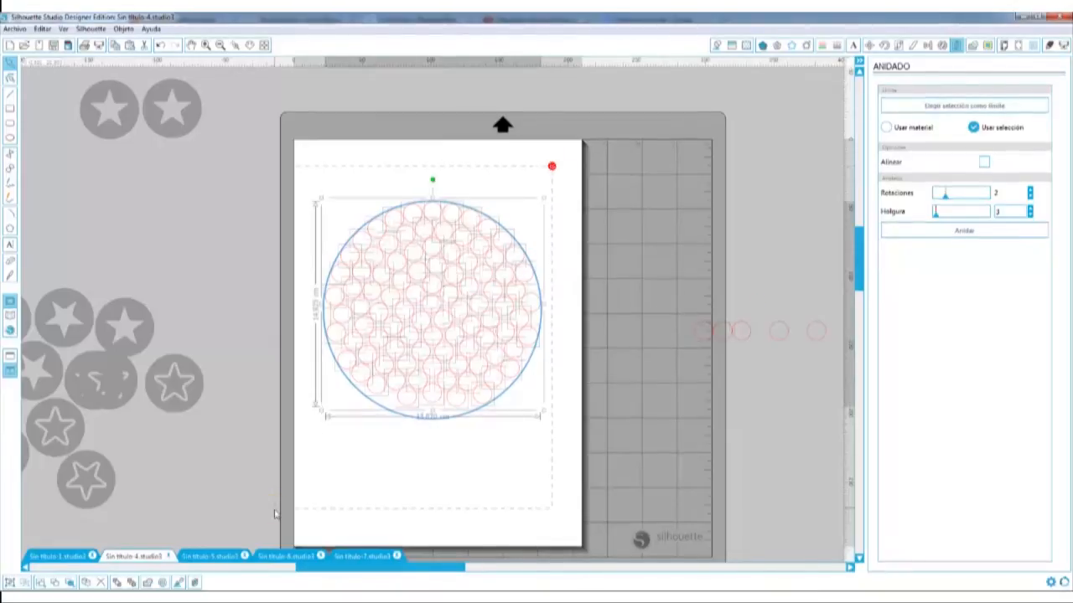
{"action": "left_click", "coordinate": [934, 232]}
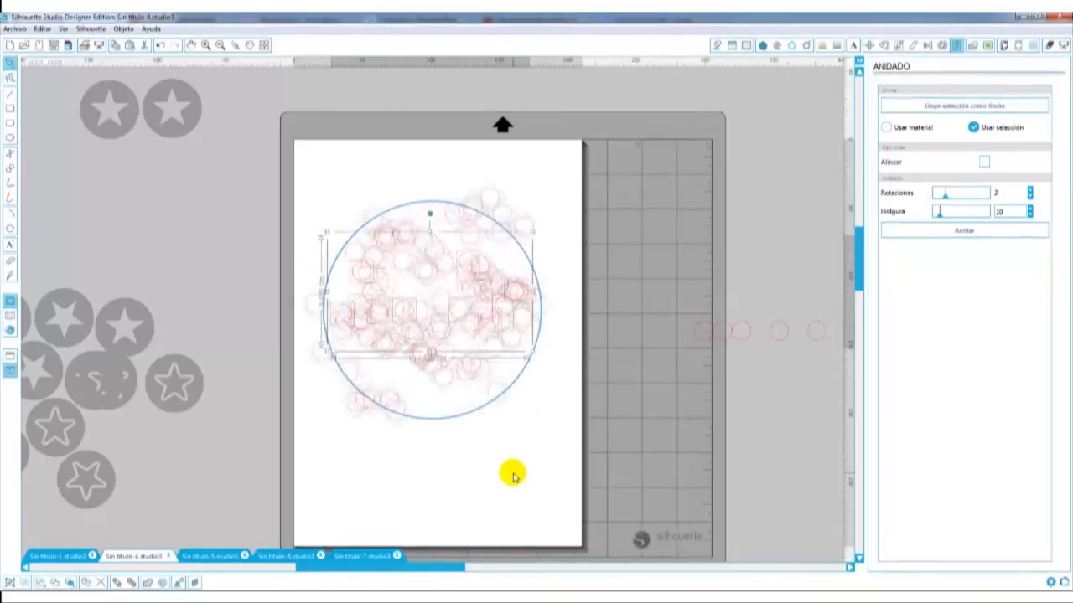
{"action": "left_click", "coordinate": [407, 294]}
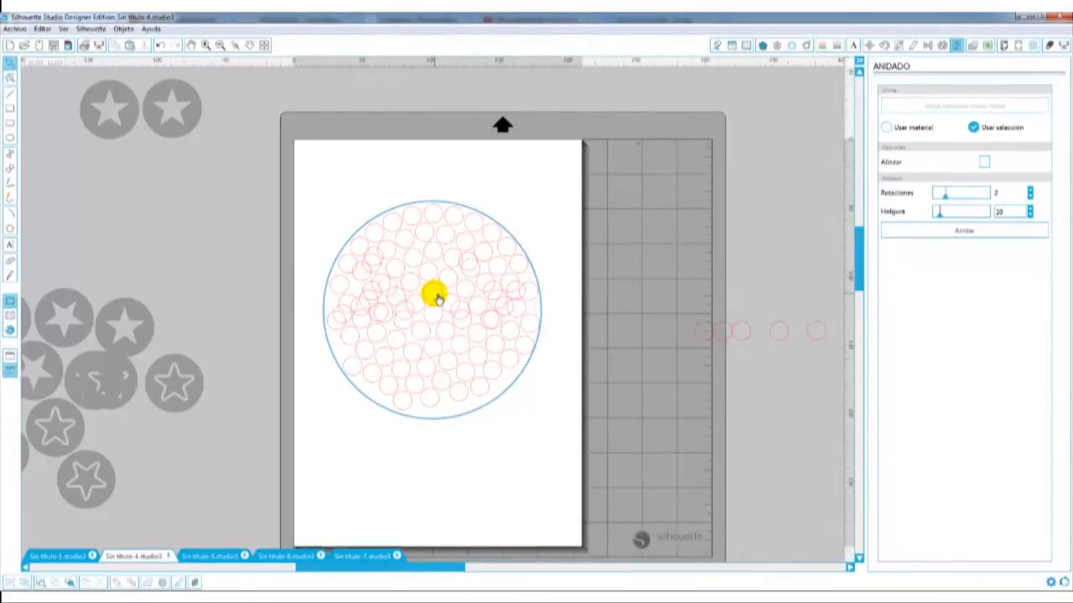
Select the overlapping small circles inside the large circle and move them up out of it, to the upper part of the page.
{"action": "left_click", "coordinate": [436, 295]}
{"action": "left_click", "coordinate": [491, 282]}
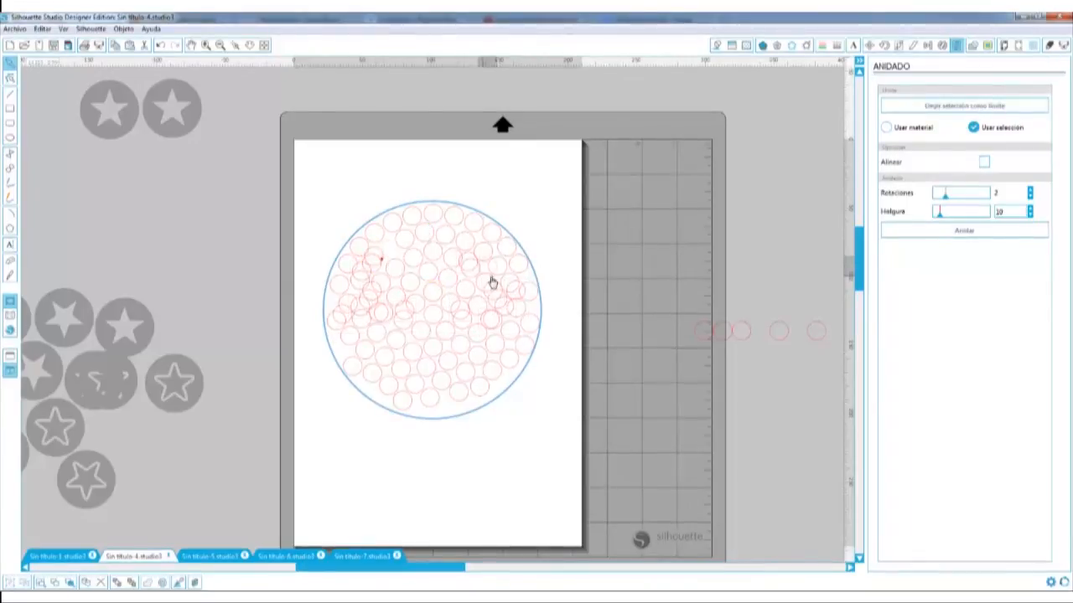
{"action": "left_click", "coordinate": [402, 271]}
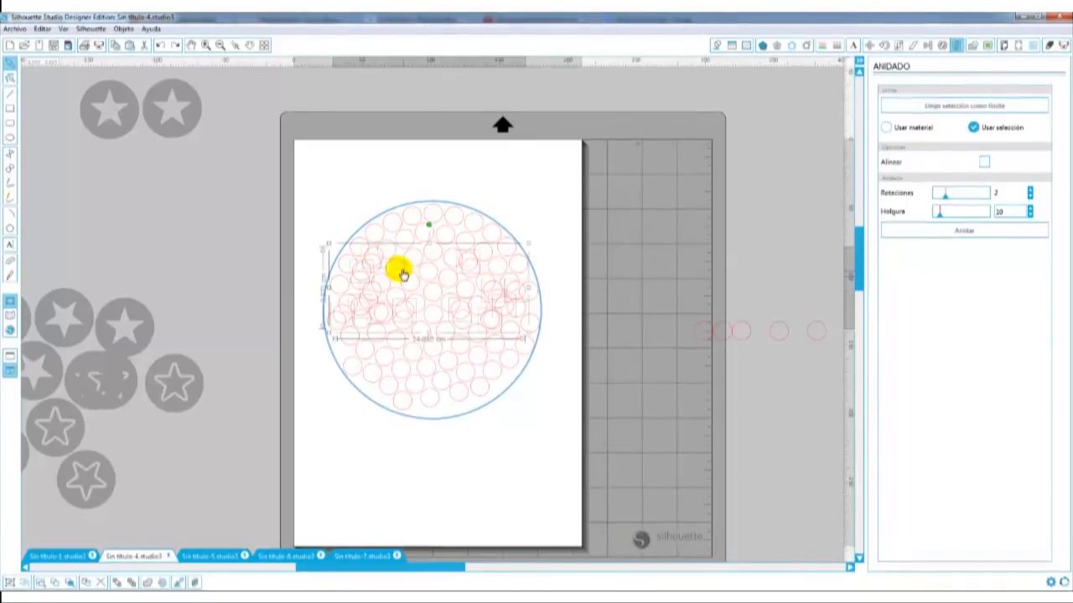
{"action": "left_click", "coordinate": [381, 255]}
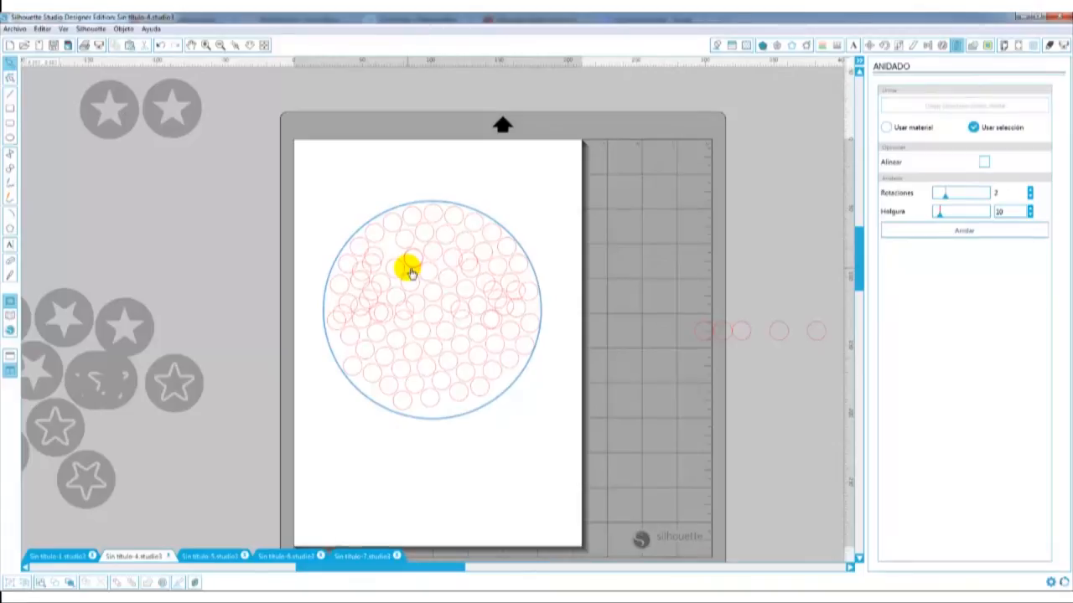
{"action": "left_click", "coordinate": [514, 312]}
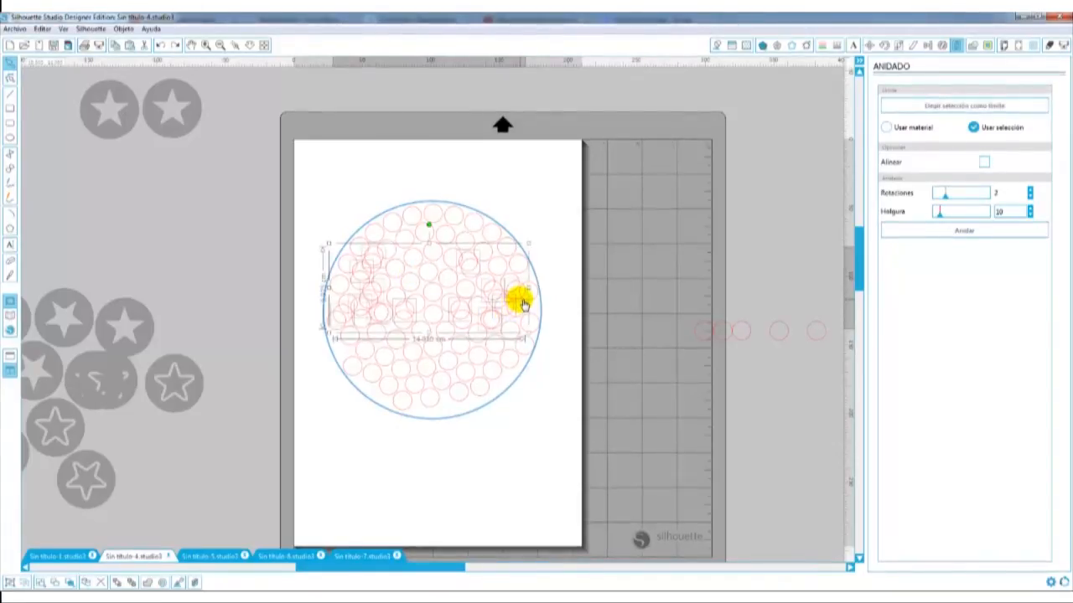
{"action": "left_click", "coordinate": [530, 301]}
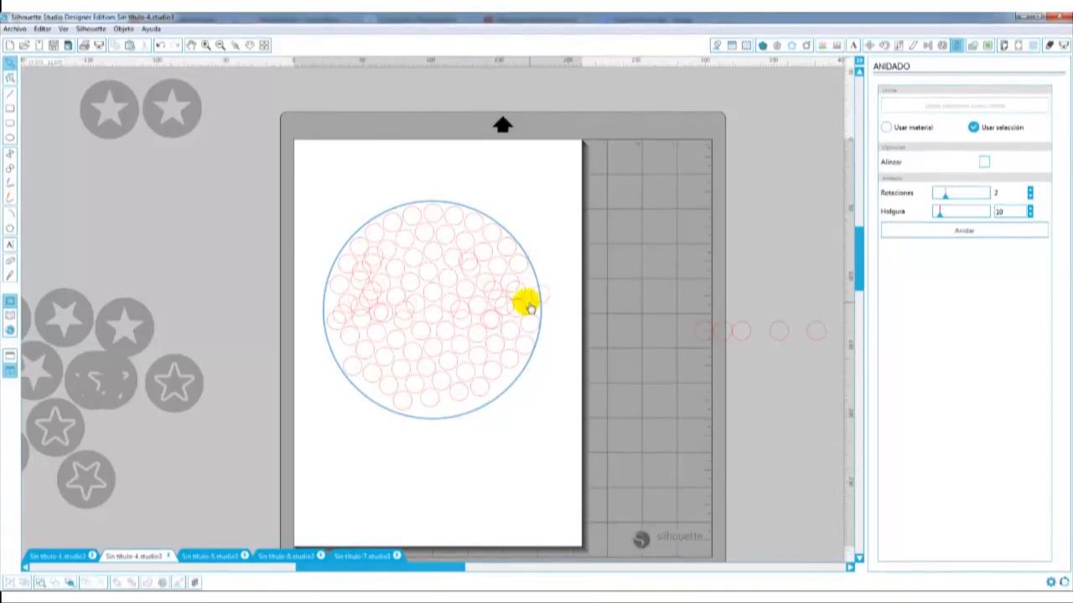
{"action": "key", "text": "Up"}
{"action": "key", "text": "Up"}
{"action": "key", "text": "Up"}
{"action": "key", "text": "Up"}
{"action": "key", "text": "Up"}
{"action": "key", "text": "Up"}
{"action": "key", "text": "Up"}
{"action": "key", "text": "Up"}
{"action": "key", "text": "Up"}
{"action": "key", "text": "Up"}
{"action": "key", "text": "Up"}
{"action": "key", "text": "Up"}
{"action": "key", "text": "Up"}
{"action": "key", "text": "Up"}
{"action": "key", "text": "Up"}
{"action": "key", "text": "Up"}
{"action": "key", "text": "Up"}
{"action": "key", "text": "Up"}
{"action": "key", "text": "Up"}
{"action": "key", "text": "Up"}
{"action": "key", "text": "Up"}
{"action": "key", "text": "Up"}
{"action": "key", "text": "Up"}
{"action": "key", "text": "Up"}
{"action": "key", "text": "Up"}
{"action": "key", "text": "Up"}
{"action": "key", "text": "Up"}
{"action": "key", "text": "Up"}
{"action": "key", "text": "Up"}
{"action": "key", "text": "Up"}
{"action": "key", "text": "Up"}
{"action": "key", "text": "Up"}
{"action": "key", "text": "Up"}
{"action": "key", "text": "Up"}
{"action": "key", "text": "Up"}
{"action": "key", "text": "Up"}
{"action": "key", "text": "Up"}
{"action": "key", "text": "Up"}
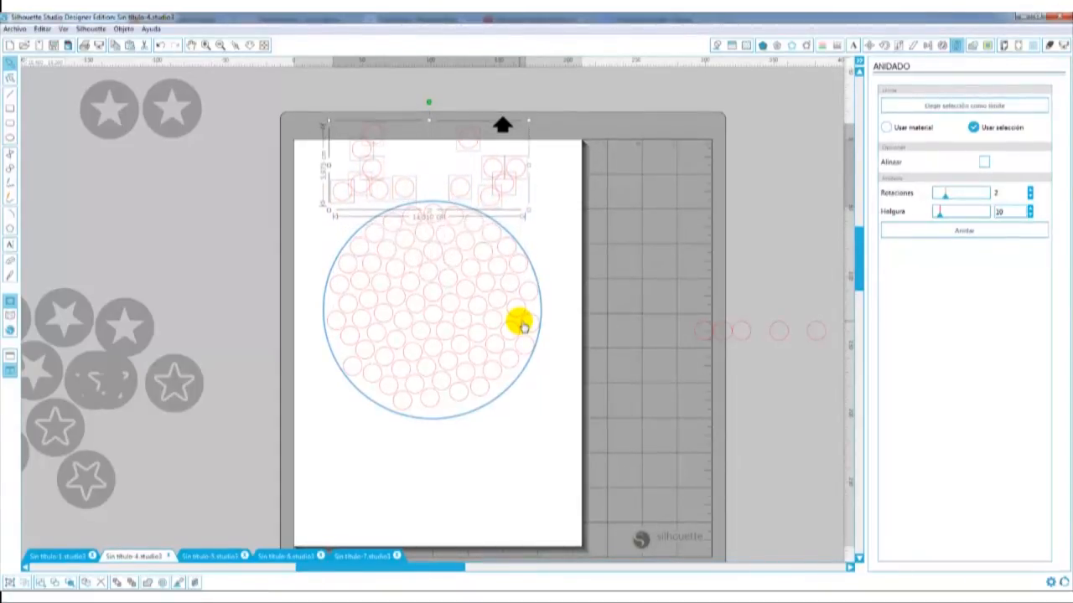
{"action": "left_click", "coordinate": [596, 285]}
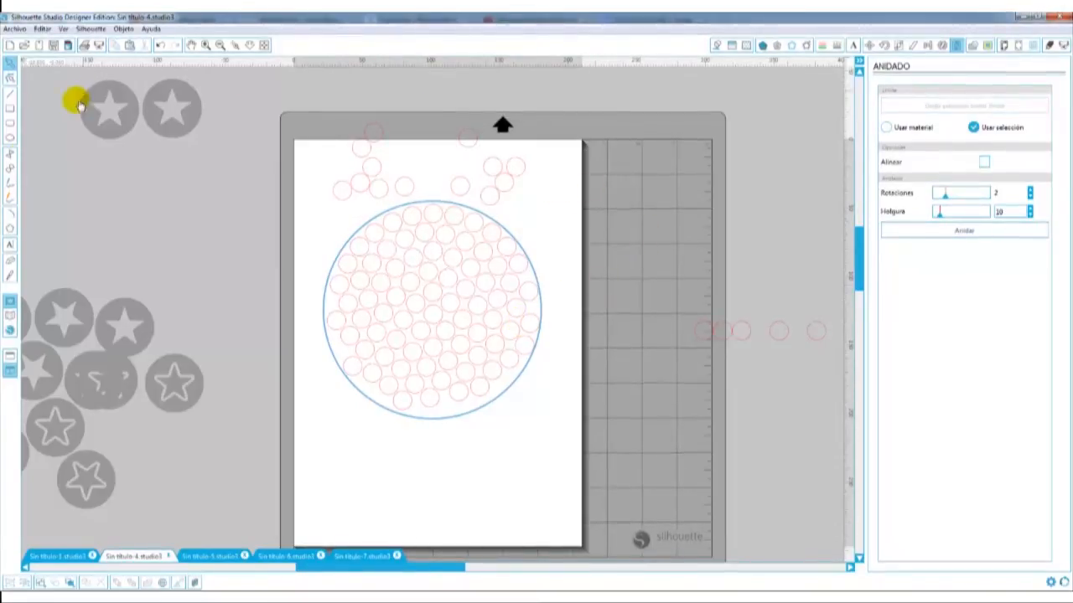
Draw a regular hexagon about 14 cm wide, rotate it so its upper edge is horizontal, and center it over the large circle.
{"action": "left_click_drag", "start_coordinate": [381, 321], "coordinate": [445, 396]}
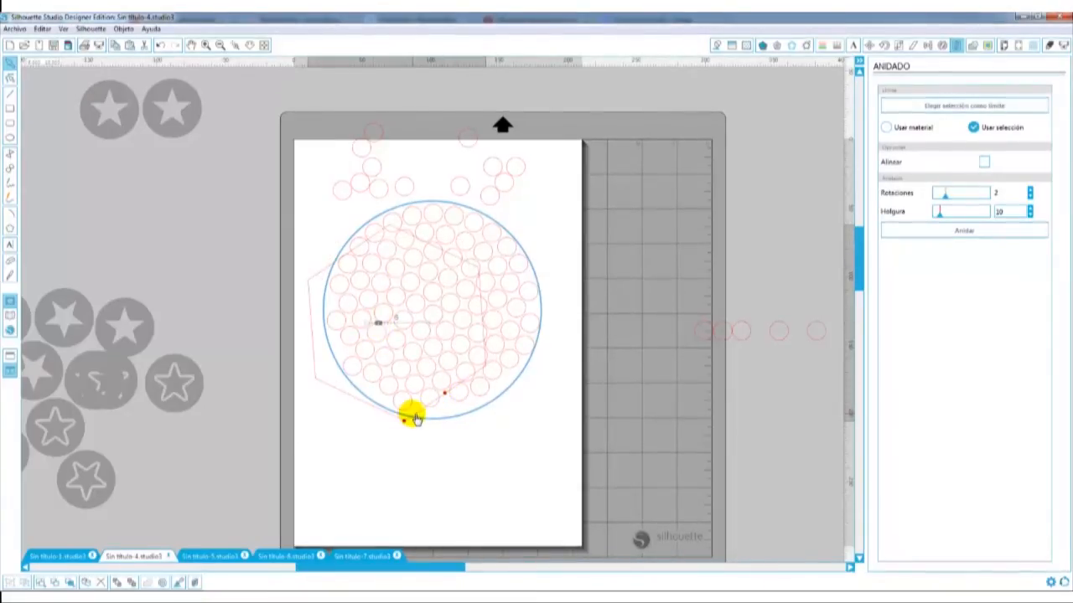
{"action": "left_click_drag", "start_coordinate": [396, 203], "coordinate": [284, 317]}
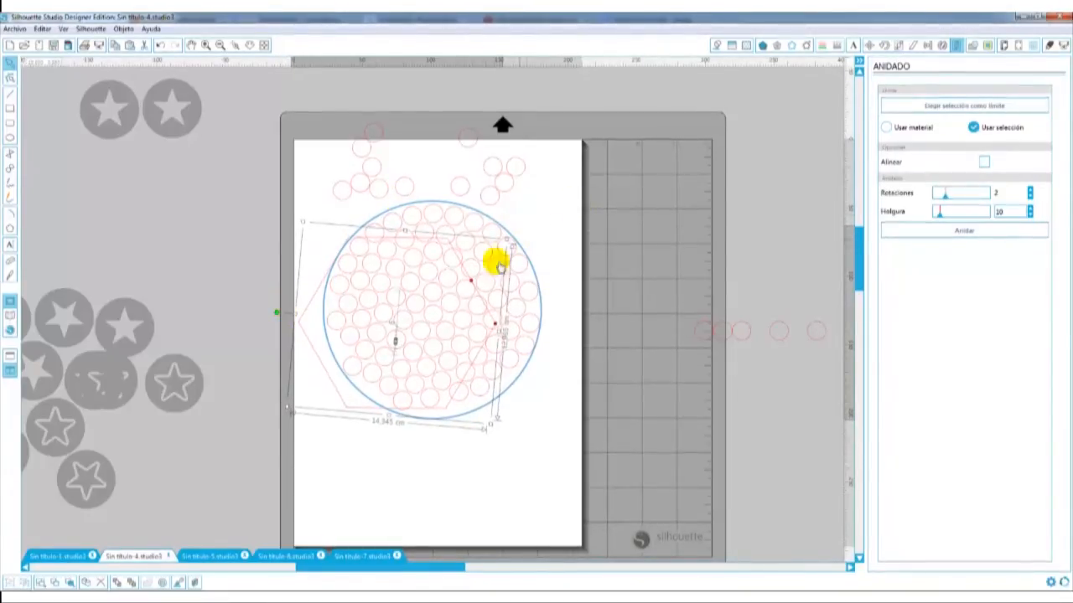
{"action": "left_click", "coordinate": [546, 250]}
{"action": "left_click_drag", "start_coordinate": [355, 409], "coordinate": [393, 407]}
{"action": "left_click", "coordinate": [393, 407]}
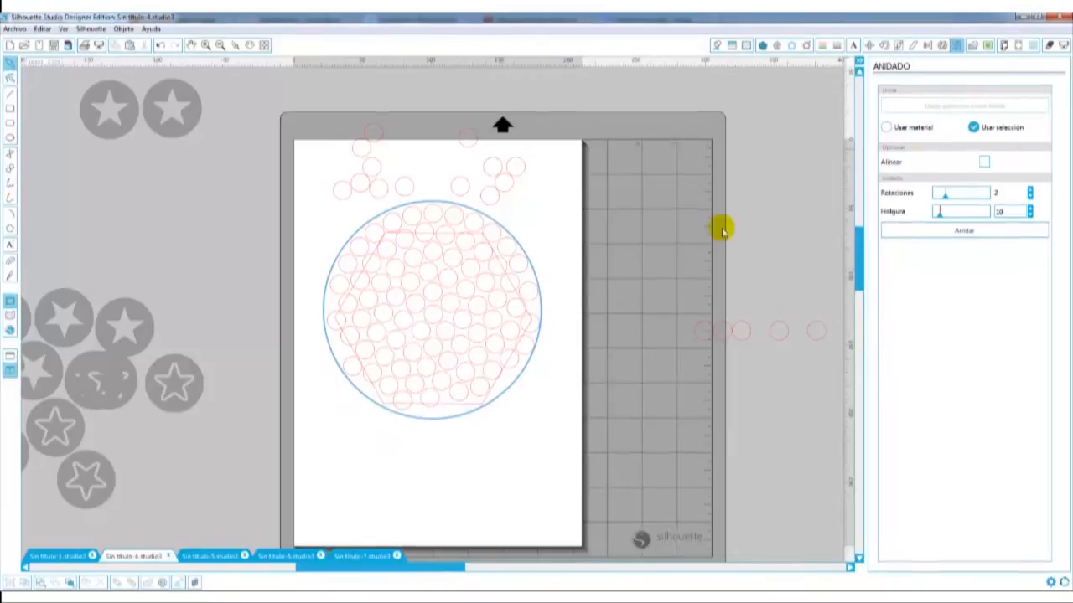
Set the hexagon as the nesting boundary and nest the selected circles inside it.
{"action": "left_click", "coordinate": [507, 277]}
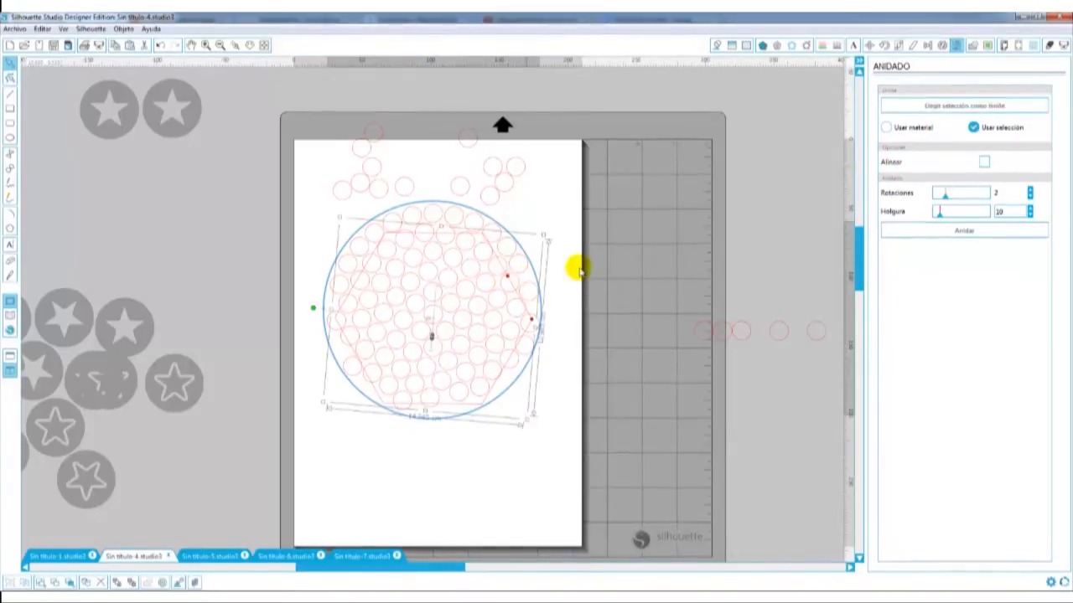
{"action": "left_click", "coordinate": [916, 108]}
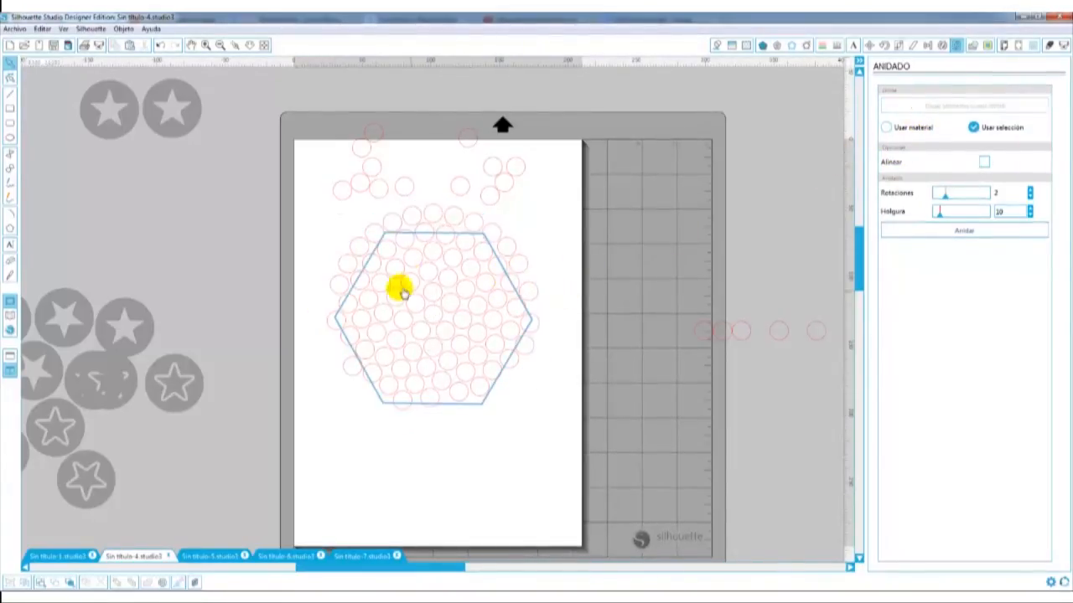
{"action": "left_click_drag", "start_coordinate": [572, 96], "coordinate": [381, 474]}
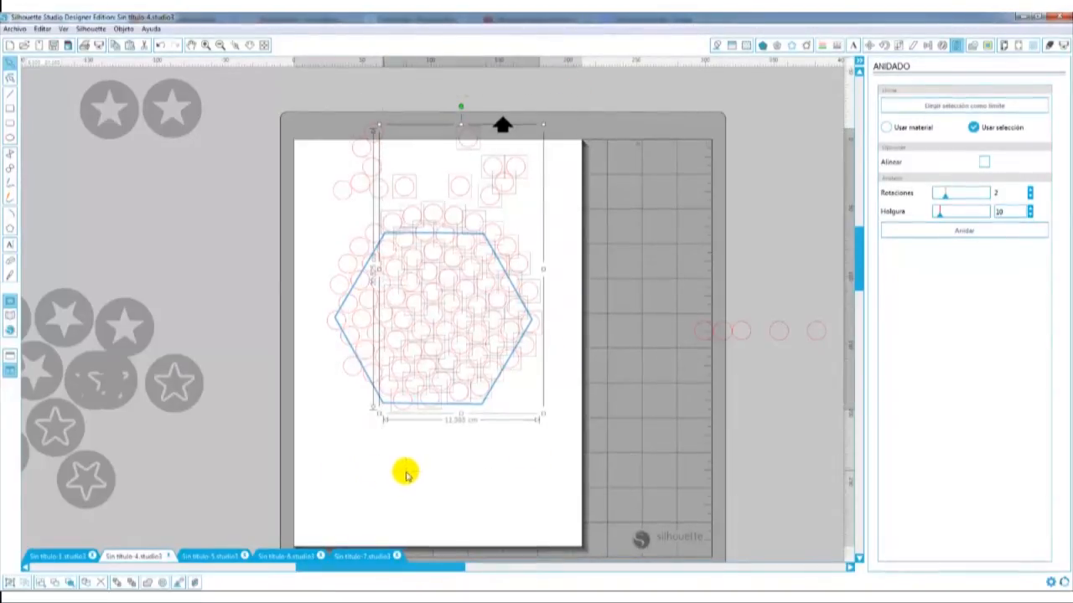
{"action": "left_click", "coordinate": [947, 231]}
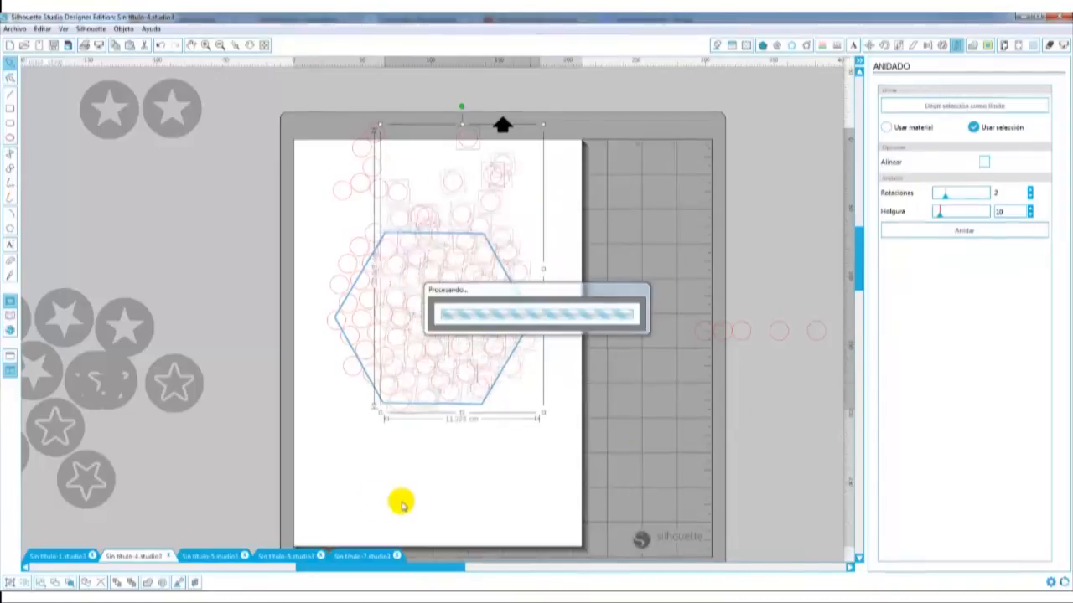
{"action": "left_click", "coordinate": [591, 191]}
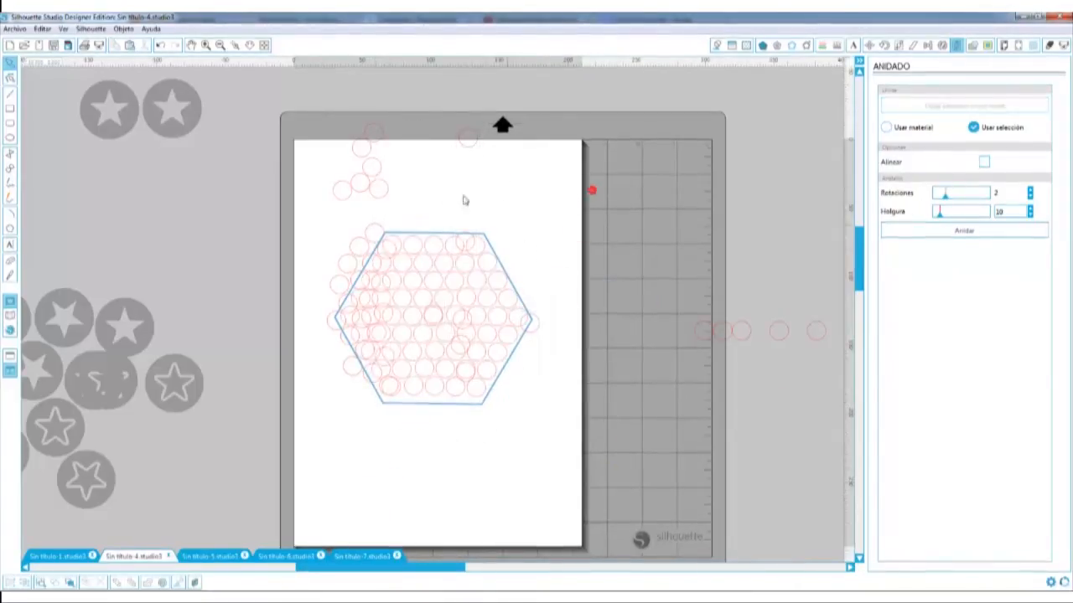
Move all circles out of the hexagon onto the mat beside the page and delete the stray circles above the hexagon.
{"action": "left_click_drag", "start_coordinate": [304, 198], "coordinate": [556, 433]}
{"action": "left_click", "coordinate": [462, 335]}
{"action": "left_click_drag", "start_coordinate": [472, 327], "coordinate": [687, 466]}
{"action": "left_click_drag", "start_coordinate": [322, 108], "coordinate": [495, 213]}
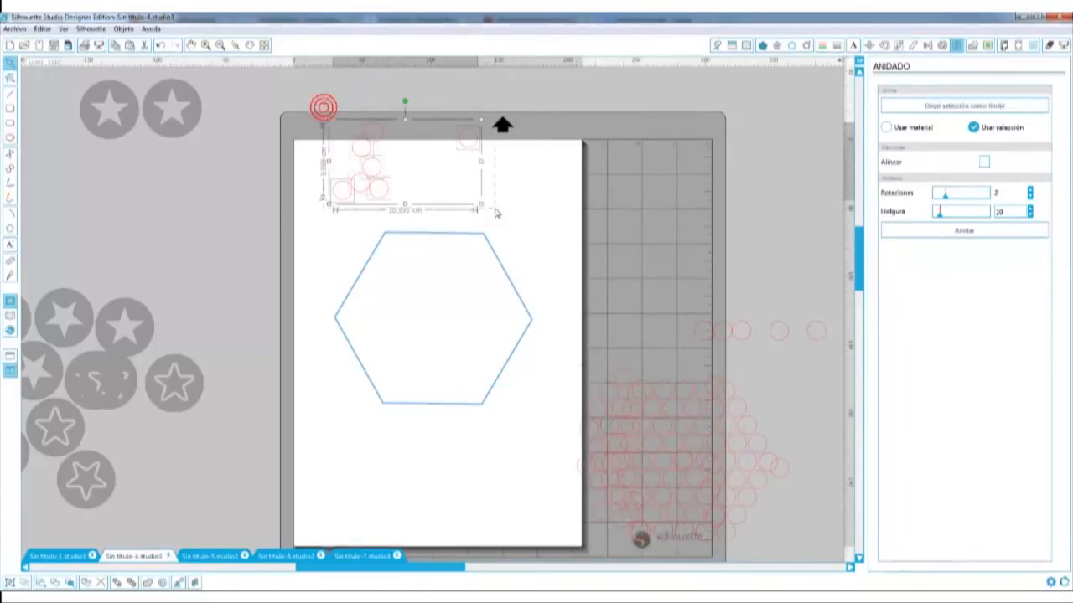
{"action": "key", "text": "Delete"}
Nest a group of the circles beside the page into the hexagon, then nest again with a few extra circles included.
{"action": "scroll", "coordinate": [735, 266], "scroll_direction": "down", "scroll_amount": 3}
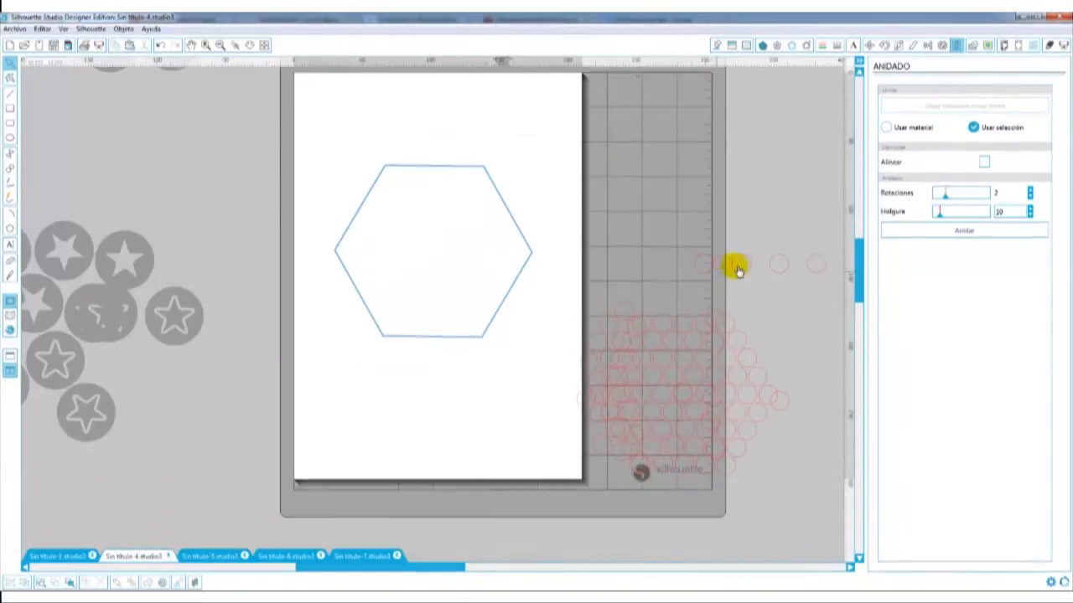
{"action": "left_click", "coordinate": [659, 467]}
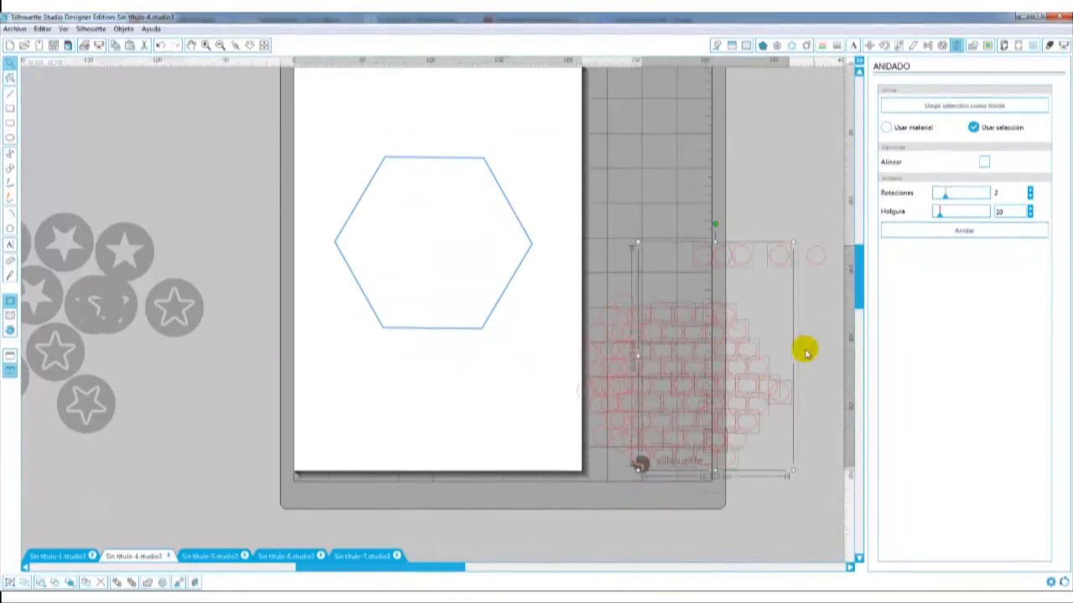
{"action": "scroll", "coordinate": [808, 349], "scroll_direction": "up", "scroll_amount": 1}
{"action": "left_click", "coordinate": [954, 232]}
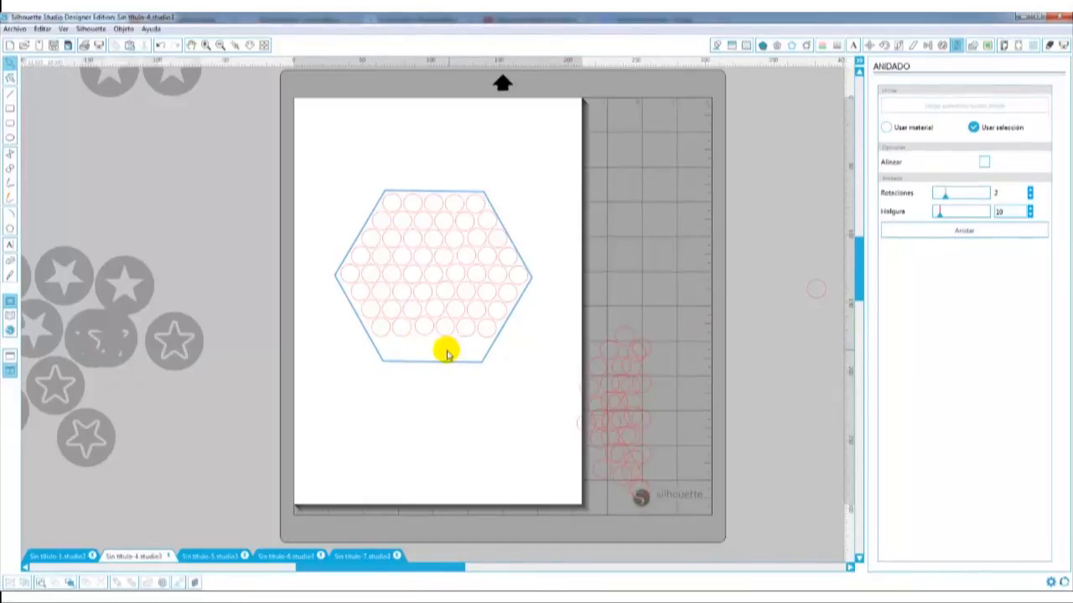
{"action": "mouse_move", "coordinate": [687, 127]}
{"action": "left_mouse_down"}
{"action": "mouse_move", "coordinate": [427, 383]}
{"action": "mouse_move", "coordinate": [355, 371]}
{"action": "mouse_move", "coordinate": [336, 383]}
{"action": "left_mouse_up"}
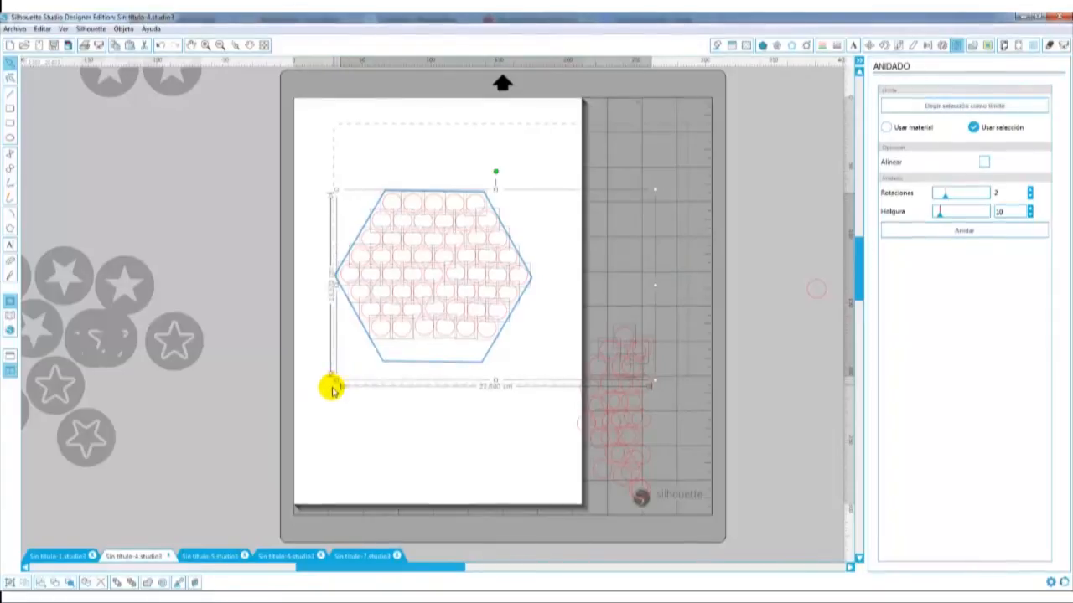
{"action": "left_click", "coordinate": [964, 230]}
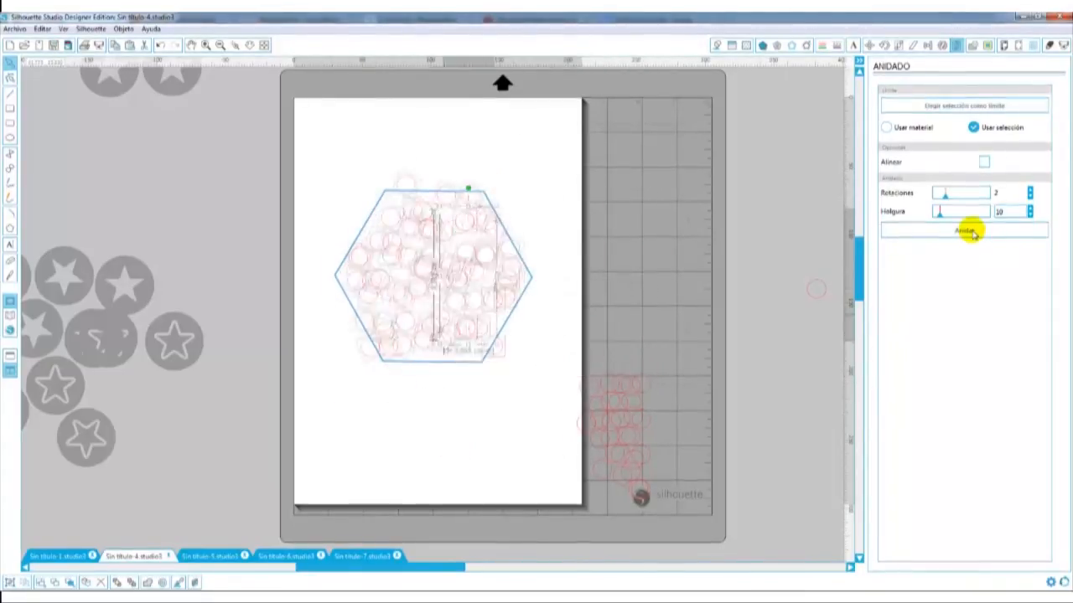
Move the two overlapping surplus circles out of the hexagon onto the mat beside the page.
{"action": "left_click_drag", "start_coordinate": [467, 229], "coordinate": [648, 230]}
{"action": "left_click", "coordinate": [594, 282]}
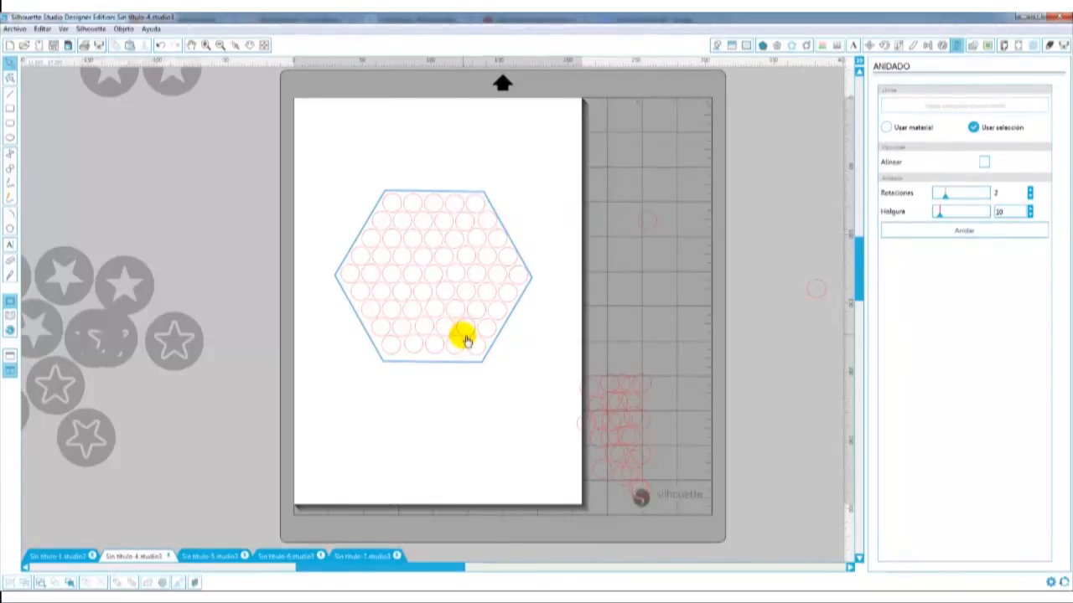
{"action": "left_click_drag", "start_coordinate": [467, 341], "coordinate": [685, 324]}
{"action": "left_click", "coordinate": [644, 323]}
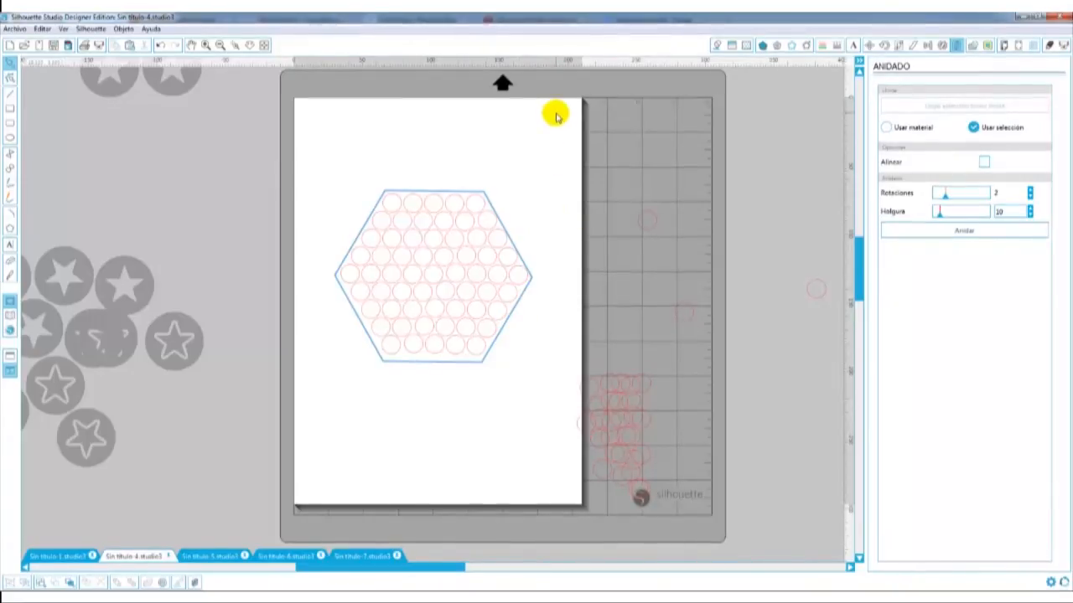
Remove the hexagon and give all the nested circles an orange fill with a transparent line color.
{"action": "left_click", "coordinate": [497, 212]}
{"action": "left_click", "coordinate": [717, 44]}
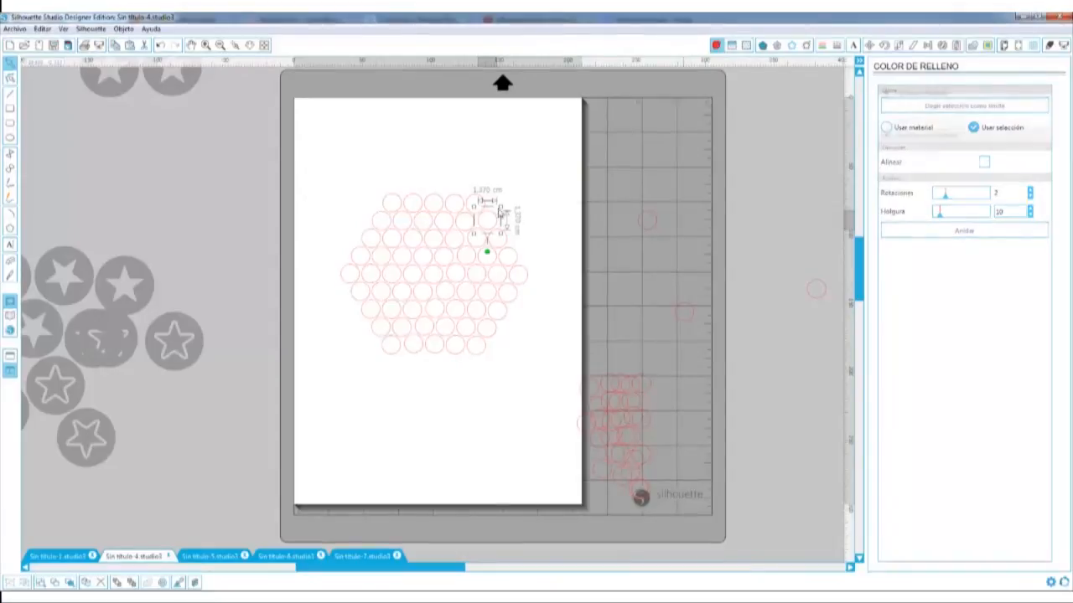
{"action": "left_click_drag", "start_coordinate": [547, 151], "coordinate": [302, 397]}
{"action": "left_click", "coordinate": [919, 133]}
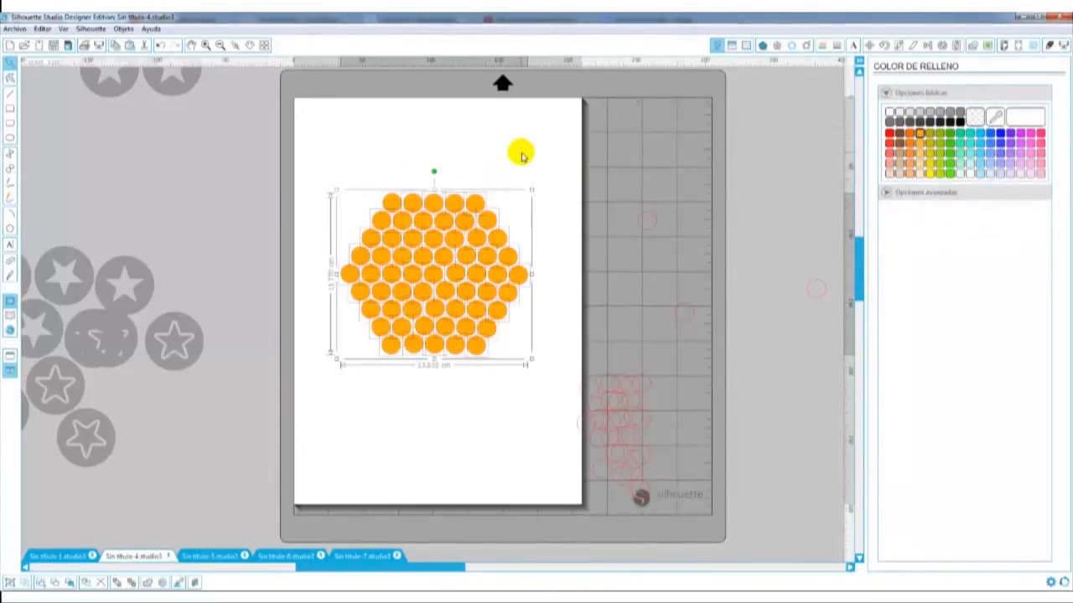
{"action": "left_click", "coordinate": [822, 44]}
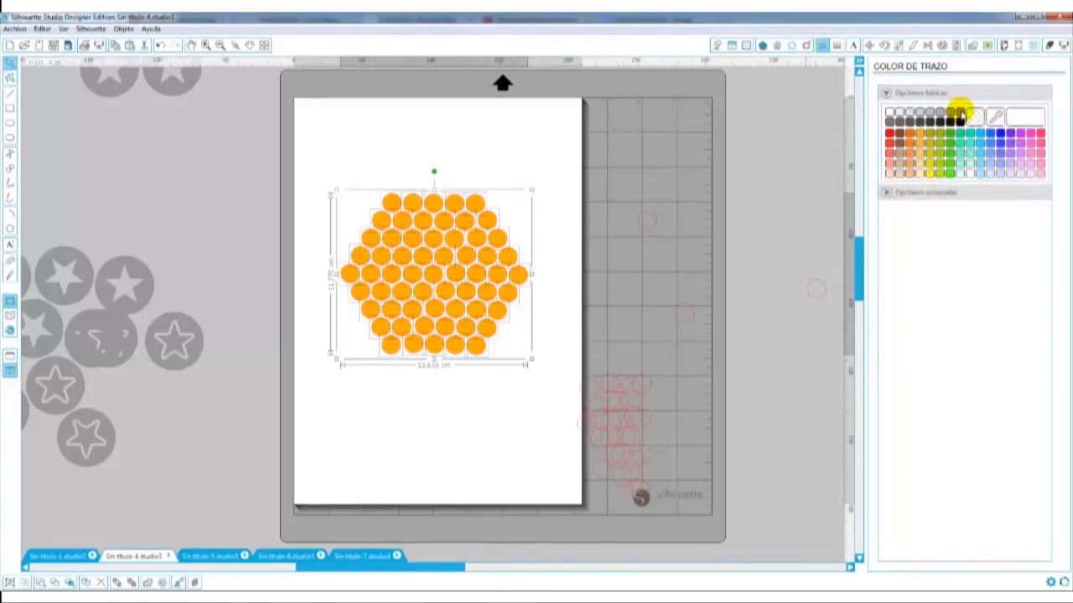
{"action": "left_click", "coordinate": [452, 156]}
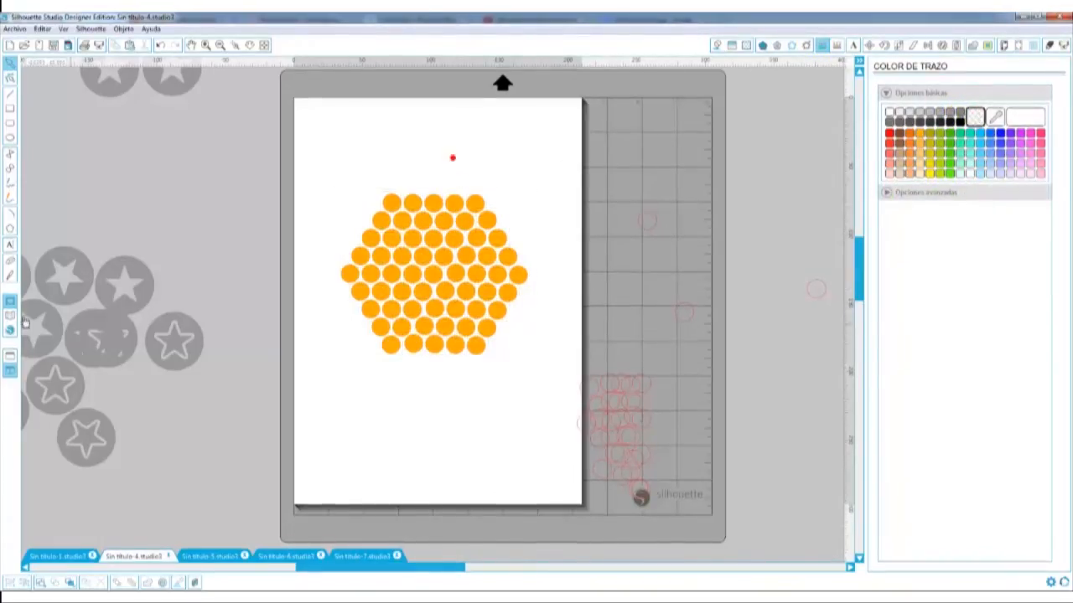
Add the text "Hola" above the nested orange circles.
{"action": "left_click", "coordinate": [10, 242]}
{"action": "left_click", "coordinate": [358, 166]}
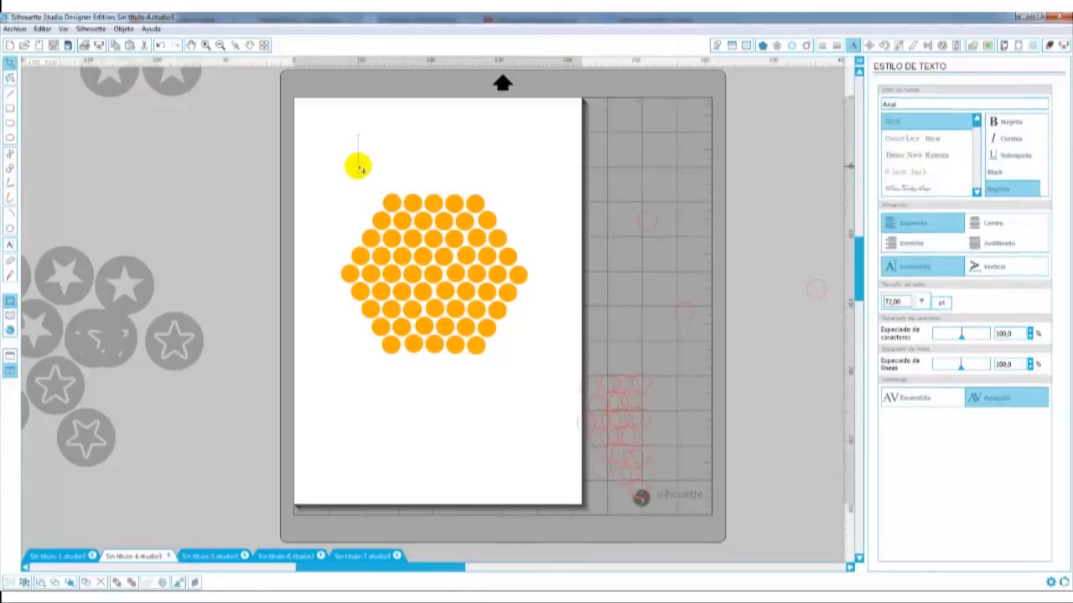
{"action": "type", "text": "Hola"}
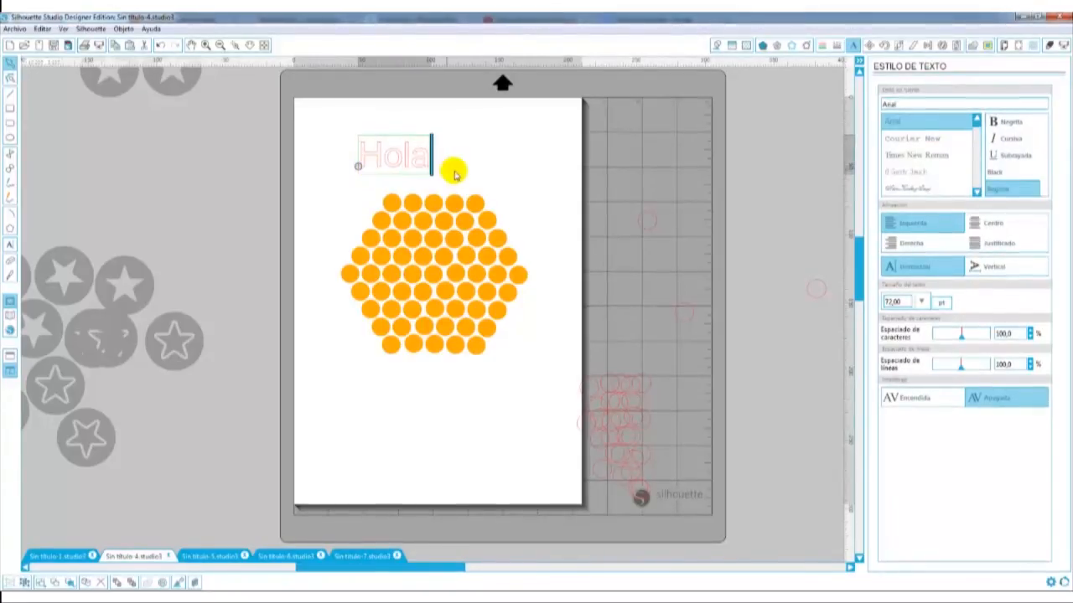
{"action": "left_click", "coordinate": [395, 165]}
Set the "Hola" text's font to Janda Stylish Script, then enlarge it and place it over the orange circles.
{"action": "left_click", "coordinate": [893, 105]}
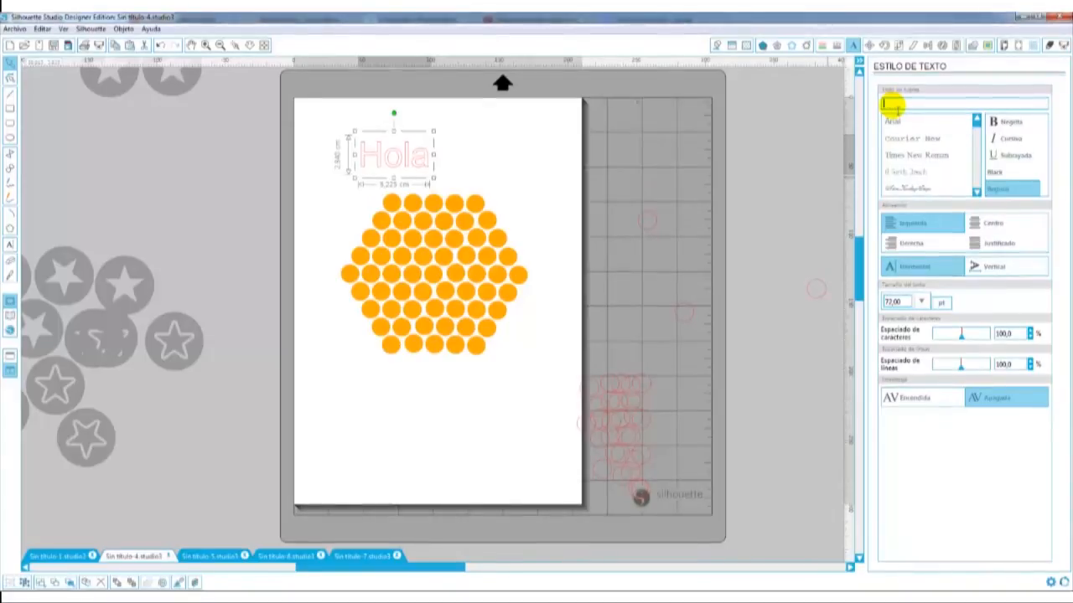
{"action": "type", "text": "jane"}
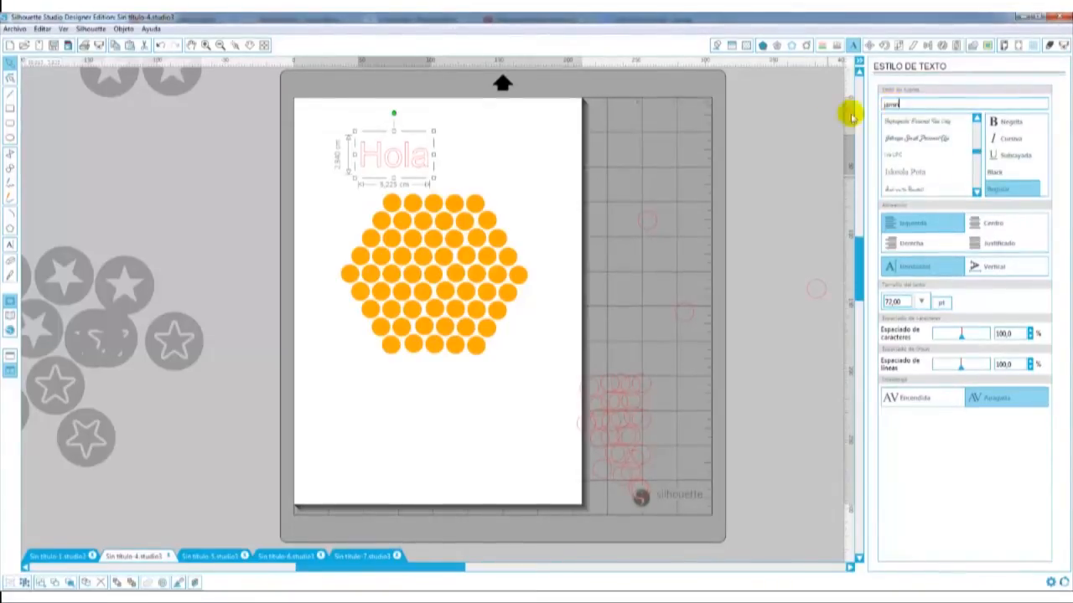
{"action": "left_click", "coordinate": [514, 157]}
{"action": "left_click", "coordinate": [427, 154]}
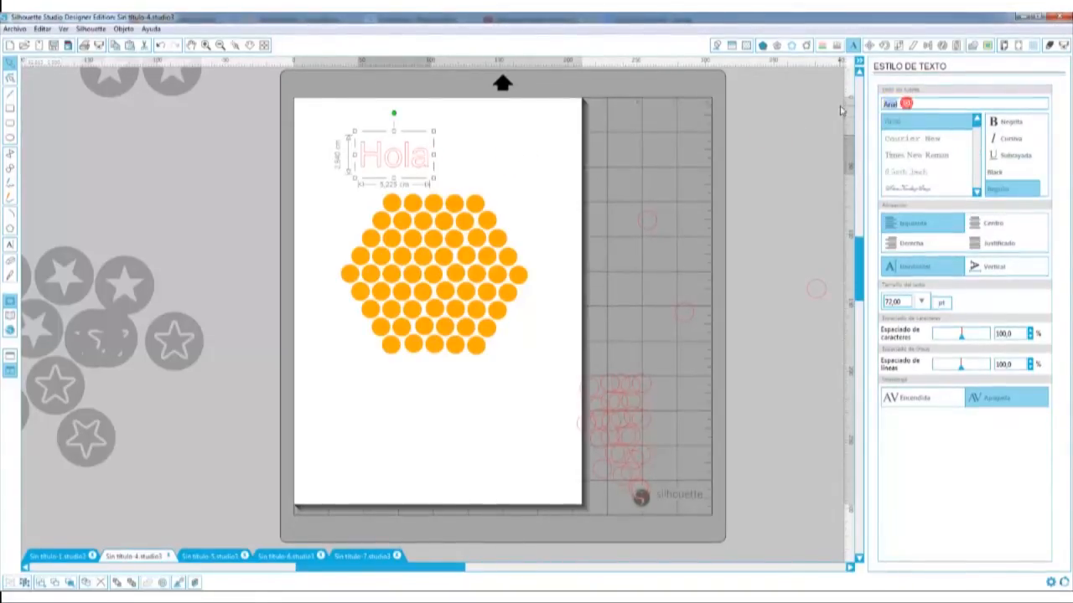
{"action": "type", "text": "janda Stylish Script"}
{"action": "key", "text": "Return"}
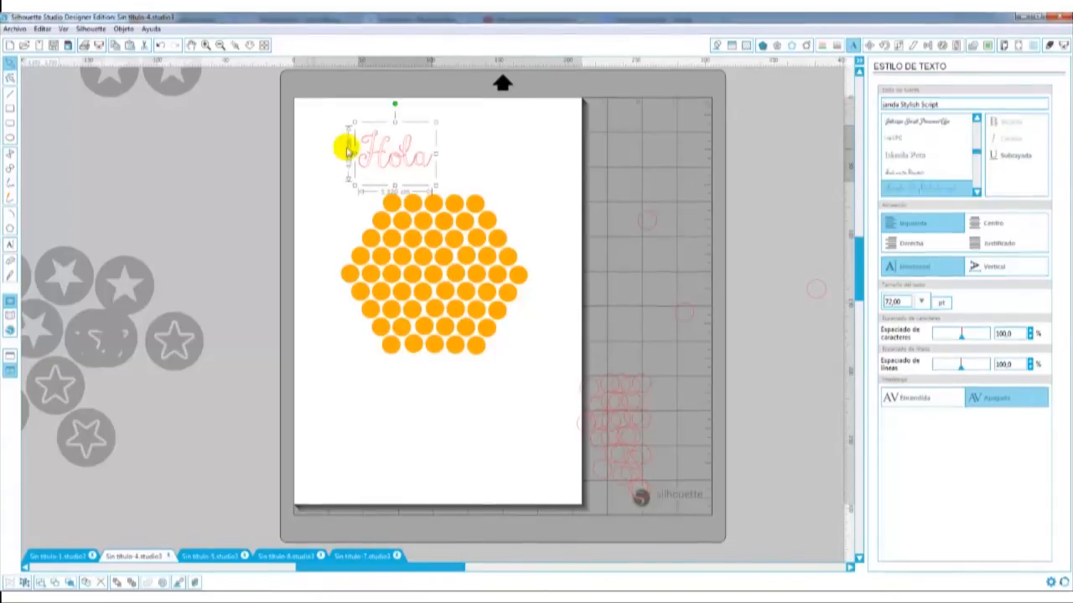
{"action": "left_click_drag", "start_coordinate": [434, 181], "coordinate": [471, 282]}
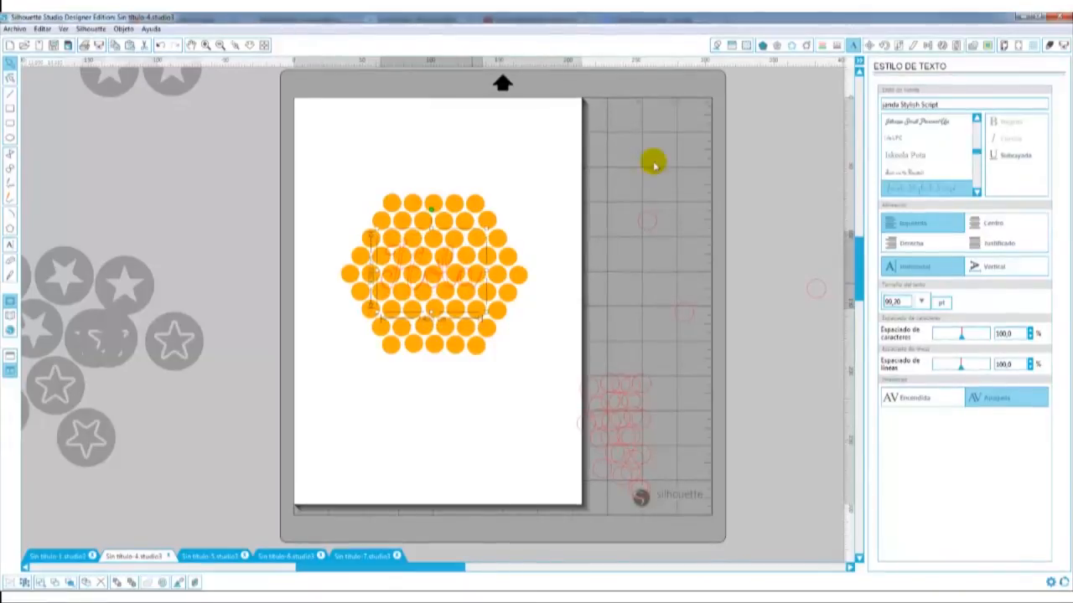
Give the "Hola" text a dark gray fill and a transparent line color, and enlarge it slightly over the circles.
{"action": "left_click", "coordinate": [716, 45]}
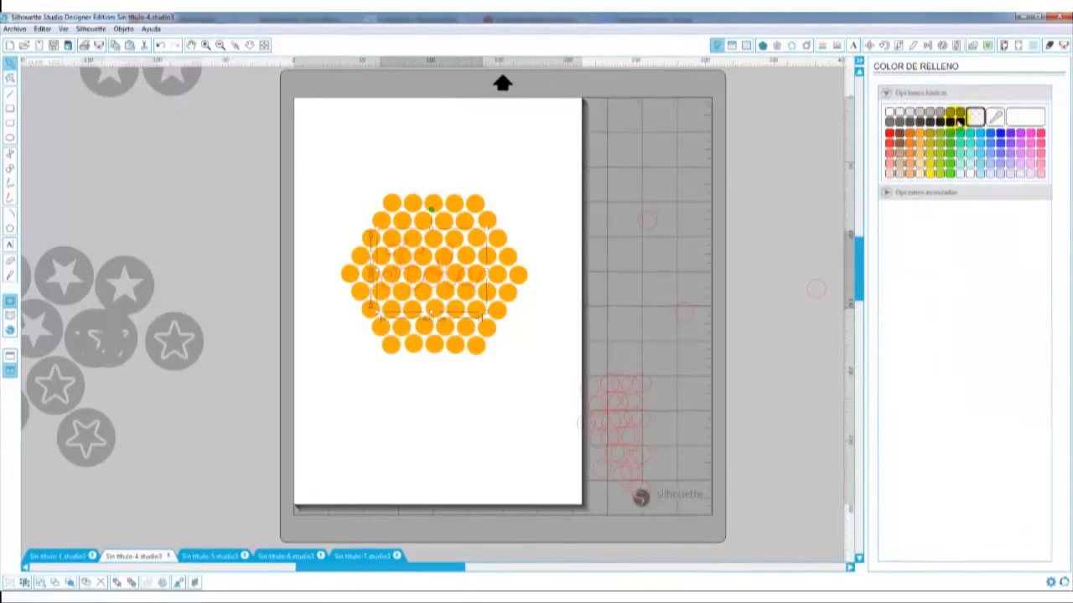
{"action": "left_click", "coordinate": [932, 123]}
{"action": "left_click", "coordinate": [837, 47]}
{"action": "left_click", "coordinate": [823, 47]}
{"action": "left_click", "coordinate": [978, 123]}
{"action": "left_click_drag", "start_coordinate": [490, 228], "coordinate": [503, 206]}
{"action": "left_click", "coordinate": [532, 161]}
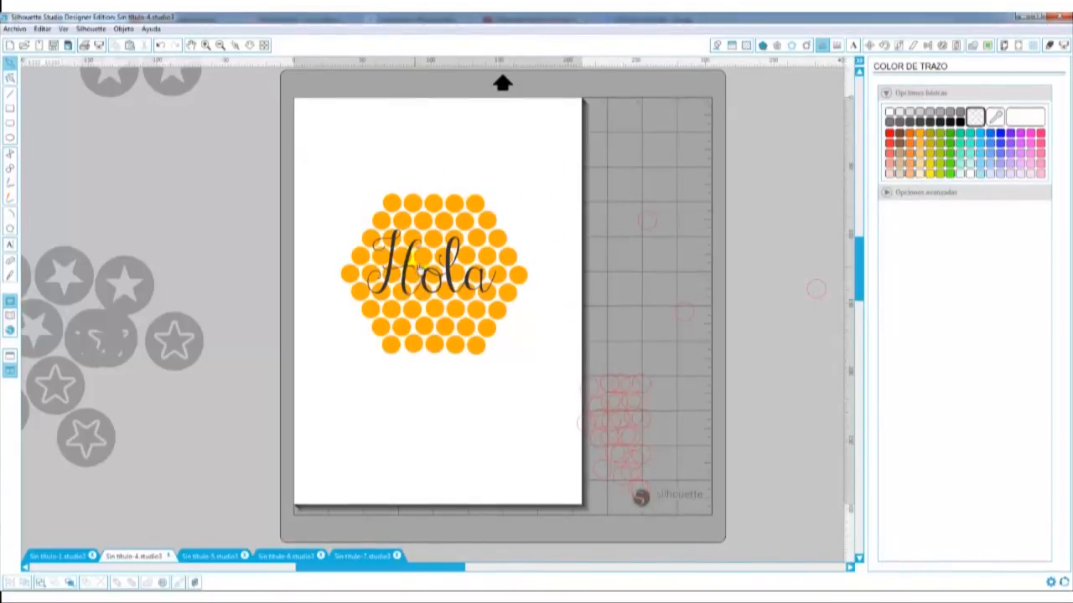
Delete all the leftover red circles on the mat beside the page.
{"action": "left_click_drag", "start_coordinate": [581, 161], "coordinate": [836, 525]}
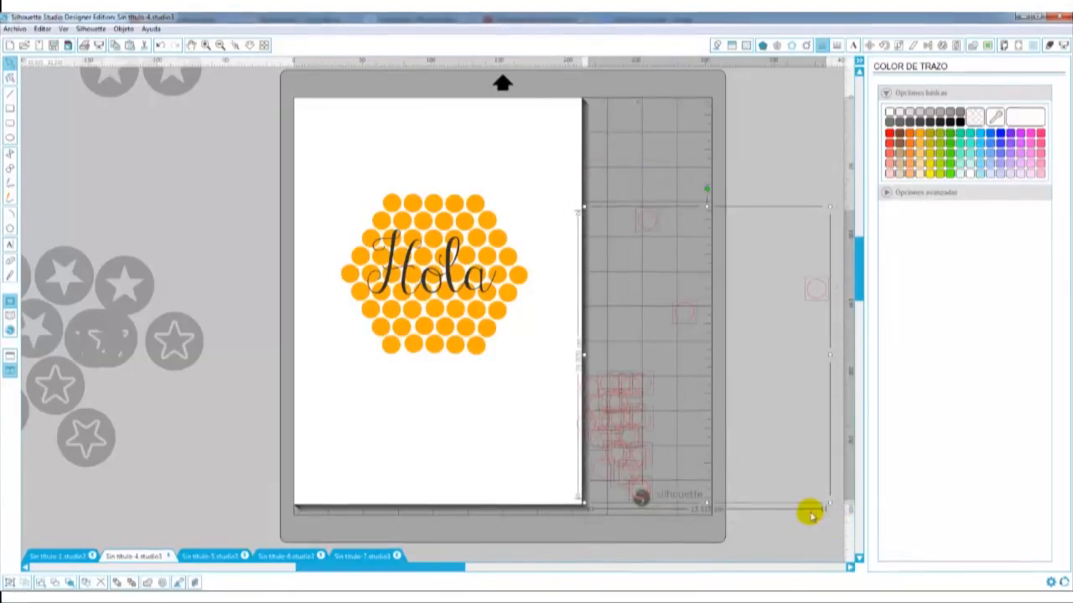
{"action": "key", "text": "Delete"}
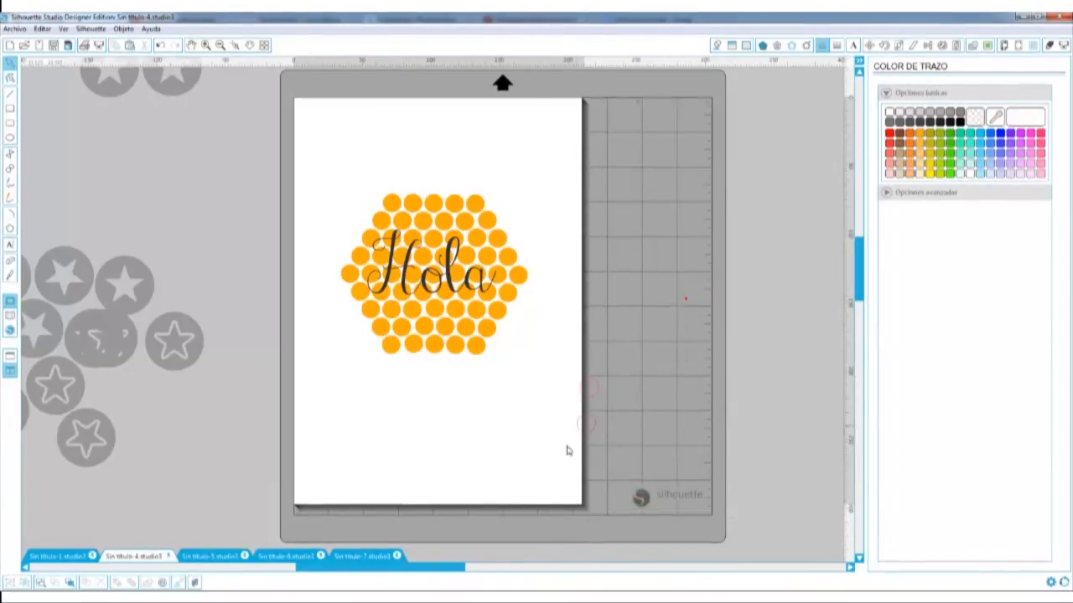
{"action": "left_click_drag", "start_coordinate": [567, 450], "coordinate": [551, 468]}
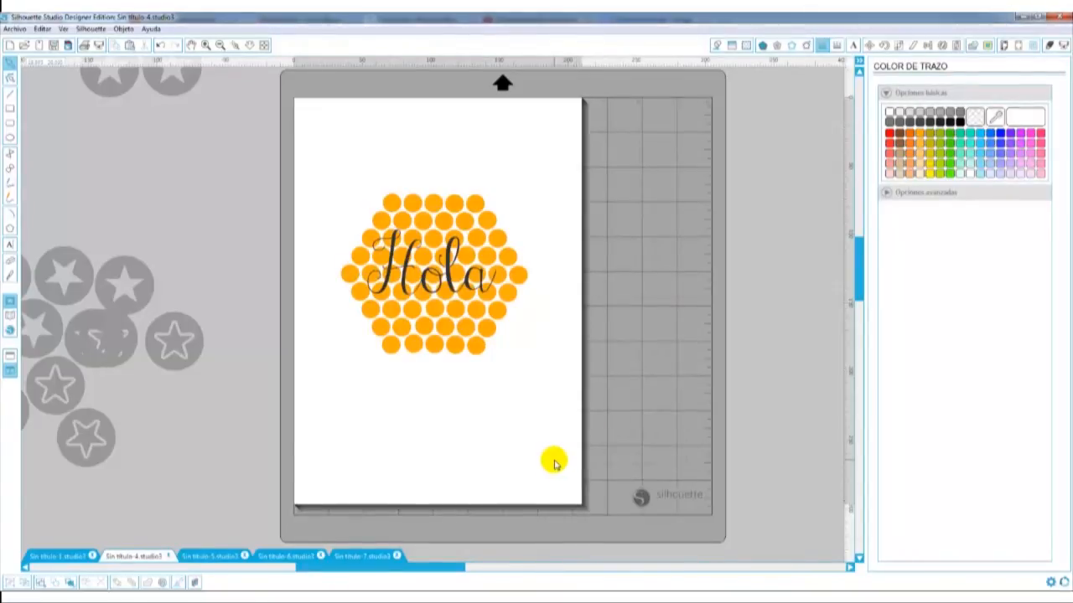
Move the "Hola" text onto the mat beside the page and delete the nested orange circles.
{"action": "scroll", "coordinate": [553, 462], "scroll_direction": "up", "scroll_amount": 1}
{"action": "scroll", "coordinate": [554, 463], "scroll_direction": "up", "scroll_amount": 1}
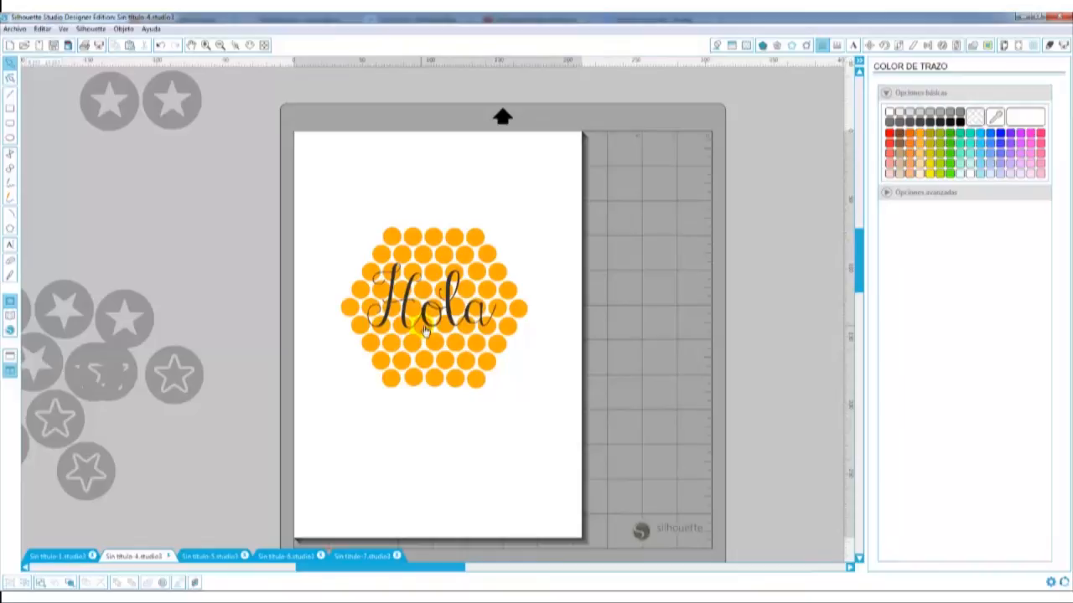
{"action": "left_click_drag", "start_coordinate": [445, 328], "coordinate": [630, 288]}
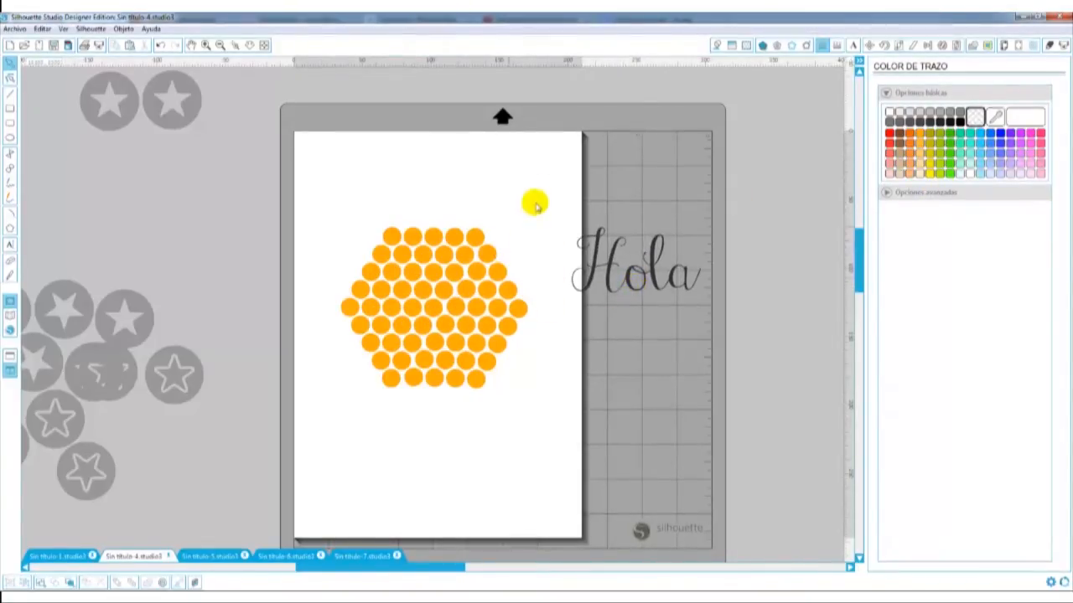
{"action": "left_click_drag", "start_coordinate": [534, 205], "coordinate": [359, 435]}
{"action": "left_click", "coordinate": [957, 45]}
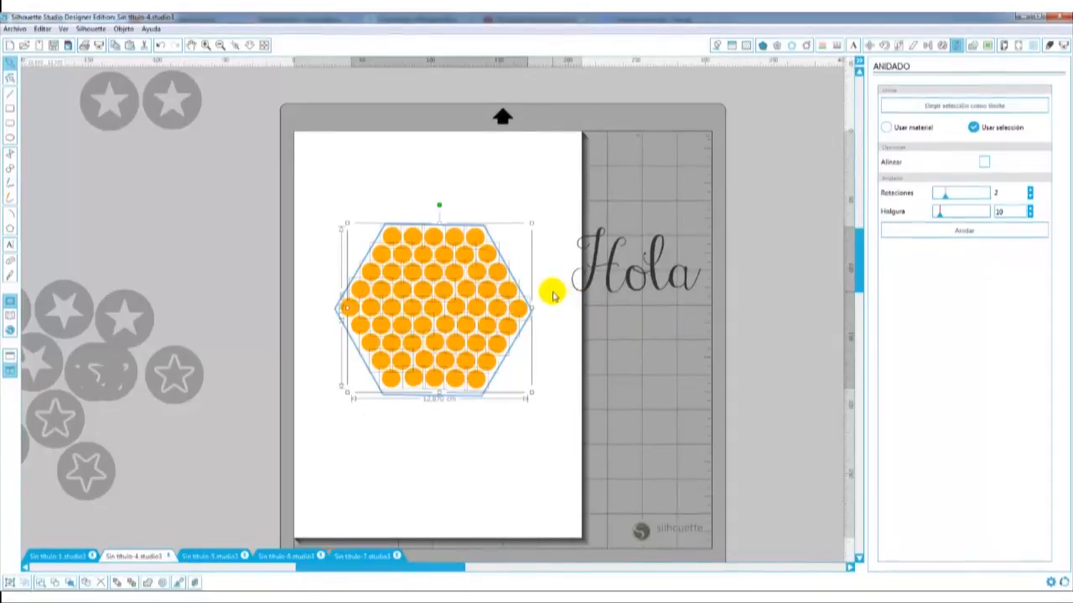
{"action": "left_click_drag", "start_coordinate": [540, 214], "coordinate": [288, 426]}
{"action": "left_click", "coordinate": [281, 421]}
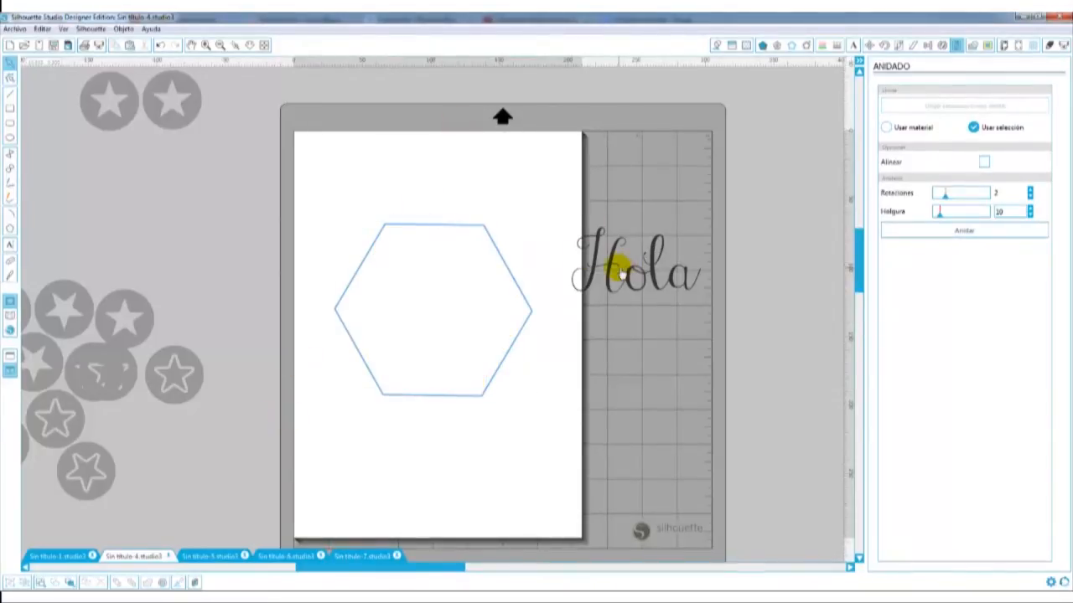
Change the text to "HOLA" in capitals and set its font to Bebas Neue.
{"action": "left_click", "coordinate": [693, 233]}
{"action": "double_click", "coordinate": [668, 284]}
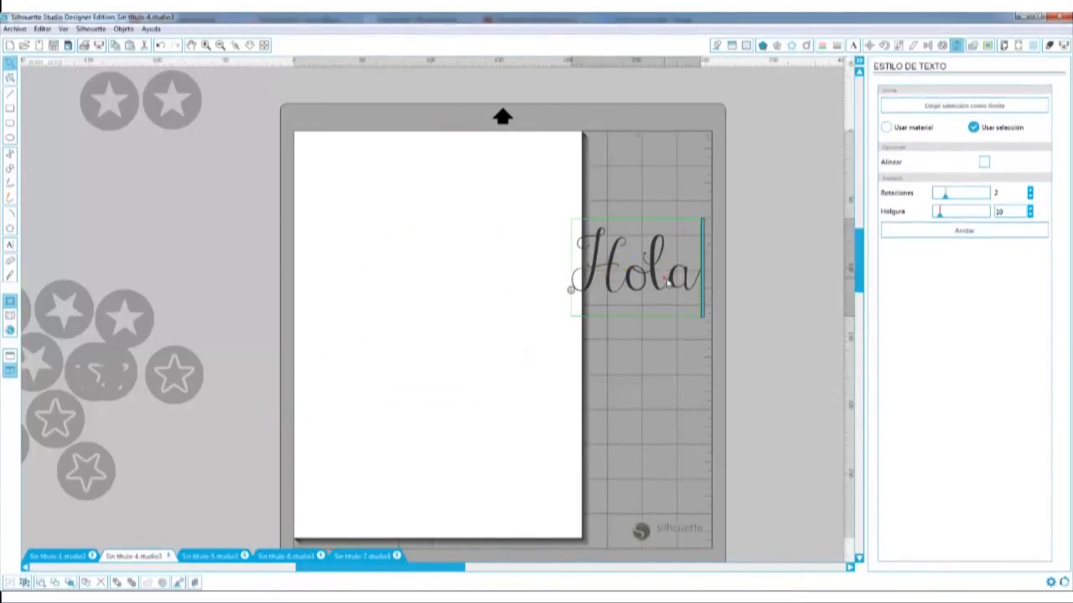
{"action": "left_click_drag", "start_coordinate": [695, 280], "coordinate": [556, 289]}
{"action": "type", "text": "HOLA"}
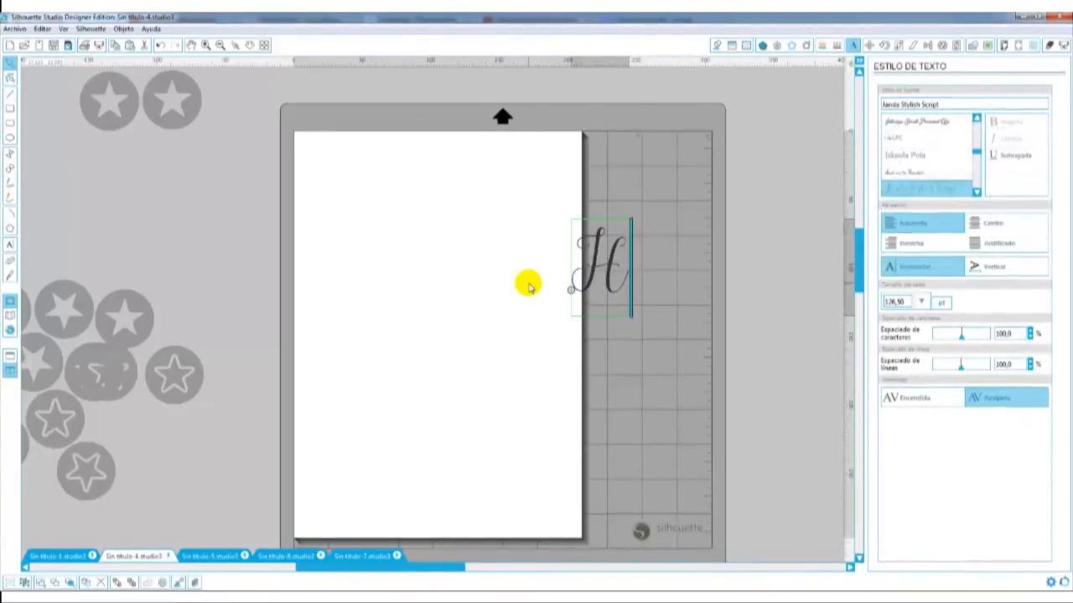
{"action": "left_click", "coordinate": [791, 161]}
{"action": "left_click", "coordinate": [750, 269]}
{"action": "double_click", "coordinate": [933, 107]}
{"action": "type", "text": "bebas Neue"}
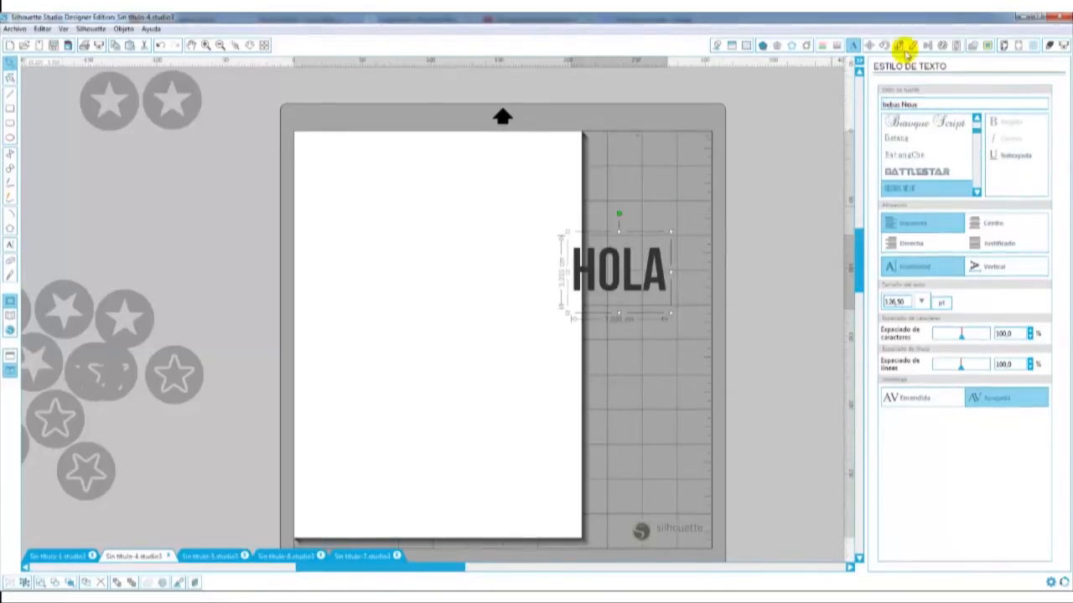
Place three copies of "HOLA" on the page, shrinking the second to about 5.3 cm and the third to about 4.3 cm wide.
{"action": "left_click_drag", "start_coordinate": [608, 284], "coordinate": [424, 393]}
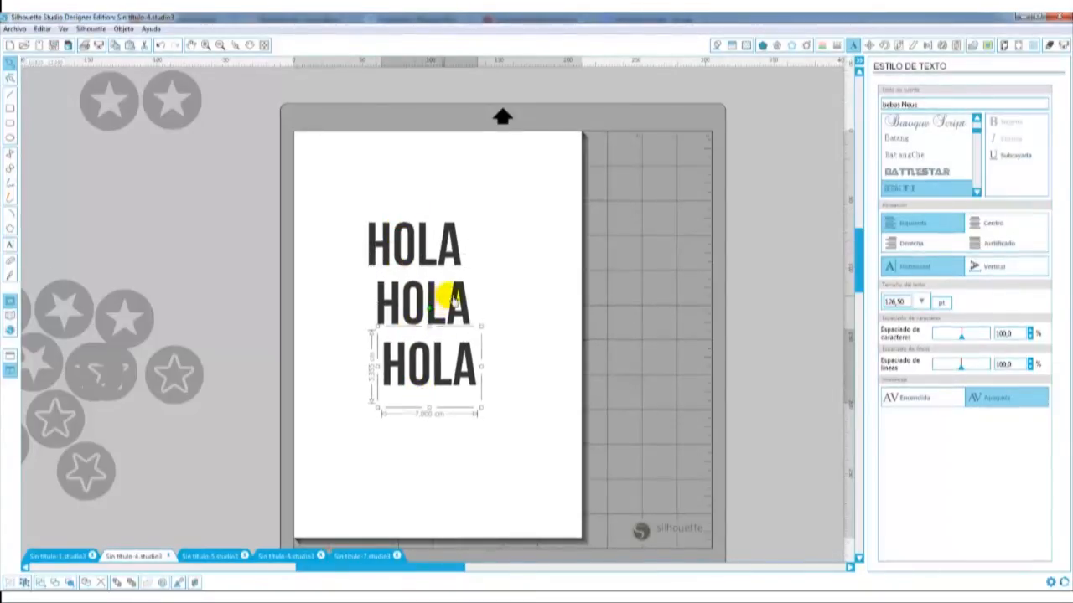
{"action": "left_click", "coordinate": [453, 298]}
{"action": "left_click_drag", "start_coordinate": [478, 268], "coordinate": [452, 283]}
{"action": "left_click", "coordinate": [473, 353]}
{"action": "left_click_drag", "start_coordinate": [478, 320], "coordinate": [491, 294]}
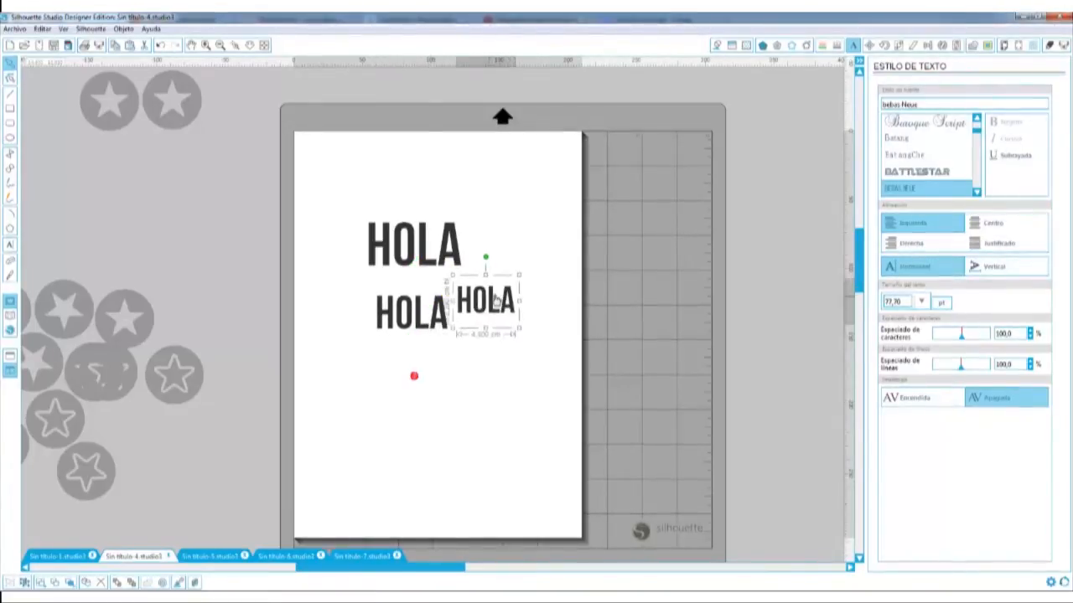
Fill the smallest "HOLA" with medium dark gray and the mid-sized one with light gray.
{"action": "left_click", "coordinate": [717, 46]}
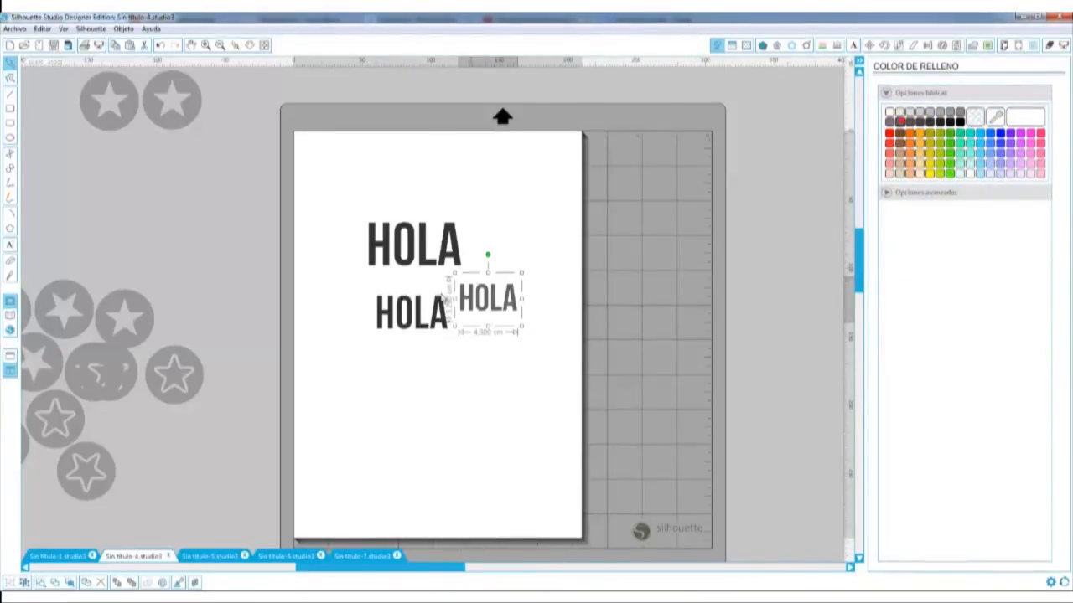
{"action": "left_click", "coordinate": [411, 312]}
{"action": "left_click", "coordinate": [941, 113]}
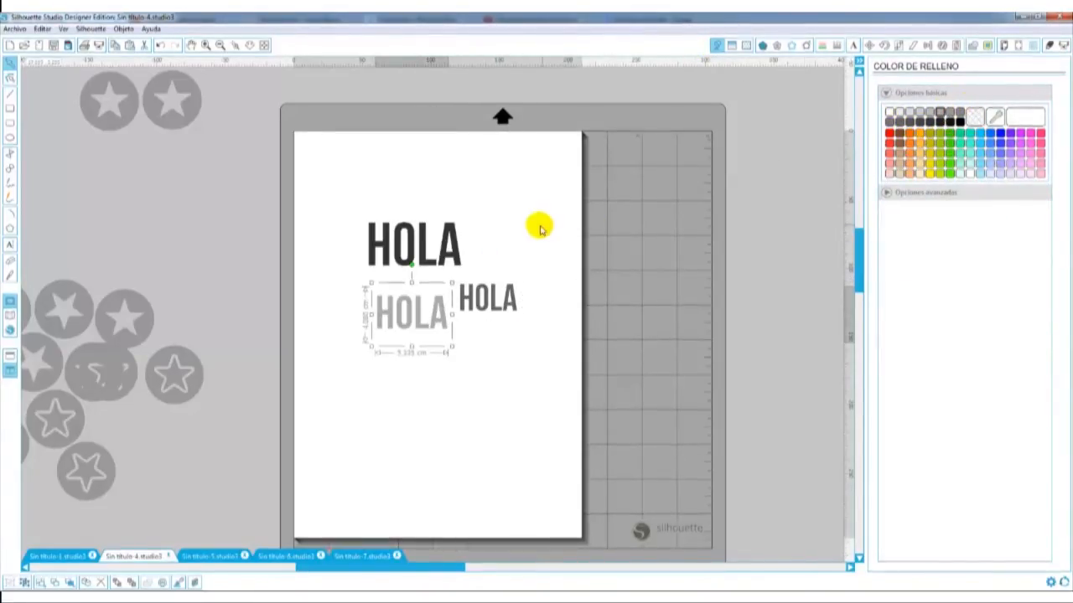
Duplicate the three sizes of "HOLA" across the page and mat, and scale the whole set down to about 21.5 cm wide.
{"action": "left_click_drag", "start_coordinate": [339, 222], "coordinate": [544, 340]}
{"action": "left_click_drag", "start_coordinate": [495, 311], "coordinate": [498, 450]}
{"action": "left_click", "coordinate": [414, 306]}
{"action": "double_click", "coordinate": [414, 307]}
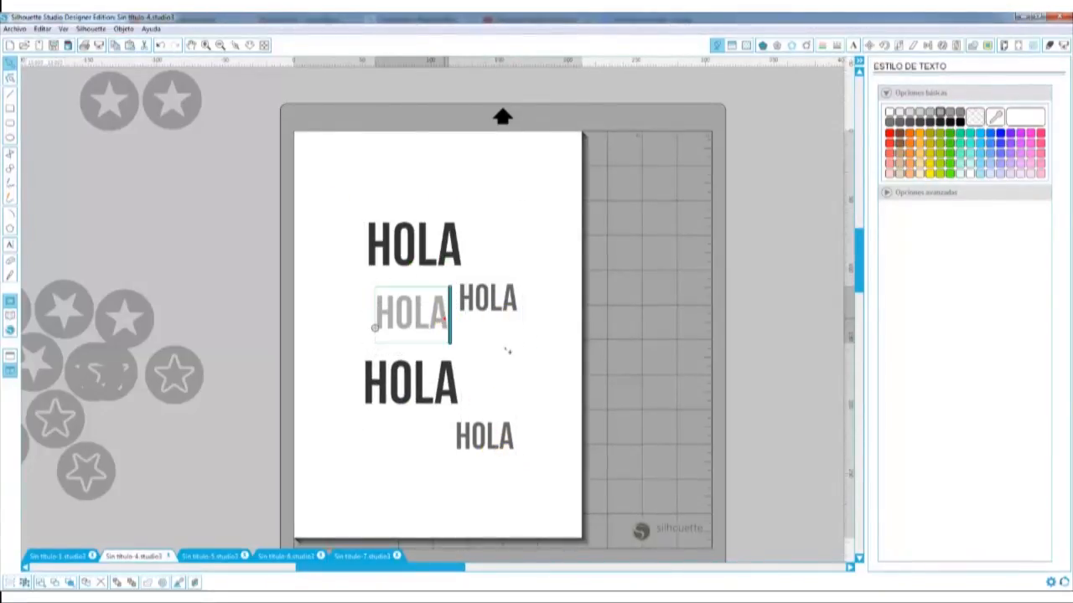
{"action": "left_click", "coordinate": [438, 315]}
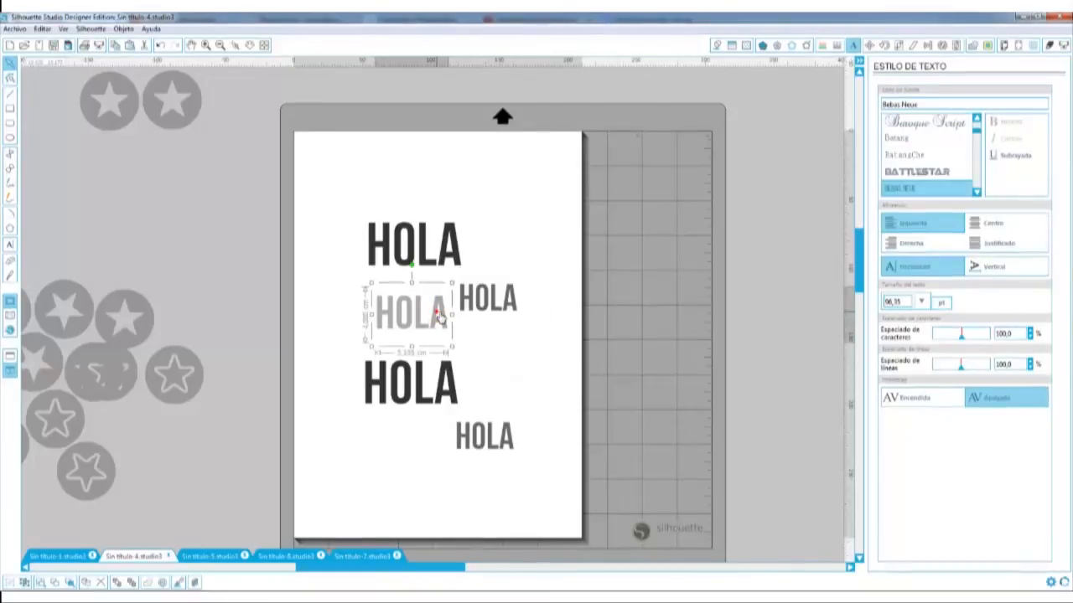
{"action": "left_click_drag", "start_coordinate": [440, 316], "coordinate": [567, 251]}
{"action": "left_click_drag", "start_coordinate": [345, 192], "coordinate": [524, 342]}
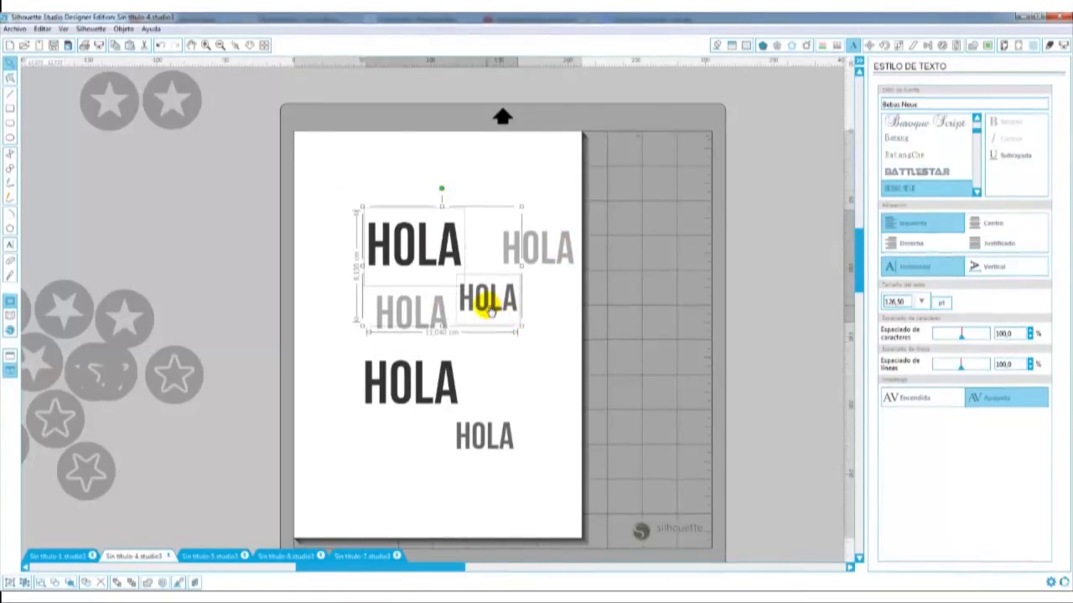
{"action": "left_click_drag", "start_coordinate": [466, 304], "coordinate": [641, 387]}
{"action": "left_click_drag", "start_coordinate": [567, 323], "coordinate": [594, 153]}
{"action": "left_click_drag", "start_coordinate": [428, 146], "coordinate": [325, 291]}
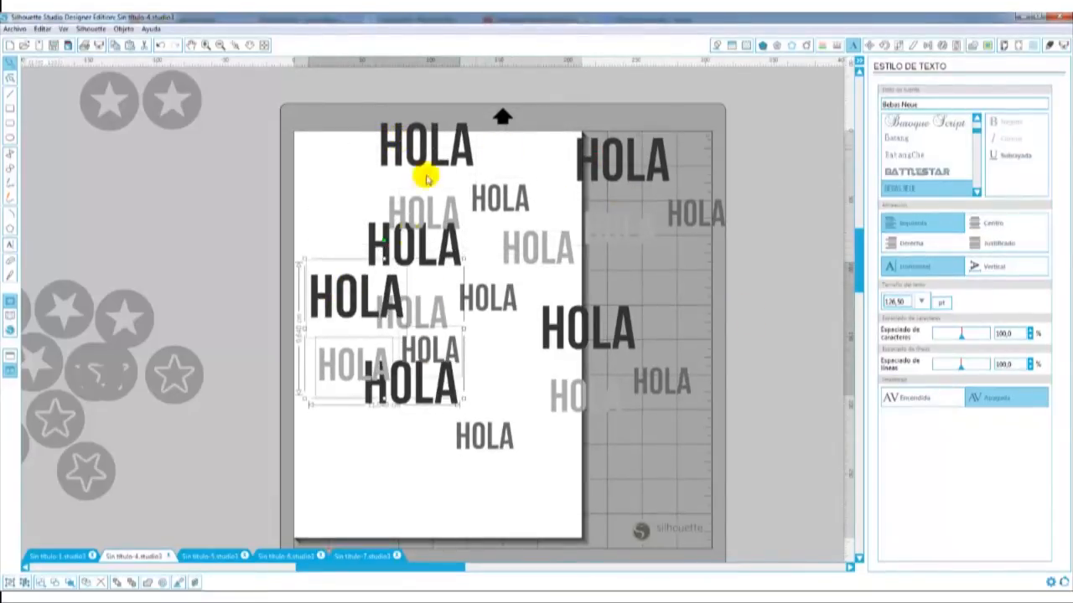
{"action": "left_click_drag", "start_coordinate": [745, 99], "coordinate": [299, 485]}
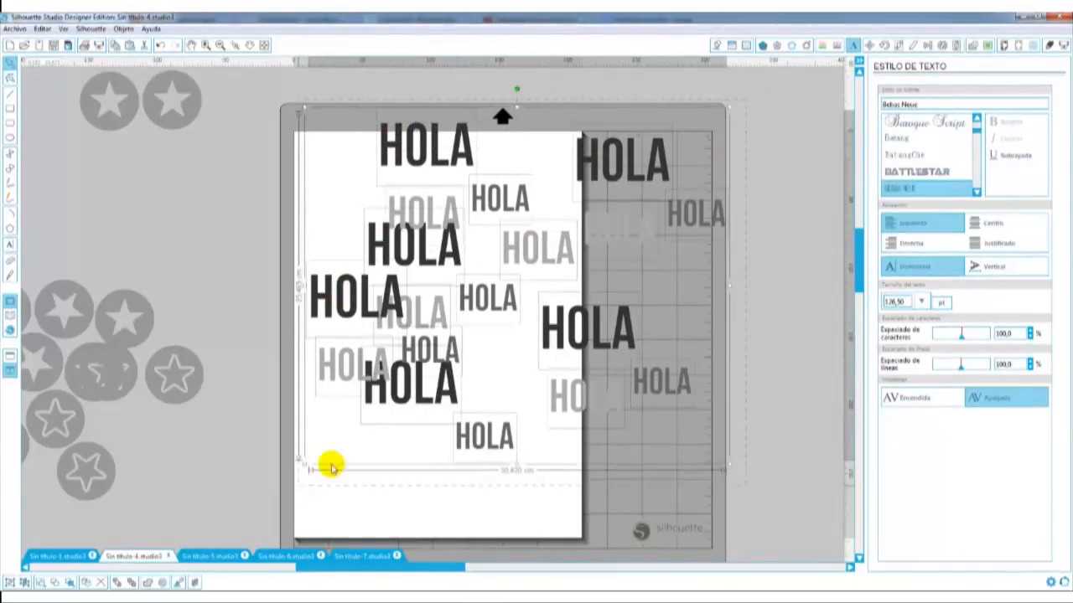
{"action": "left_click_drag", "start_coordinate": [727, 107], "coordinate": [666, 156]}
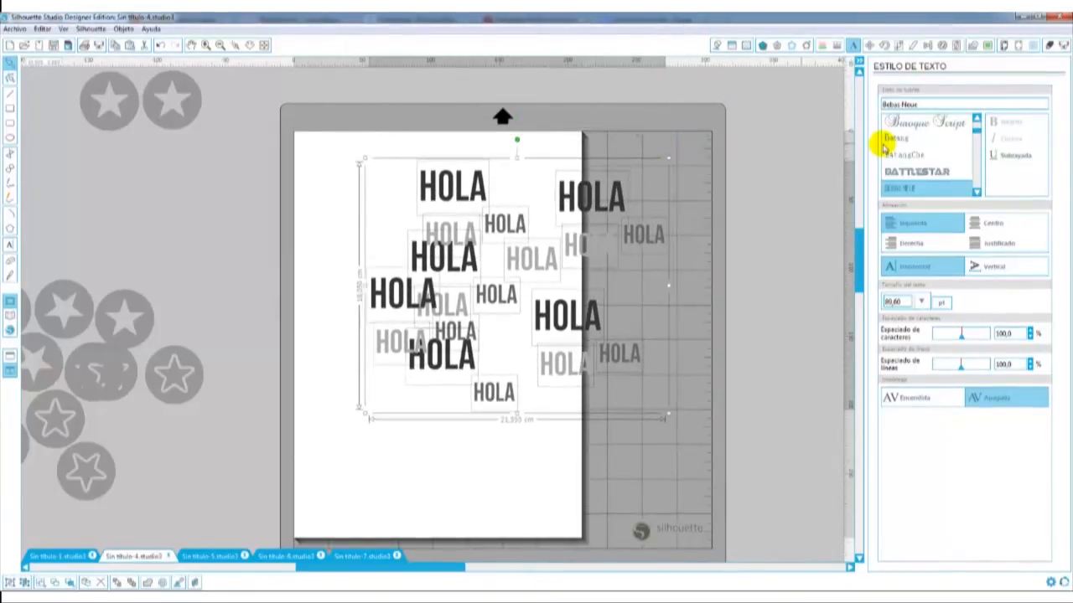
Try nesting the "HOLA" words inside the hexagon with rotations 2 and padding 10, and undo the nesting.
{"action": "left_click", "coordinate": [956, 45]}
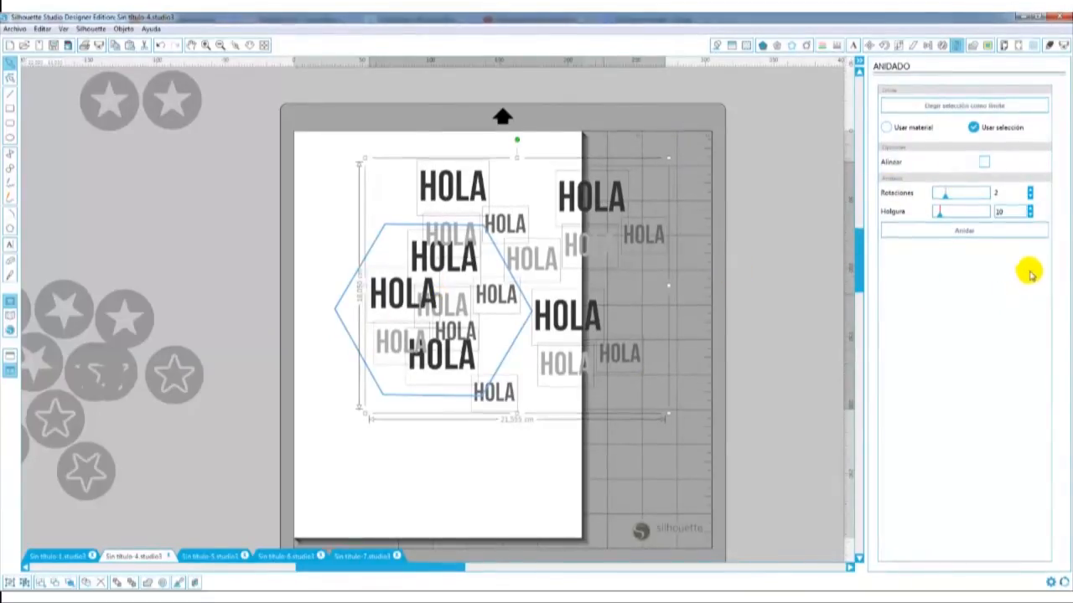
{"action": "left_click", "coordinate": [958, 233]}
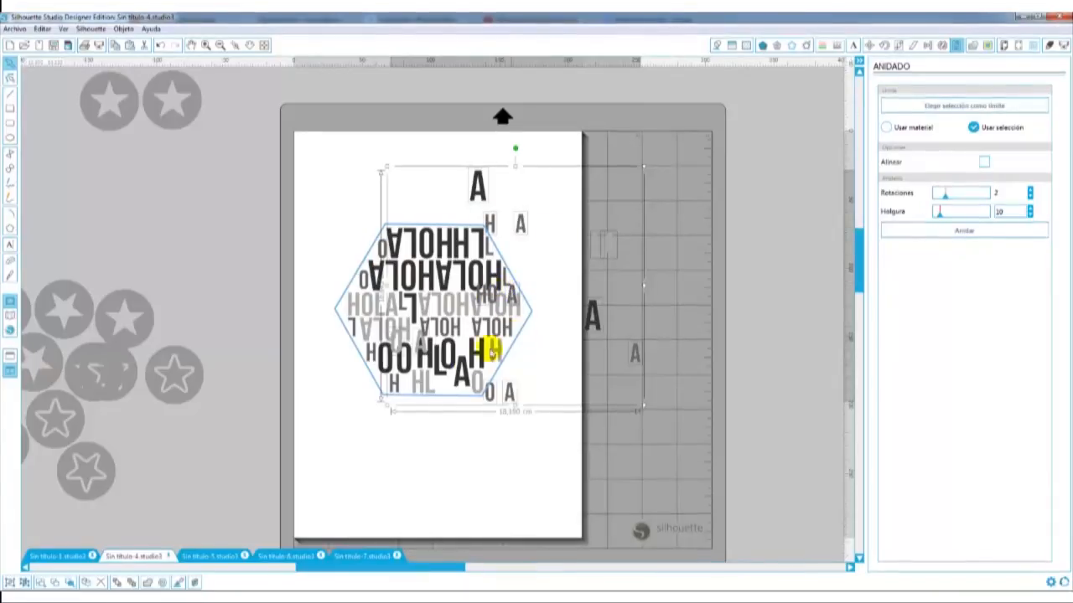
{"action": "key", "text": "ctrl+z"}
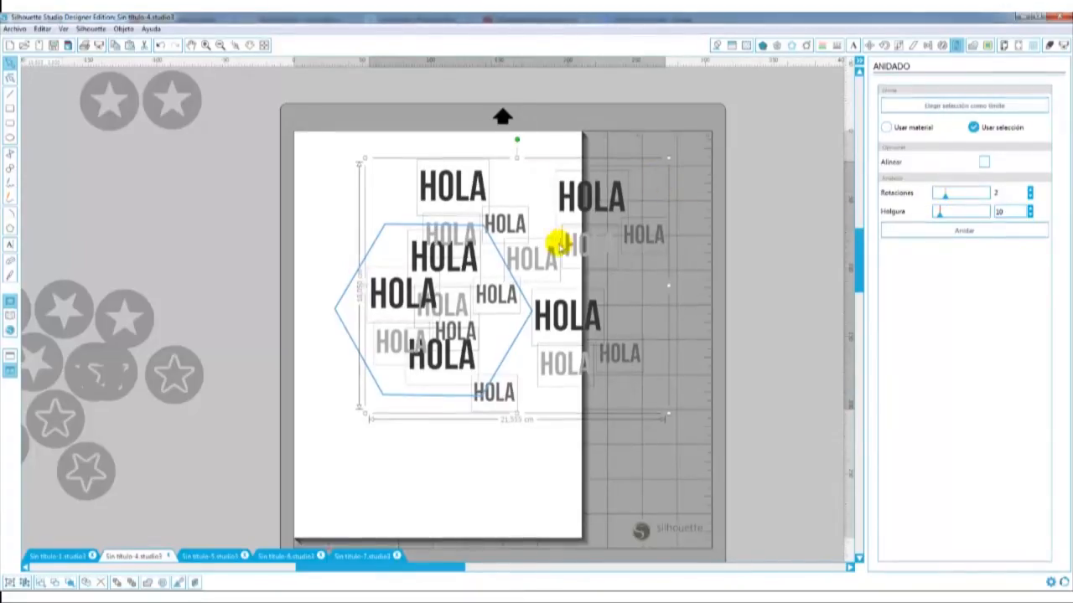
Set the nesting rotations and padding to 0, try nesting the "HOLA" words inside the hexagon, and undo the nesting.
{"action": "left_click_drag", "start_coordinate": [945, 194], "coordinate": [930, 212]}
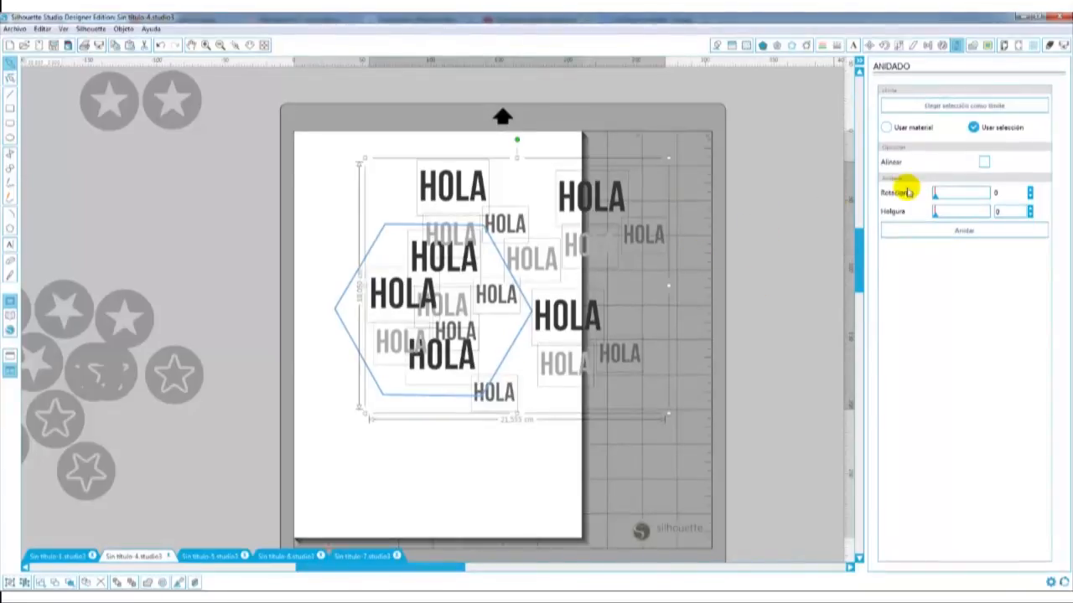
{"action": "left_click", "coordinate": [920, 233]}
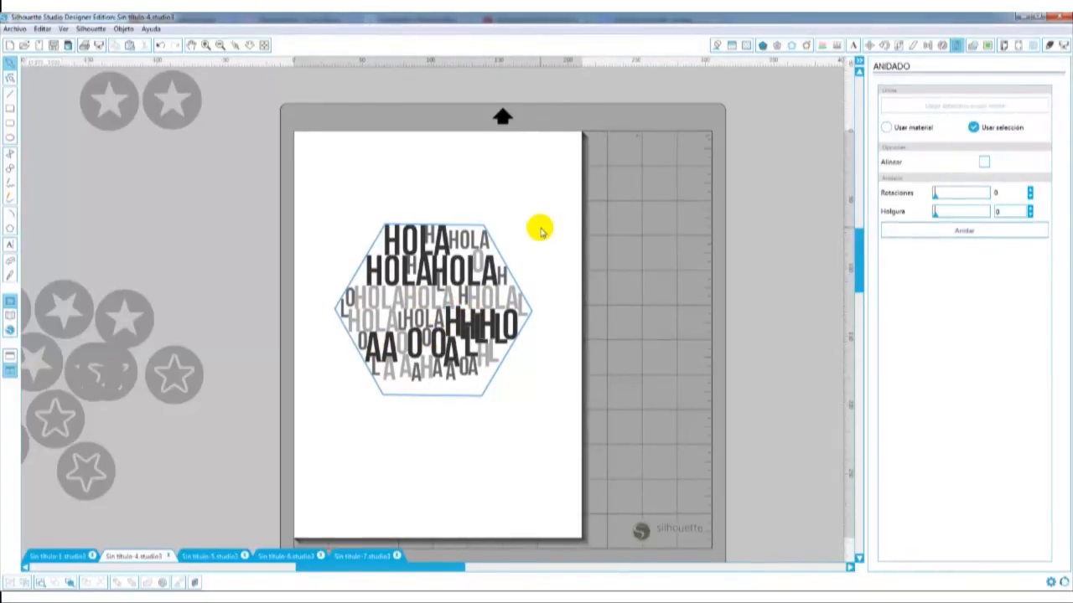
{"action": "key", "text": "ctrl+z"}
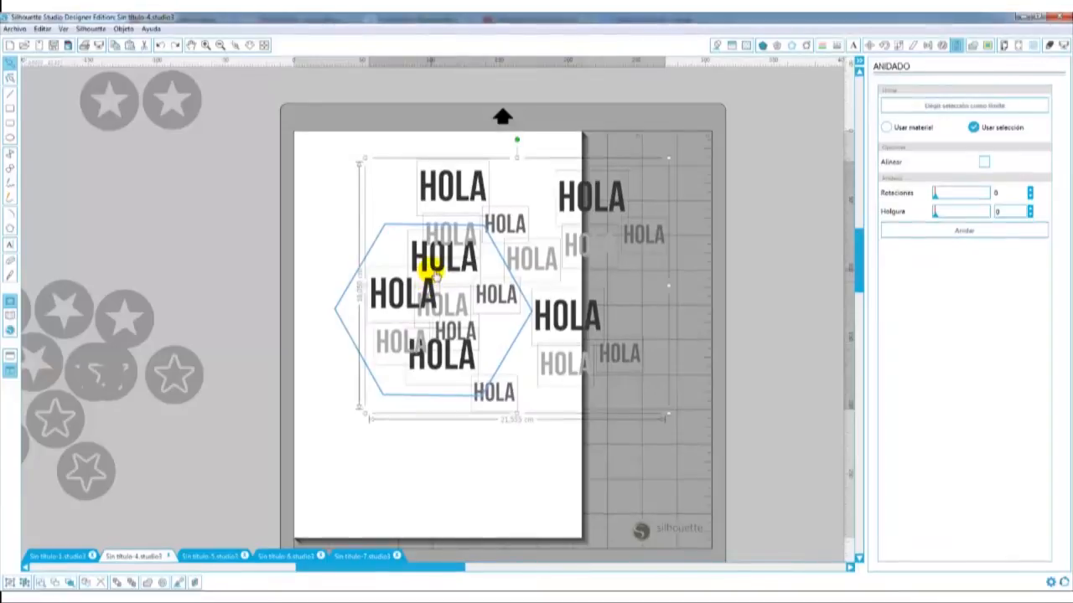
Convert all the selected "HOLA" words to paths.
{"action": "right_click", "coordinate": [462, 203]}
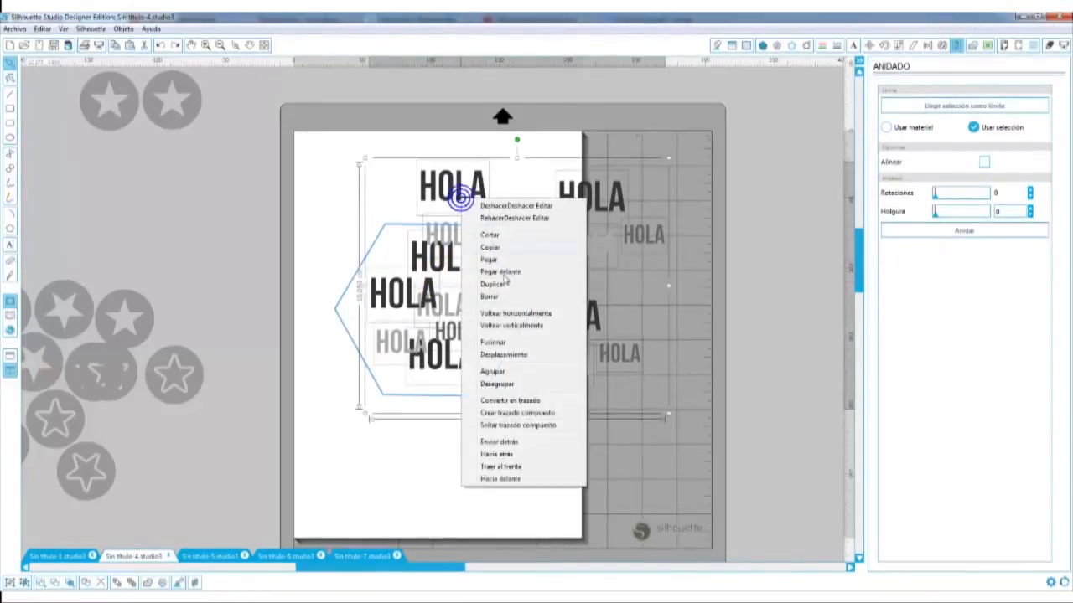
{"action": "left_click", "coordinate": [520, 402]}
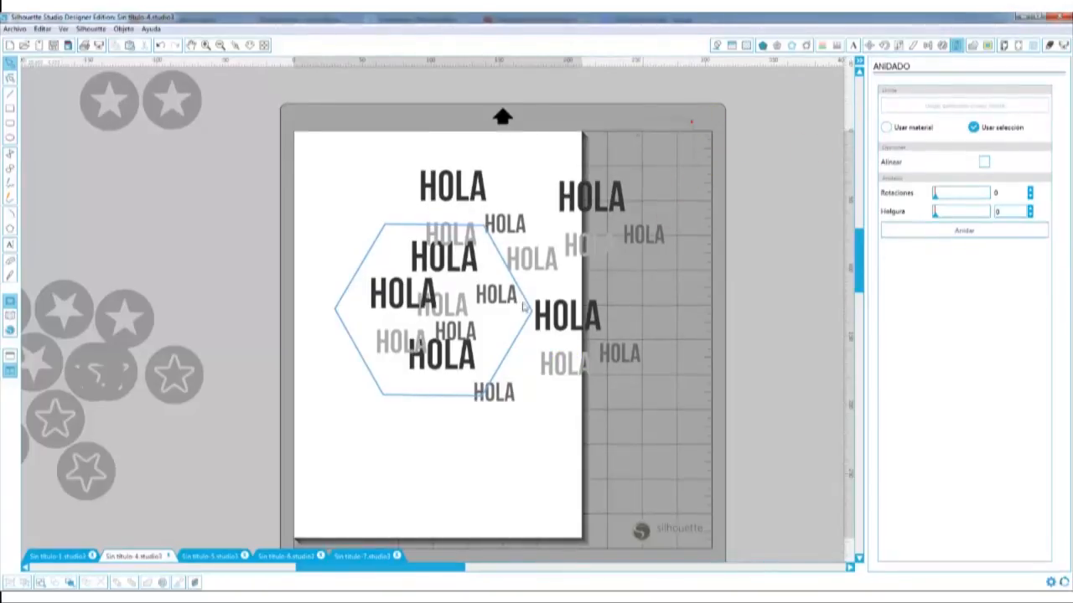
Nest the "HOLA" paths inside the hexagon and move the words left over outside the shape to the side of the page.
{"action": "left_click_drag", "start_coordinate": [691, 122], "coordinate": [341, 432]}
{"action": "left_click", "coordinate": [962, 234]}
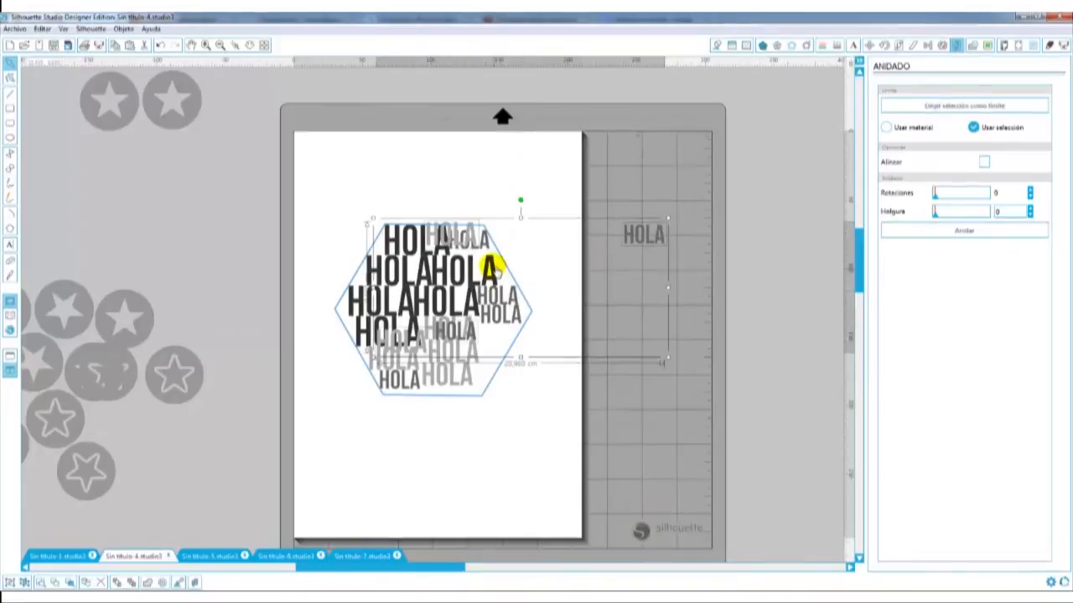
{"action": "left_click_drag", "start_coordinate": [484, 243], "coordinate": [656, 318]}
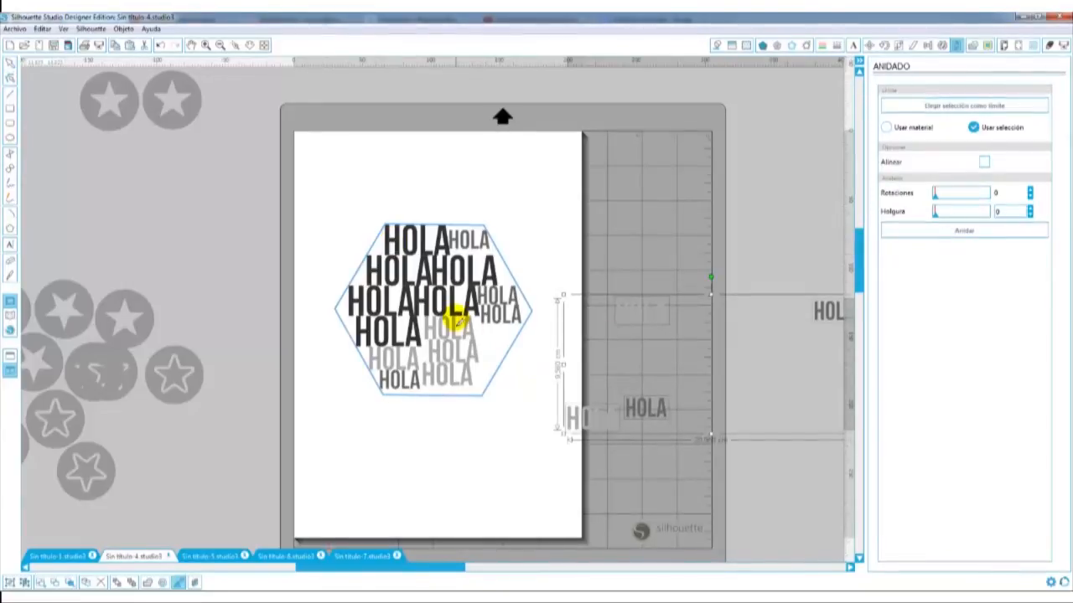
{"action": "key", "text": "ctrl+z"}
{"action": "left_click_drag", "start_coordinate": [460, 242], "coordinate": [689, 208]}
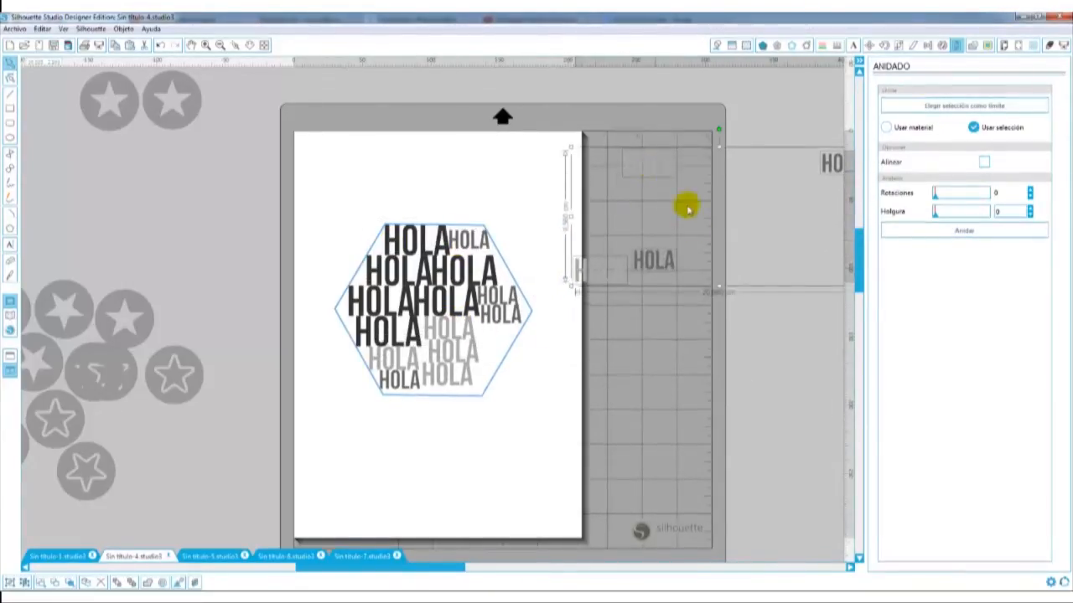
{"action": "left_click", "coordinate": [713, 354]}
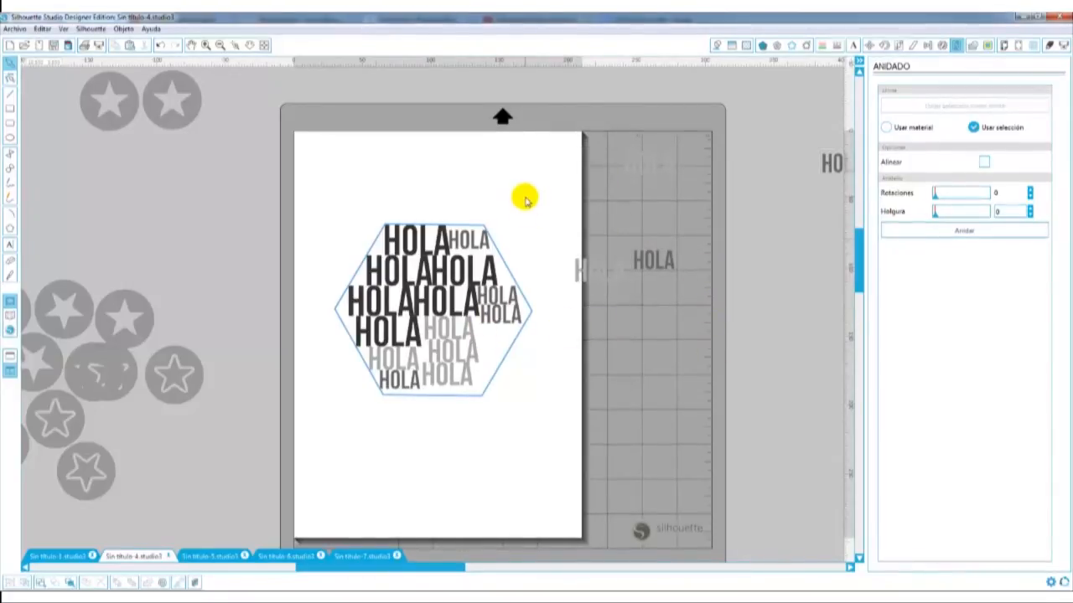
Scale the "HOLA" words down slightly and nest all of them inside the hexagon again.
{"action": "left_click_drag", "start_coordinate": [335, 136], "coordinate": [764, 482]}
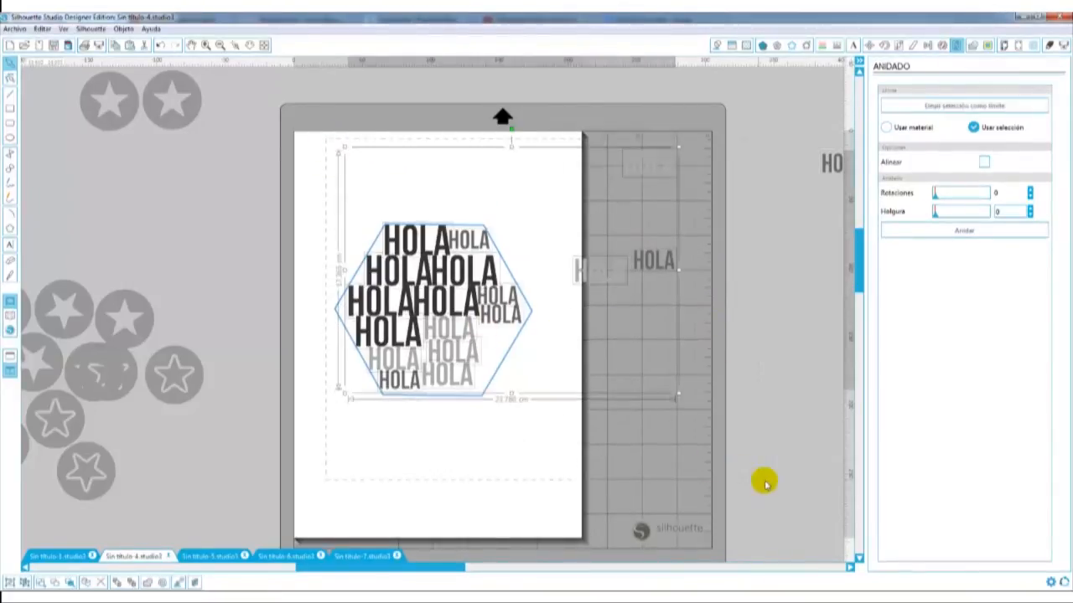
{"action": "left_click_drag", "start_coordinate": [678, 146], "coordinate": [653, 172]}
{"action": "left_click", "coordinate": [304, 169]}
{"action": "left_click_drag", "start_coordinate": [318, 136], "coordinate": [855, 456]}
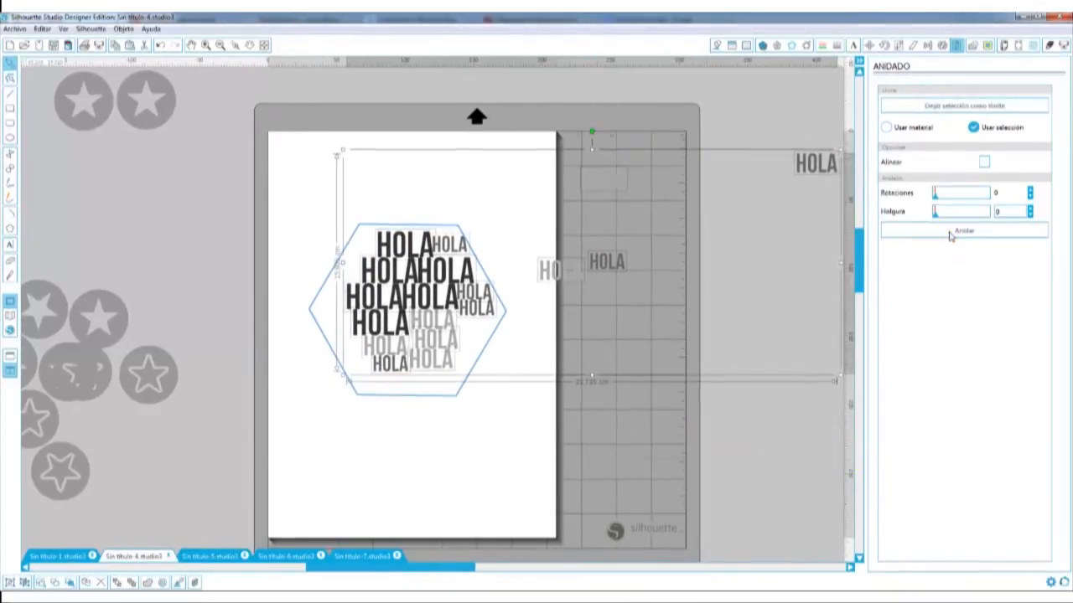
{"action": "left_click", "coordinate": [951, 235]}
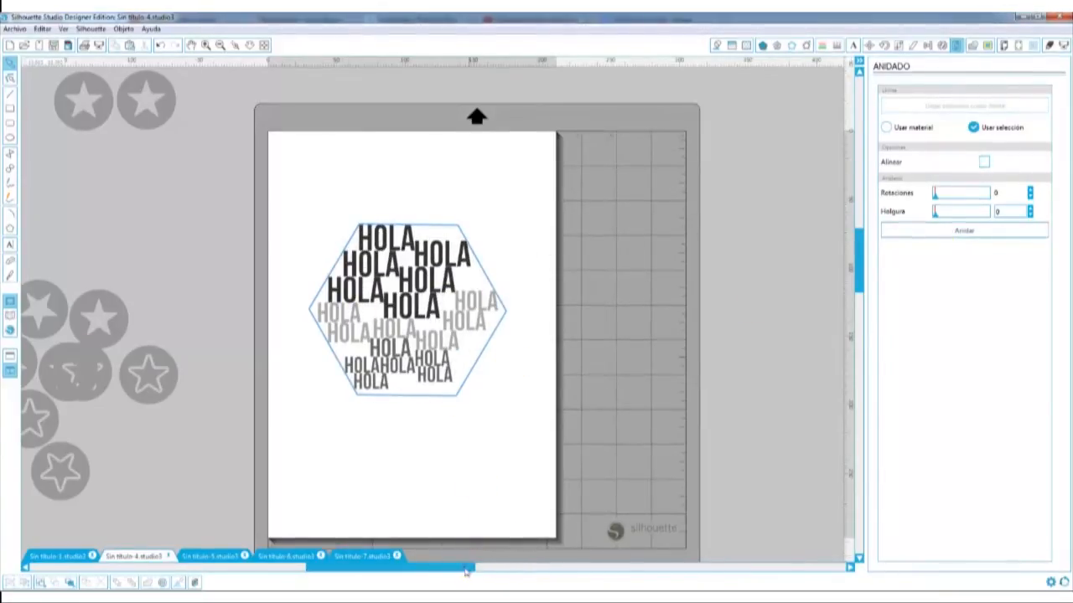
Examine how the three sizes of "HOLA" are distributed inside the hexagon and the gaps between the words.
{"action": "left_click_drag", "start_coordinate": [465, 571], "coordinate": [431, 569]}
{"action": "left_click", "coordinate": [522, 259]}
{"action": "left_click", "coordinate": [454, 243]}
{"action": "left_click", "coordinate": [466, 259]}
{"action": "left_click", "coordinate": [448, 296]}
{"action": "left_click", "coordinate": [528, 283]}
{"action": "left_click", "coordinate": [523, 300]}
{"action": "left_click_drag", "start_coordinate": [587, 198], "coordinate": [411, 307]}
{"action": "left_click_drag", "start_coordinate": [631, 276], "coordinate": [398, 342]}
{"action": "left_click_drag", "start_coordinate": [578, 453], "coordinate": [411, 343]}
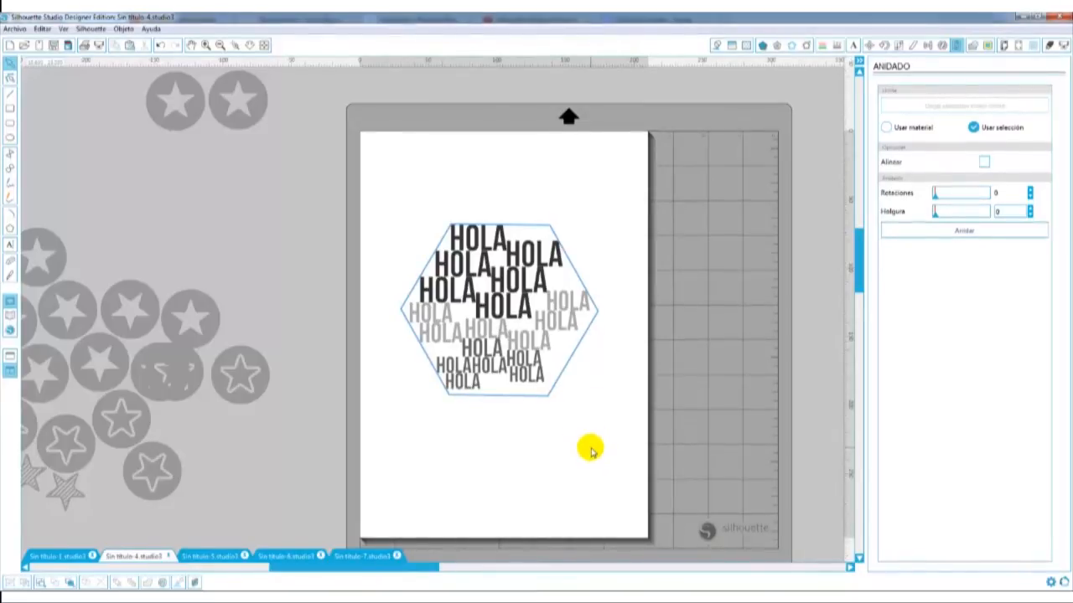
{"action": "left_click", "coordinate": [537, 255]}
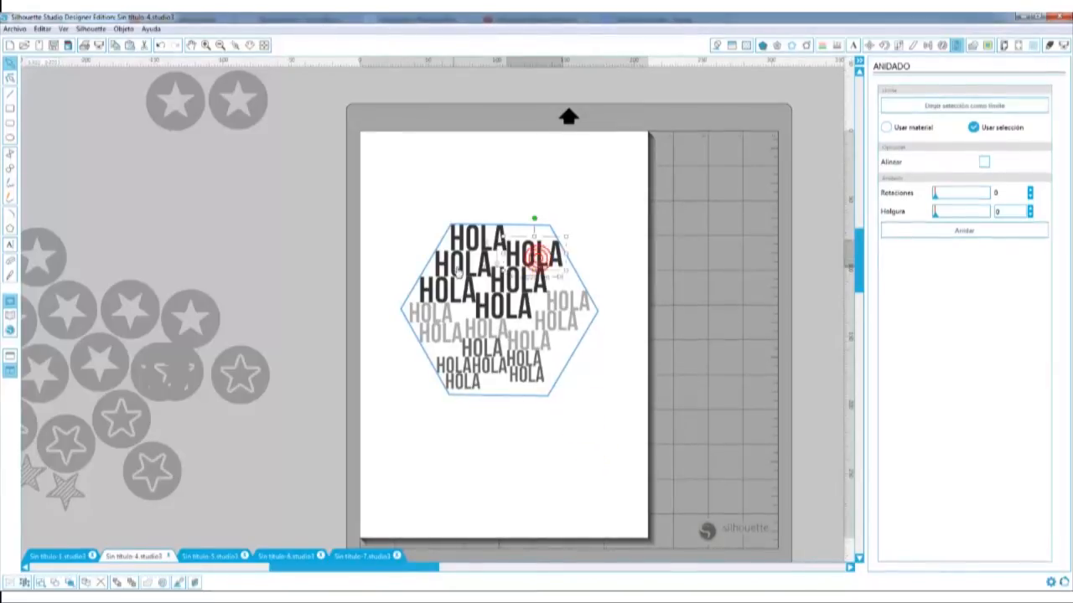
{"action": "left_click", "coordinate": [458, 271]}
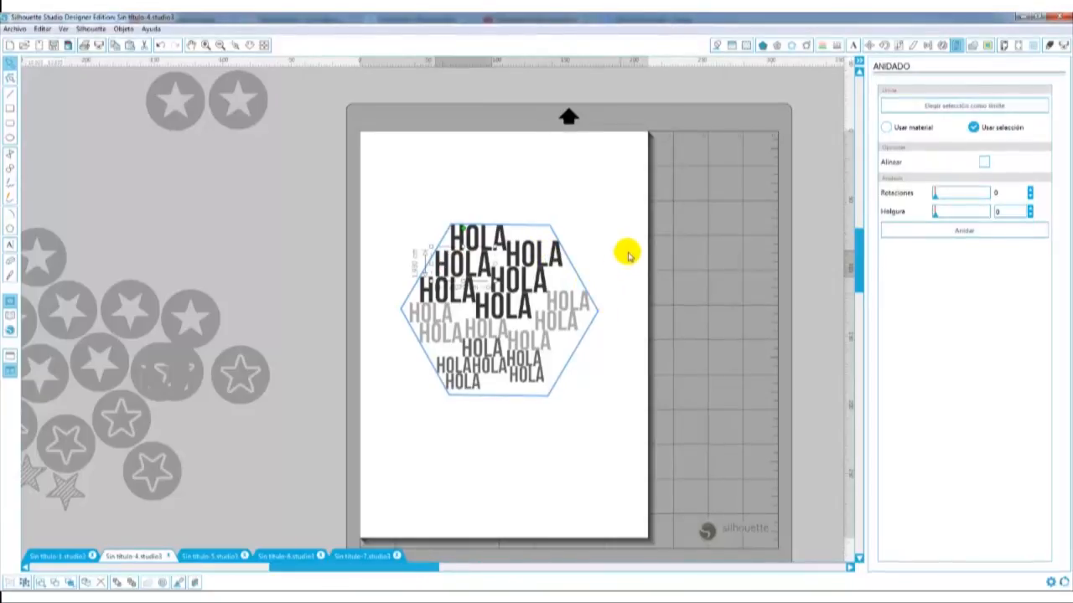
Try nesting all the "HOLA" words inside the hexagon with rotations set to 2.
{"action": "left_click_drag", "start_coordinate": [618, 184], "coordinate": [430, 411]}
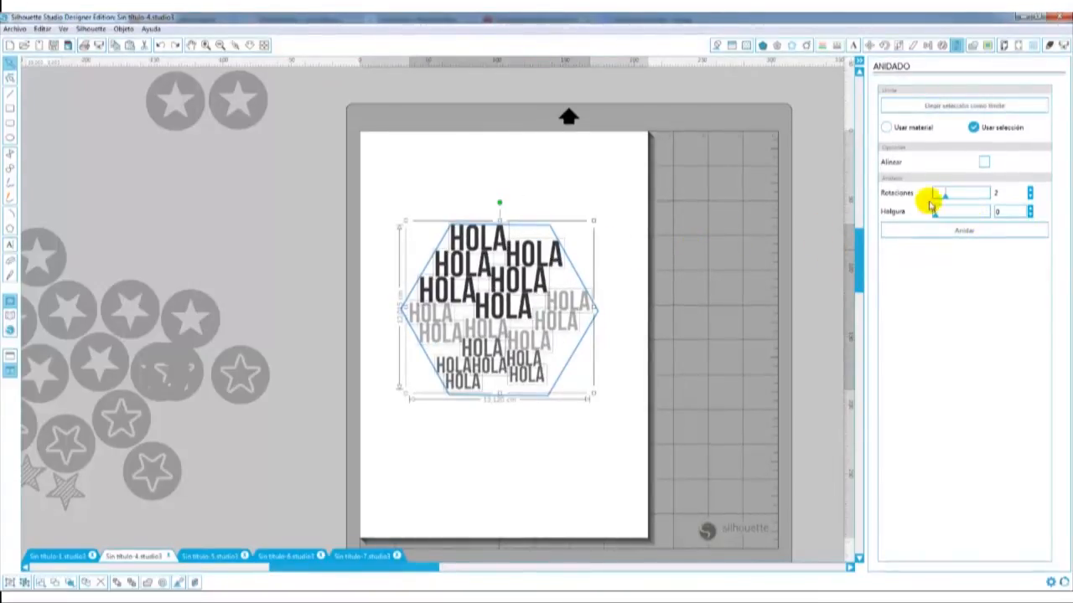
{"action": "left_click", "coordinate": [953, 232]}
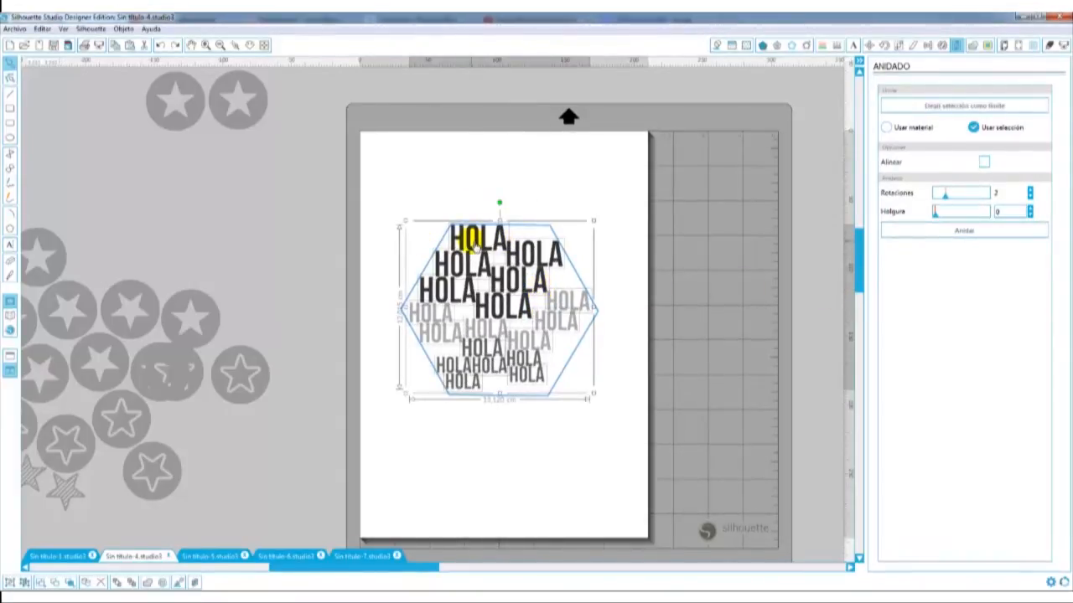
{"action": "left_click", "coordinate": [605, 270]}
{"action": "left_click", "coordinate": [519, 262]}
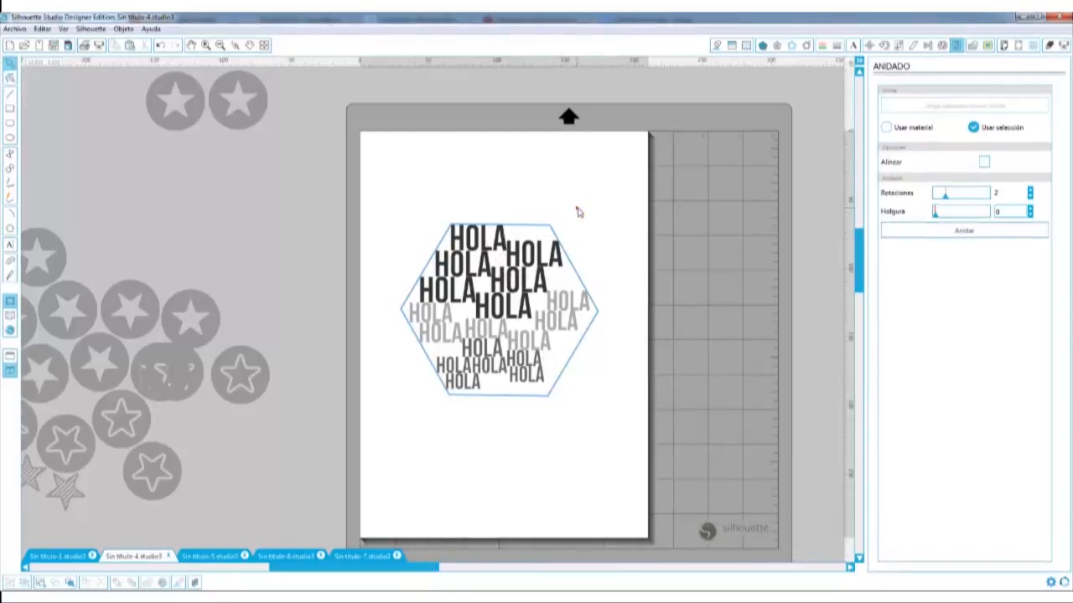
Set the nesting rotations to 12 and nest all the "HOLA" words inside the hexagon.
{"action": "left_click_drag", "start_coordinate": [610, 174], "coordinate": [417, 391]}
{"action": "left_click_drag", "start_coordinate": [619, 184], "coordinate": [383, 398]}
{"action": "left_click_drag", "start_coordinate": [944, 201], "coordinate": [977, 197]}
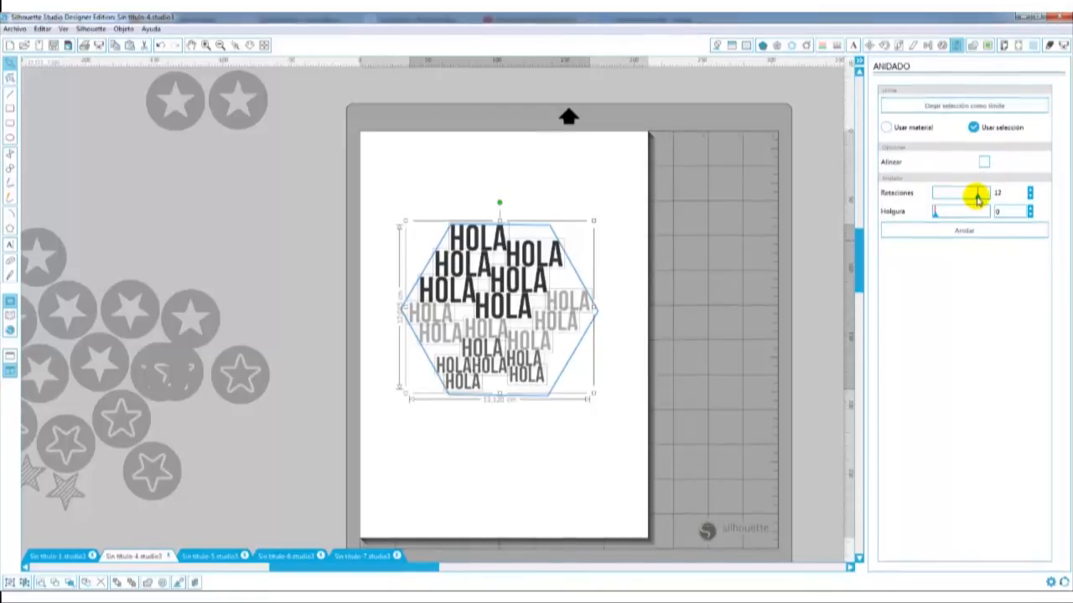
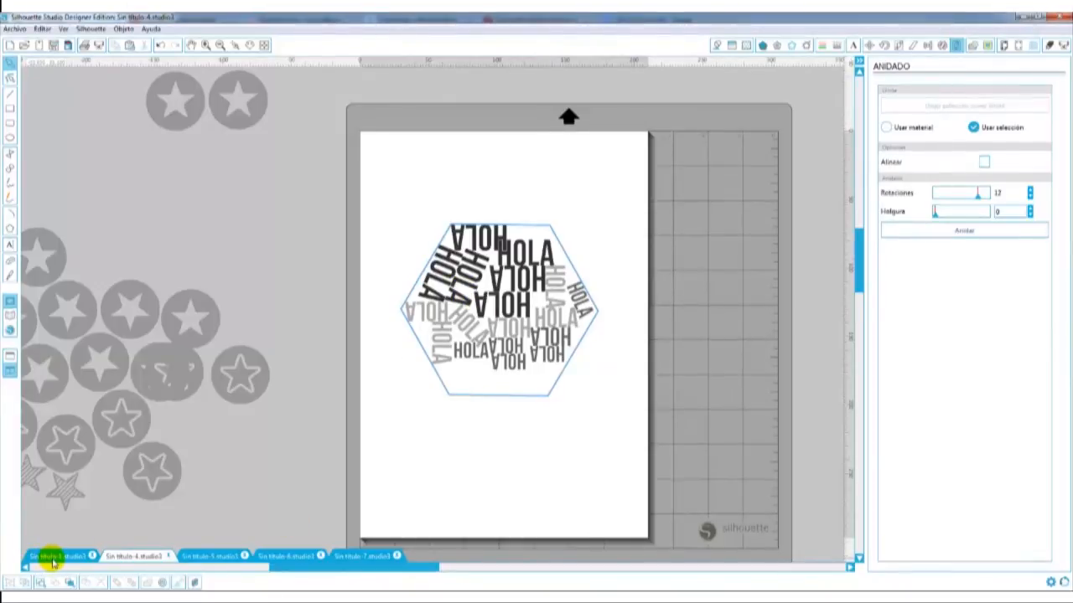
Switch to the first untitled document and look over the stars and the "noche", "amor" and "nosotros" word sets.
{"action": "left_click", "coordinate": [54, 557]}
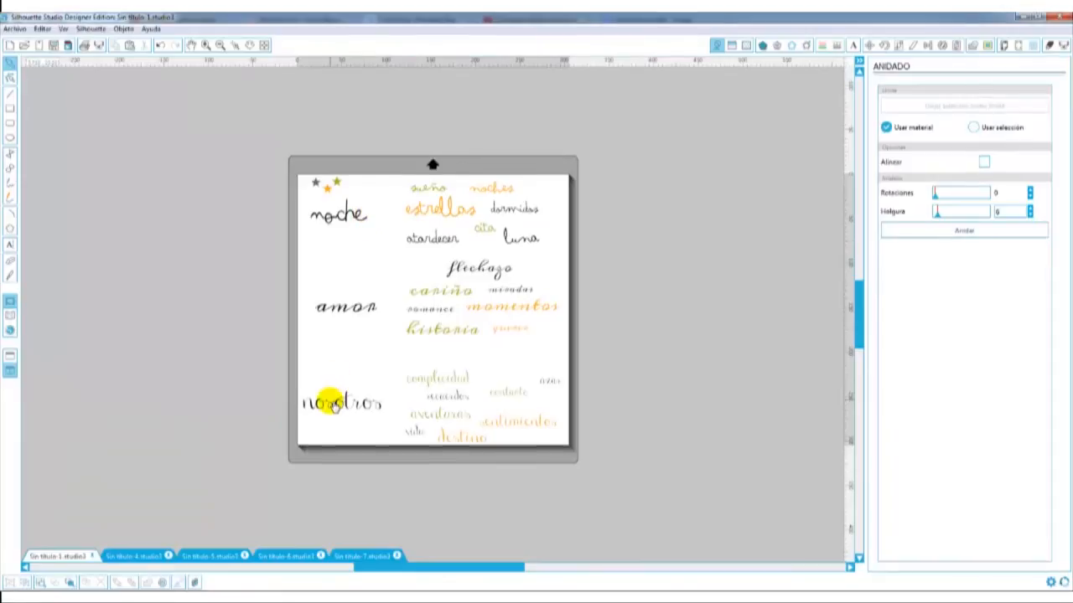
{"action": "scroll", "coordinate": [553, 423], "scroll_direction": "up", "scroll_amount": 1}
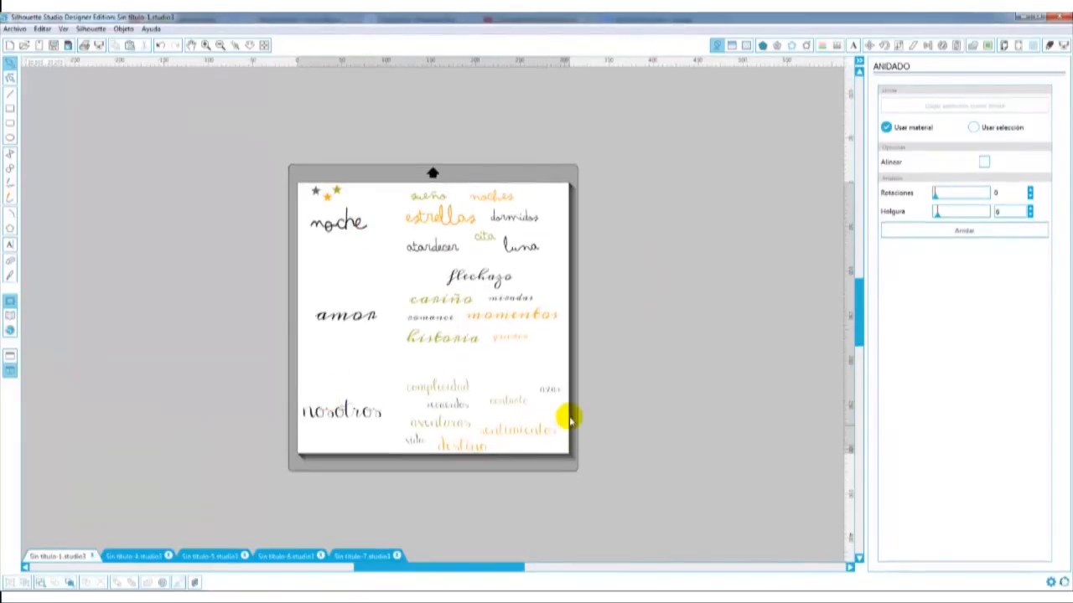
{"action": "left_click_drag", "start_coordinate": [501, 572], "coordinate": [483, 570]}
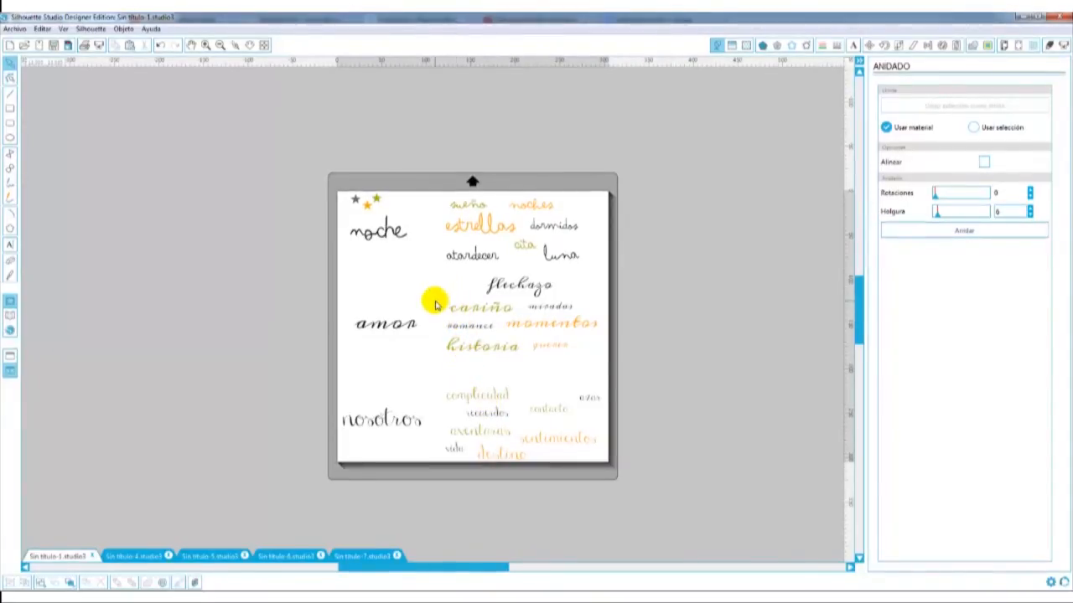
{"action": "left_click", "coordinate": [390, 239]}
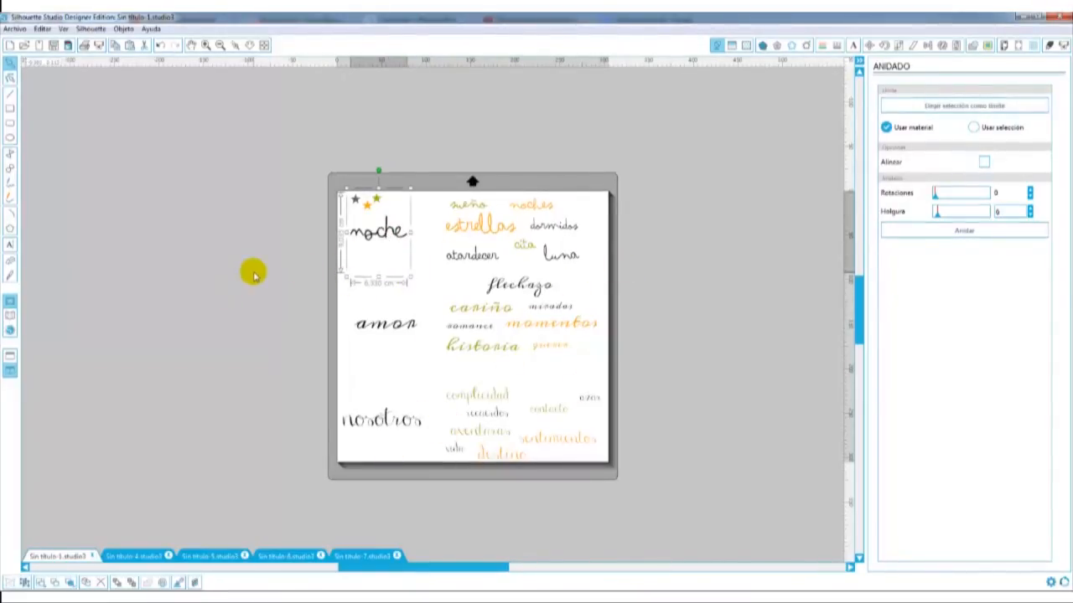
{"action": "left_click", "coordinate": [365, 237]}
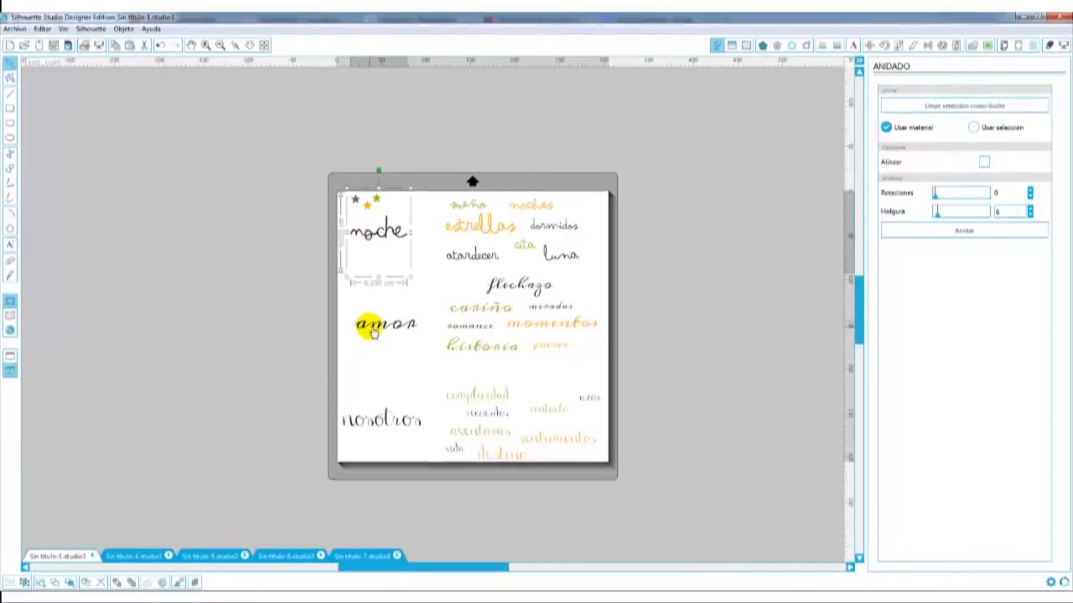
{"action": "left_click", "coordinate": [360, 325]}
{"action": "double_click", "coordinate": [381, 419]}
{"action": "left_click", "coordinate": [394, 280]}
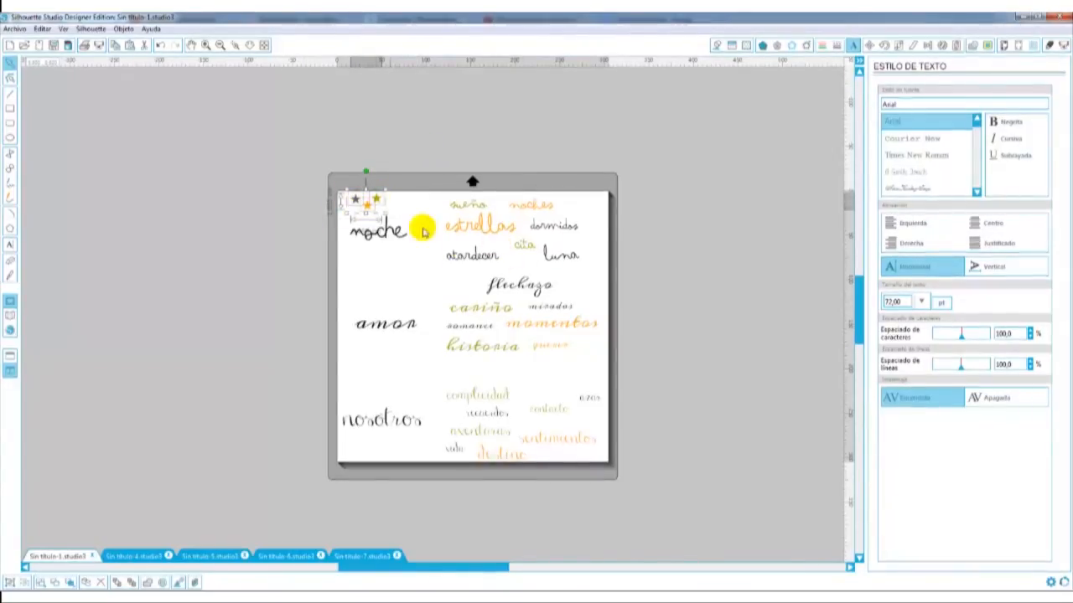
Move all the words and stars off the page to its left and clear the leftover objects from the page.
{"action": "left_click_drag", "start_coordinate": [660, 134], "coordinate": [304, 472]}
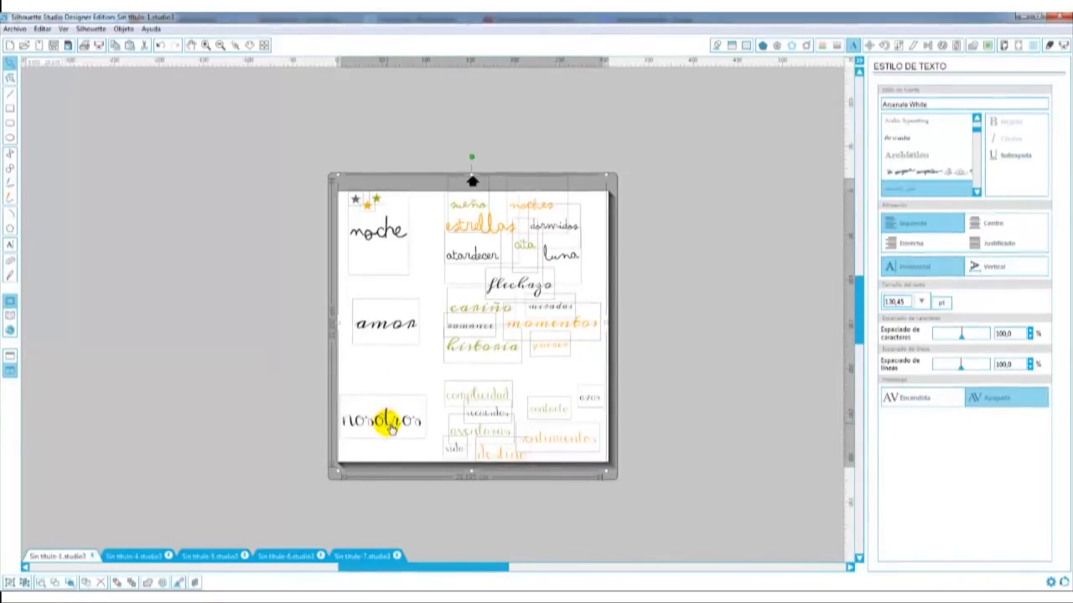
{"action": "left_click_drag", "start_coordinate": [391, 428], "coordinate": [108, 424]}
{"action": "left_click_drag", "start_coordinate": [604, 159], "coordinate": [327, 462]}
{"action": "key", "text": "Delete"}
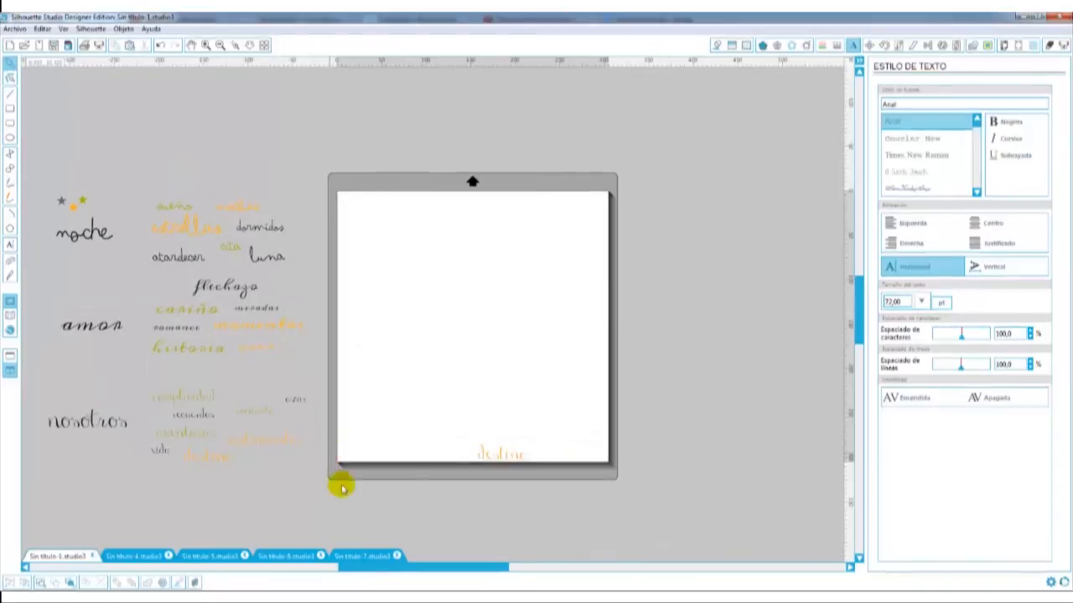
{"action": "left_click_drag", "start_coordinate": [400, 568], "coordinate": [374, 570]}
{"action": "left_click", "coordinate": [574, 459]}
{"action": "left_click_drag", "start_coordinate": [575, 461], "coordinate": [173, 236]}
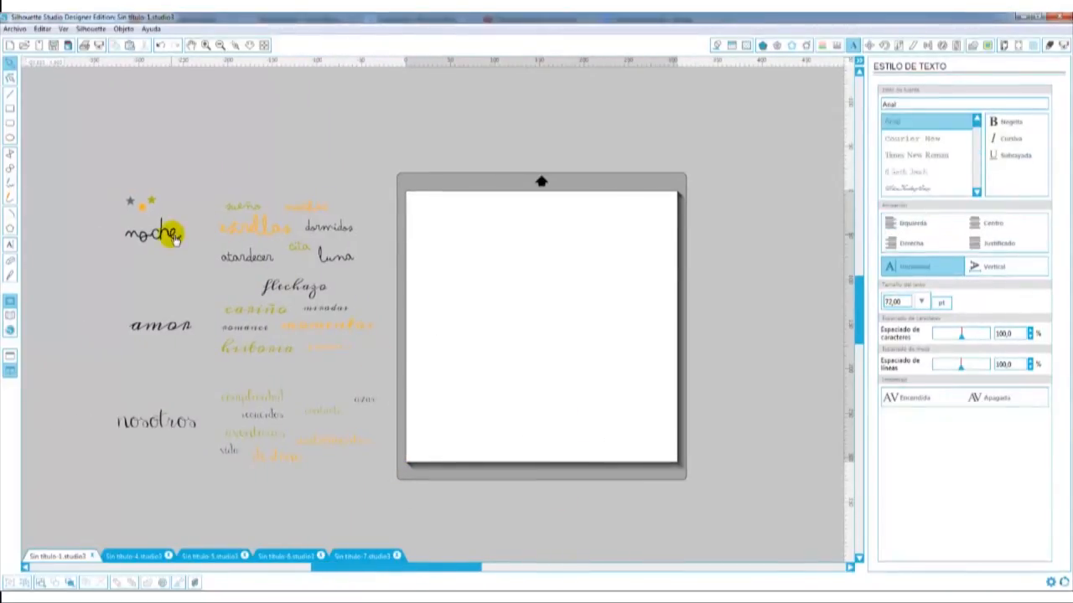
Open the "noche" text for editing.
{"action": "double_click", "coordinate": [175, 238]}
{"action": "double_click", "coordinate": [174, 236]}
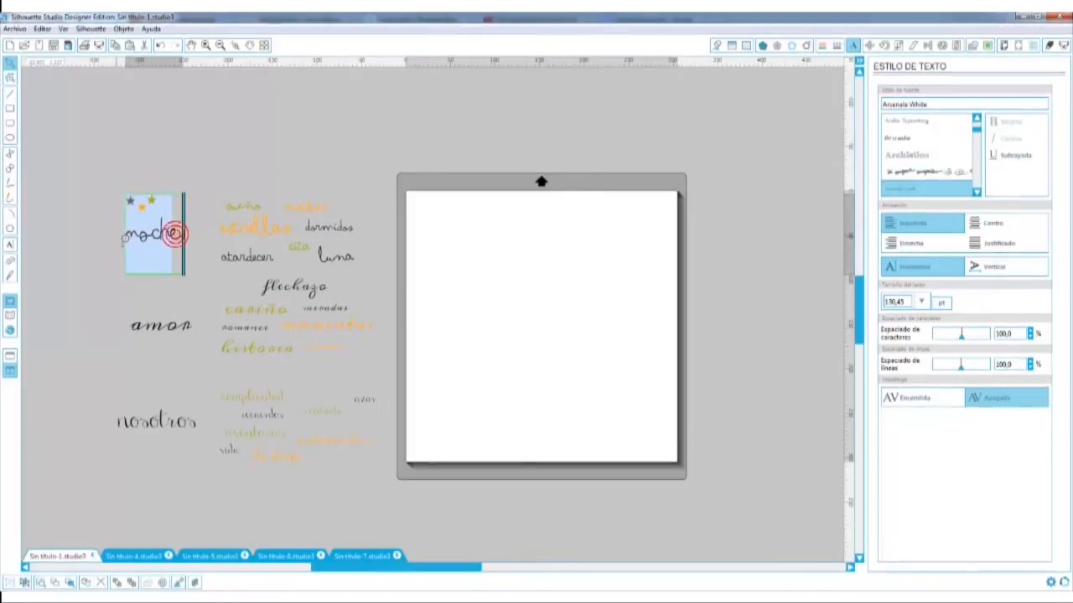
{"action": "left_click", "coordinate": [89, 272]}
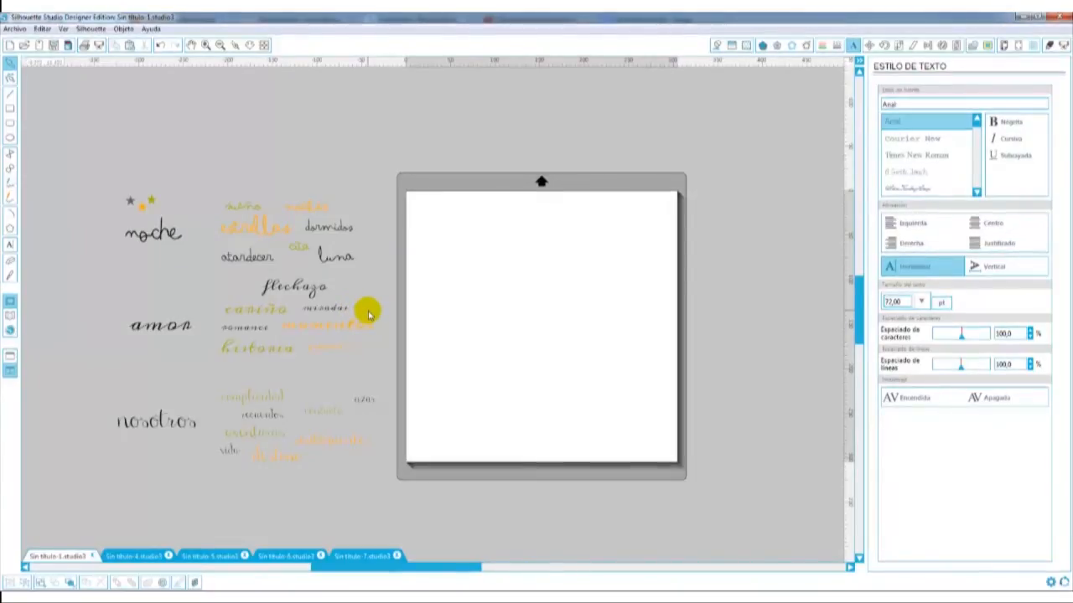
Select all the words without the stars and place a copy of them to the right of the page.
{"action": "left_click_drag", "start_coordinate": [382, 156], "coordinate": [75, 477]}
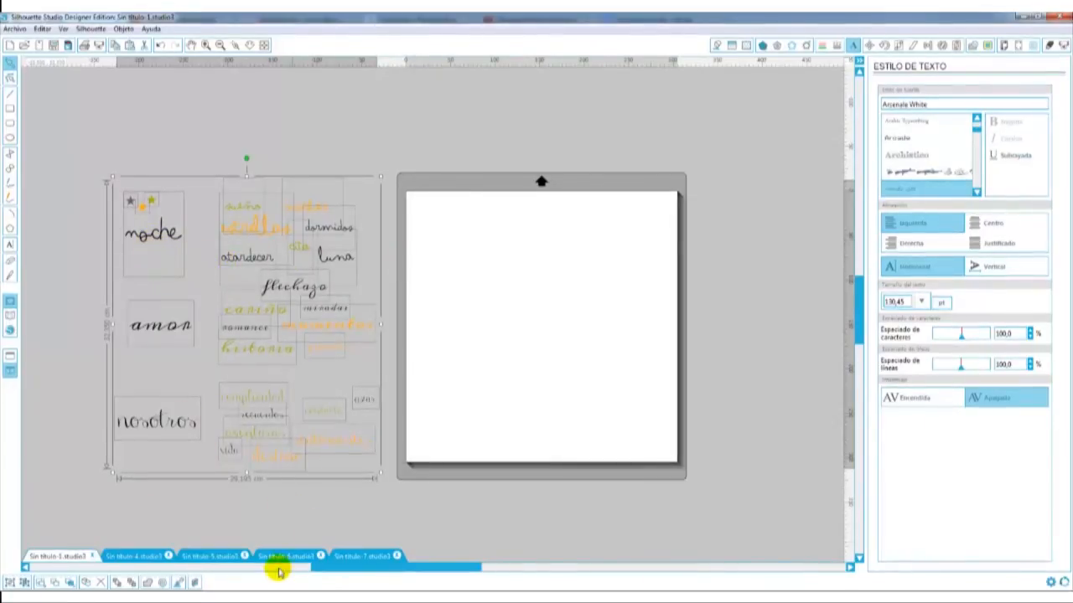
{"action": "left_click_drag", "start_coordinate": [312, 568], "coordinate": [329, 567]}
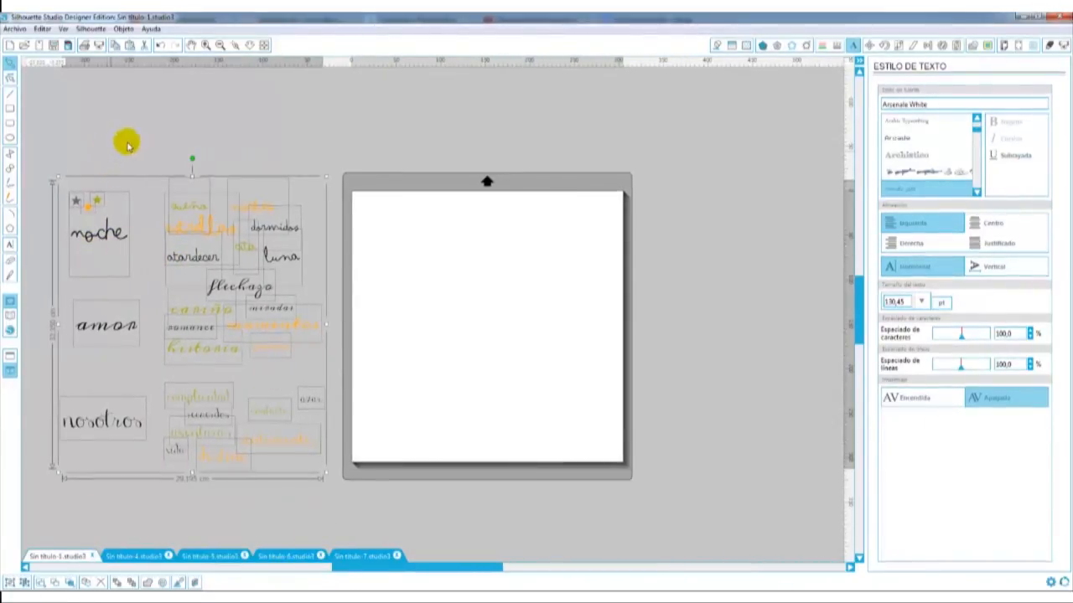
{"action": "left_click", "coordinate": [70, 183]}
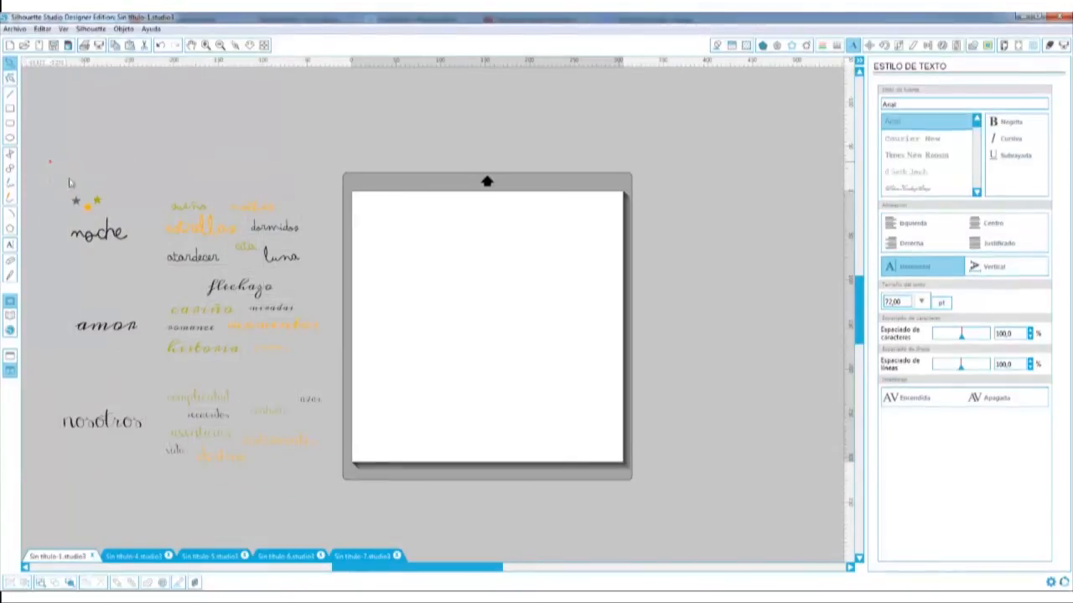
{"action": "left_click_drag", "start_coordinate": [331, 157], "coordinate": [57, 495]}
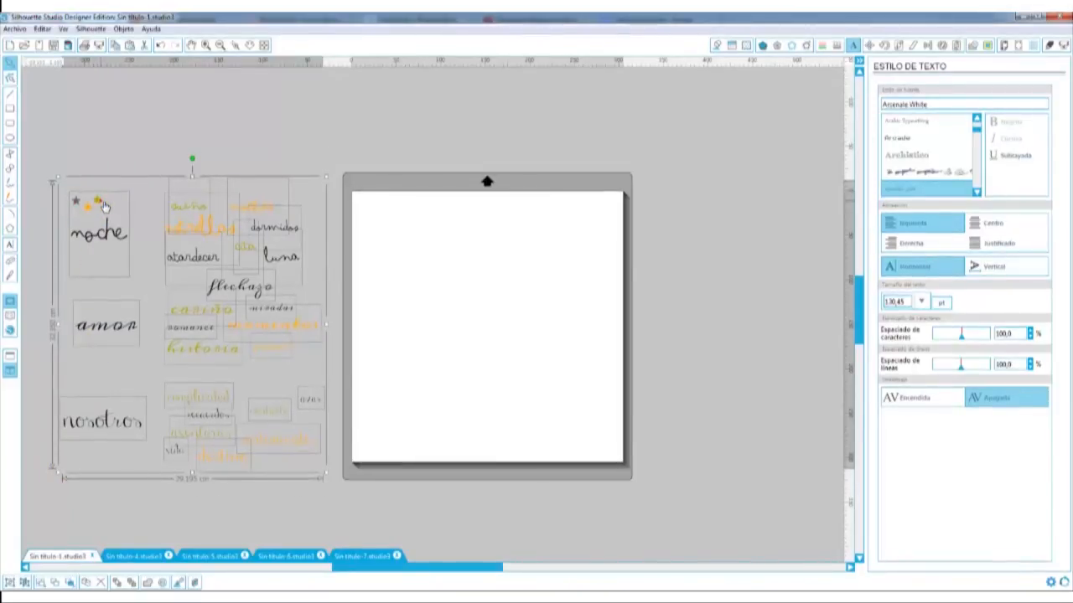
{"action": "left_click_drag", "start_coordinate": [101, 232], "coordinate": [694, 228]}
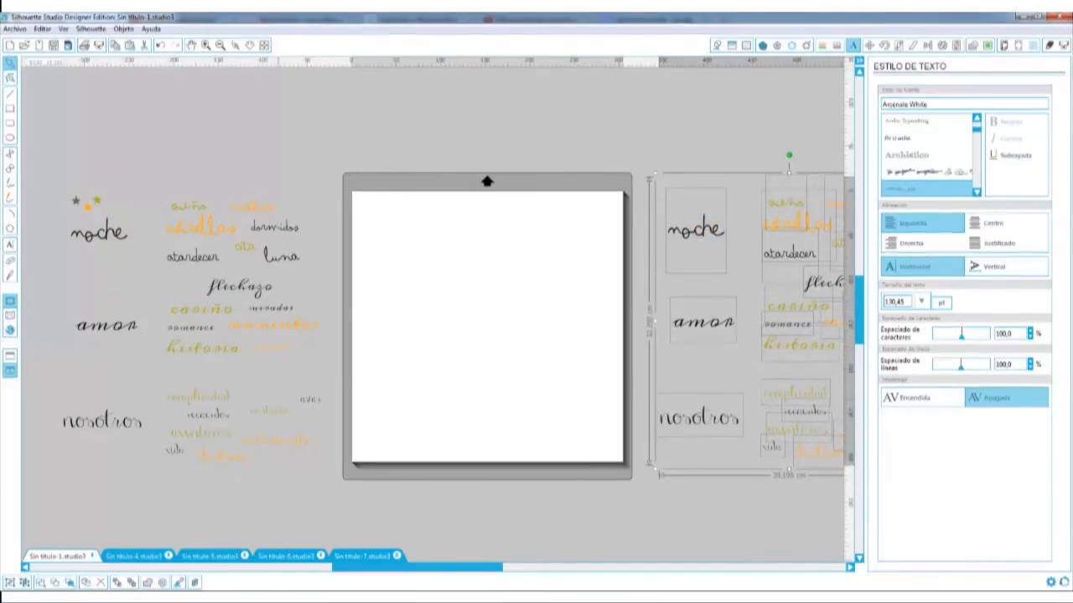
{"action": "left_click_drag", "start_coordinate": [388, 567], "coordinate": [434, 580]}
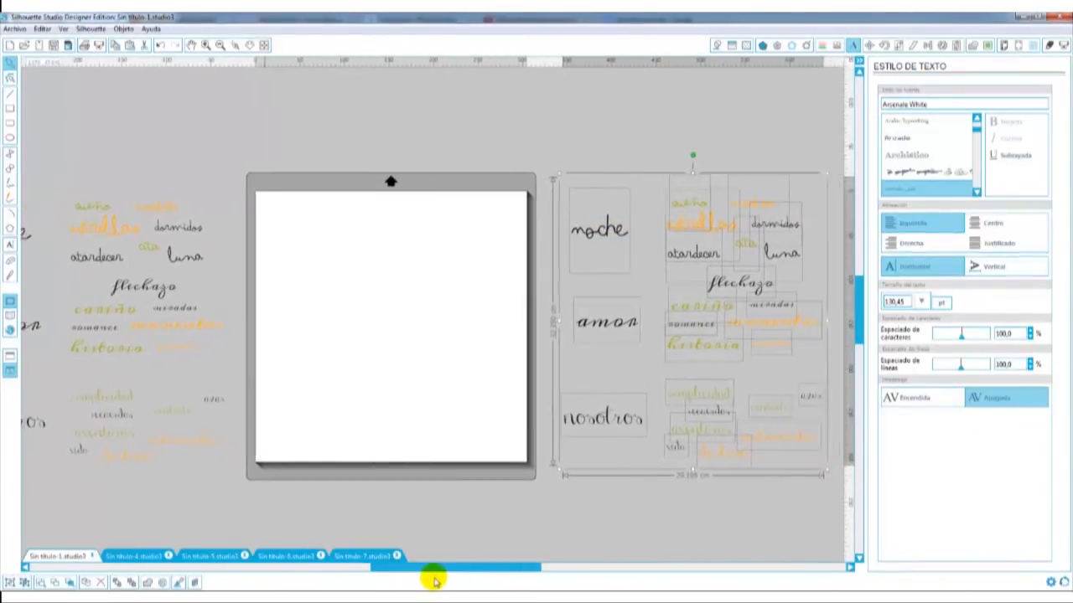
Ungroup the copied words to the right of the page.
{"action": "right_click", "coordinate": [587, 236]}
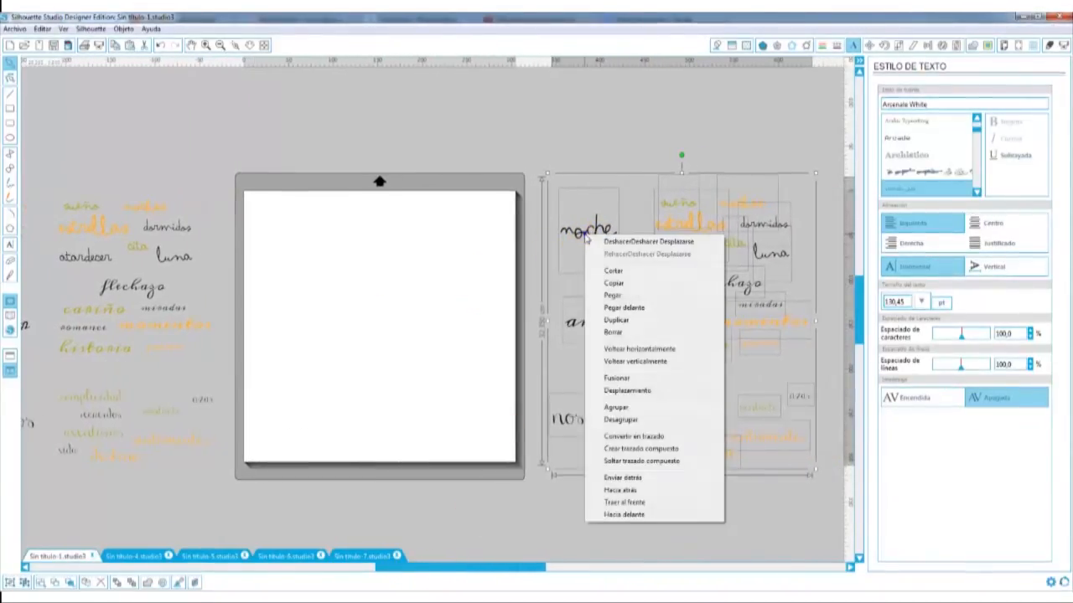
{"action": "left_click", "coordinate": [605, 421]}
{"action": "left_click", "coordinate": [562, 547]}
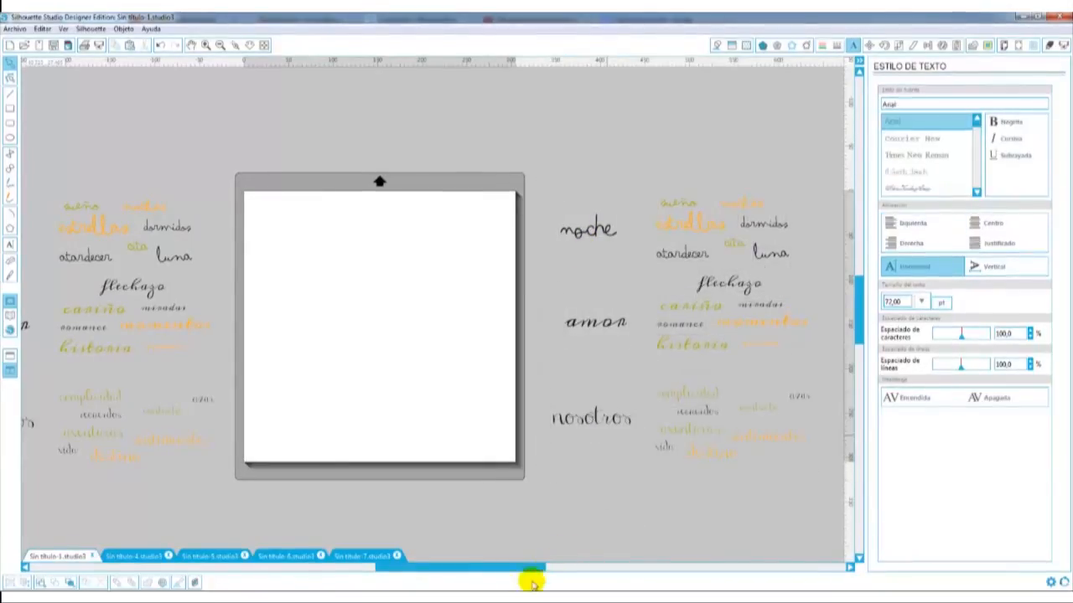
{"action": "left_click_drag", "start_coordinate": [501, 571], "coordinate": [476, 576]}
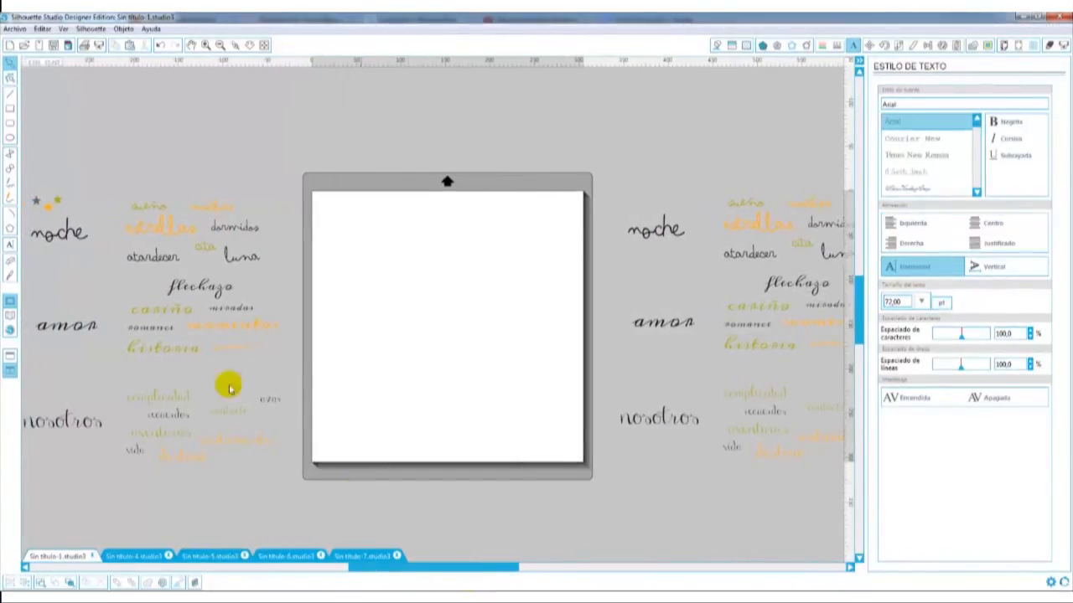
Draw a circle about 17.6 cm in diameter in the middle of the page.
{"action": "left_click", "coordinate": [10, 137]}
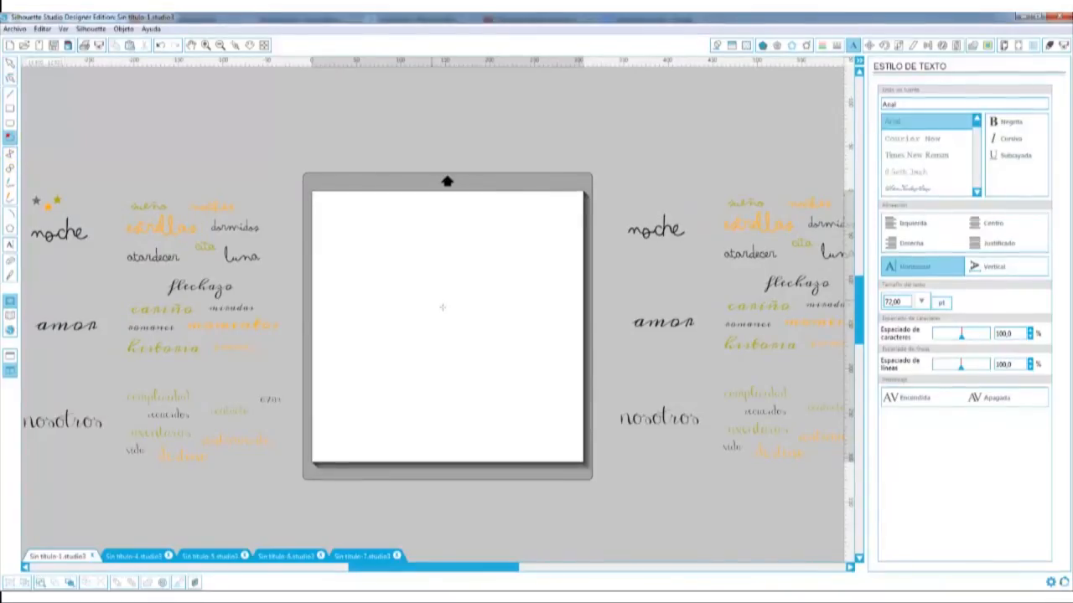
{"action": "left_click_drag", "start_coordinate": [440, 310], "coordinate": [489, 426]}
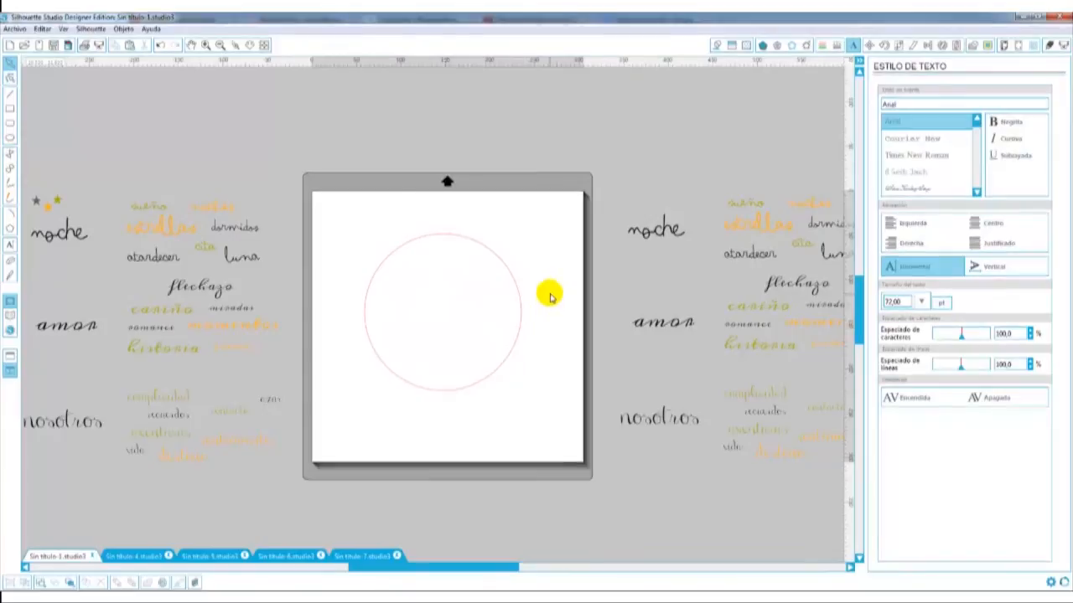
Place a copy of the three coloured stars above the page's right corner and duplicate it four times to the right in a row.
{"action": "left_click", "coordinate": [38, 209]}
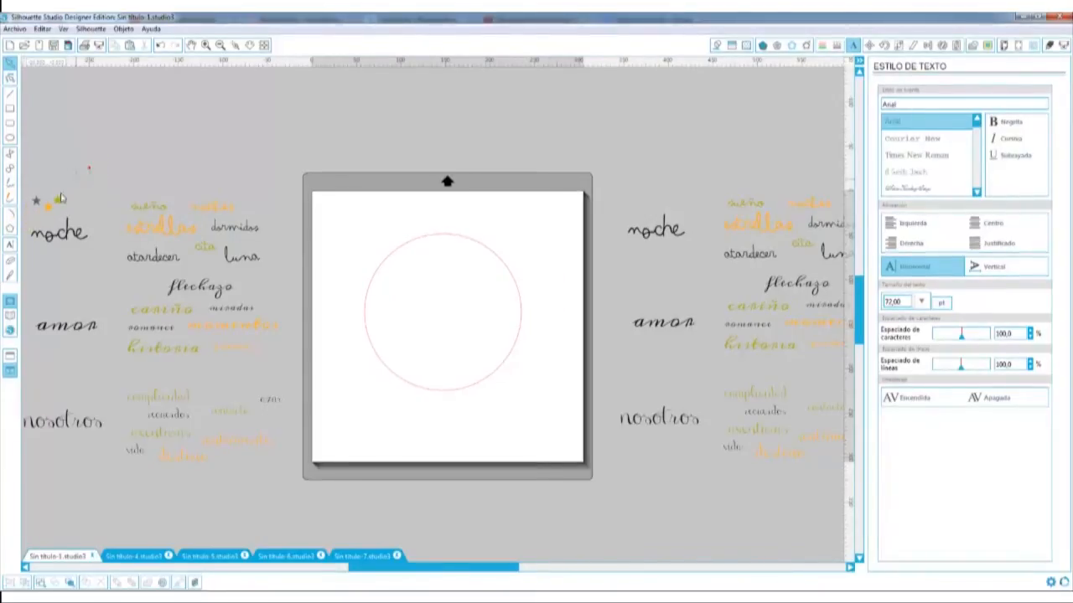
{"action": "left_click_drag", "start_coordinate": [43, 203], "coordinate": [554, 141]}
{"action": "key", "text": "ctrl+Right"}
{"action": "key", "text": "ctrl+Right"}
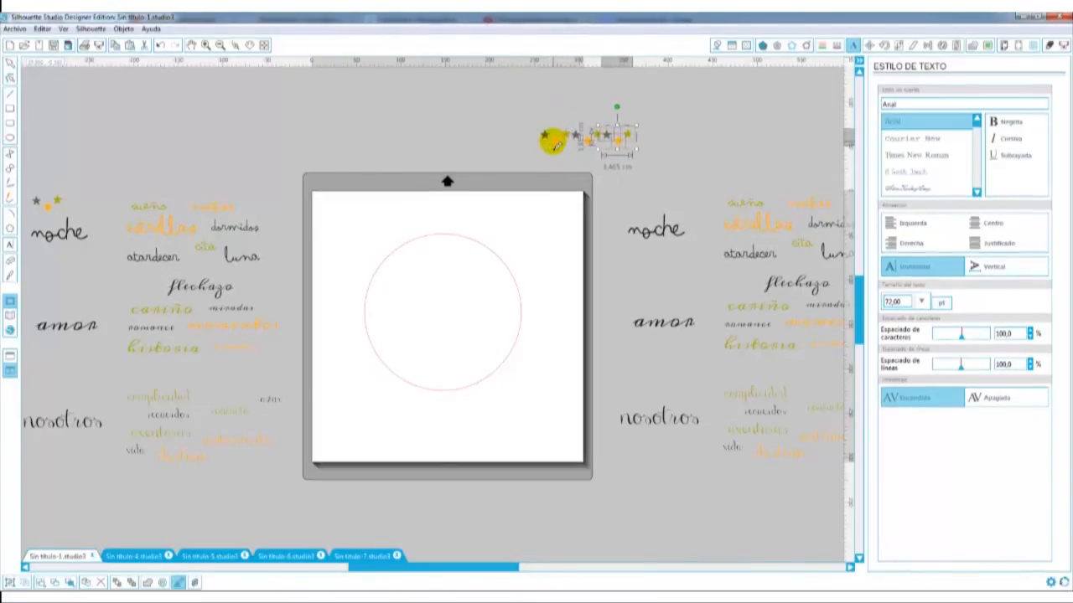
{"action": "key", "text": "ctrl+Right"}
{"action": "key", "text": "ctrl+Right"}
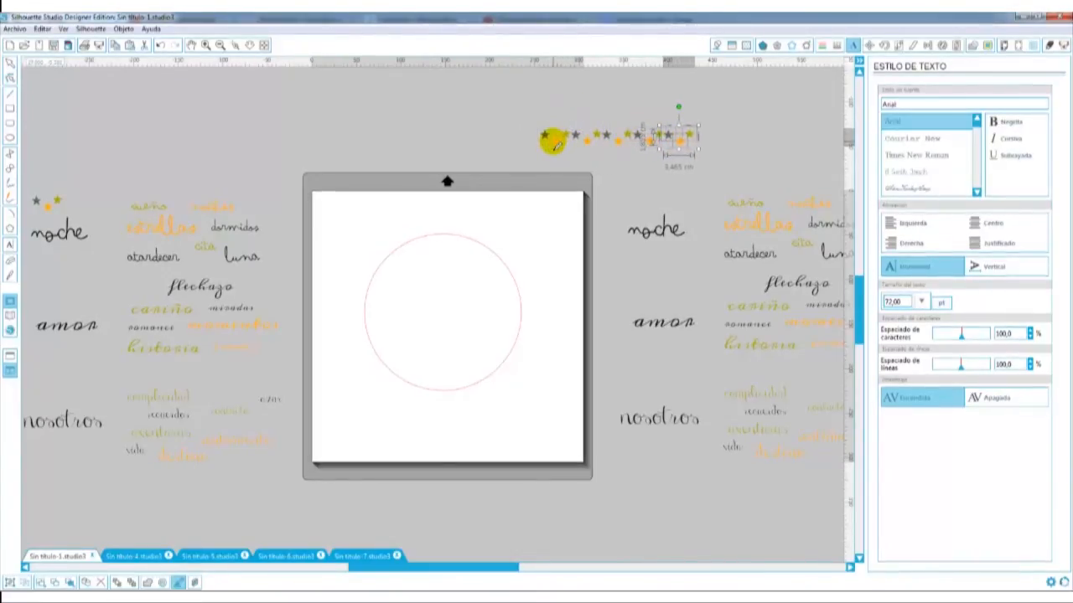
Set the circle on the page as the nesting boundary.
{"action": "left_click_drag", "start_coordinate": [476, 570], "coordinate": [507, 569]}
{"action": "left_click", "coordinate": [395, 386]}
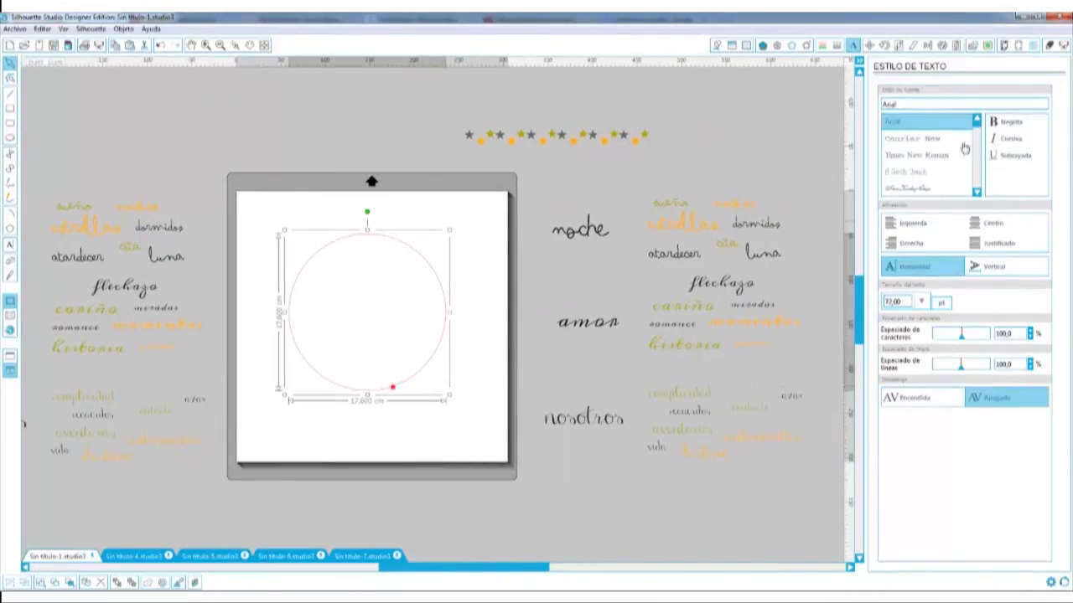
{"action": "left_click", "coordinate": [956, 46]}
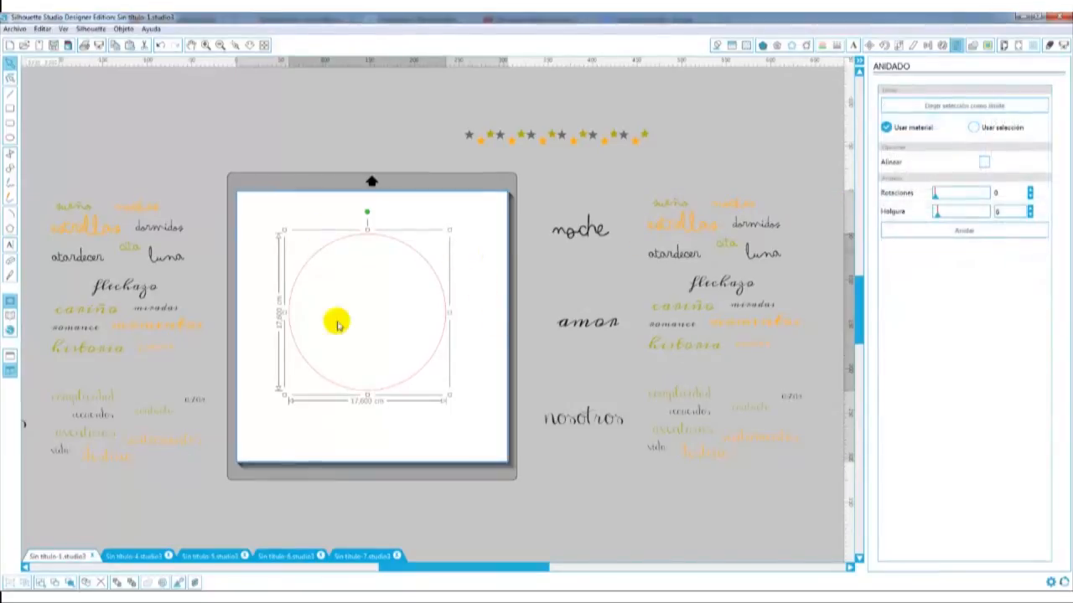
{"action": "left_click", "coordinate": [942, 107]}
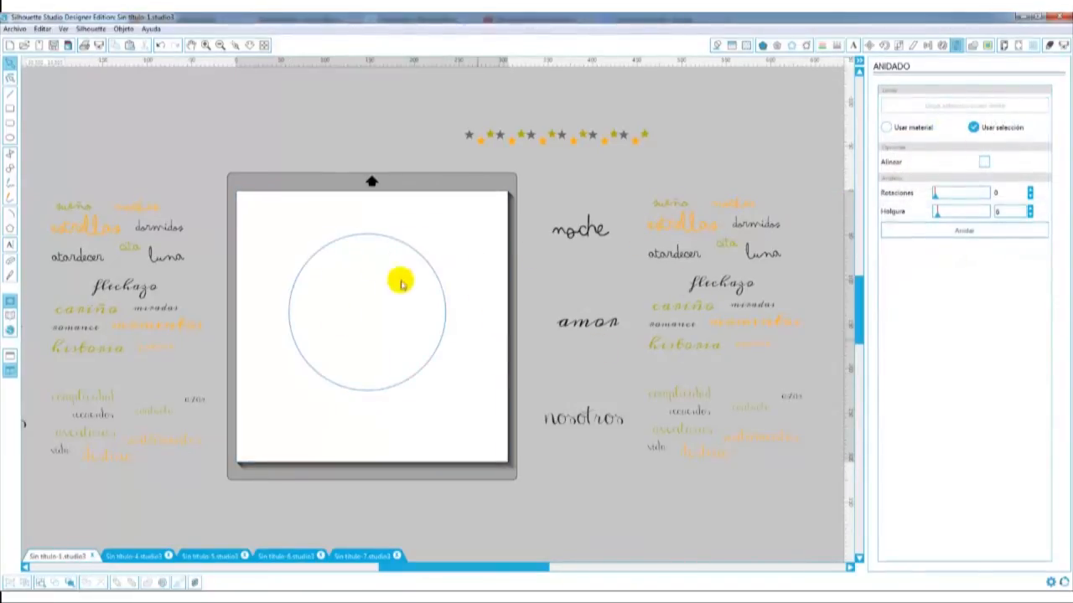
Nest the row of stars and the copied words from the right of the page inside the circle with 0 rotations.
{"action": "left_click_drag", "start_coordinate": [455, 127], "coordinate": [828, 483]}
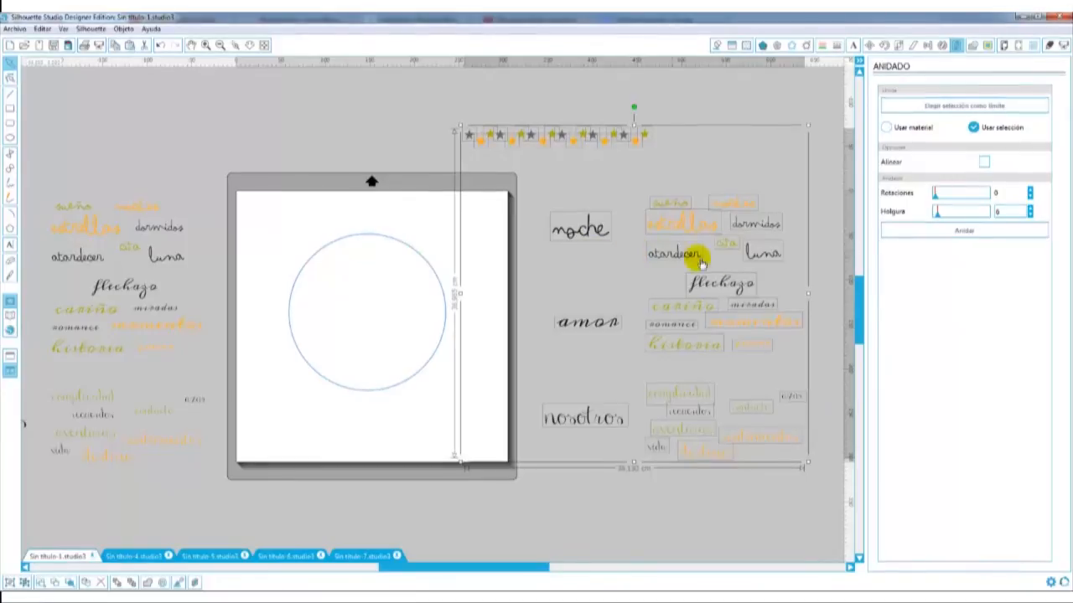
{"action": "left_click", "coordinate": [943, 237]}
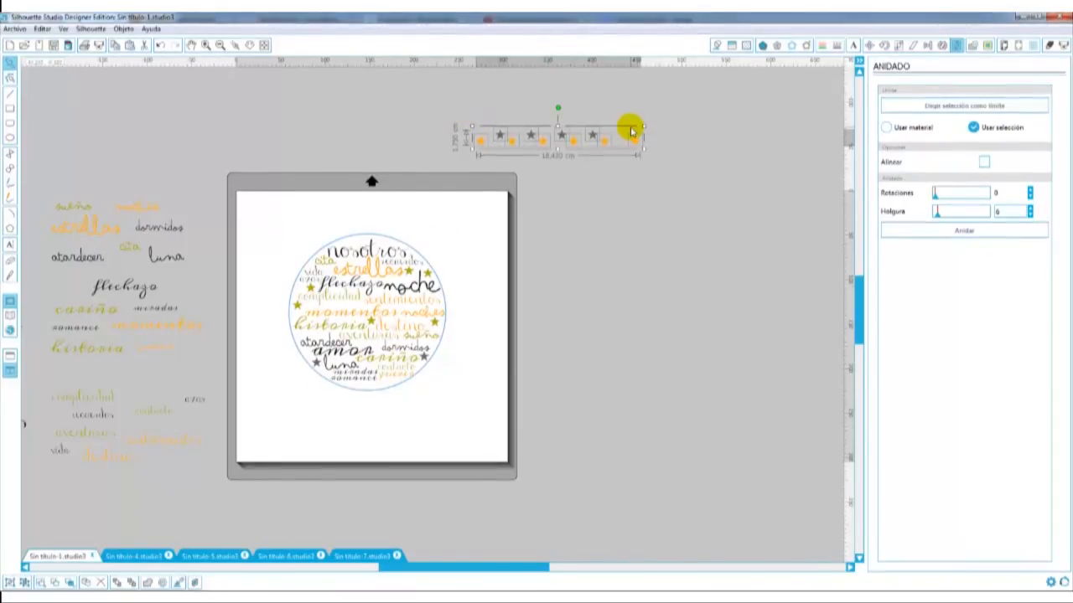
{"action": "left_click", "coordinate": [627, 249]}
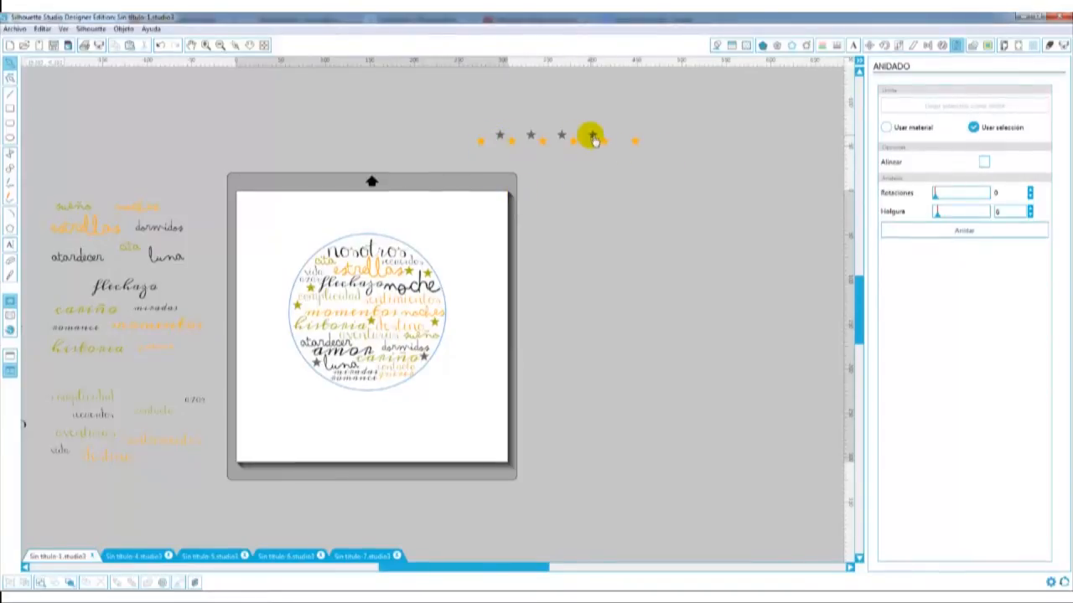
{"action": "left_click", "coordinate": [221, 45]}
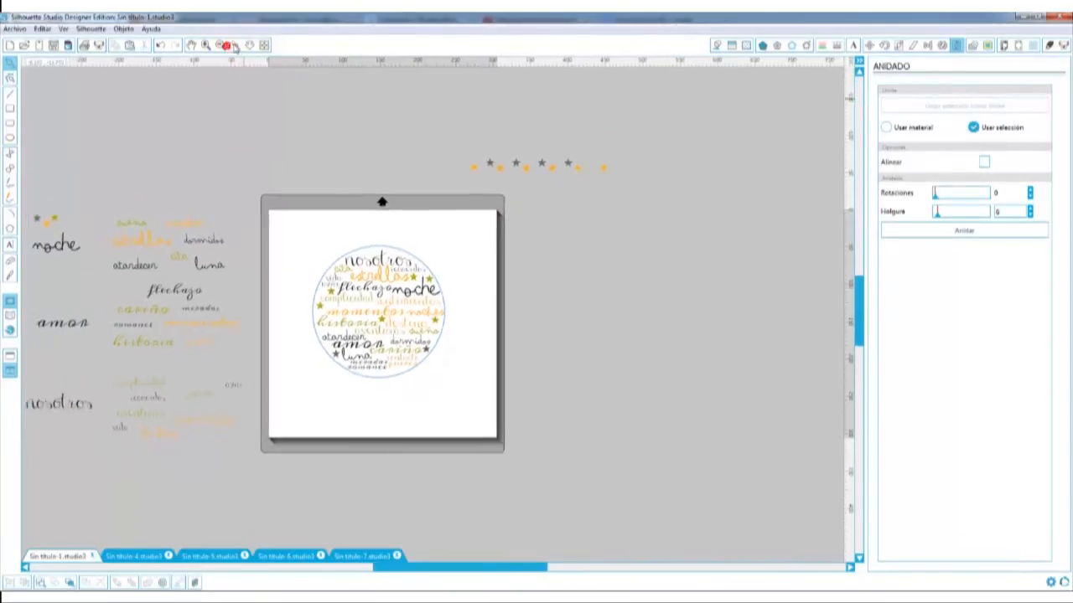
{"action": "left_click", "coordinate": [234, 45]}
{"action": "left_click_drag", "start_coordinate": [338, 260], "coordinate": [455, 378]}
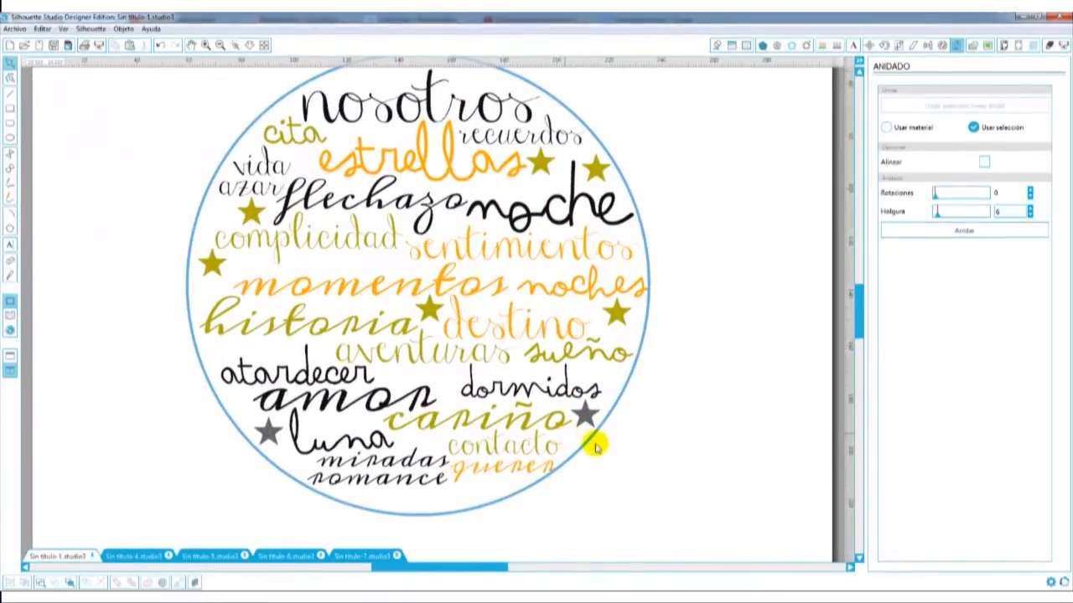
{"action": "left_click", "coordinate": [221, 45]}
{"action": "left_click", "coordinate": [223, 46]}
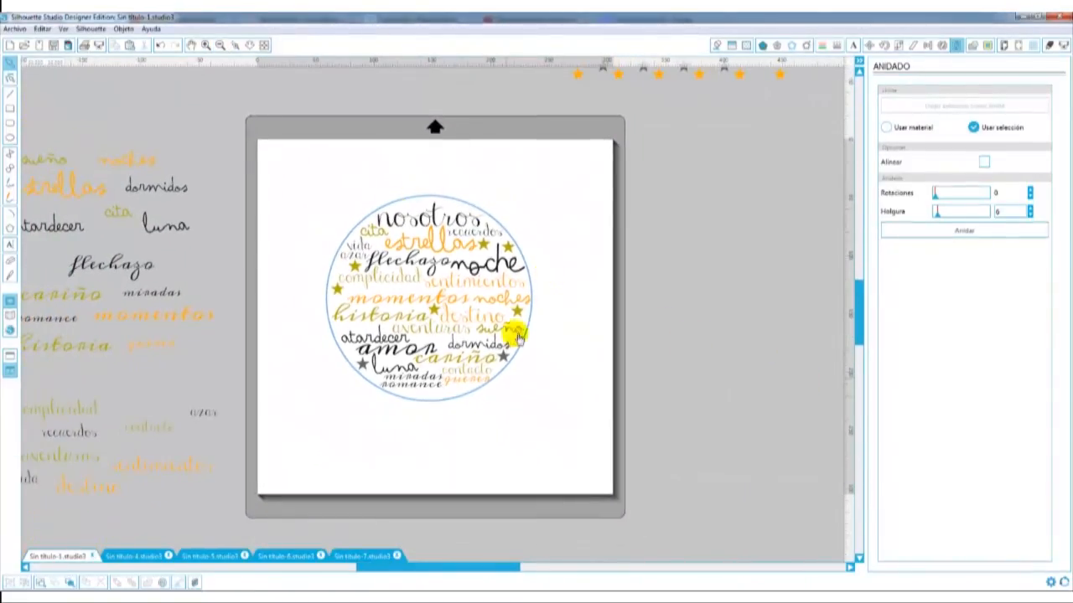
Draw a new circle around the nested words and enlarge it to about 18.5 cm so that it encloses them all.
{"action": "left_click", "coordinate": [716, 47]}
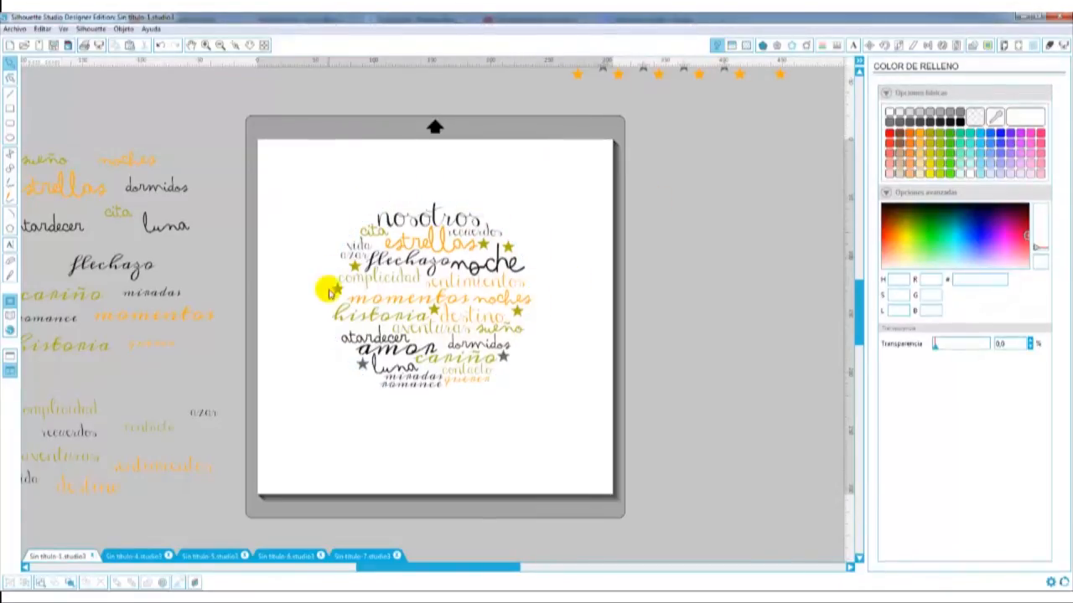
{"action": "left_click", "coordinate": [9, 137]}
{"action": "left_click_drag", "start_coordinate": [442, 283], "coordinate": [511, 416]}
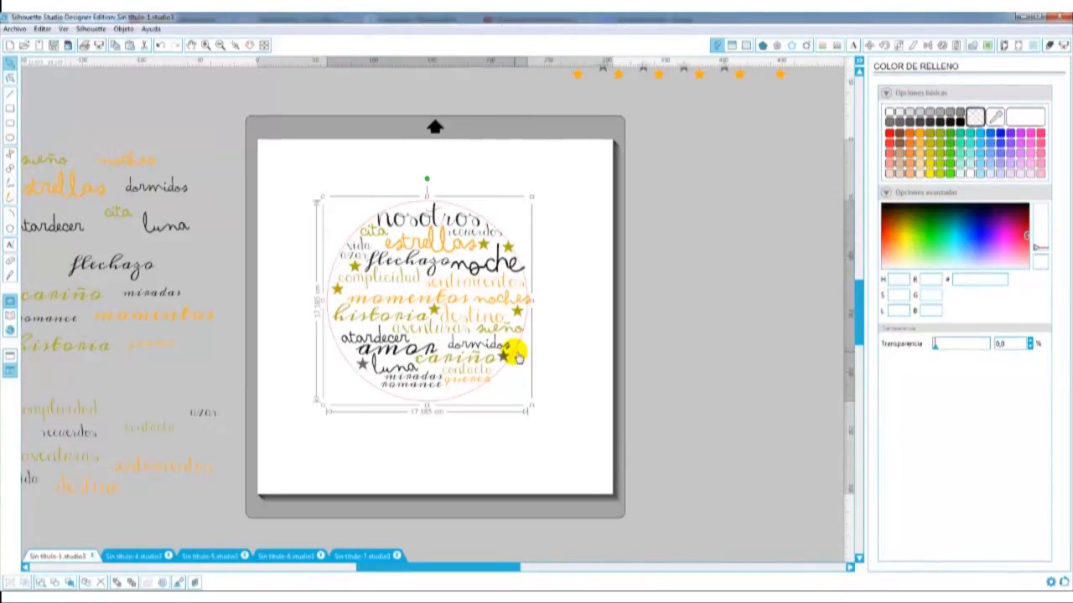
{"action": "left_click_drag", "start_coordinate": [517, 355], "coordinate": [519, 356]}
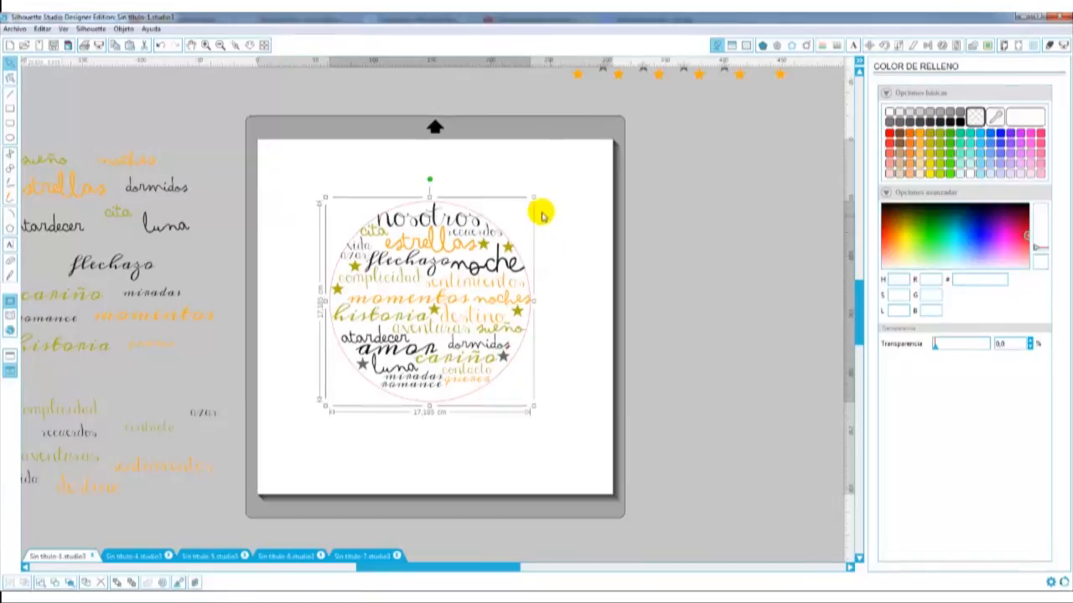
{"action": "left_click_drag", "start_coordinate": [533, 195], "coordinate": [539, 190]}
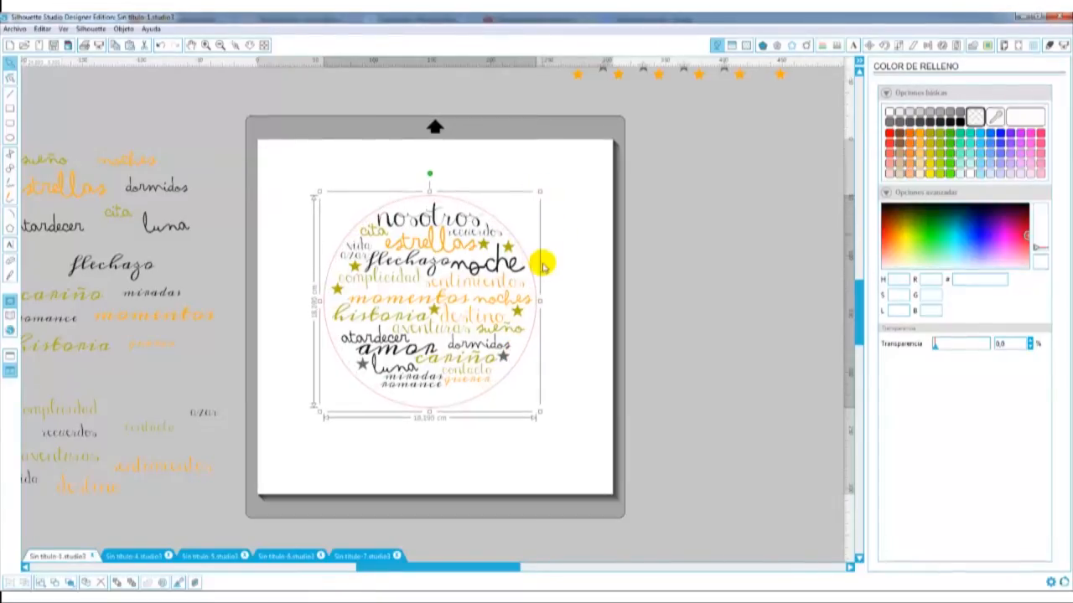
{"action": "key", "text": "ctrl+z"}
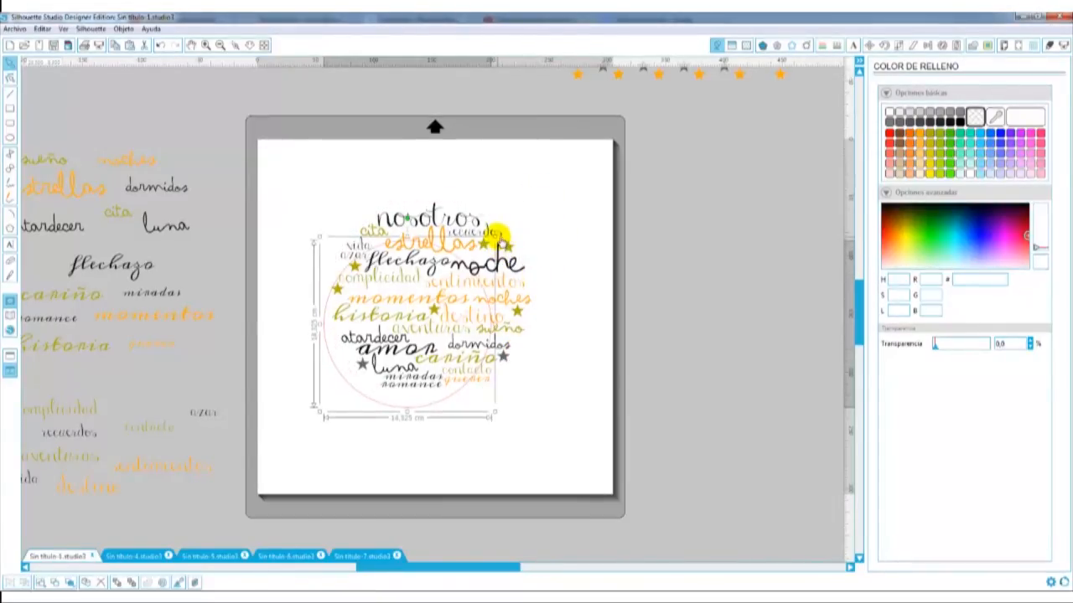
{"action": "left_click_drag", "start_coordinate": [498, 238], "coordinate": [544, 185]}
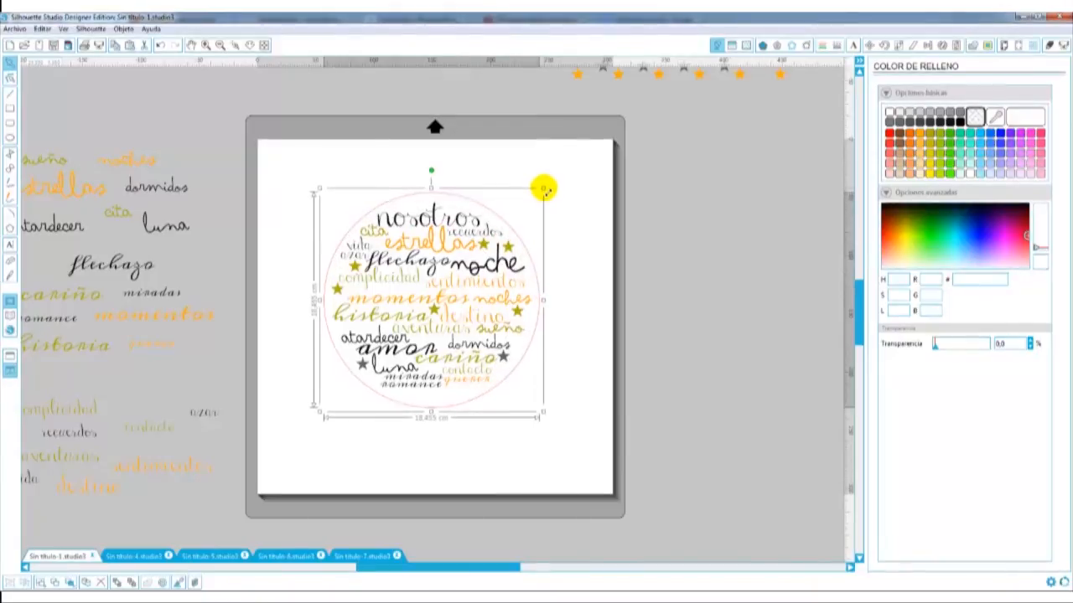
{"action": "double_click", "coordinate": [503, 379]}
{"action": "left_click", "coordinate": [567, 383]}
{"action": "left_click", "coordinate": [591, 445]}
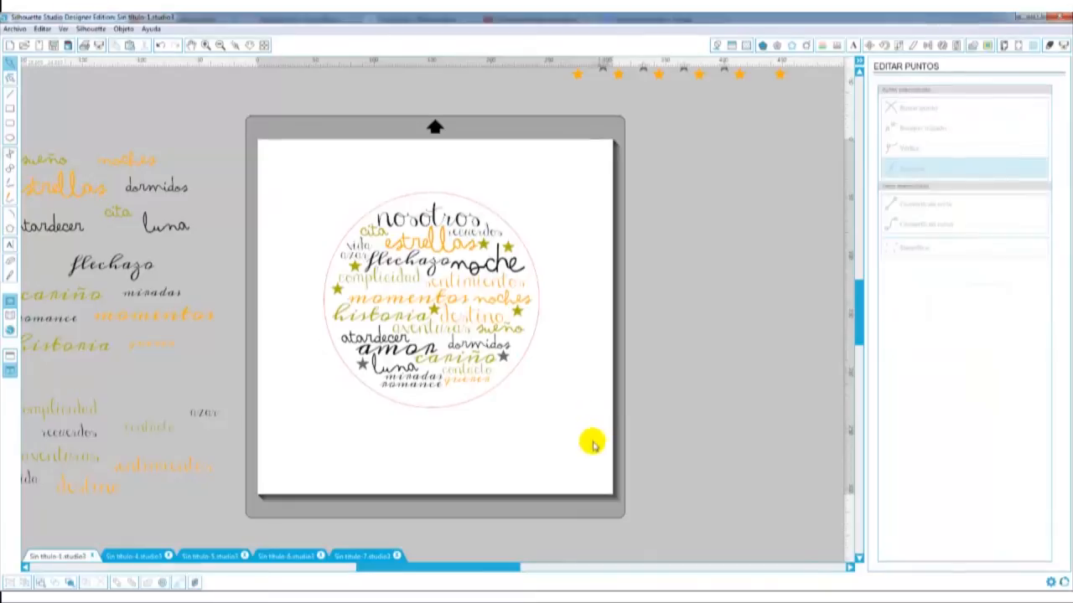
Delete the circle around the nested words and move the words and stars off the page to its right.
{"action": "left_click", "coordinate": [535, 264]}
{"action": "key", "text": "Delete"}
{"action": "left_click_drag", "start_coordinate": [294, 168], "coordinate": [553, 434]}
{"action": "left_click_drag", "start_coordinate": [488, 381], "coordinate": [785, 372]}
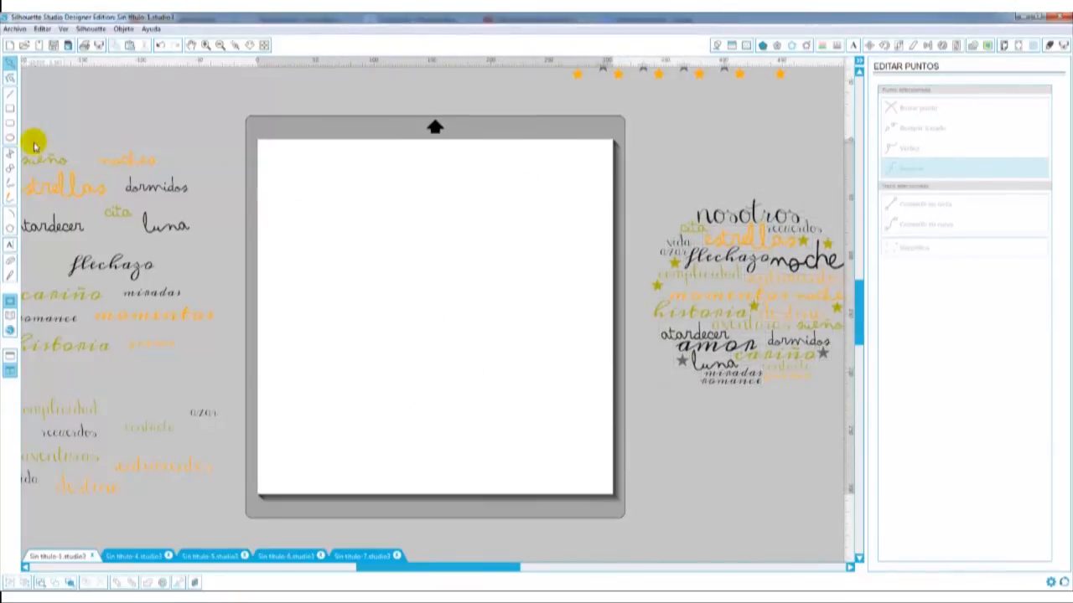
Draw a circle about 21.4 cm in diameter on the page and place an overlapping copy to its right.
{"action": "left_click_drag", "start_coordinate": [402, 281], "coordinate": [485, 433]}
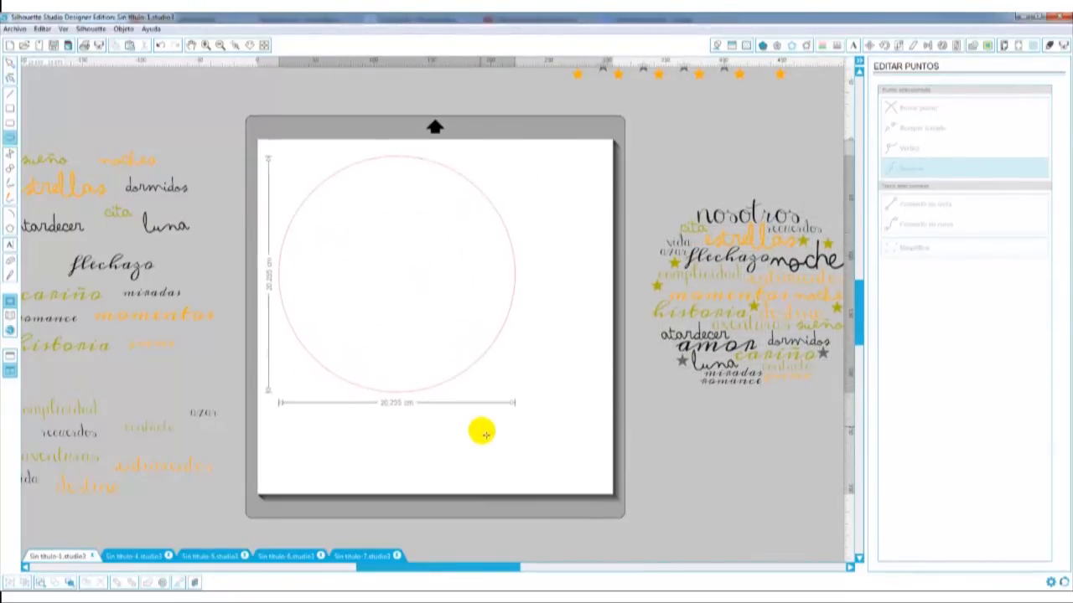
{"action": "left_click_drag", "start_coordinate": [448, 393], "coordinate": [524, 424]}
{"action": "left_click_drag", "start_coordinate": [283, 149], "coordinate": [624, 469]}
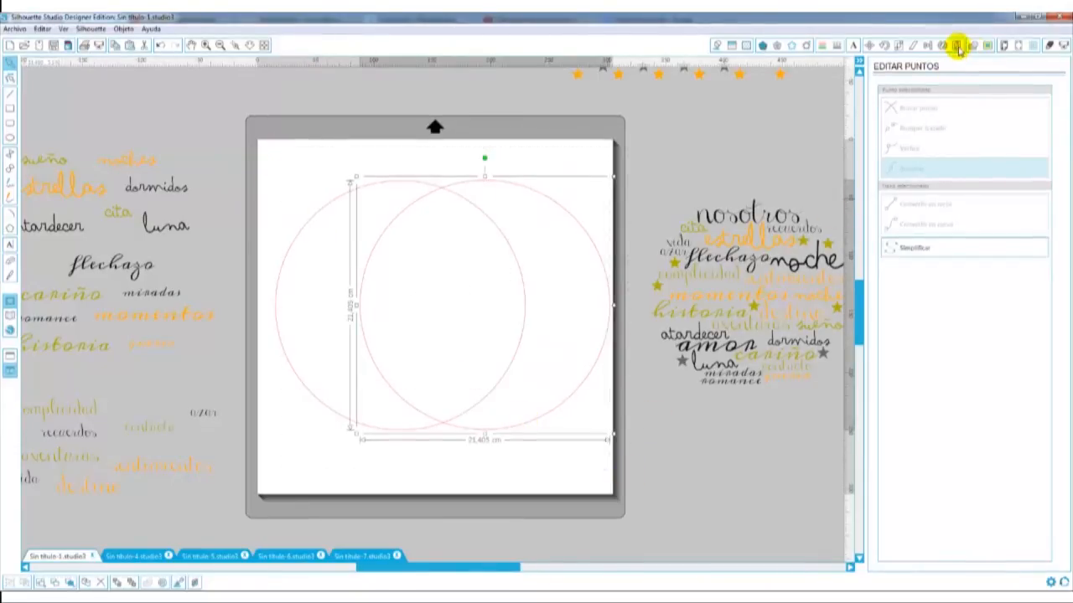
Subtract the right circle from the left one to form a crescent moon, and move it to the middle of the page.
{"action": "left_click", "coordinate": [927, 44]}
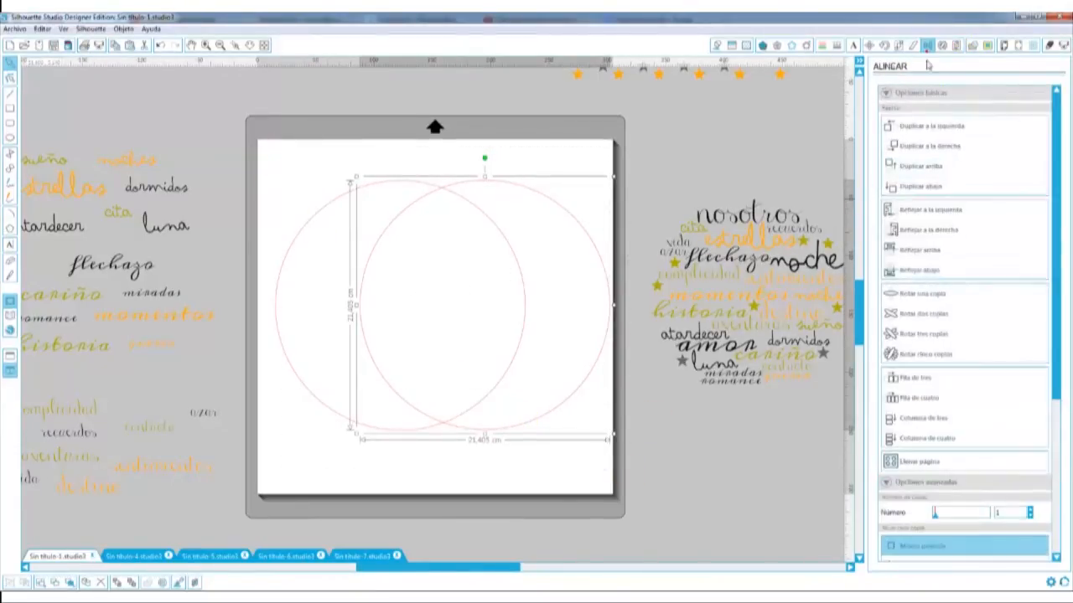
{"action": "left_click", "coordinate": [903, 239]}
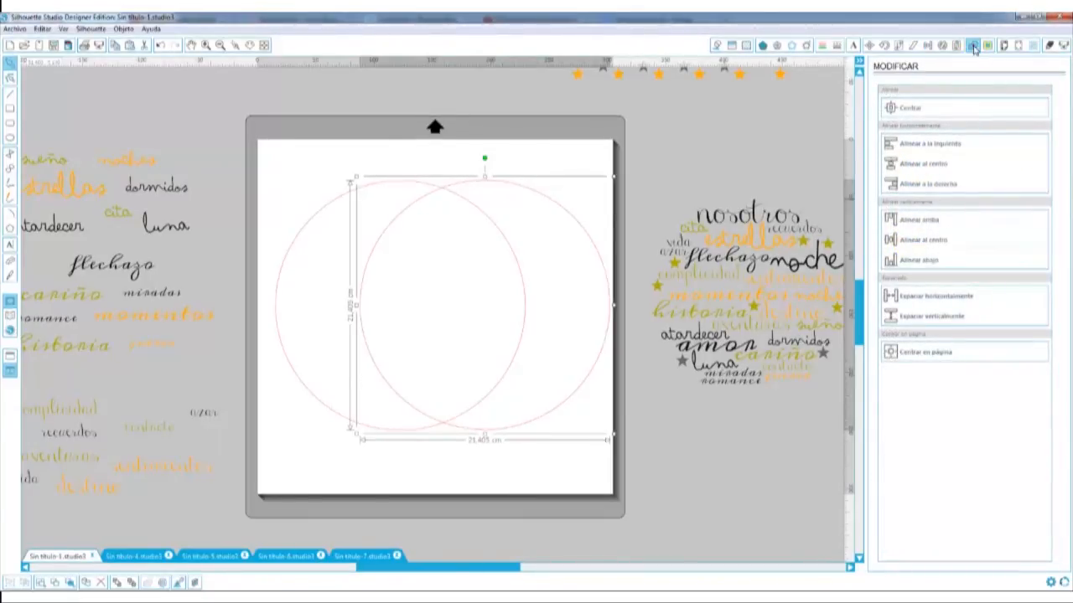
{"action": "left_click", "coordinate": [979, 48]}
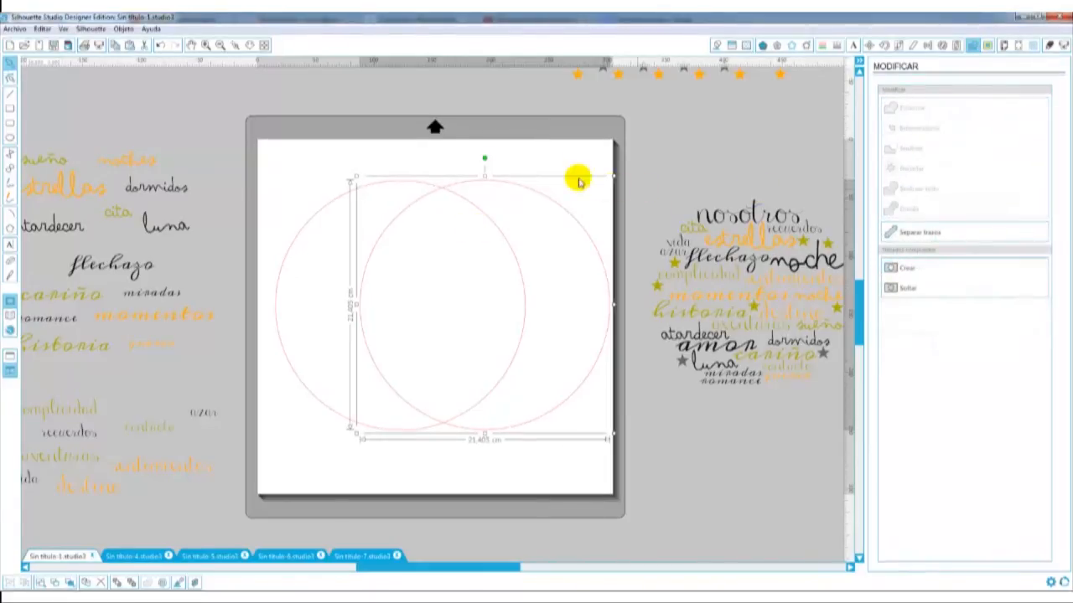
{"action": "left_click_drag", "start_coordinate": [285, 159], "coordinate": [590, 412]}
{"action": "left_click_drag", "start_coordinate": [629, 132], "coordinate": [323, 455]}
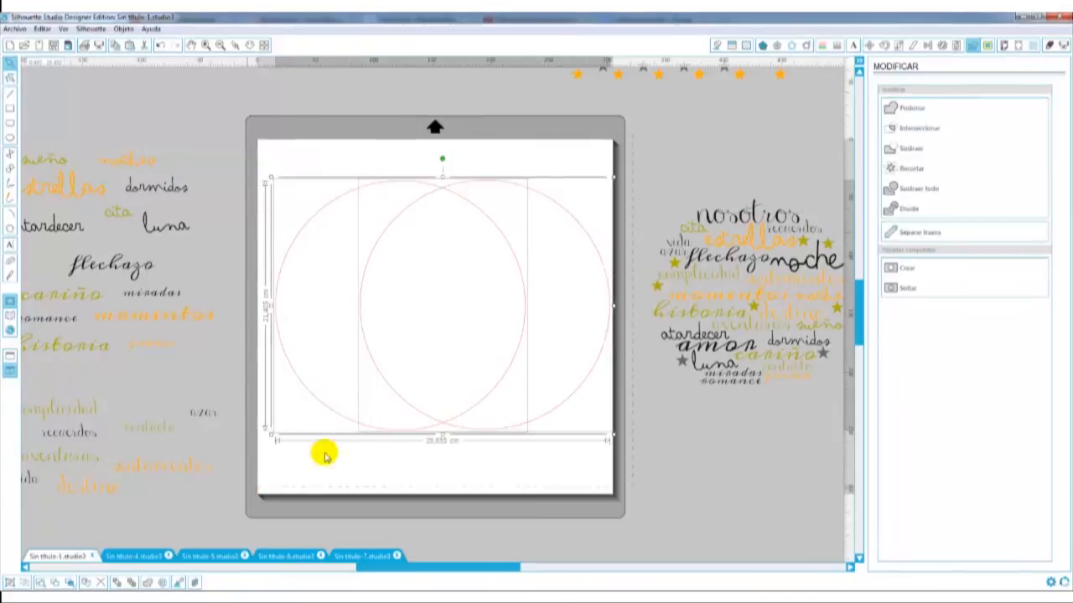
{"action": "left_click", "coordinate": [911, 148]}
{"action": "left_click_drag", "start_coordinate": [371, 254], "coordinate": [453, 266]}
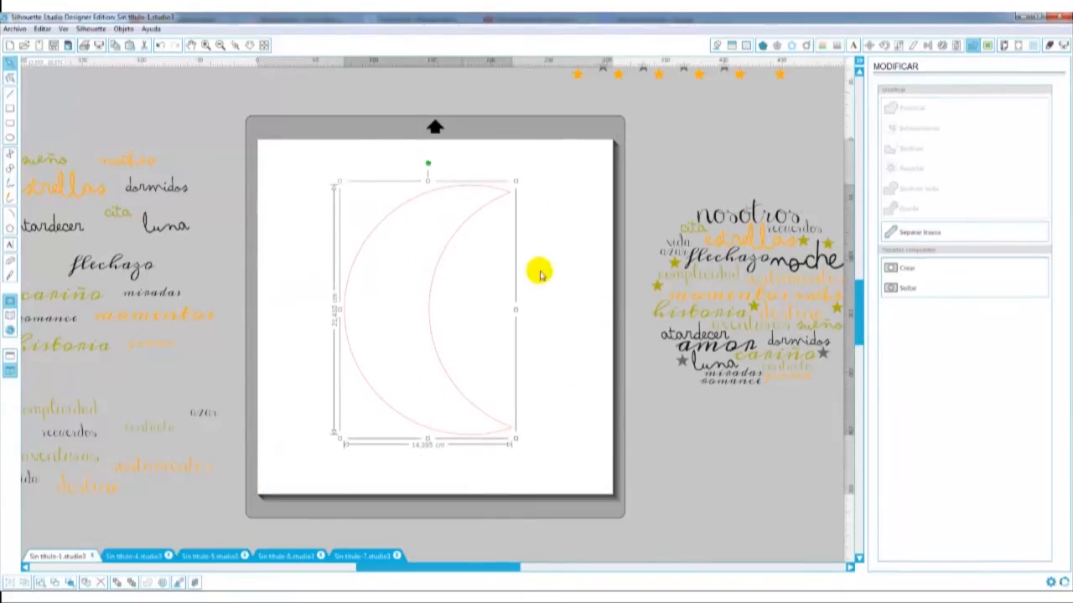
Set the crescent moon as the nesting boundary.
{"action": "scroll", "coordinate": [601, 318], "scroll_direction": "up", "scroll_amount": 2}
{"action": "left_click", "coordinate": [570, 115]}
{"action": "left_click_drag", "start_coordinate": [859, 358], "coordinate": [833, 500]}
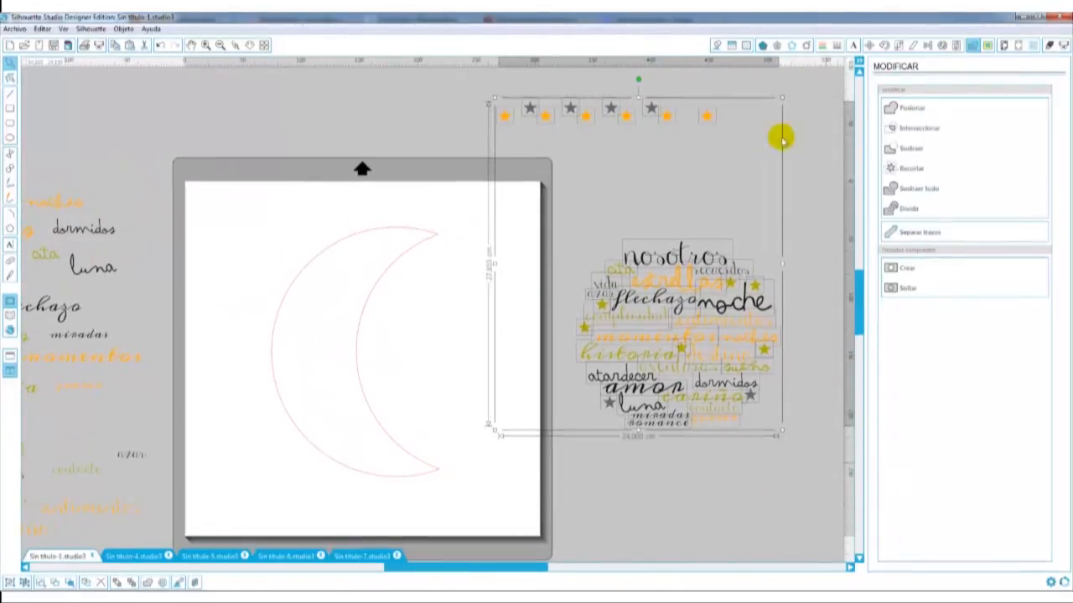
{"action": "left_click", "coordinate": [955, 45]}
{"action": "left_click", "coordinate": [427, 241]}
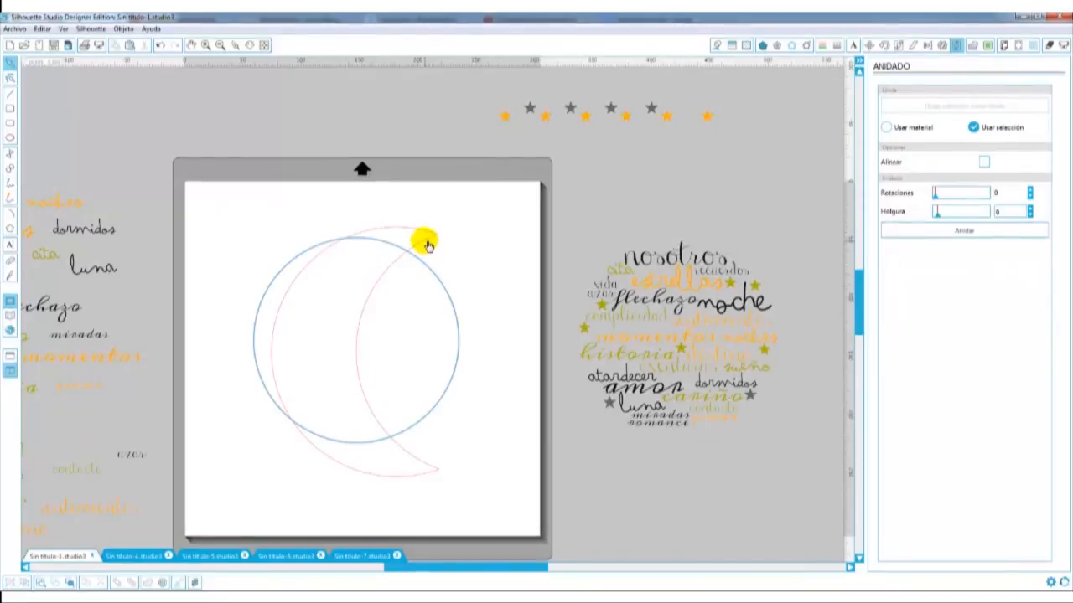
{"action": "left_click", "coordinate": [423, 241]}
{"action": "left_click", "coordinate": [951, 106]}
Nest the words and stars from the right of the page inside the crescent moon, and move the leftover words slightly further right.
{"action": "left_click", "coordinate": [498, 112]}
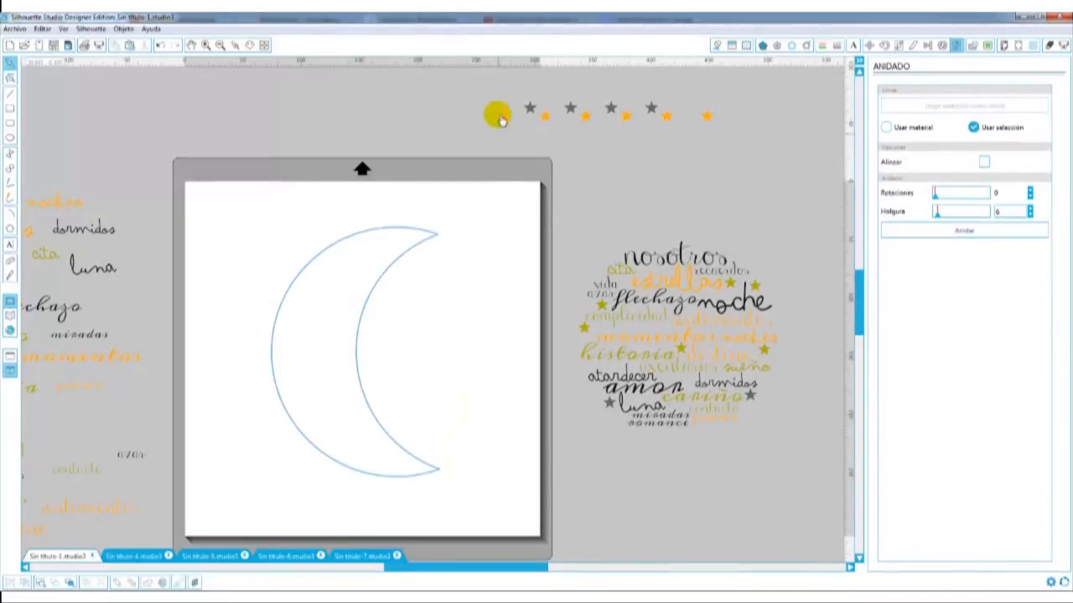
{"action": "left_click_drag", "start_coordinate": [493, 100], "coordinate": [809, 495]}
{"action": "left_click", "coordinate": [918, 231]}
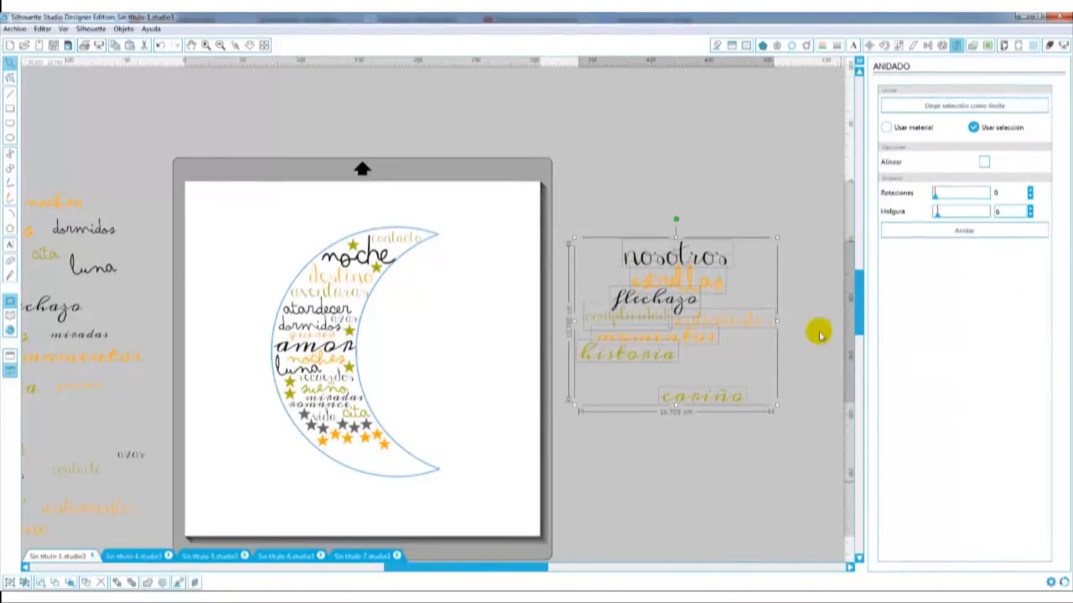
{"action": "left_click_drag", "start_coordinate": [685, 258], "coordinate": [724, 249]}
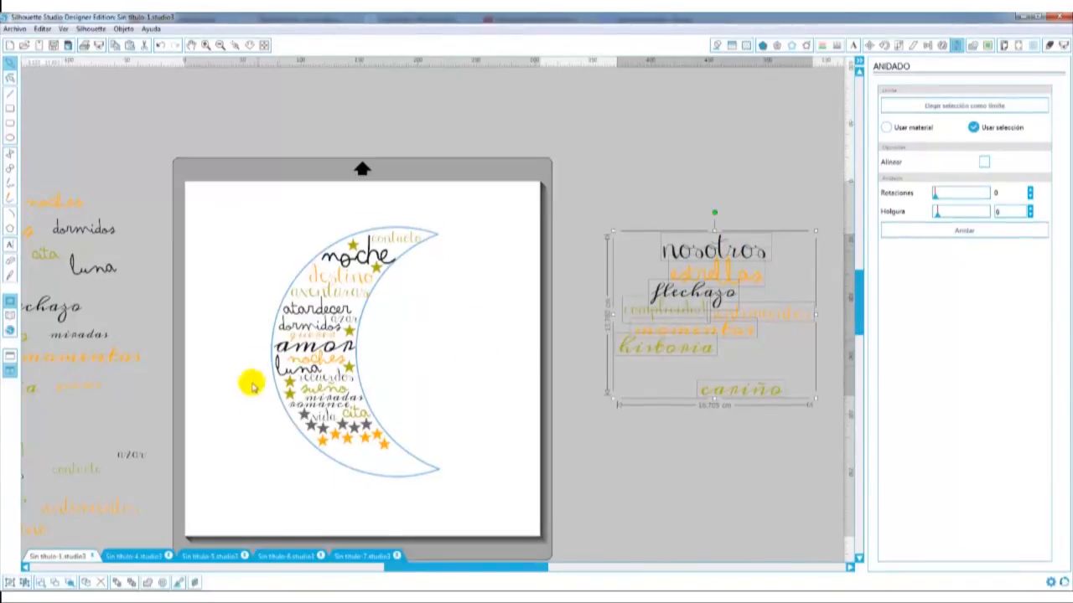
Nest all the words and stars inside the crescent moon again with 4 rotations, and move the leftover selection further right.
{"action": "left_click_drag", "start_coordinate": [249, 120], "coordinate": [819, 466]}
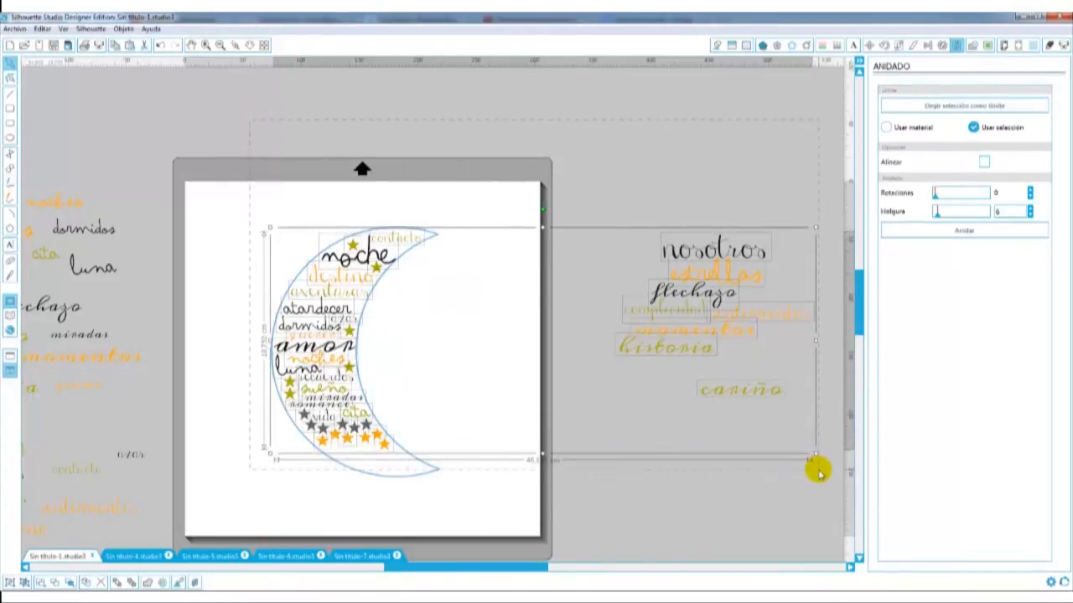
{"action": "left_click_drag", "start_coordinate": [936, 197], "coordinate": [956, 196]}
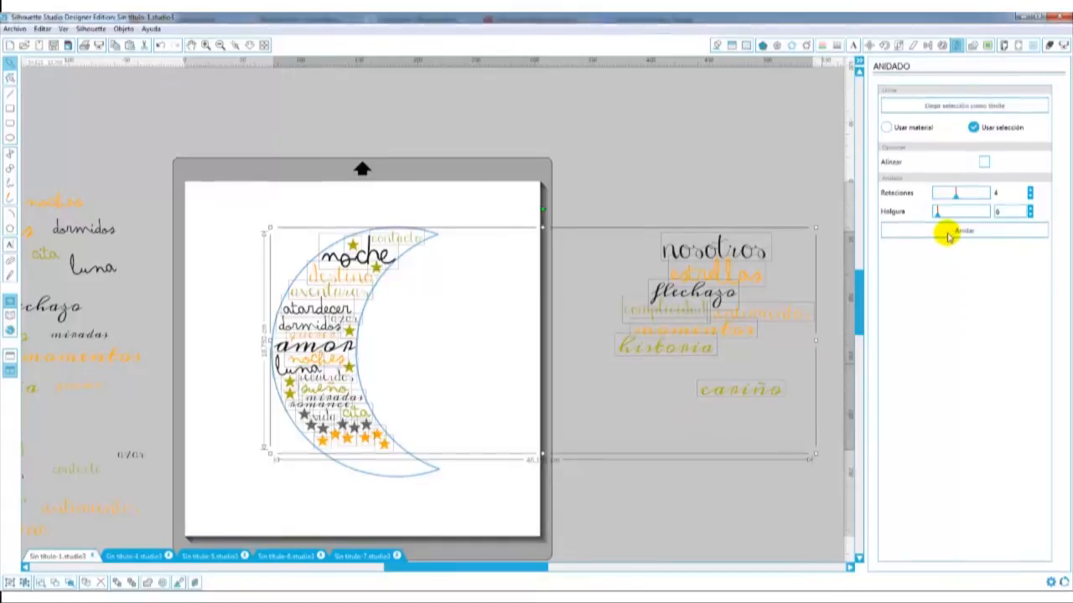
{"action": "left_click", "coordinate": [950, 230]}
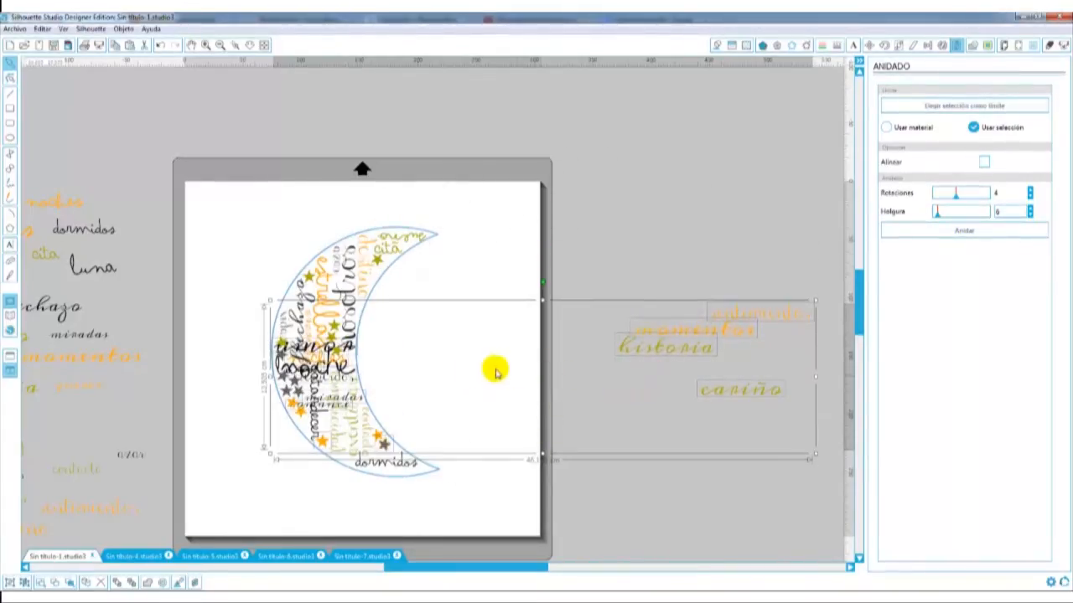
{"action": "left_click_drag", "start_coordinate": [316, 345], "coordinate": [577, 301]}
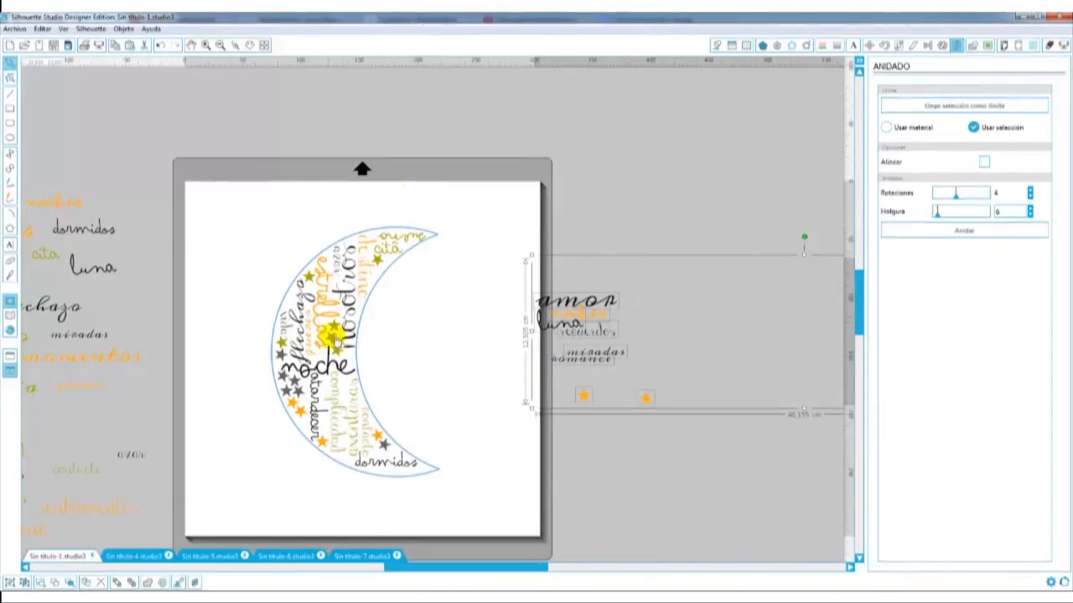
Move all the words and stars out of the crescent moon to the area right of the page.
{"action": "left_click", "coordinate": [397, 238]}
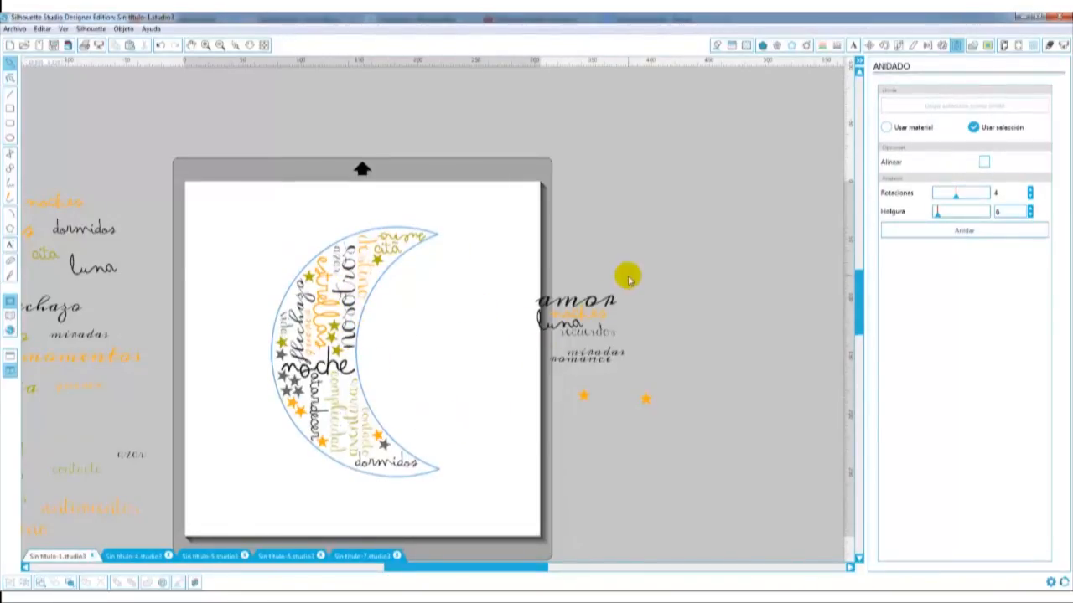
{"action": "left_click_drag", "start_coordinate": [689, 195], "coordinate": [259, 486]}
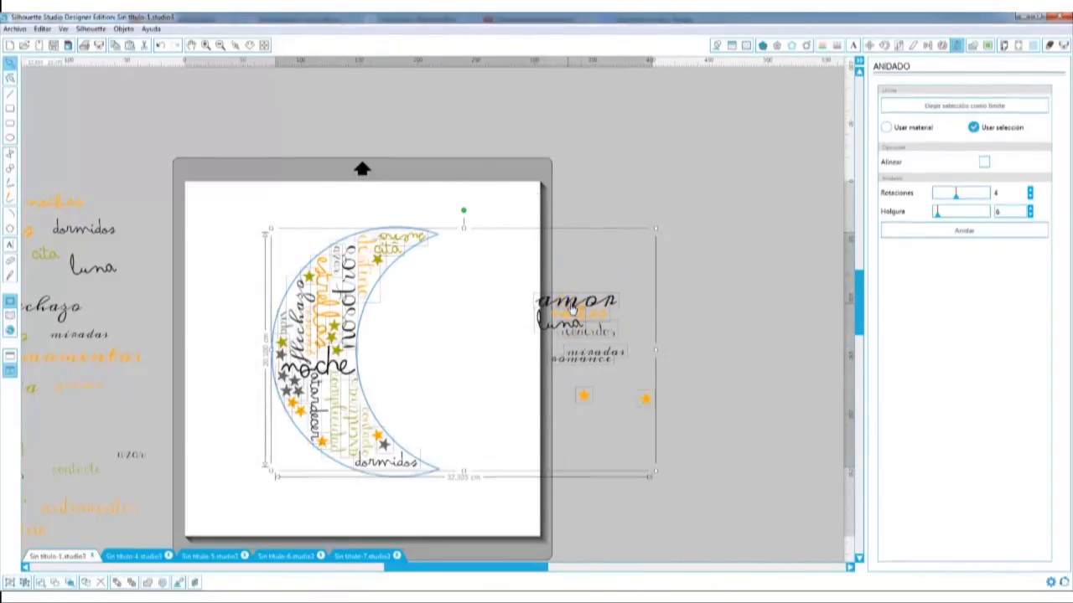
{"action": "left_click_drag", "start_coordinate": [568, 302], "coordinate": [783, 301]}
{"action": "left_click_drag", "start_coordinate": [597, 250], "coordinate": [706, 249]}
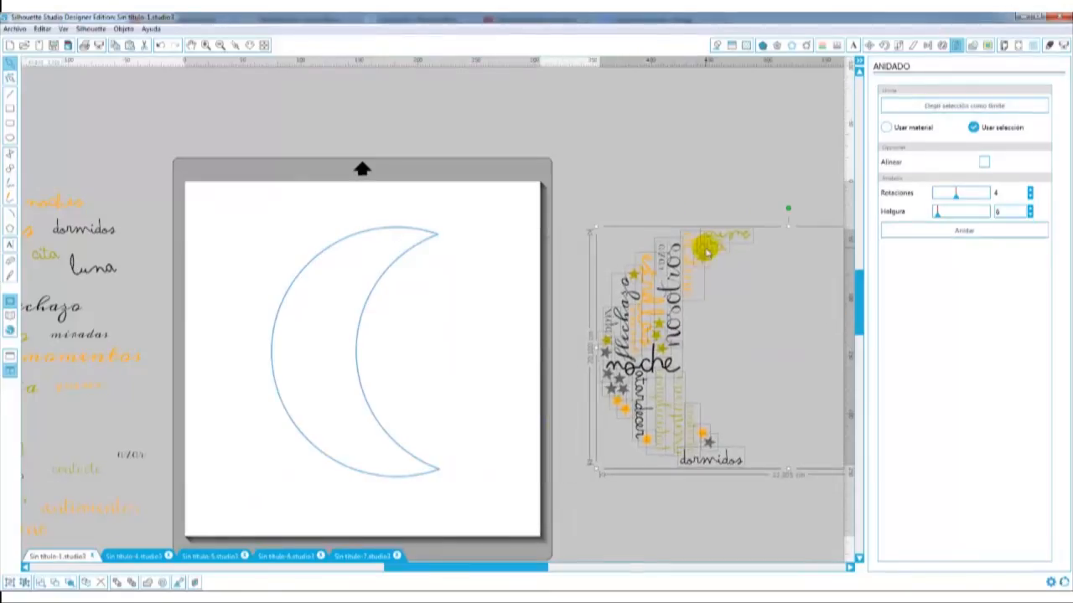
Draw an upright rectangle about 10.1 cm wide on the page and add two points along its top edge.
{"action": "left_click", "coordinate": [718, 47]}
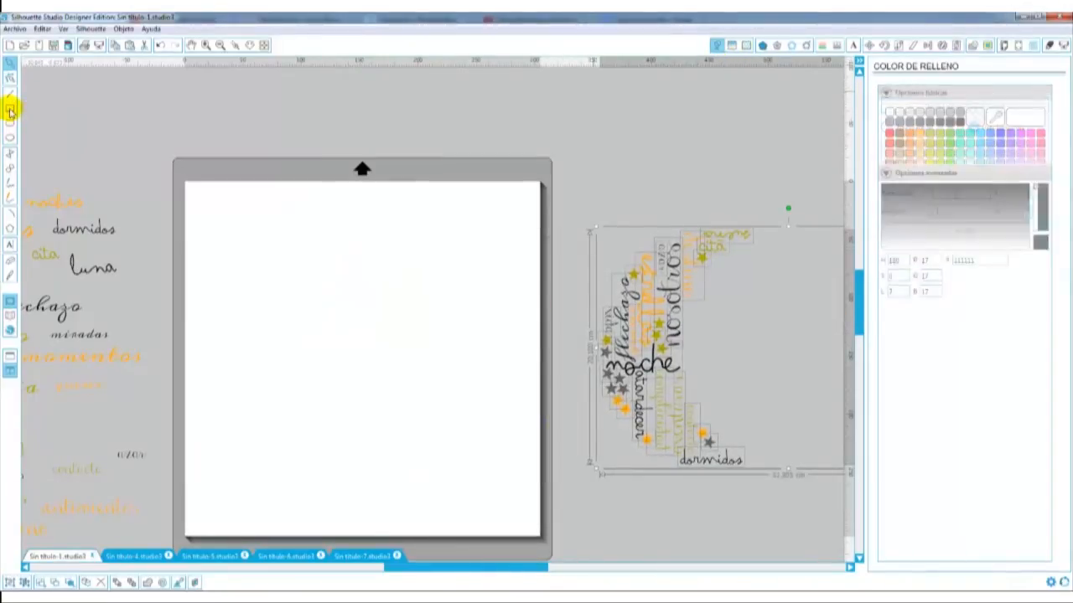
{"action": "left_click", "coordinate": [338, 328]}
{"action": "left_click_drag", "start_coordinate": [283, 277], "coordinate": [397, 477]}
{"action": "double_click", "coordinate": [304, 273]}
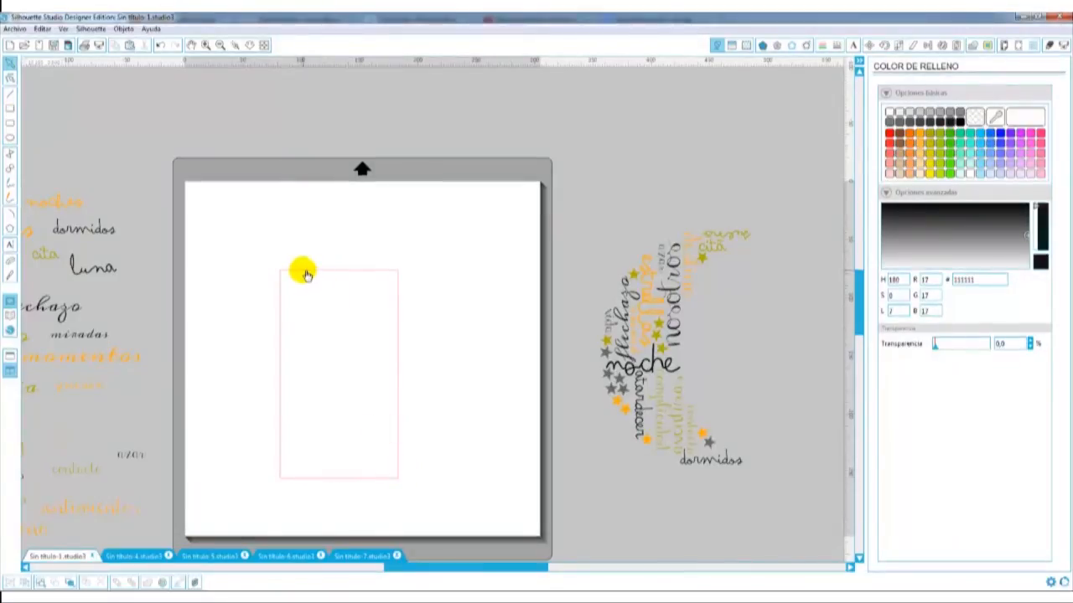
{"action": "double_click", "coordinate": [374, 271]}
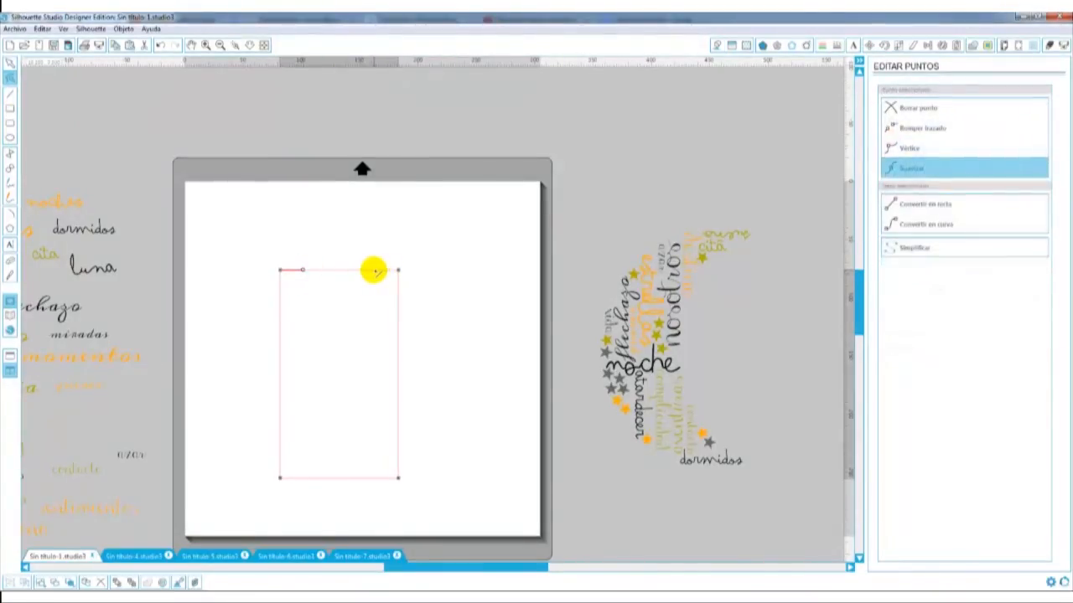
Raise the two added points together to form a gift tag about 20.4 cm high with slanted upper corners.
{"action": "left_click", "coordinate": [304, 270], "text": "shift"}
{"action": "left_click_drag", "start_coordinate": [304, 271], "coordinate": [306, 268]}
{"action": "key", "text": "Up"}
{"action": "key", "text": "Up"}
{"action": "key", "text": "Up"}
{"action": "key", "text": "Up"}
{"action": "key", "text": "Up"}
{"action": "key", "text": "Up"}
{"action": "key", "text": "Up"}
{"action": "key", "text": "Up"}
{"action": "key", "text": "Up"}
{"action": "key", "text": "Up"}
{"action": "key", "text": "Up"}
{"action": "key", "text": "Up"}
{"action": "key", "text": "Up"}
{"action": "key", "text": "Up"}
{"action": "key", "text": "Up"}
{"action": "key", "text": "Up"}
{"action": "key", "text": "Up"}
{"action": "key", "text": "Up"}
{"action": "key", "text": "Up"}
{"action": "key", "text": "Up"}
{"action": "key", "text": "Up"}
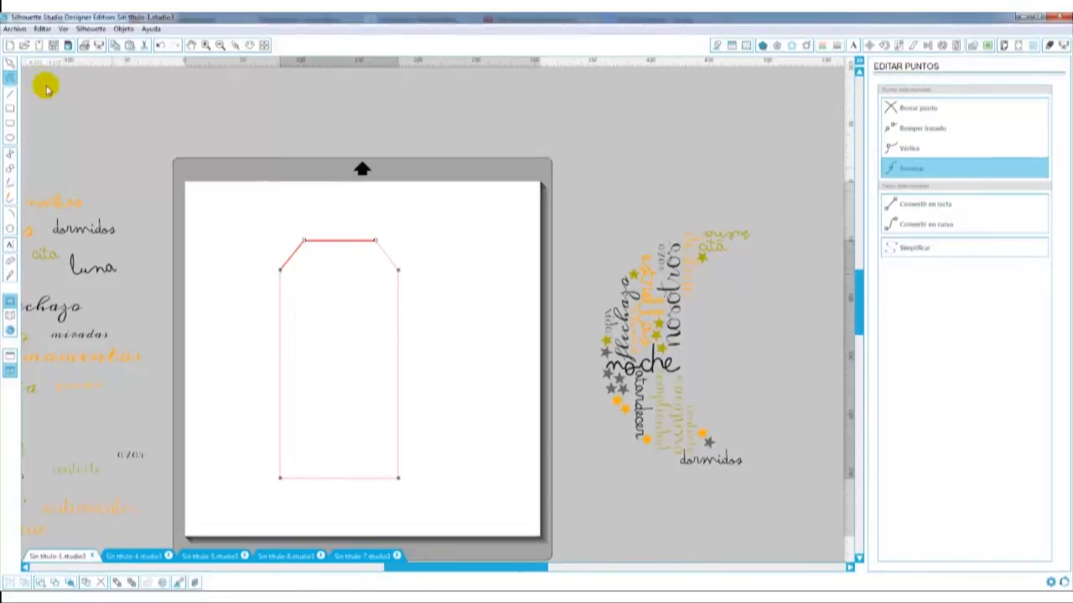
{"action": "left_click", "coordinate": [10, 62]}
Draw a small circular hole near the top of the tag and centre it horizontally with the outline.
{"action": "left_click", "coordinate": [217, 238]}
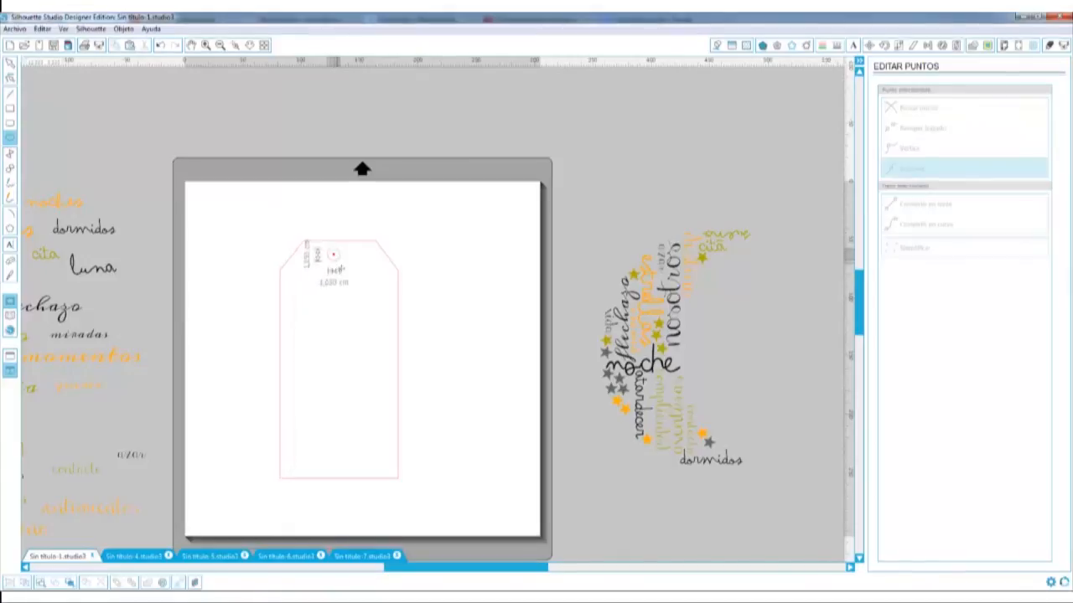
{"action": "left_click", "coordinate": [337, 256]}
{"action": "left_click_drag", "start_coordinate": [423, 211], "coordinate": [247, 501]}
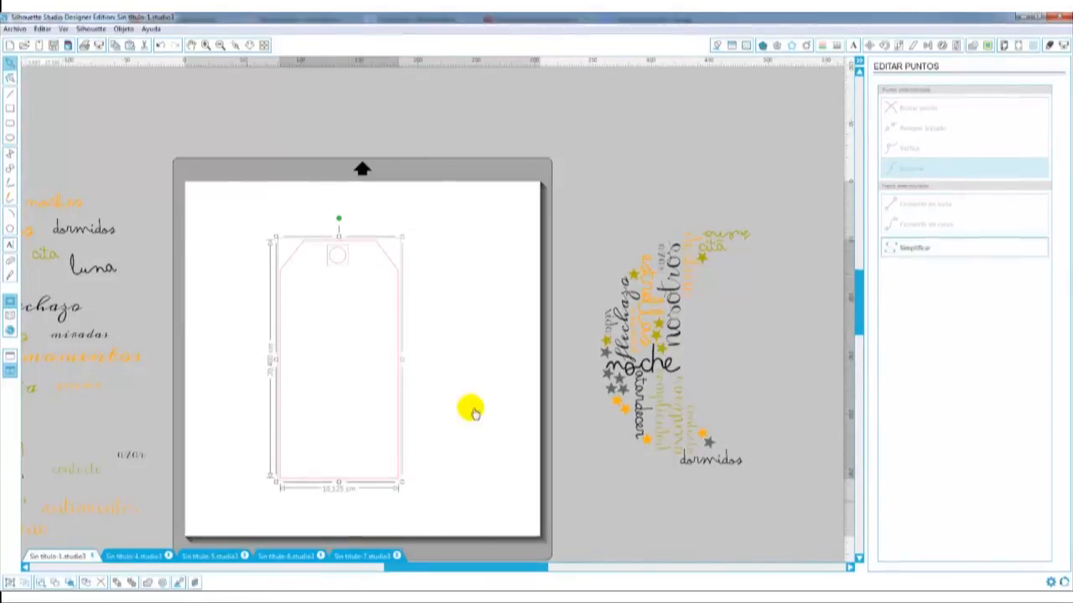
{"action": "left_click", "coordinate": [928, 45]}
{"action": "left_click", "coordinate": [910, 164]}
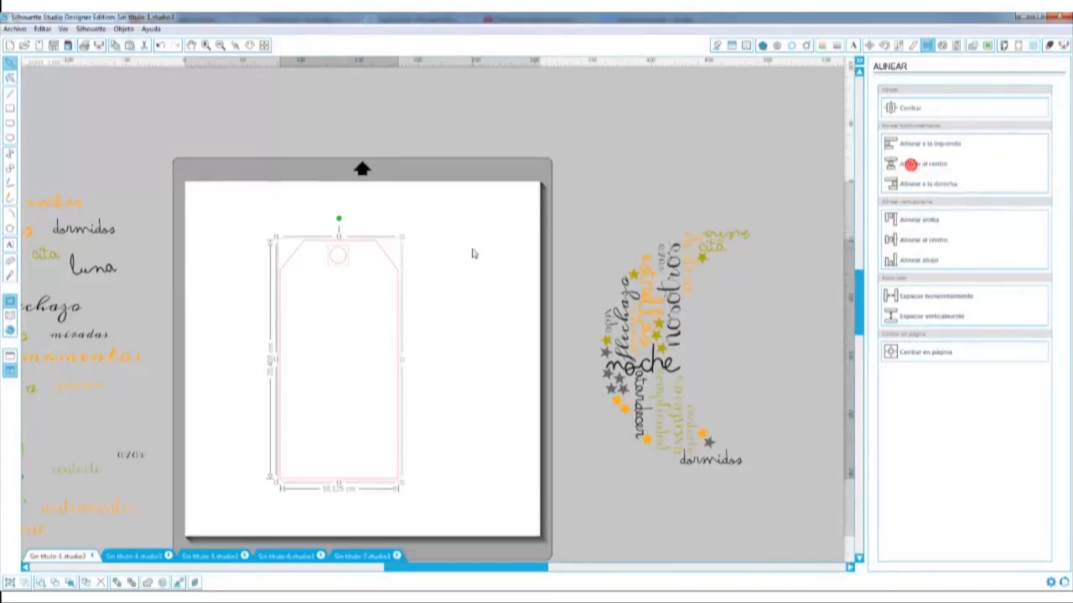
{"action": "left_click", "coordinate": [472, 251]}
Add a circle about 5.7 cm in diameter in the lower half of the tag and centre it horizontally.
{"action": "left_click", "coordinate": [345, 263]}
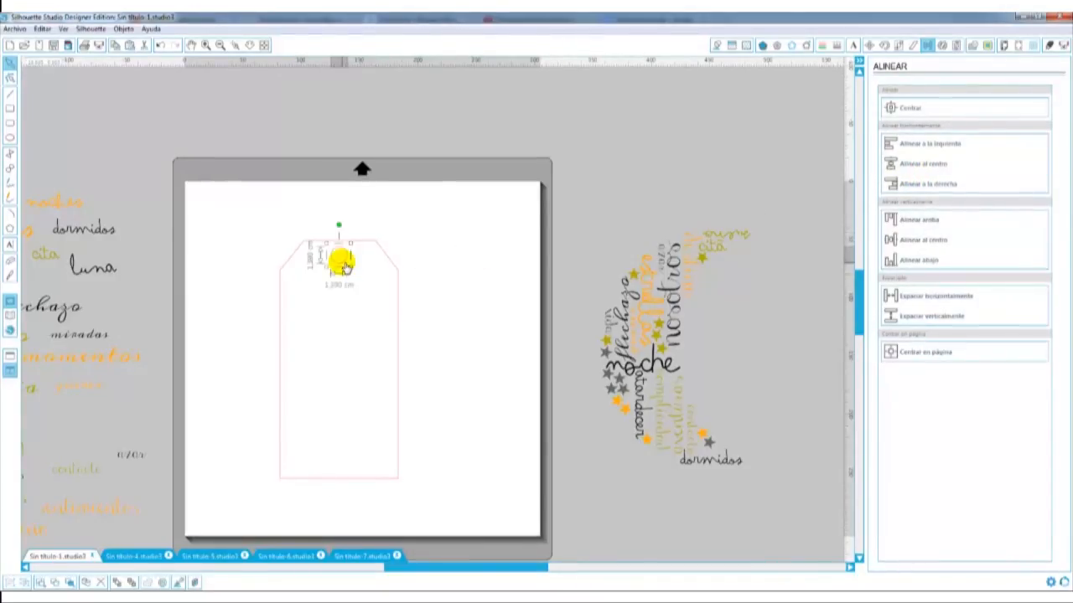
{"action": "left_click_drag", "start_coordinate": [345, 263], "coordinate": [368, 358]}
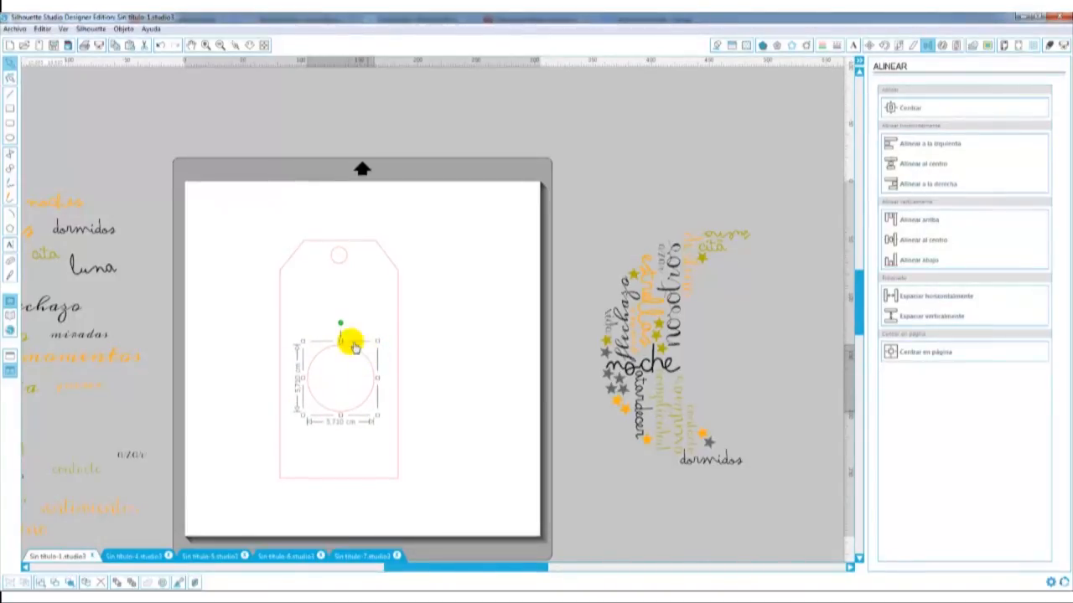
{"action": "left_click_drag", "start_coordinate": [431, 206], "coordinate": [276, 498]}
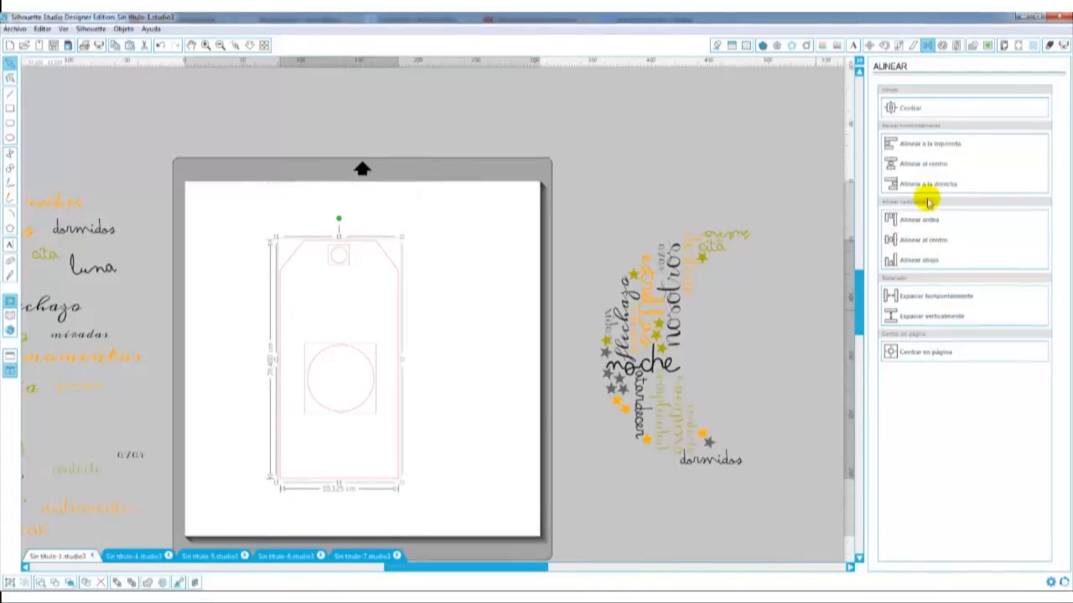
{"action": "left_click", "coordinate": [913, 164]}
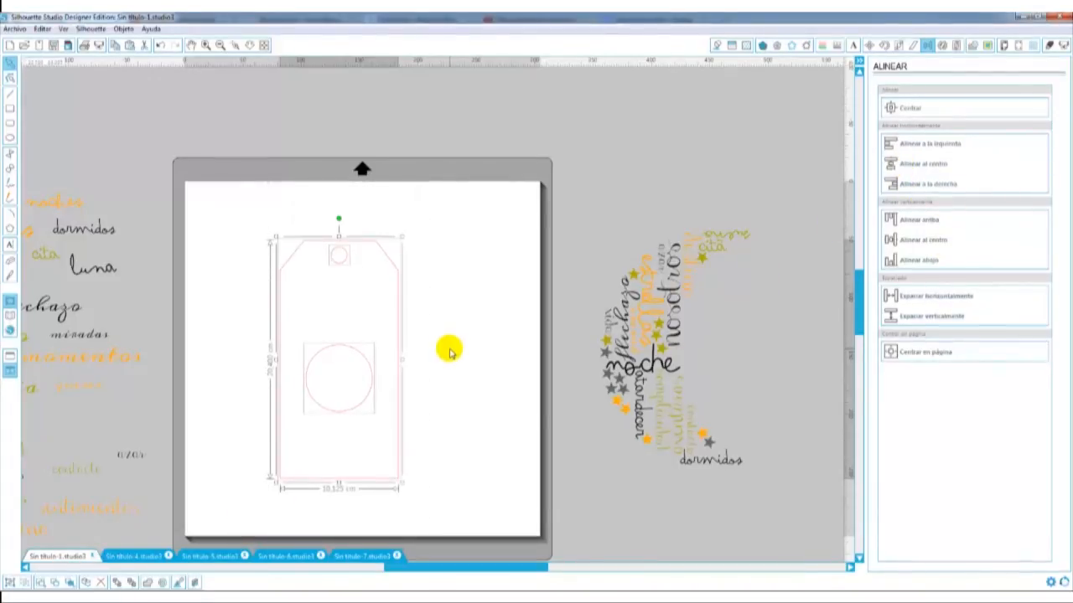
Combine the tag outline and both circles into a compound path.
{"action": "right_click", "coordinate": [398, 283]}
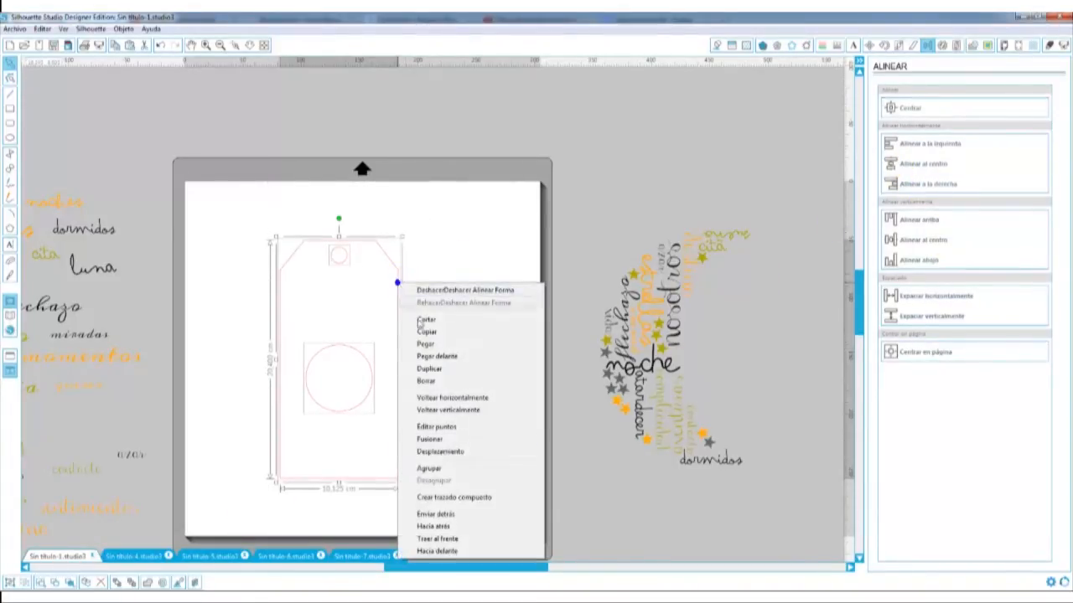
{"action": "left_click", "coordinate": [433, 496]}
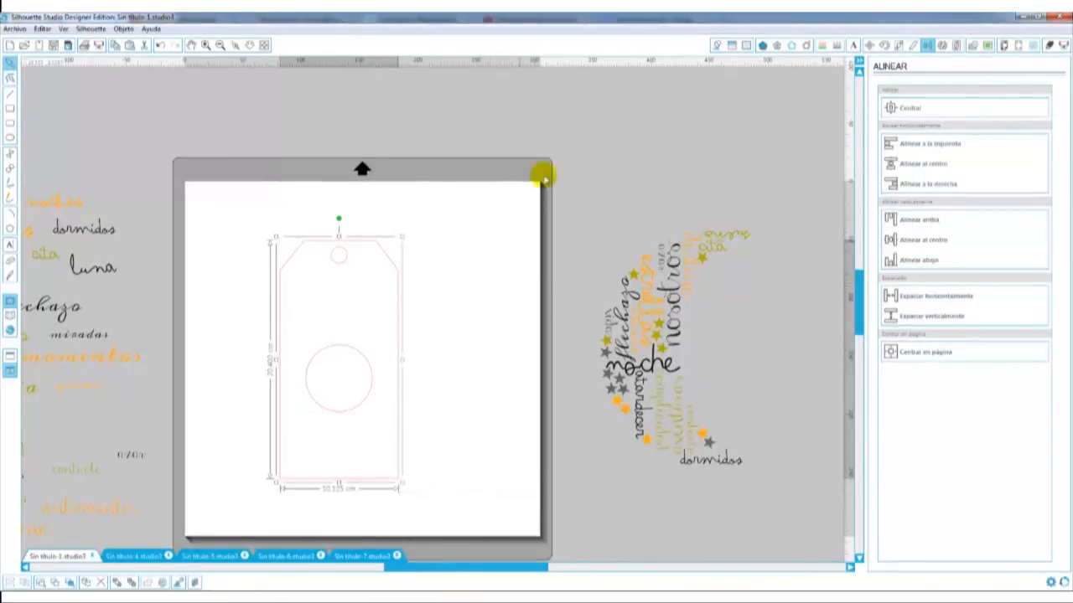
Fill the tag red to check its two openings, and clear the fill again.
{"action": "left_click", "coordinate": [889, 134]}
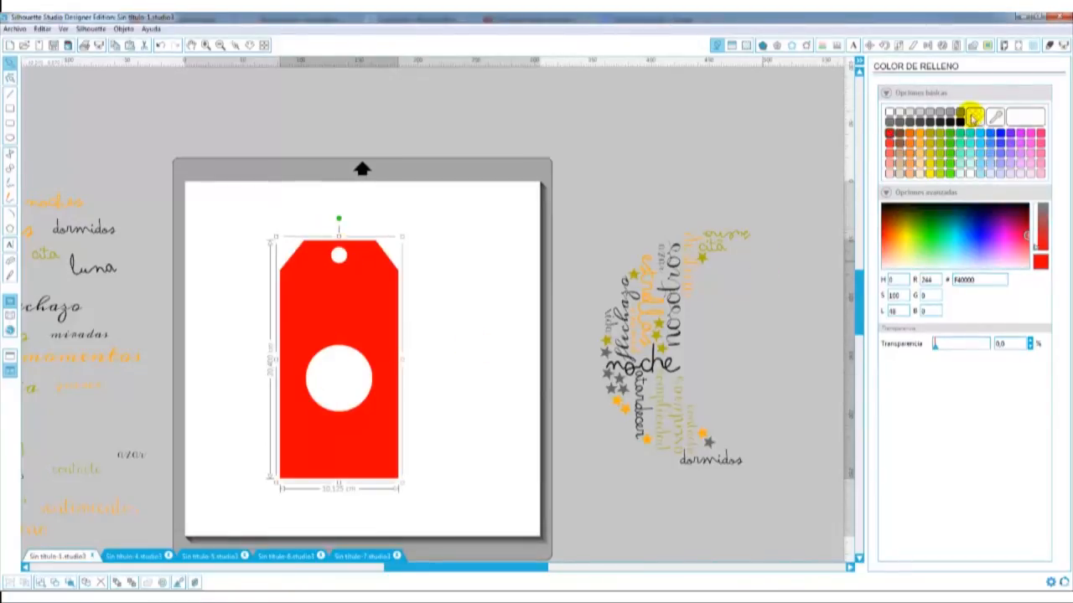
{"action": "left_click", "coordinate": [975, 116]}
{"action": "left_click", "coordinate": [455, 385]}
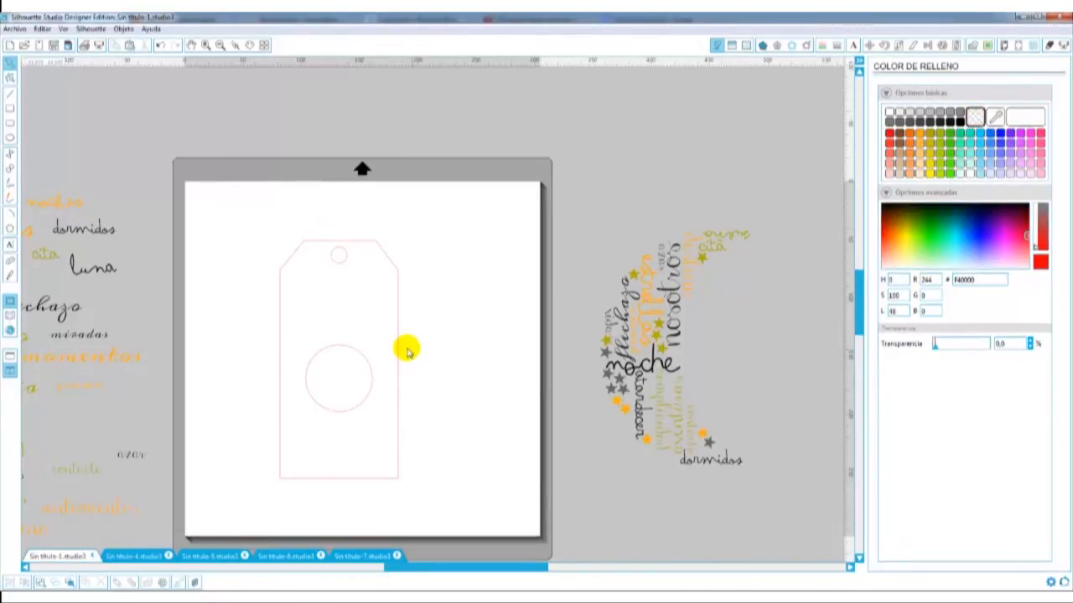
Move the tag towards the middle of the page, set it as the nesting boundary, and undo the boundary.
{"action": "left_click_drag", "start_coordinate": [397, 350], "coordinate": [422, 344]}
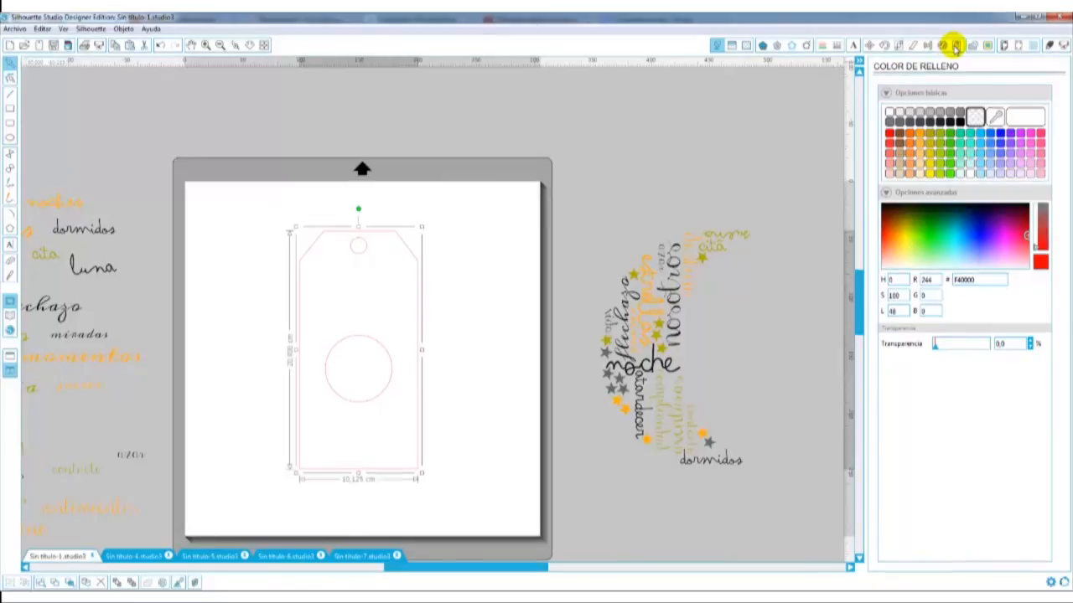
{"action": "left_click", "coordinate": [958, 48]}
{"action": "left_click", "coordinate": [968, 118]}
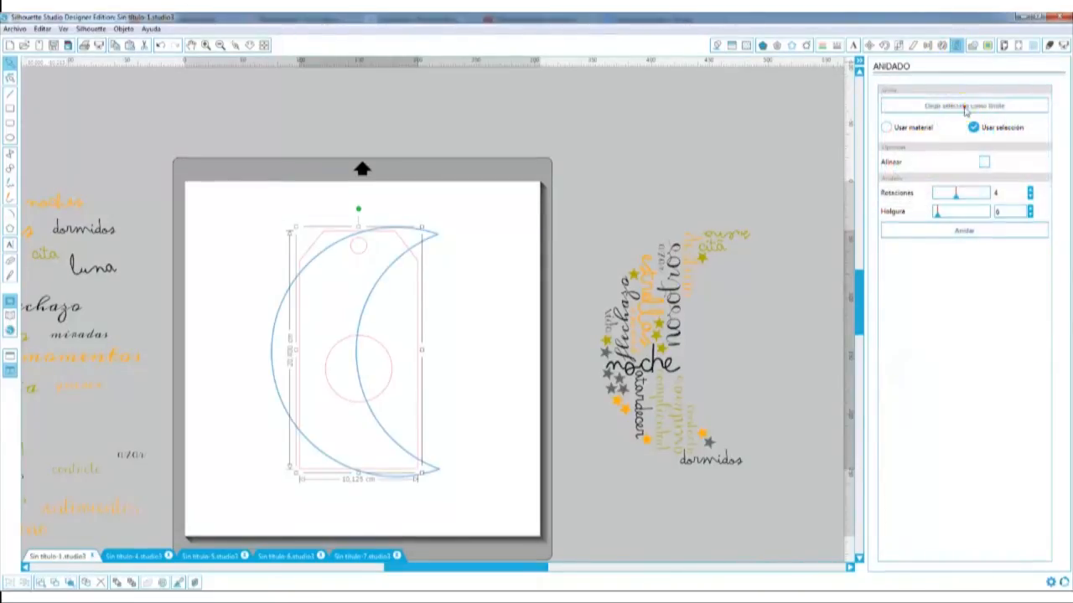
{"action": "left_click", "coordinate": [411, 252]}
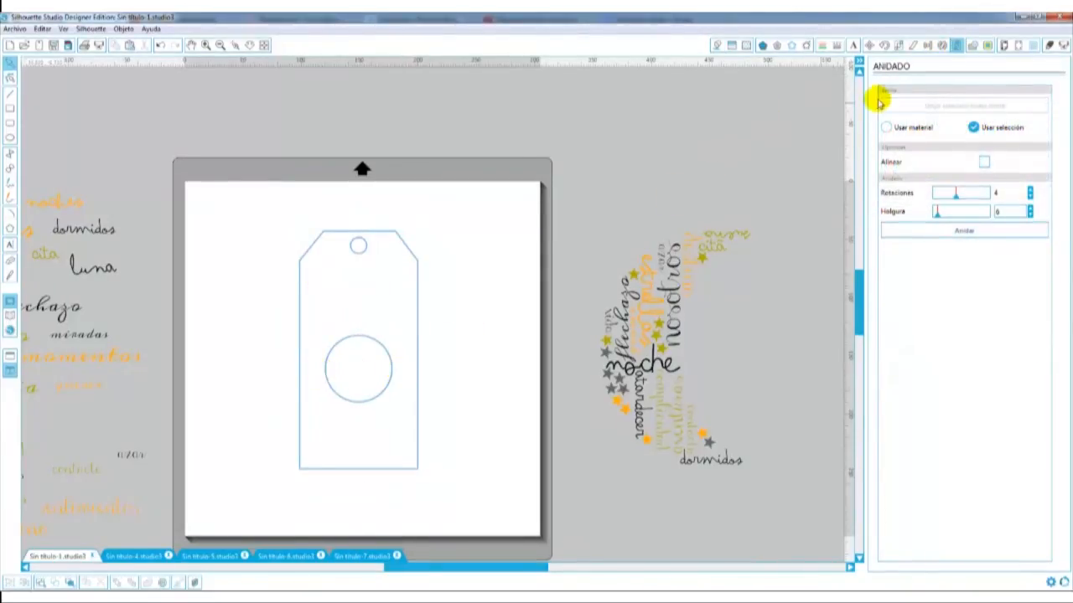
{"action": "left_click", "coordinate": [159, 44]}
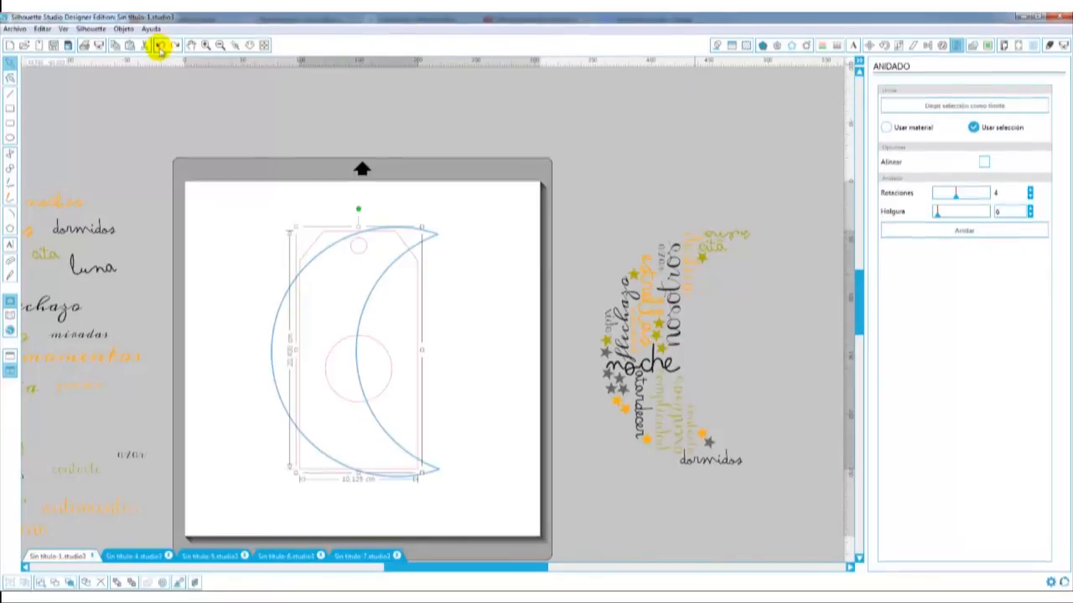
Centre the tag on the page and place a copy of it below and to the right of the page.
{"action": "mouse_move", "coordinate": [417, 318]}
{"action": "left_mouse_down"}
{"action": "mouse_move", "coordinate": [478, 522]}
{"action": "mouse_move", "coordinate": [428, 325]}
{"action": "left_mouse_up"}
{"action": "double_click", "coordinate": [426, 325]}
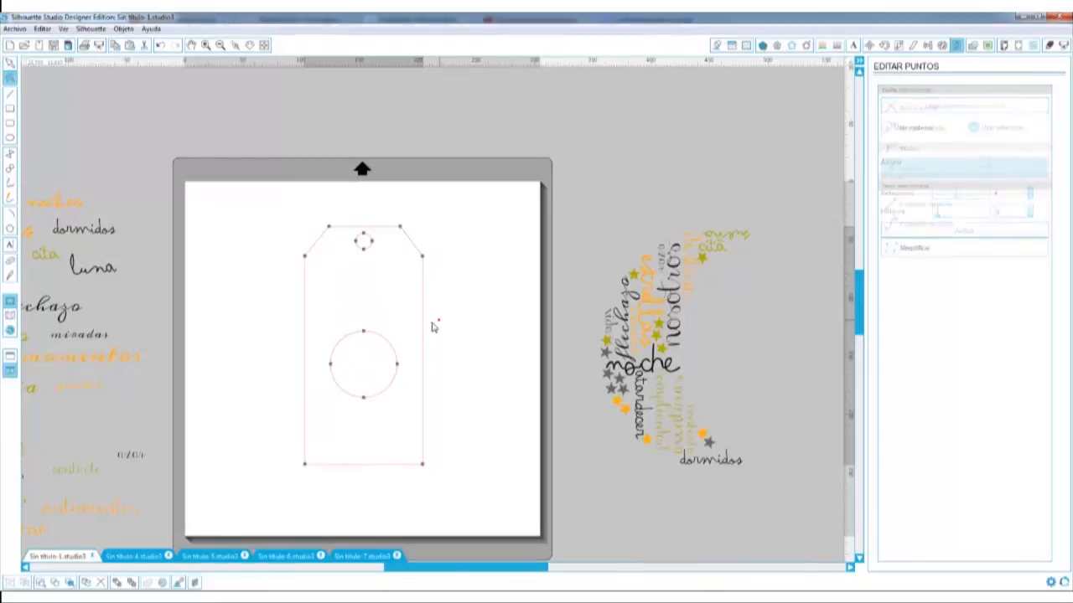
{"action": "left_click_drag", "start_coordinate": [422, 319], "coordinate": [691, 552]}
{"action": "scroll", "coordinate": [455, 416], "scroll_direction": "up", "scroll_amount": 3}
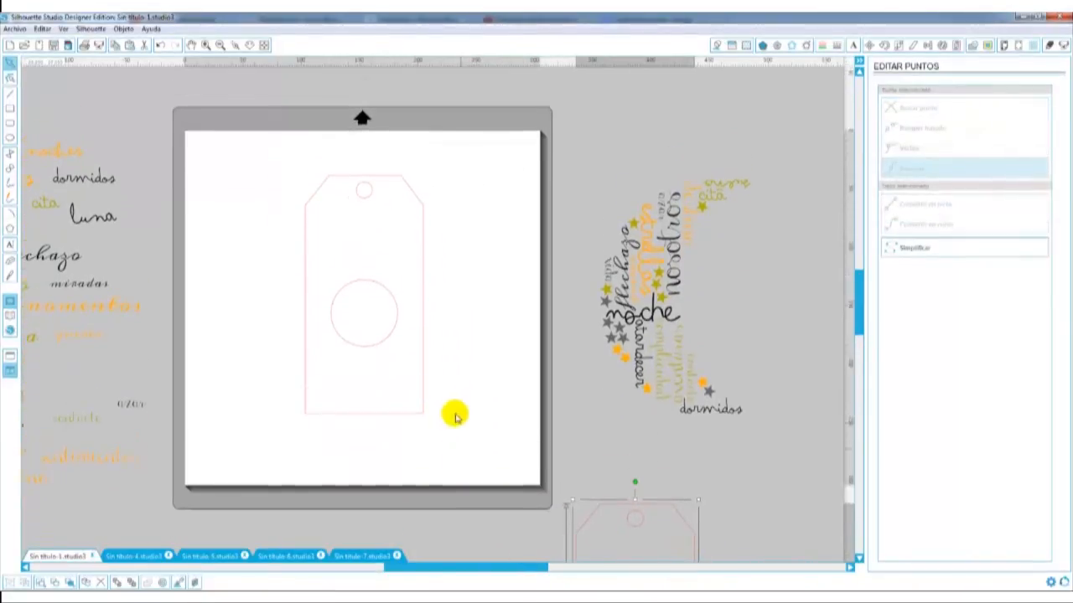
Set the tag on the page as the nesting boundary.
{"action": "left_click", "coordinate": [425, 397]}
{"action": "left_click", "coordinate": [962, 46]}
{"action": "left_click", "coordinate": [928, 109]}
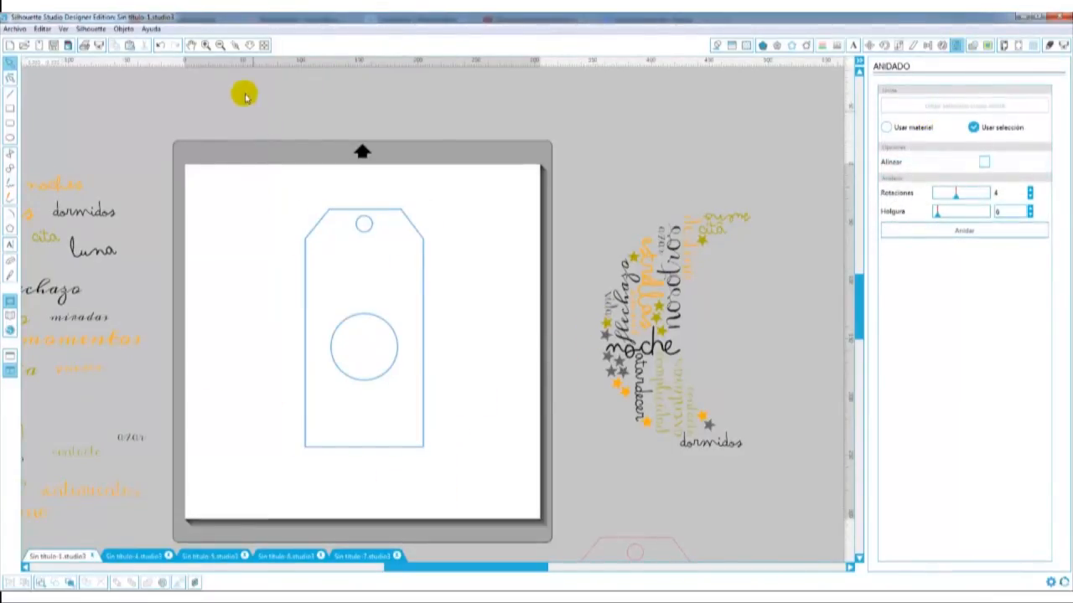
Nest all the words and stars from the right of the page inside the tag, around its two openings.
{"action": "left_click", "coordinate": [220, 43]}
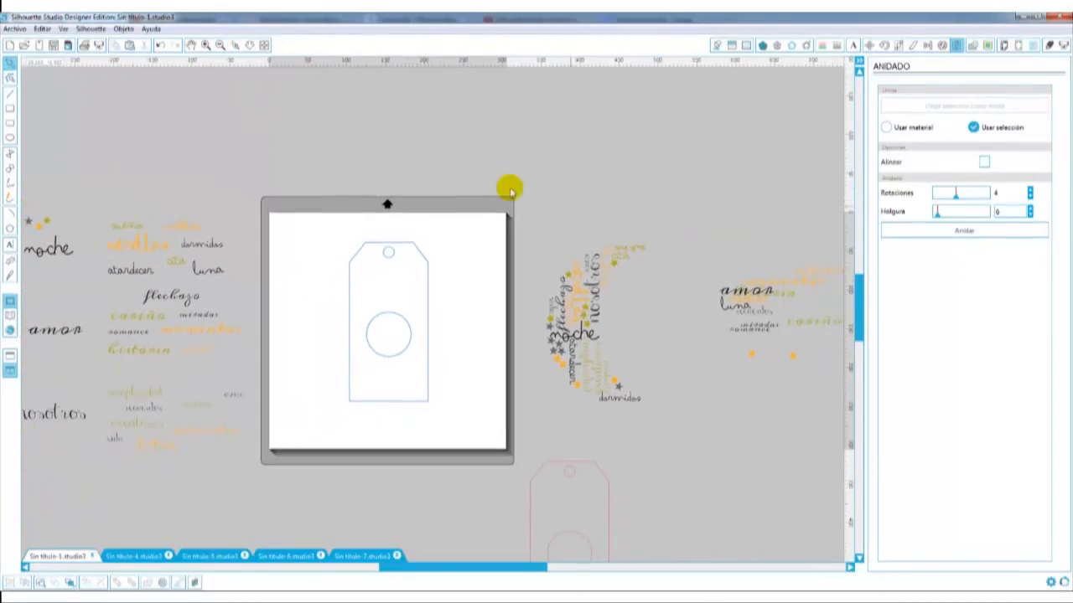
{"action": "left_click_drag", "start_coordinate": [604, 297], "coordinate": [824, 439]}
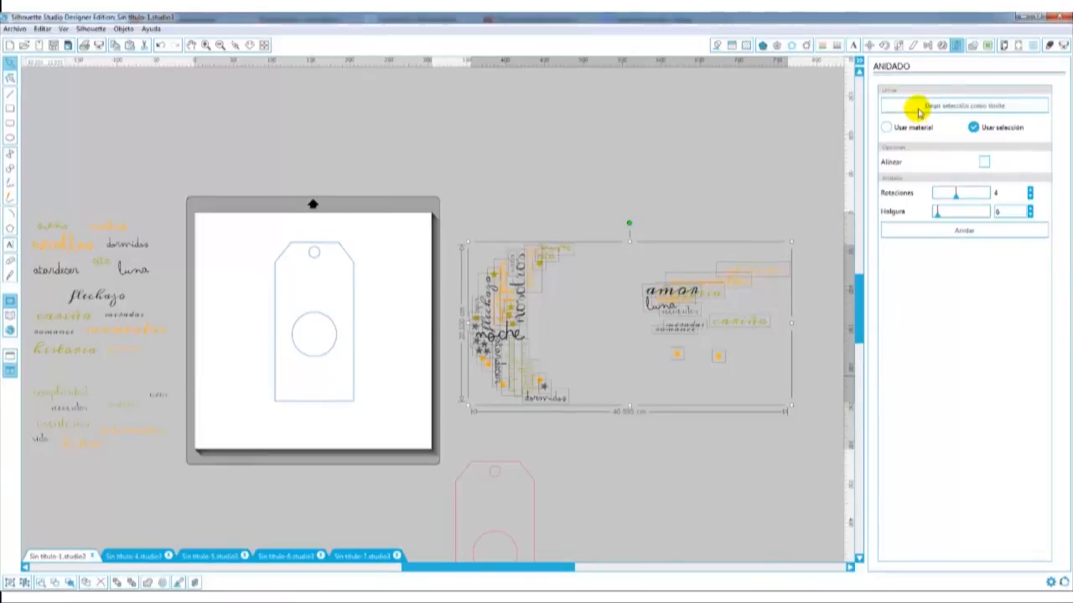
{"action": "left_click", "coordinate": [930, 232]}
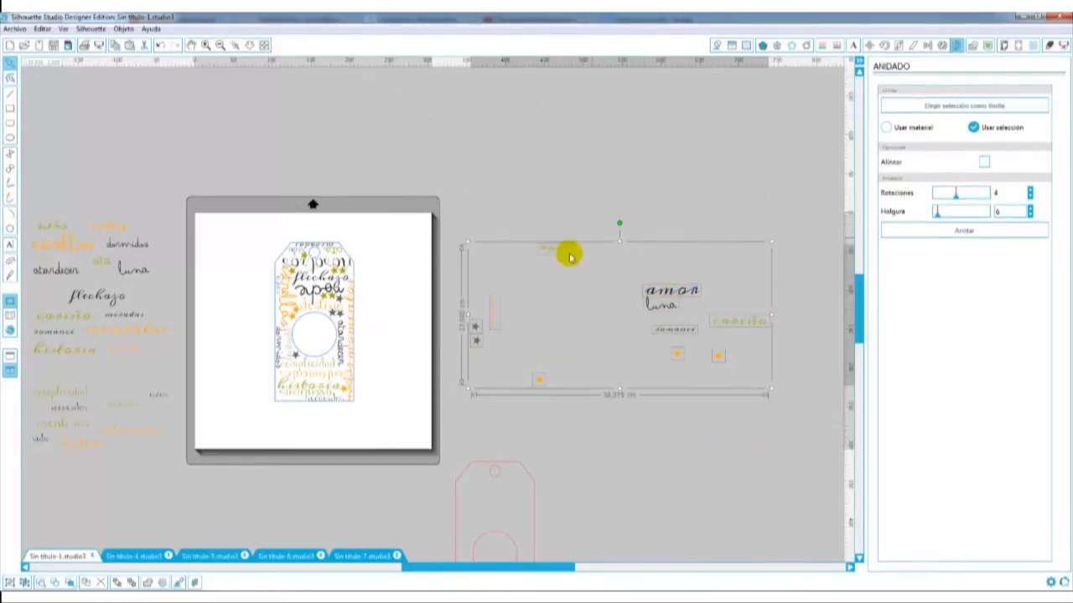
{"action": "left_click", "coordinate": [558, 167]}
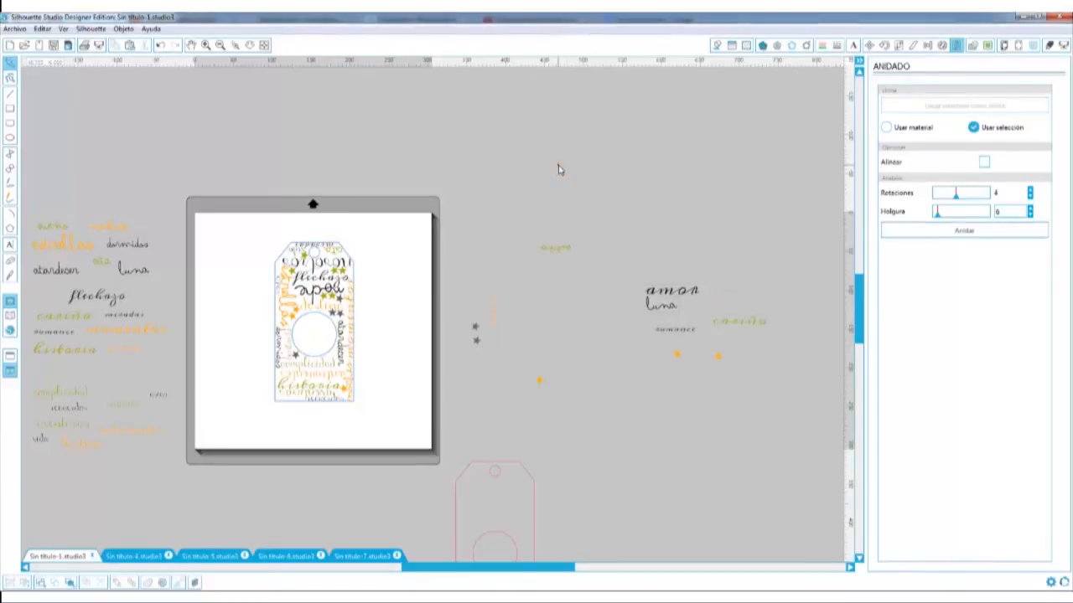
{"action": "left_click_drag", "start_coordinate": [568, 567], "coordinate": [534, 577]}
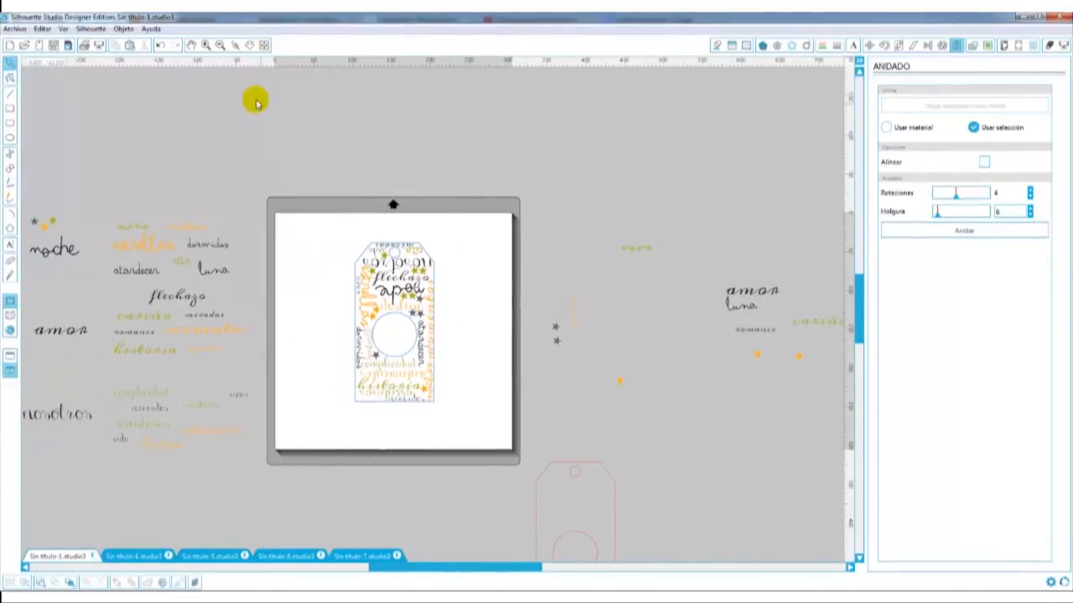
{"action": "left_click", "coordinate": [206, 47]}
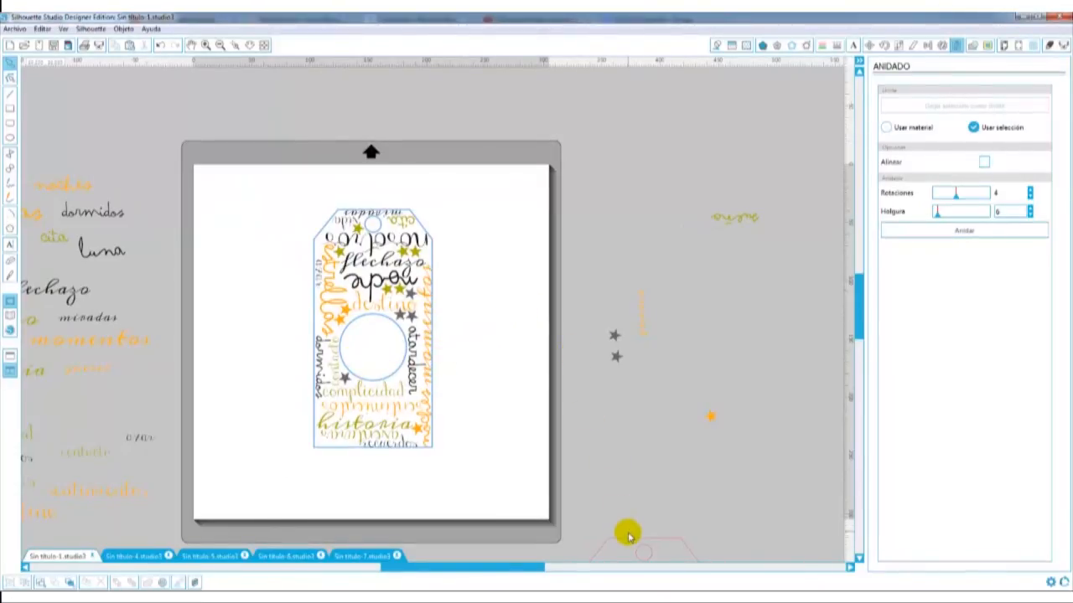
Move the tag copy from below the page onto the nested words, aligned with the nesting boundary.
{"action": "left_click", "coordinate": [717, 45]}
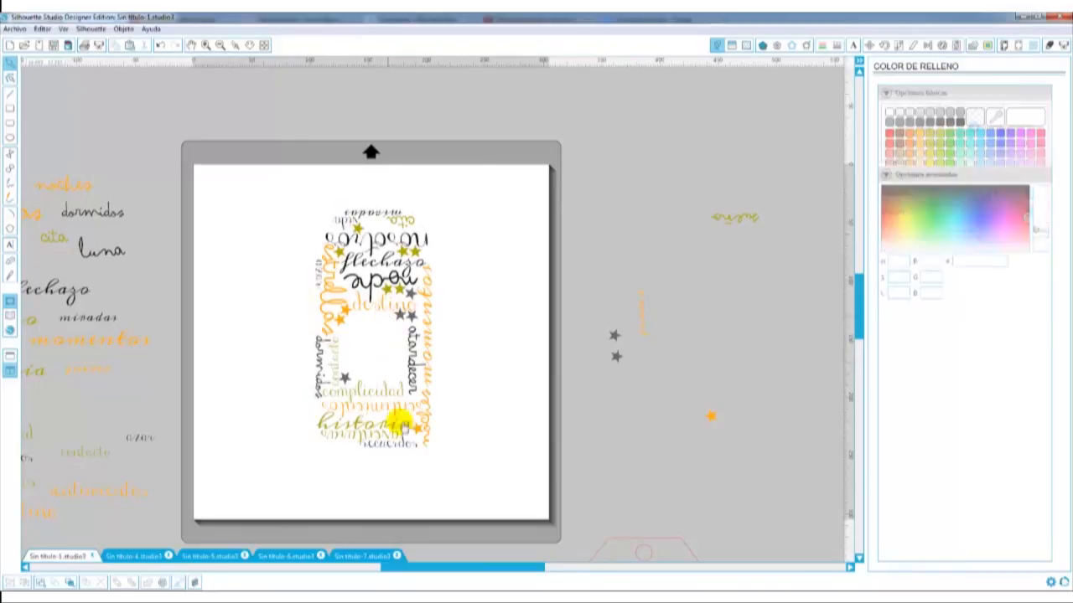
{"action": "left_click_drag", "start_coordinate": [632, 537], "coordinate": [359, 210]}
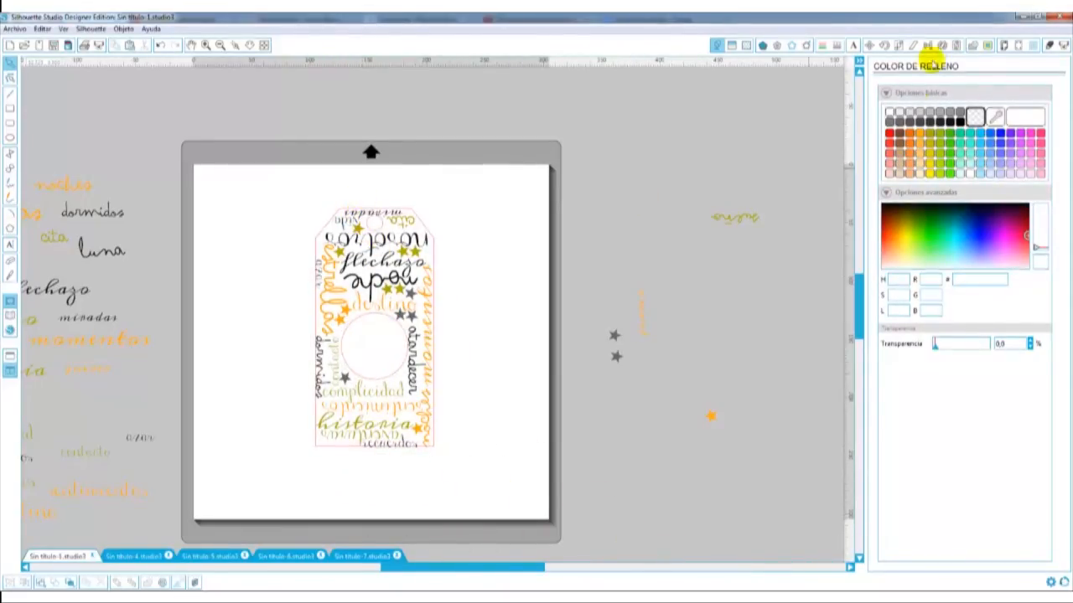
{"action": "left_click", "coordinate": [956, 45]}
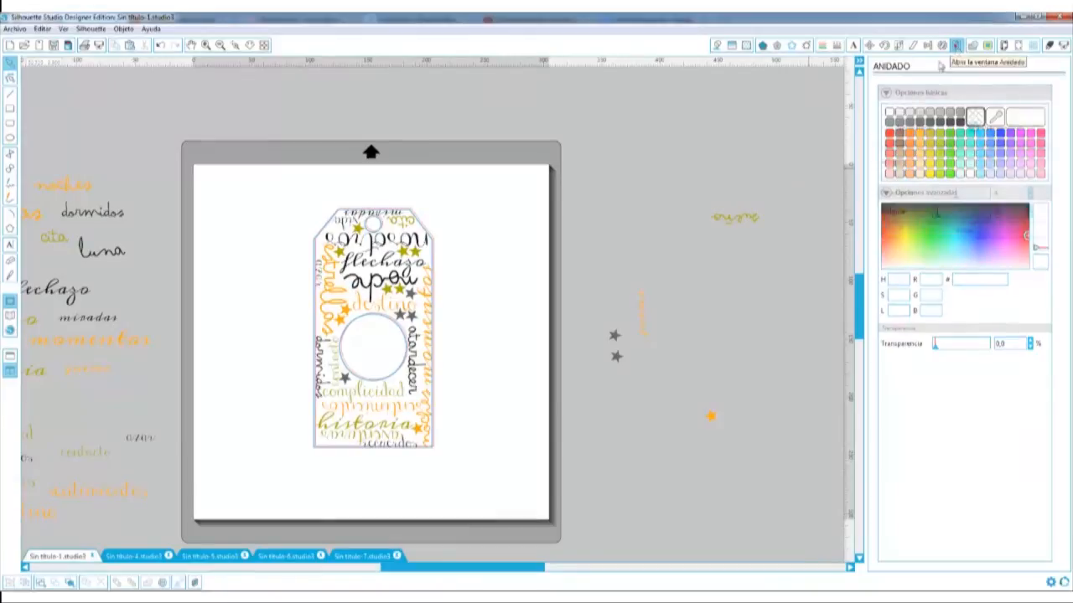
{"action": "left_click", "coordinate": [433, 280]}
{"action": "left_click", "coordinate": [434, 282]}
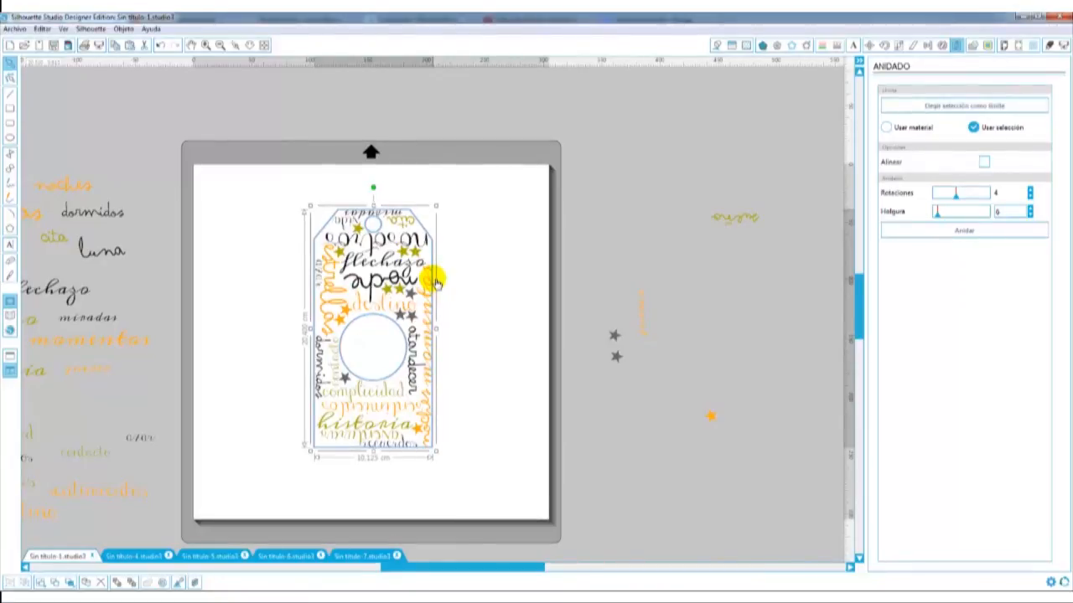
Select all the nested words and stars without the tag outline and set their fill transparency to 60.4%.
{"action": "left_click", "coordinate": [718, 46]}
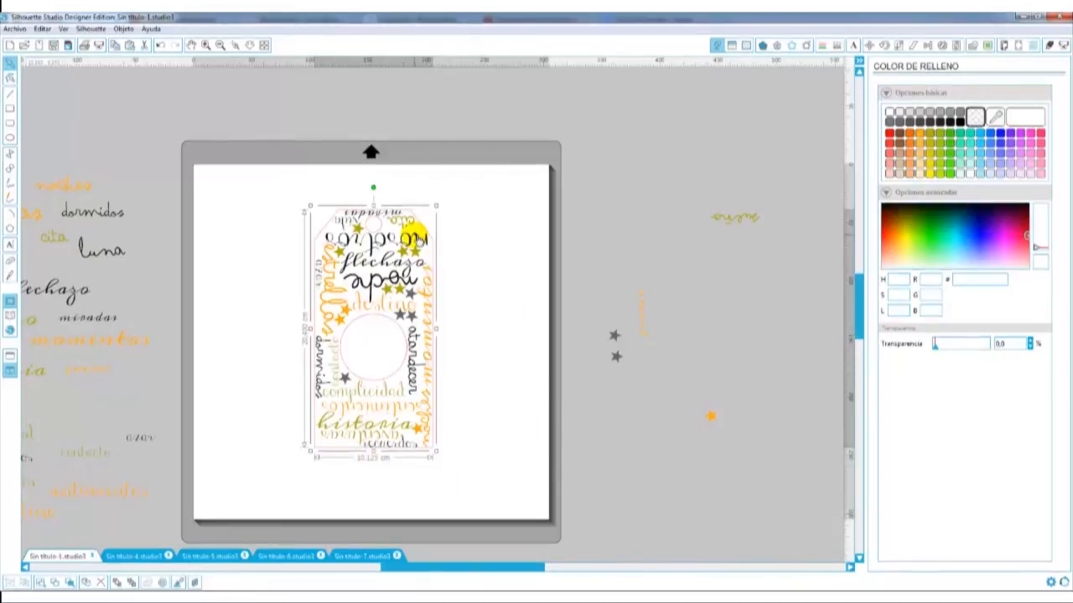
{"action": "left_click", "coordinate": [480, 267]}
{"action": "left_click_drag", "start_coordinate": [453, 190], "coordinate": [283, 477]}
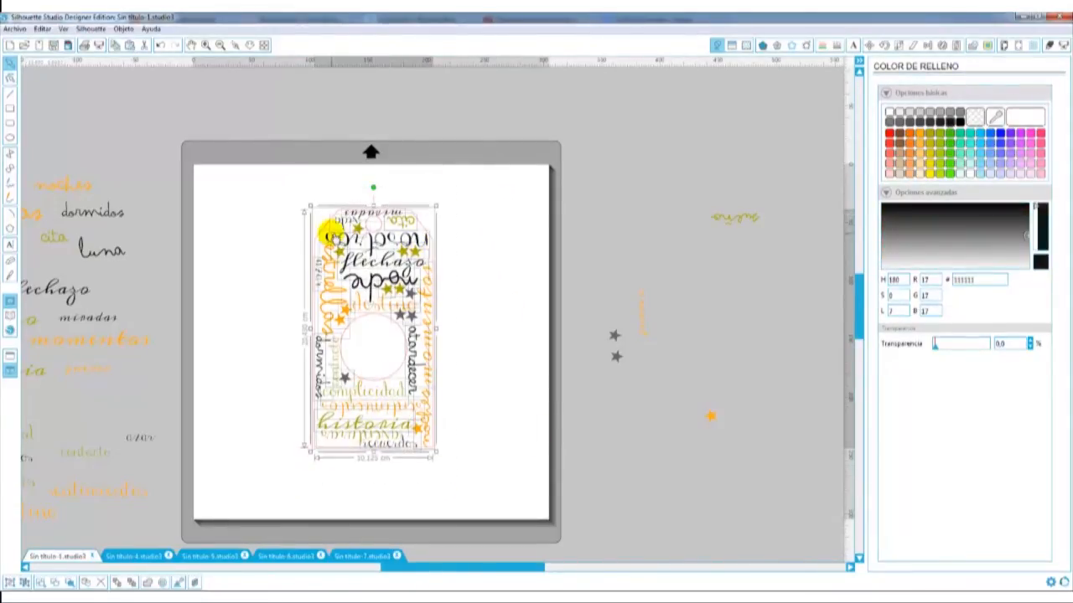
{"action": "left_click", "coordinate": [326, 226], "text": "shift"}
{"action": "key", "text": "i"}
{"action": "left_click", "coordinate": [431, 289]}
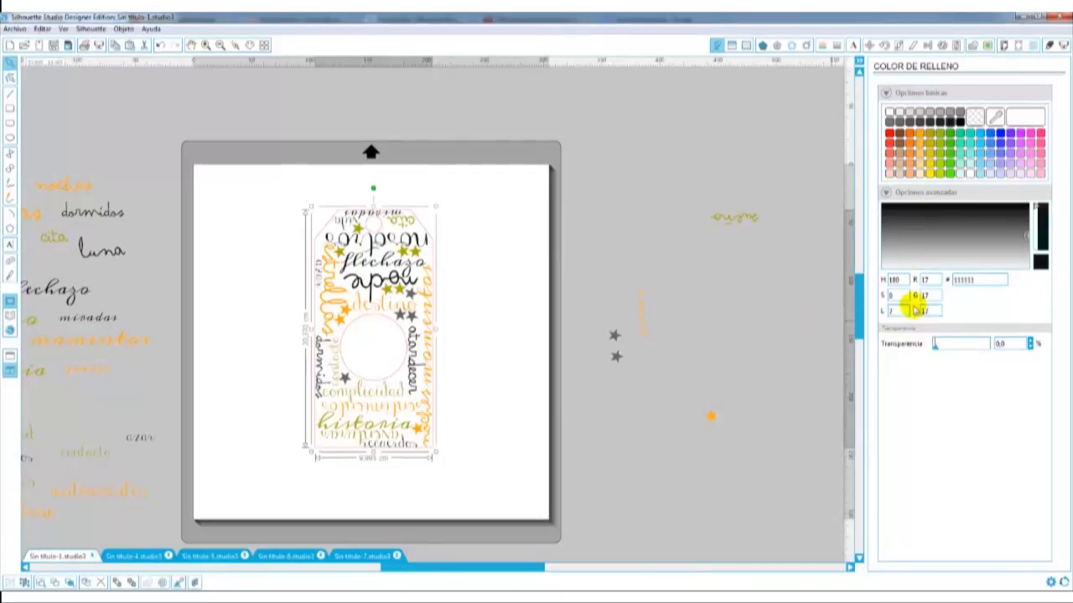
{"action": "left_click_drag", "start_coordinate": [936, 345], "coordinate": [966, 346]}
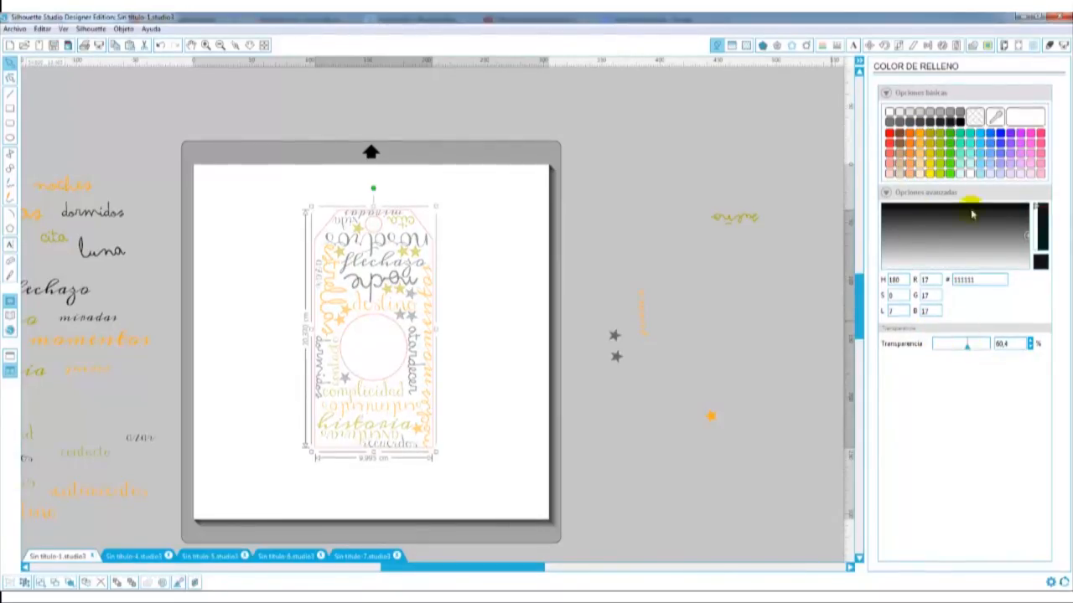
Try a black fill on the tag, restore it to no fill, and set its outline colour to dark grey.
{"action": "left_click", "coordinate": [439, 202]}
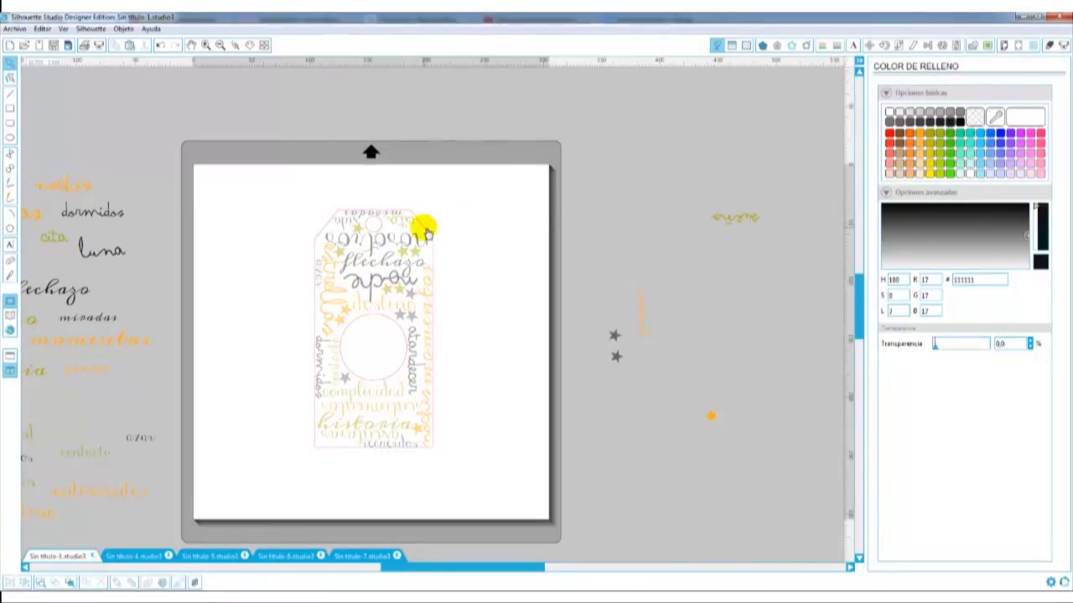
{"action": "left_click", "coordinate": [427, 232]}
{"action": "left_click", "coordinate": [960, 121]}
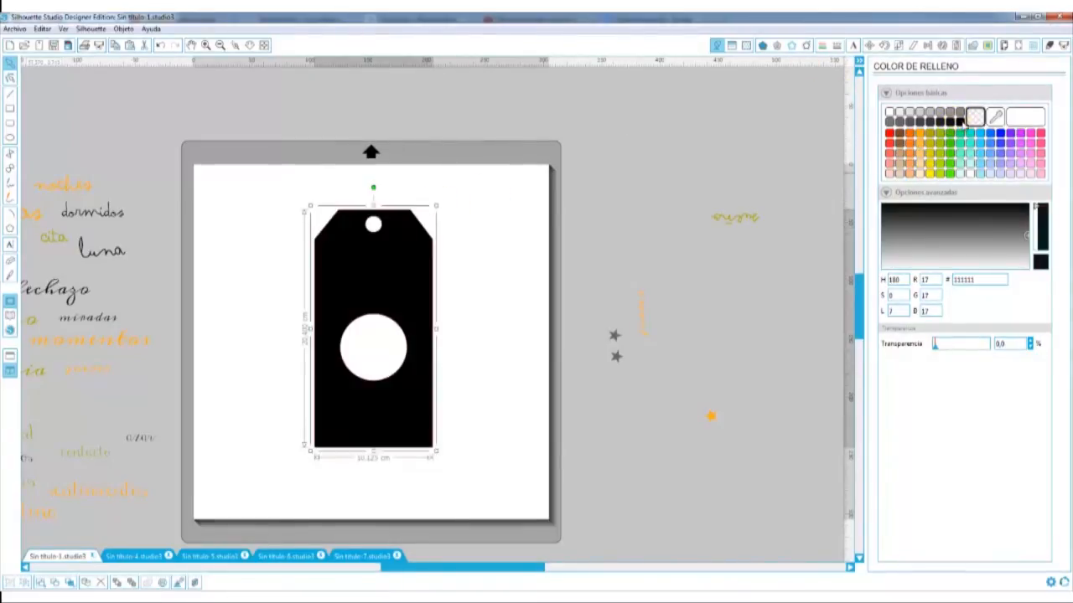
{"action": "left_click", "coordinate": [974, 115]}
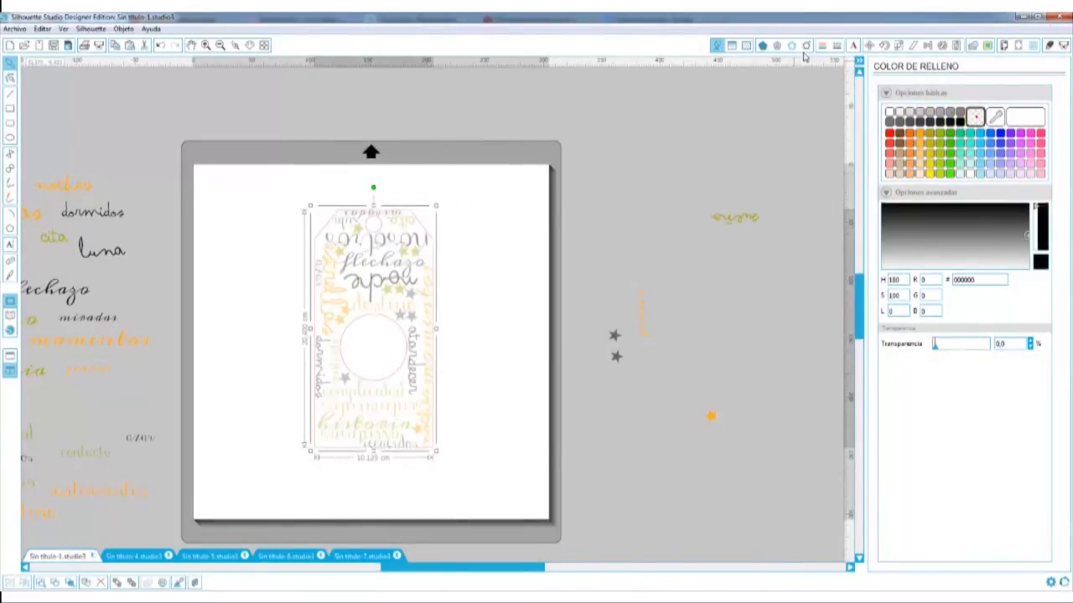
{"action": "left_click", "coordinate": [949, 122]}
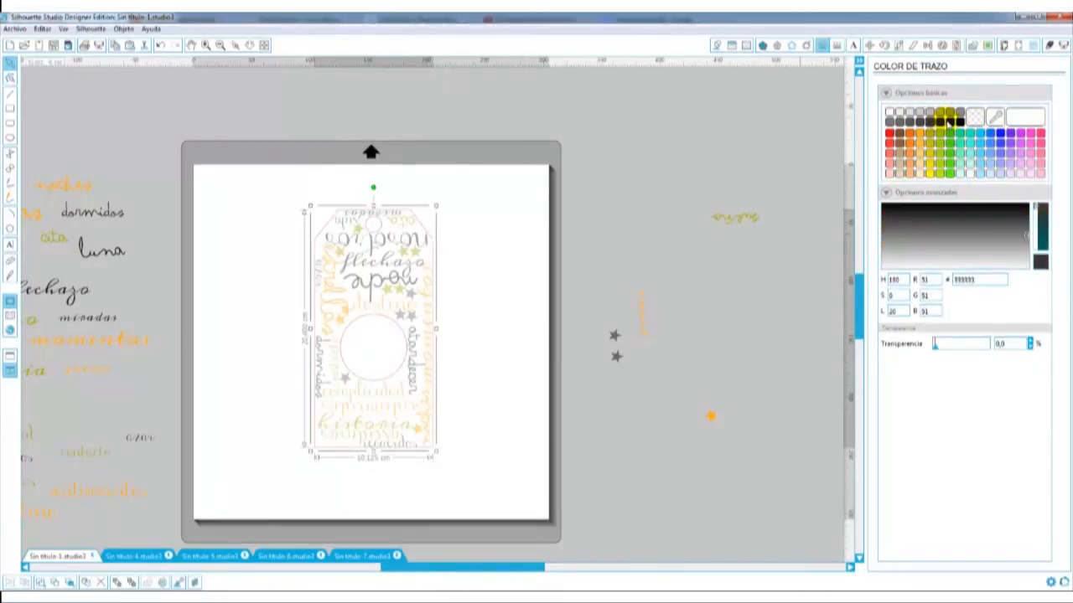
{"action": "left_click", "coordinate": [498, 289]}
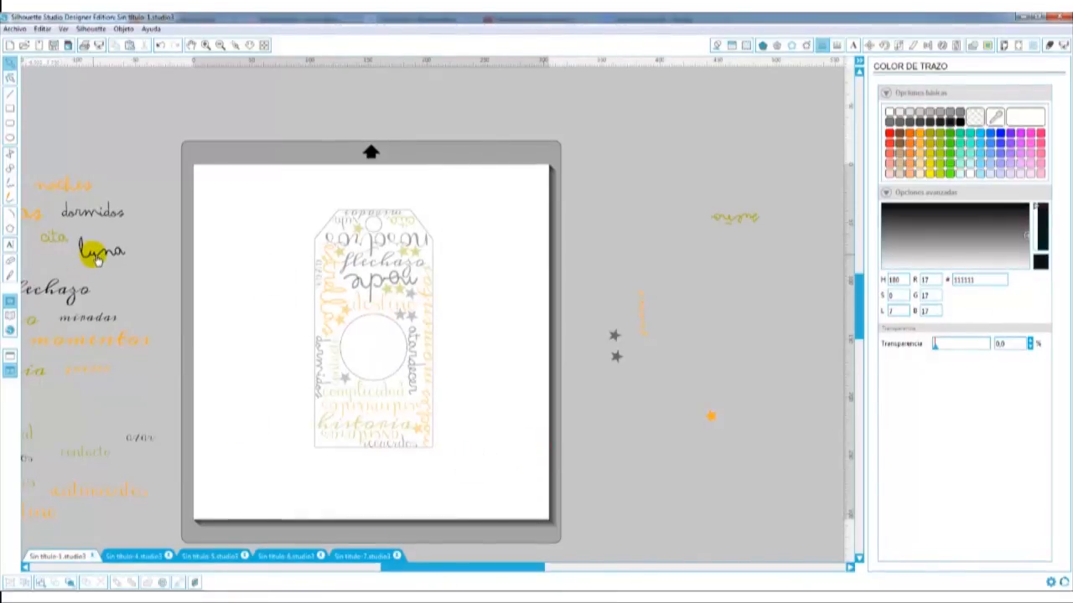
Duplicate the word luna just beside itself, and place the word amor, tilted upwards, in the tag's large circular opening.
{"action": "left_click_drag", "start_coordinate": [94, 250], "coordinate": [106, 270]}
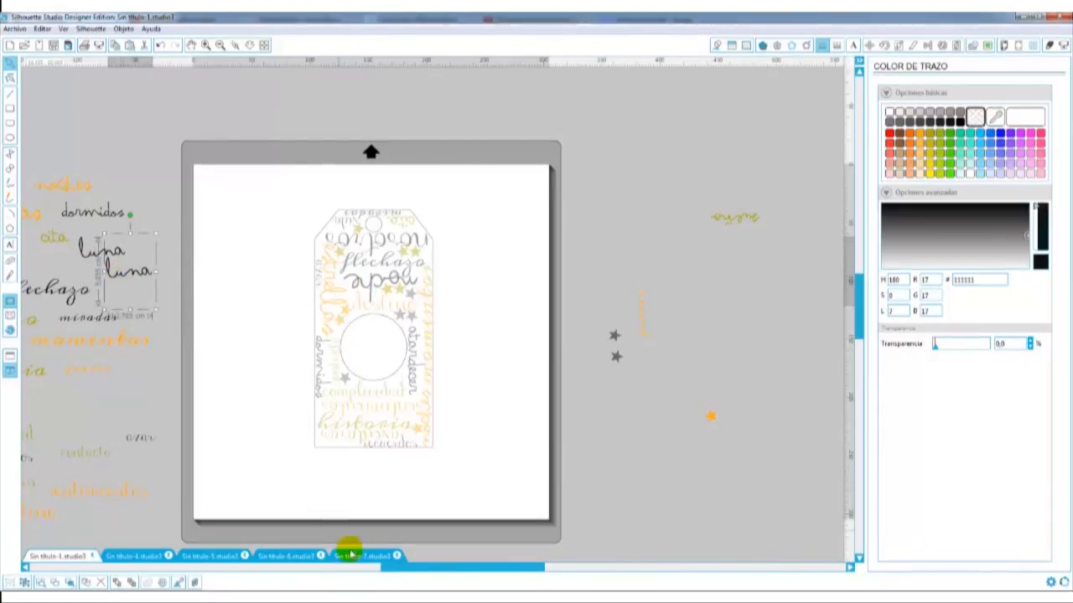
{"action": "left_click_drag", "start_coordinate": [400, 566], "coordinate": [345, 567]}
{"action": "left_click_drag", "start_coordinate": [42, 344], "coordinate": [551, 351]}
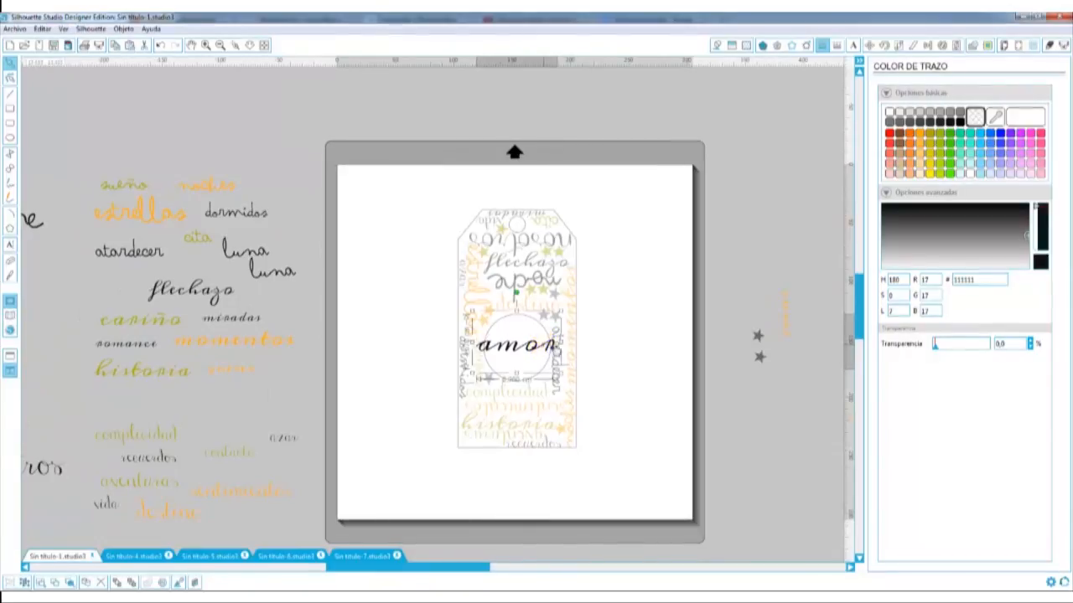
{"action": "left_click_drag", "start_coordinate": [566, 308], "coordinate": [491, 297]}
{"action": "left_click", "coordinate": [629, 271]}
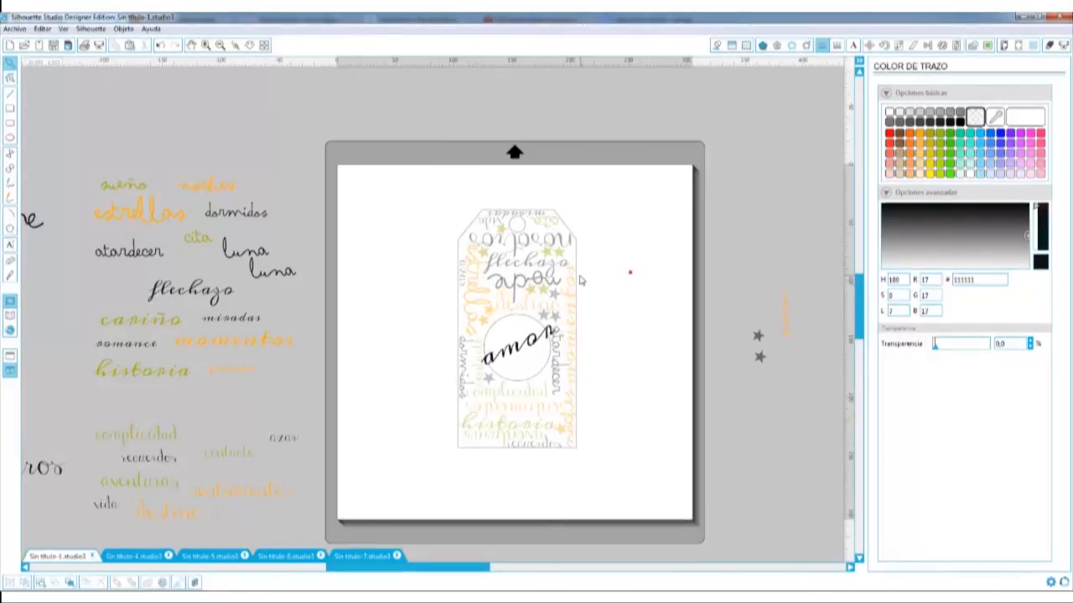
Release the tag's compound path and make the outline of its large circular opening transparent.
{"action": "left_click", "coordinate": [524, 374]}
{"action": "right_click", "coordinate": [530, 387]}
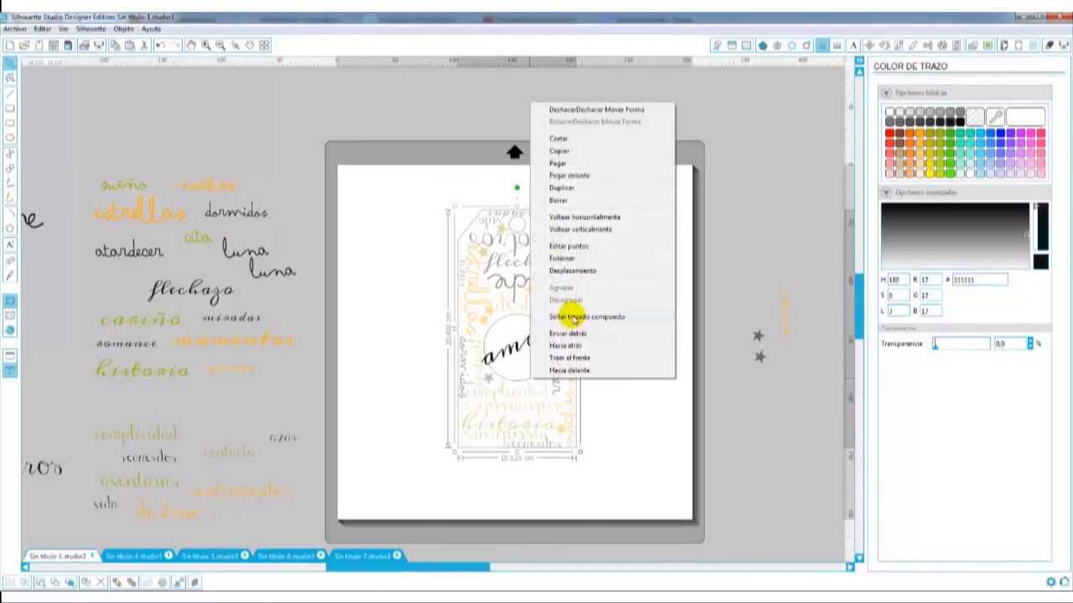
{"action": "left_click", "coordinate": [573, 317]}
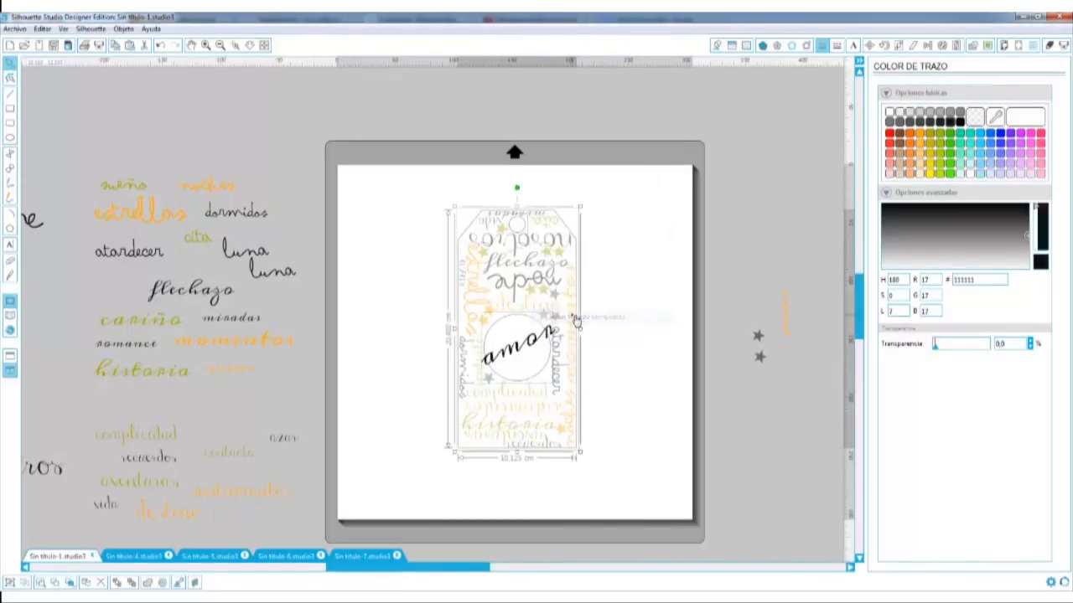
{"action": "left_click", "coordinate": [653, 341]}
{"action": "left_click", "coordinate": [503, 319]}
{"action": "left_click", "coordinate": [974, 116]}
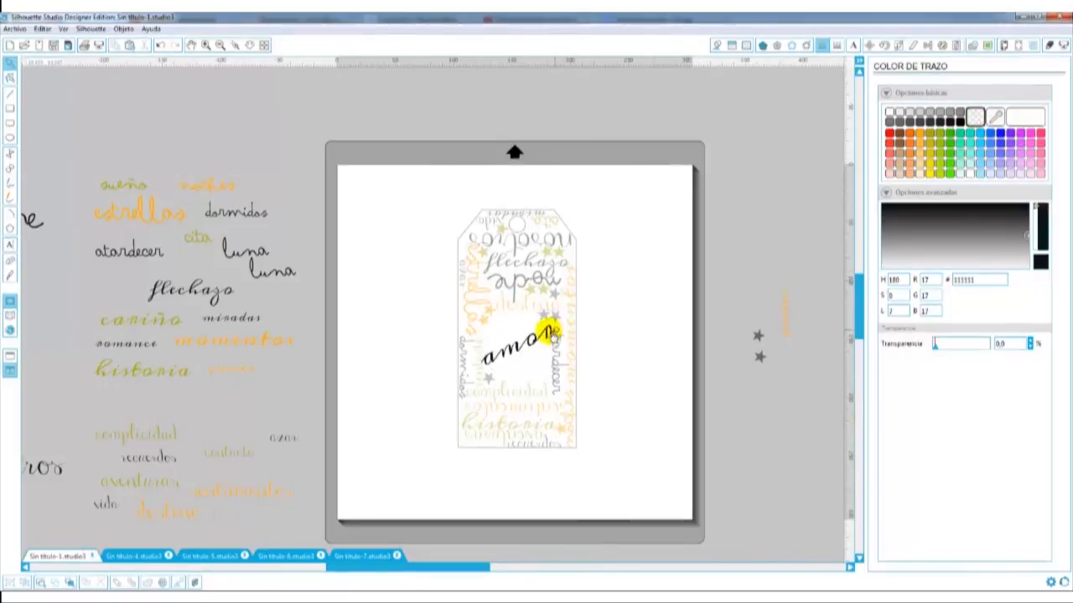
Shrink the word amor slightly inside the tag's large circular opening.
{"action": "left_click", "coordinate": [550, 333]}
{"action": "left_click_drag", "start_coordinate": [547, 296], "coordinate": [540, 302]}
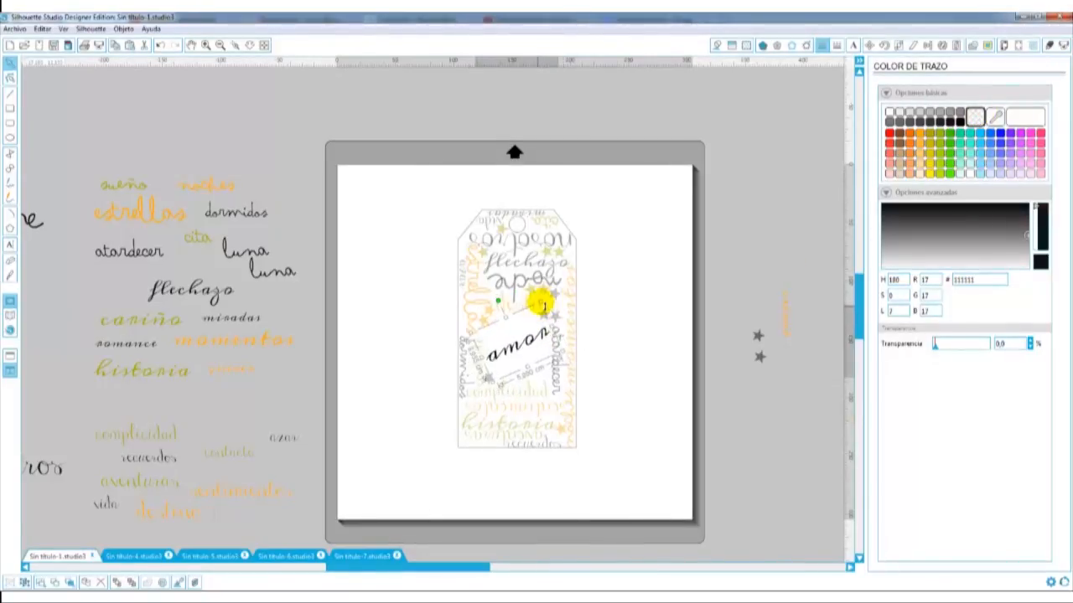
{"action": "left_click", "coordinate": [729, 256]}
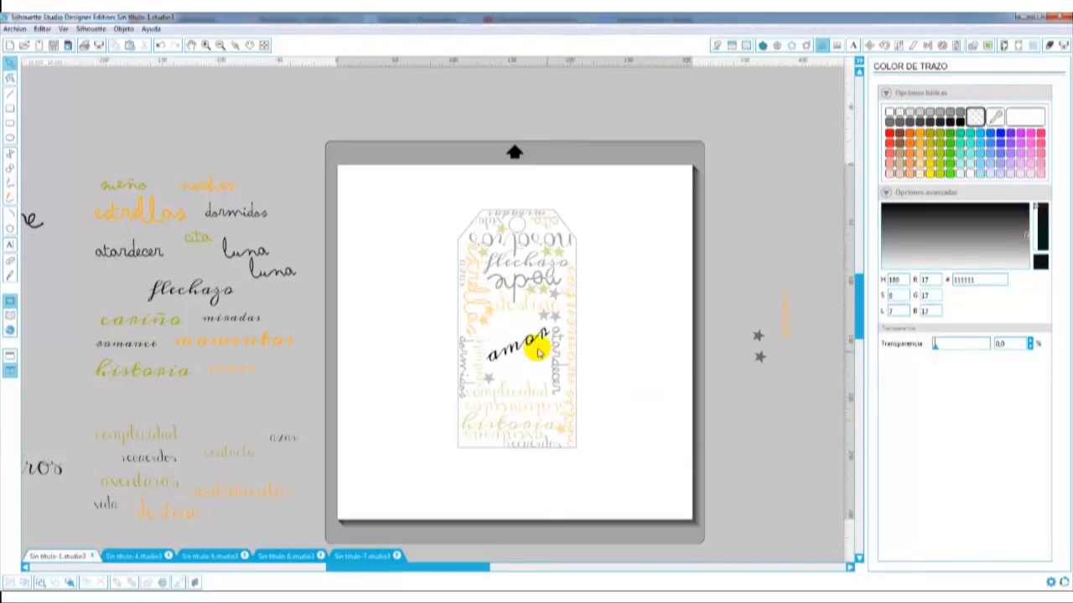
Move amor off the page and place one dark grey star, enlarged to fill the space, in the tag's large circular opening.
{"action": "left_click_drag", "start_coordinate": [536, 352], "coordinate": [758, 226]}
{"action": "left_click", "coordinate": [756, 335]}
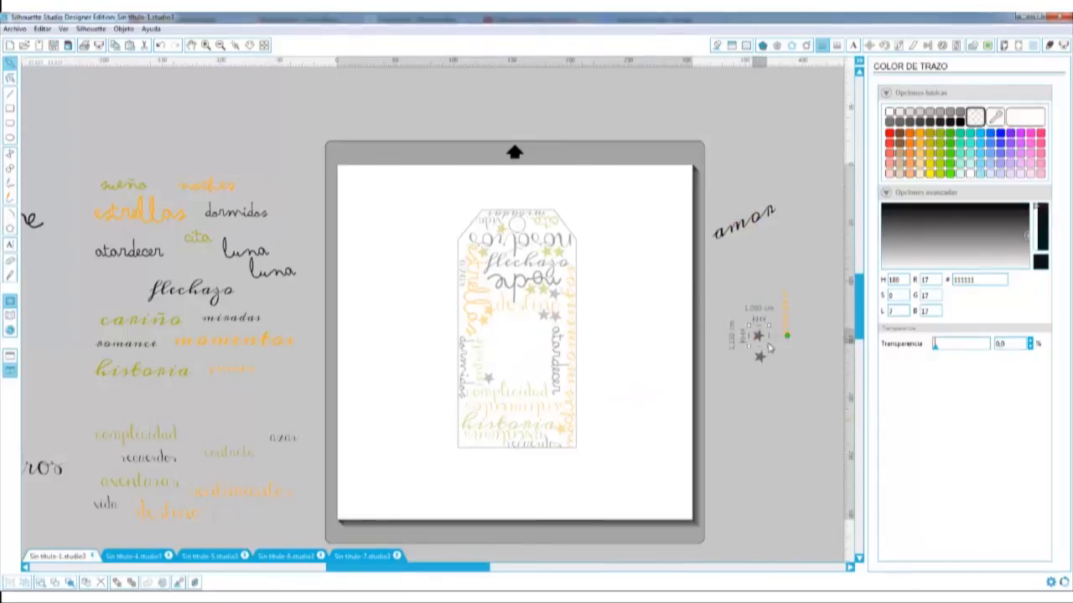
{"action": "left_click_drag", "start_coordinate": [786, 335], "coordinate": [520, 351]}
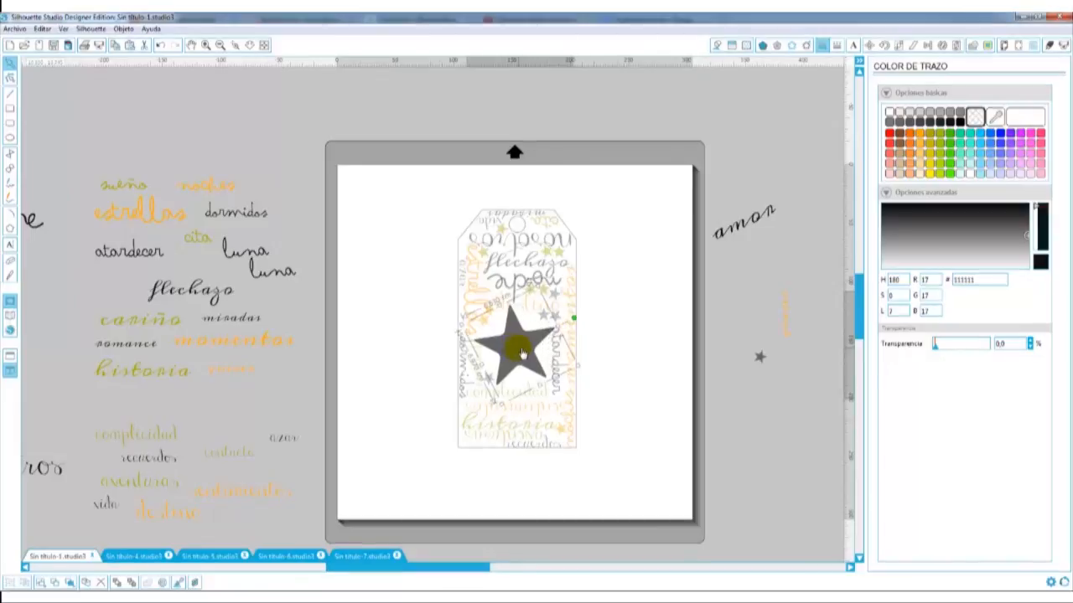
{"action": "left_click", "coordinate": [577, 312]}
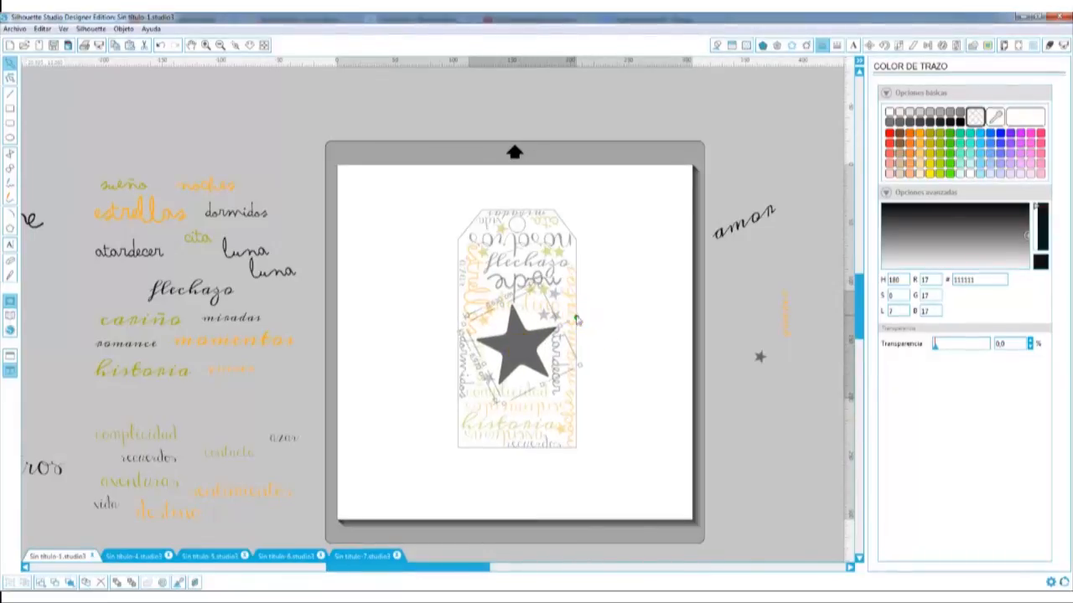
{"action": "left_click_drag", "start_coordinate": [541, 286], "coordinate": [539, 280]}
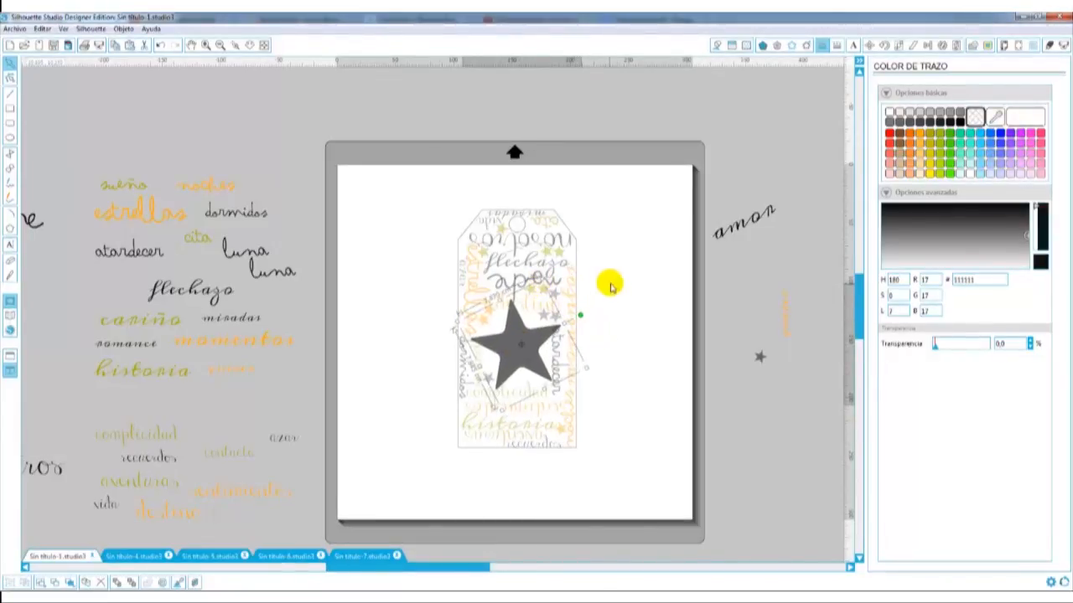
{"action": "left_click", "coordinate": [610, 285]}
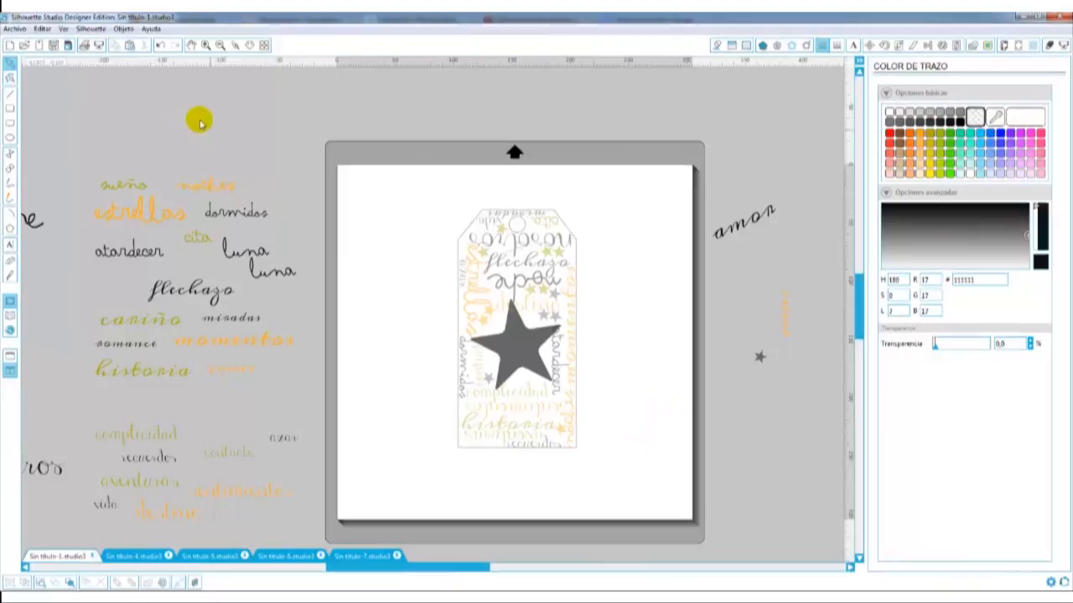
Review the whole tag layout, the Christmas word circle in Sin título-7, and the NESTING oval in Sin título-5.
{"action": "left_click", "coordinate": [221, 46]}
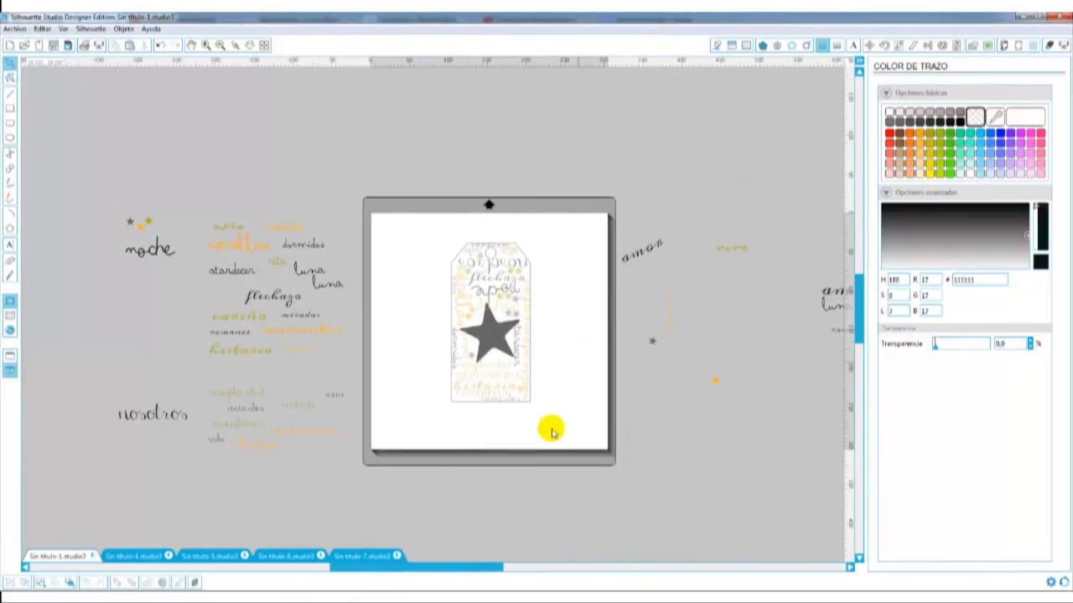
{"action": "left_click", "coordinate": [362, 556]}
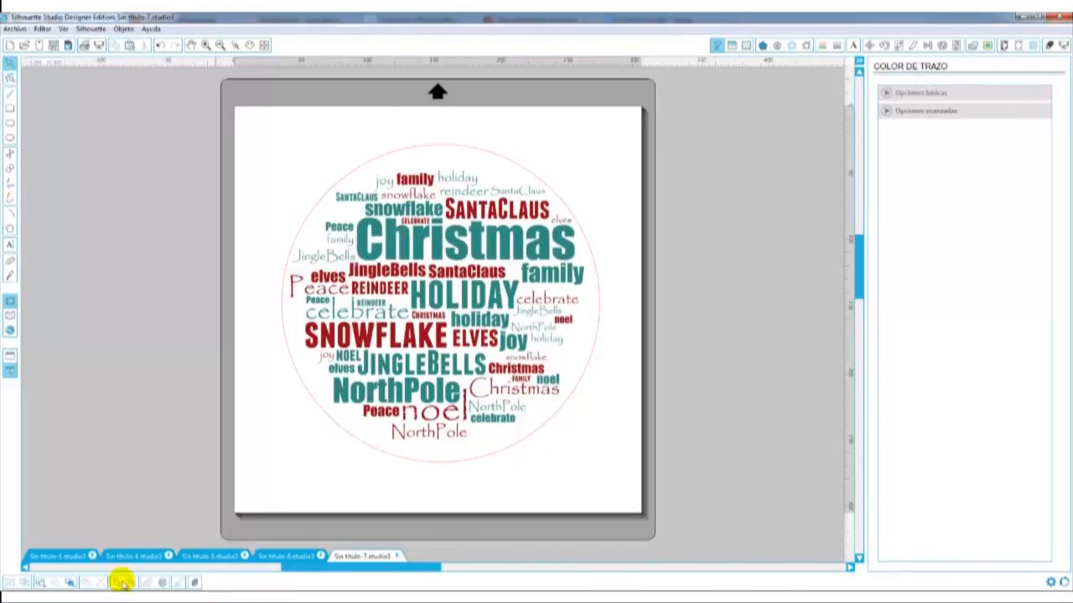
{"action": "left_click", "coordinate": [76, 556]}
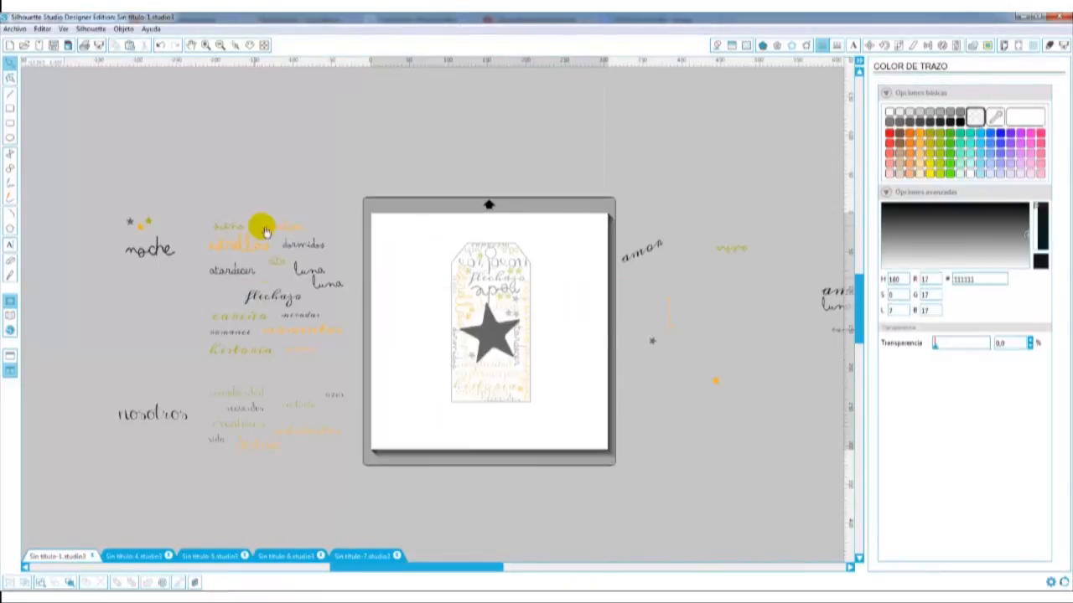
{"action": "scroll", "coordinate": [411, 514], "scroll_direction": "up", "scroll_amount": 3}
{"action": "scroll", "coordinate": [413, 508], "scroll_direction": "down", "scroll_amount": 3}
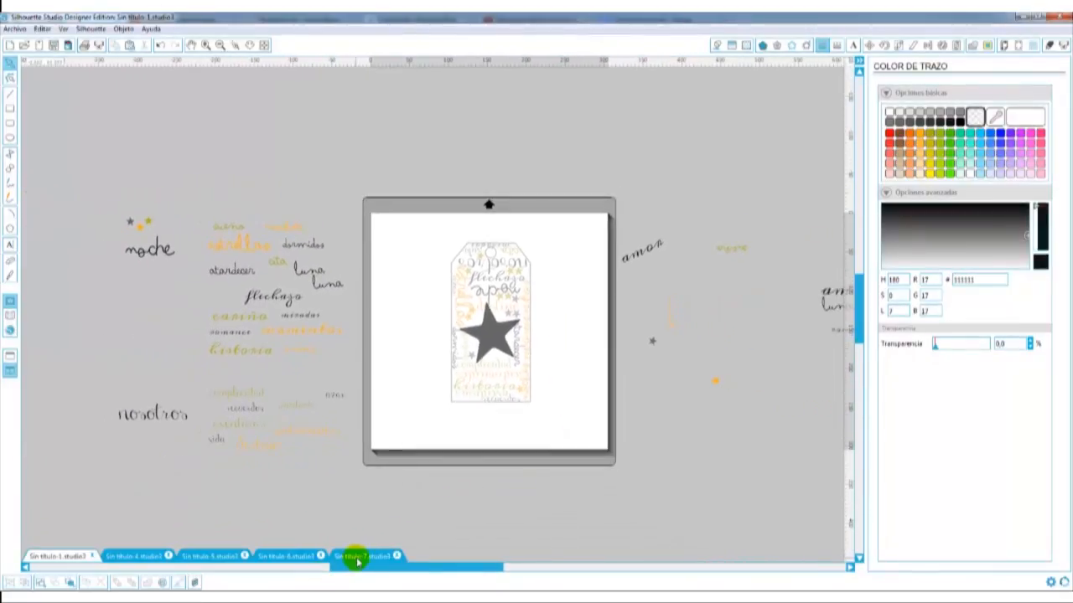
{"action": "left_click", "coordinate": [358, 556]}
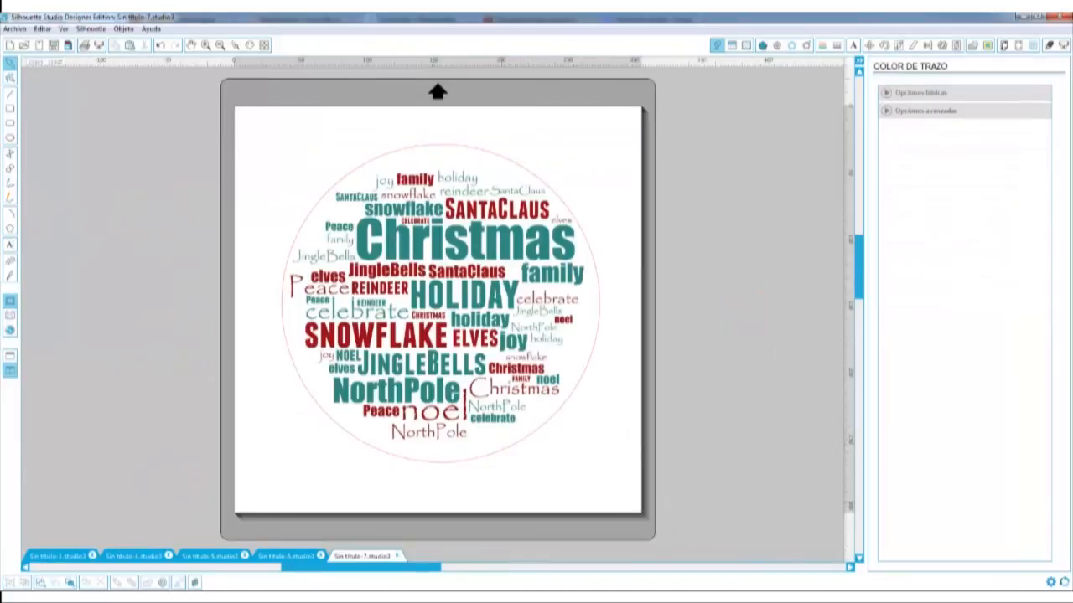
{"action": "left_click", "coordinate": [206, 556]}
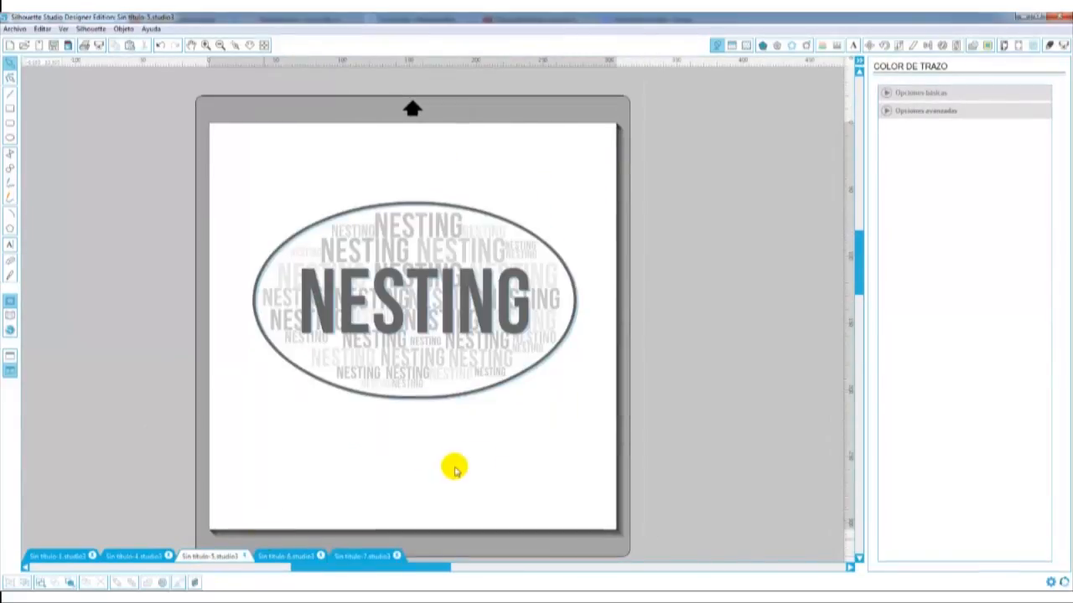
{"action": "left_click", "coordinate": [474, 451]}
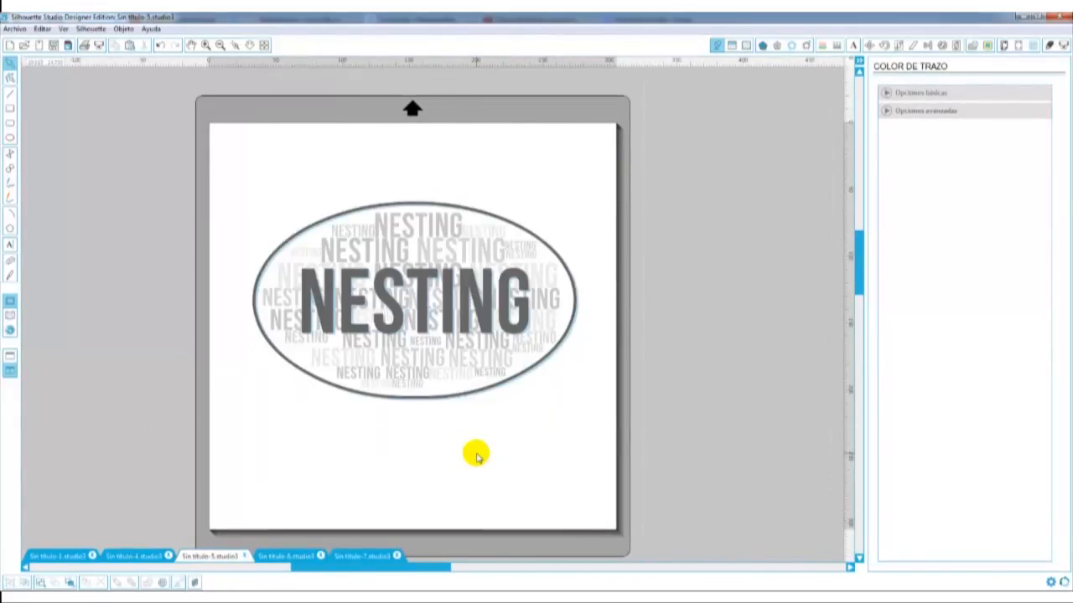